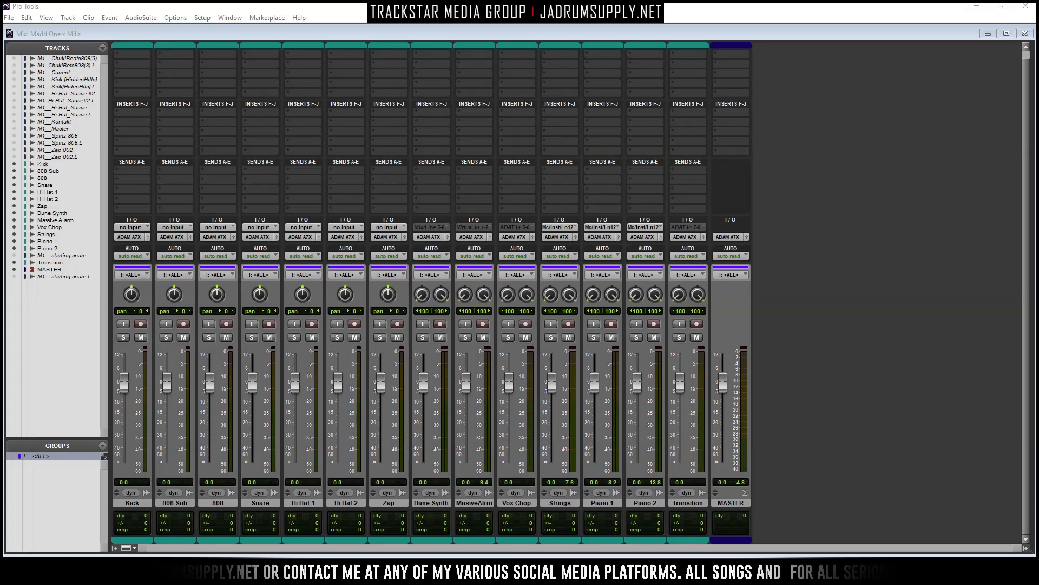
Select all tracks from the start to the FILTER marker and play that range while watching the mixer levels
{"action": "left_click", "coordinate": [1024, 34]}
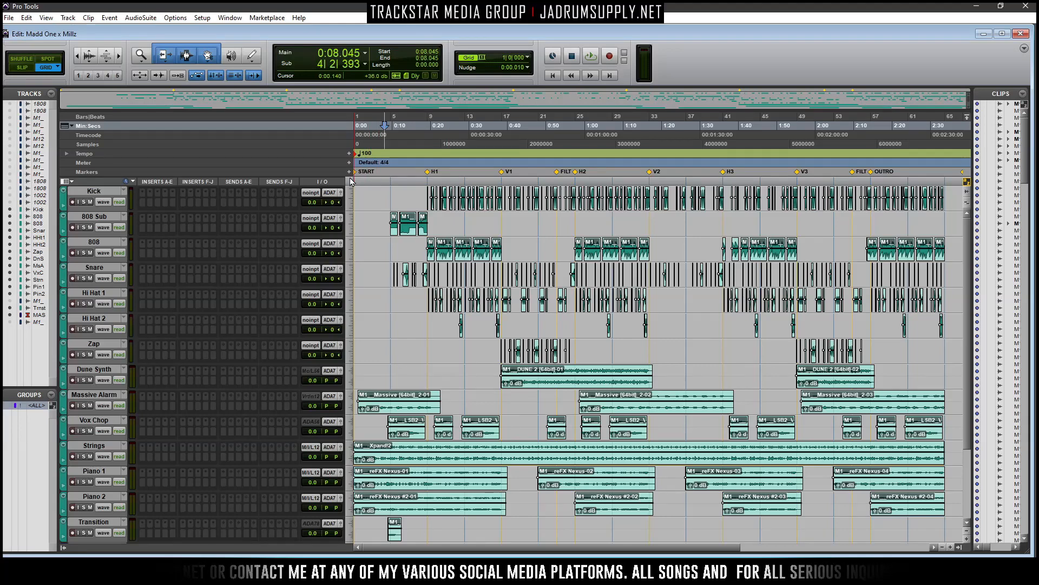
{"action": "left_click_drag", "start_coordinate": [357, 178], "coordinate": [556, 180]}
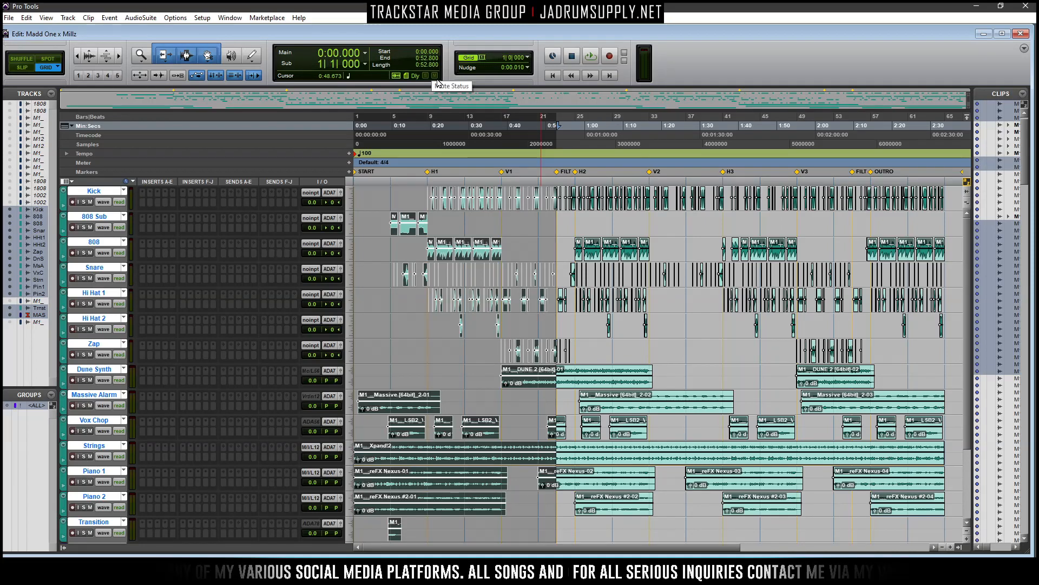
{"action": "key", "text": "ctrl+equal"}
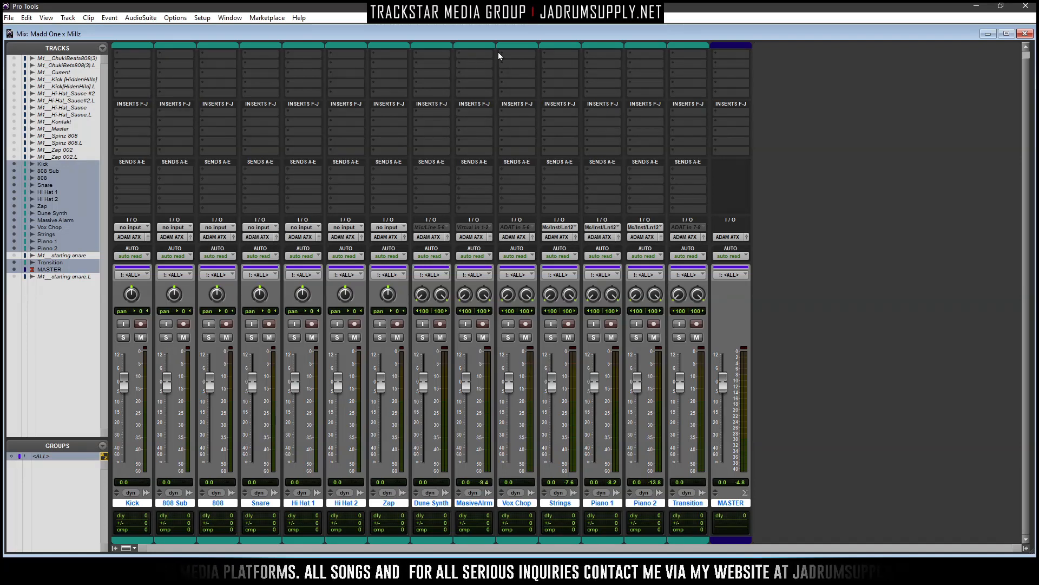
{"action": "key", "text": "space"}
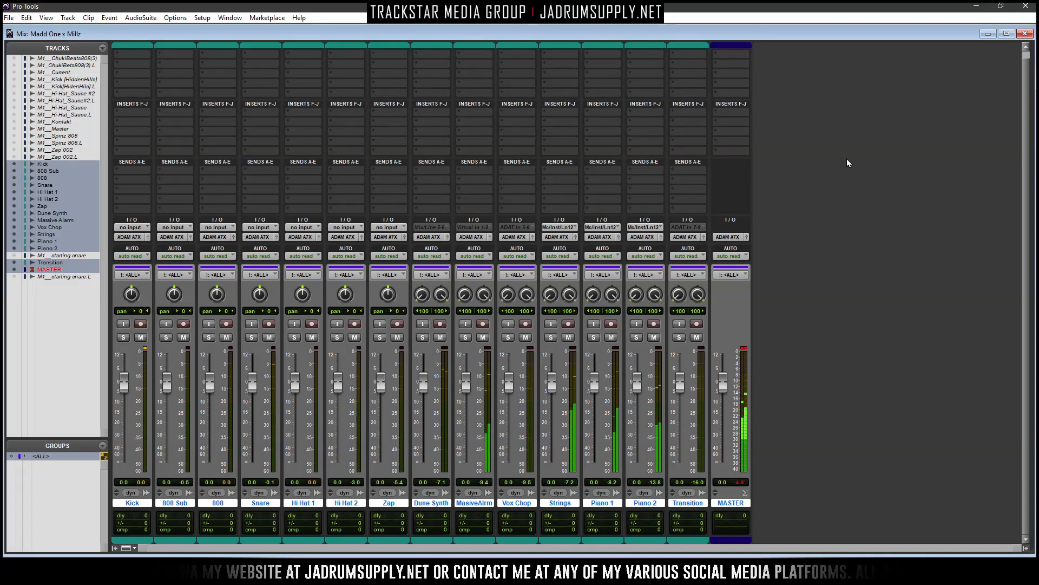
Select bars 16 to 18 around the V1 marker in the Edit window and audition that transition
{"action": "left_click", "coordinate": [1024, 33]}
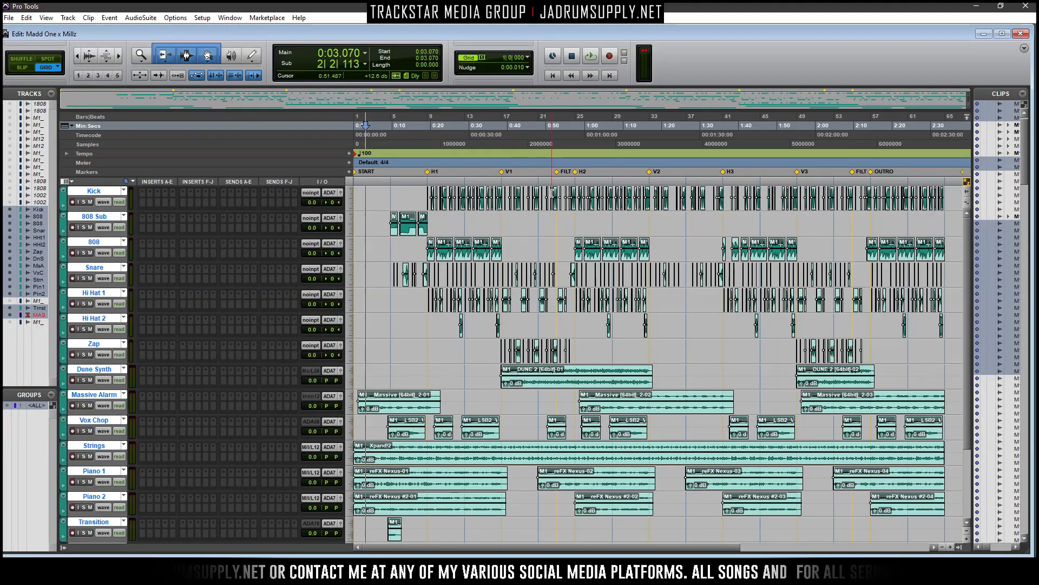
{"action": "left_click_drag", "start_coordinate": [497, 179], "coordinate": [511, 180]}
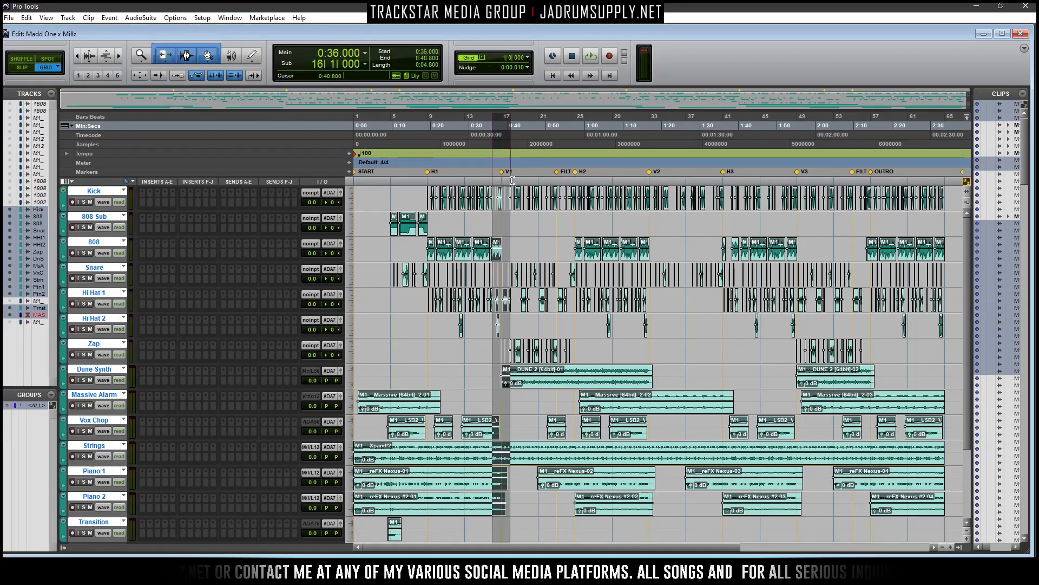
{"action": "key", "text": "t"}
{"action": "key", "text": "t"}
{"action": "key", "text": "t"}
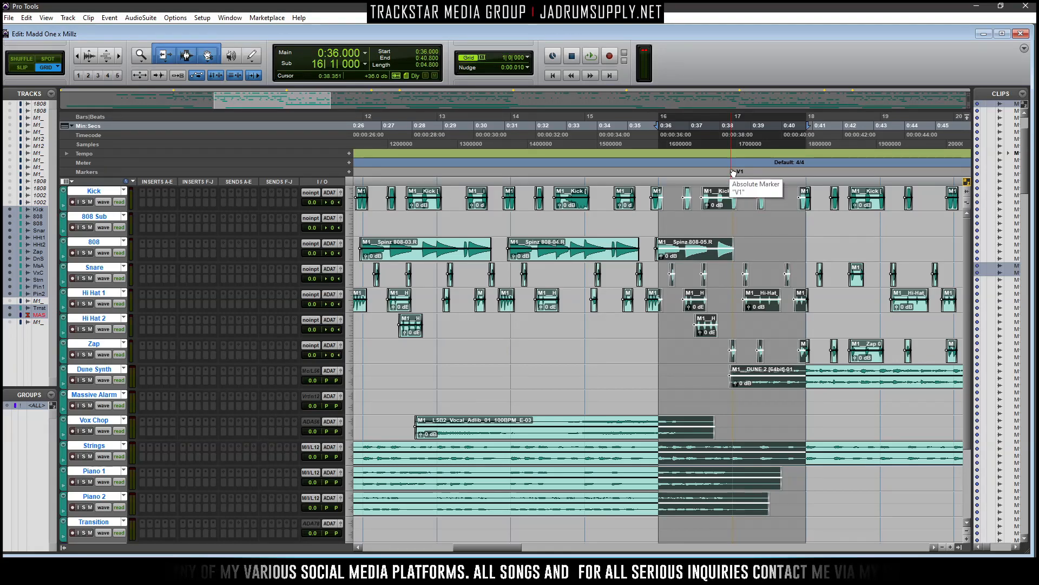
{"action": "key", "text": "space"}
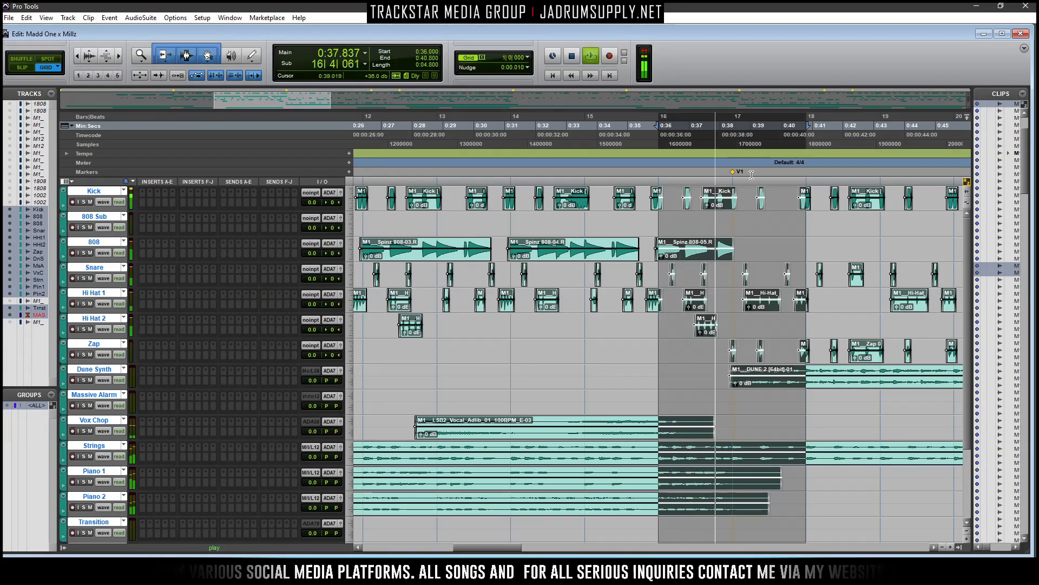
{"action": "key", "text": "space"}
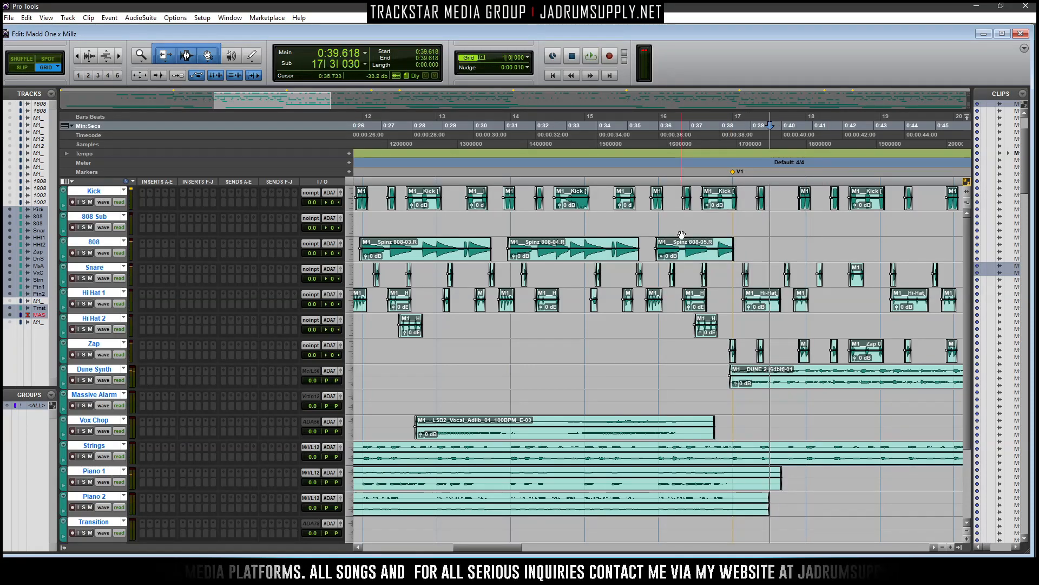
Select the filter section across all tracks, from the FILTER marker at bar 23 to the H2 marker at bar 25
{"action": "key", "text": "r"}
{"action": "key", "text": "r"}
{"action": "key", "text": "r"}
{"action": "key", "text": "t"}
{"action": "key", "text": "t"}
{"action": "key", "text": "r"}
{"action": "key", "text": "r"}
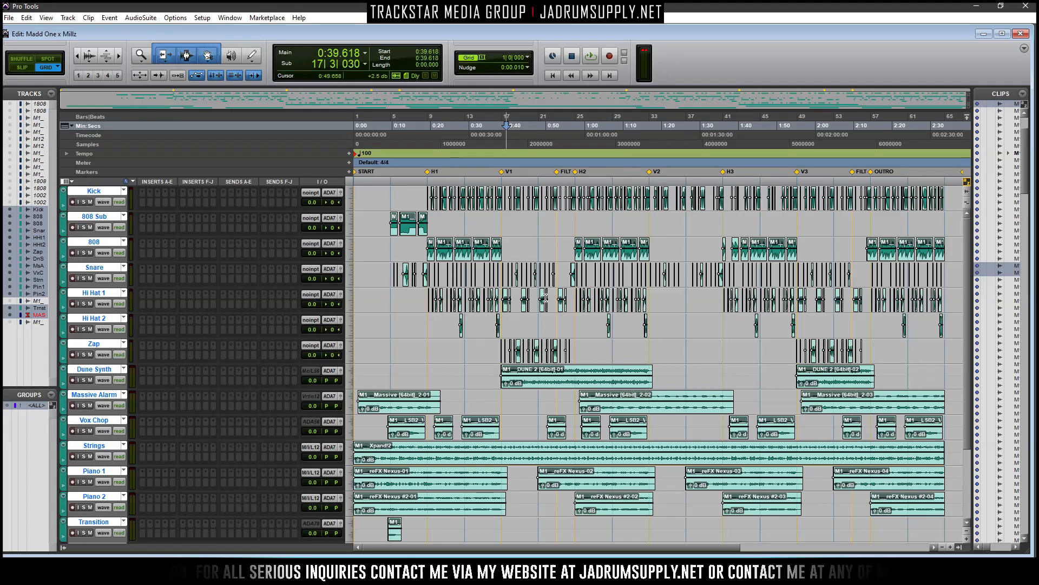
{"action": "left_click", "coordinate": [558, 172]}
{"action": "key", "text": "t"}
{"action": "key", "text": "t"}
{"action": "key", "text": "t"}
{"action": "key", "text": "t"}
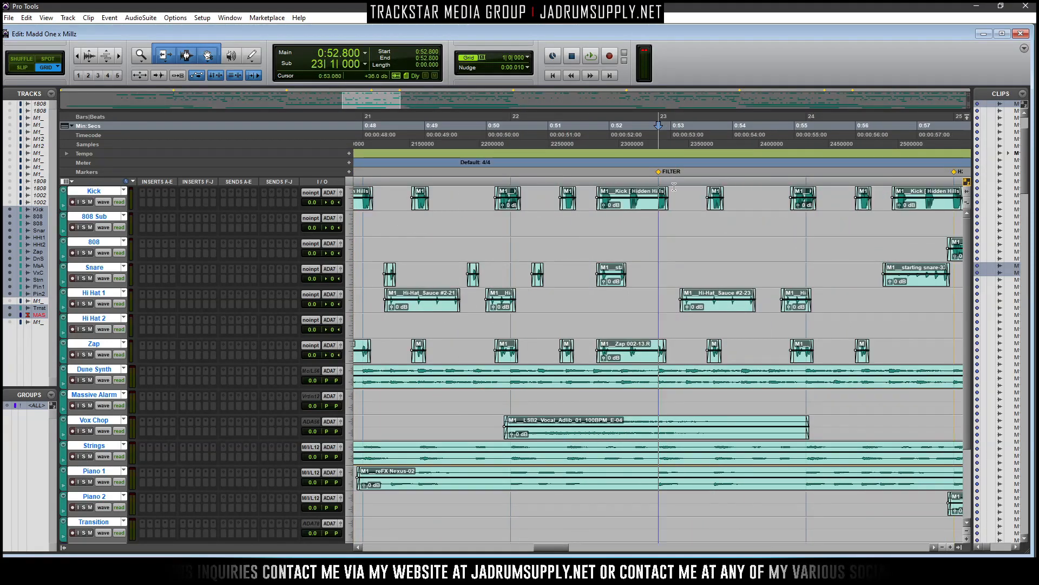
{"action": "key", "text": "r"}
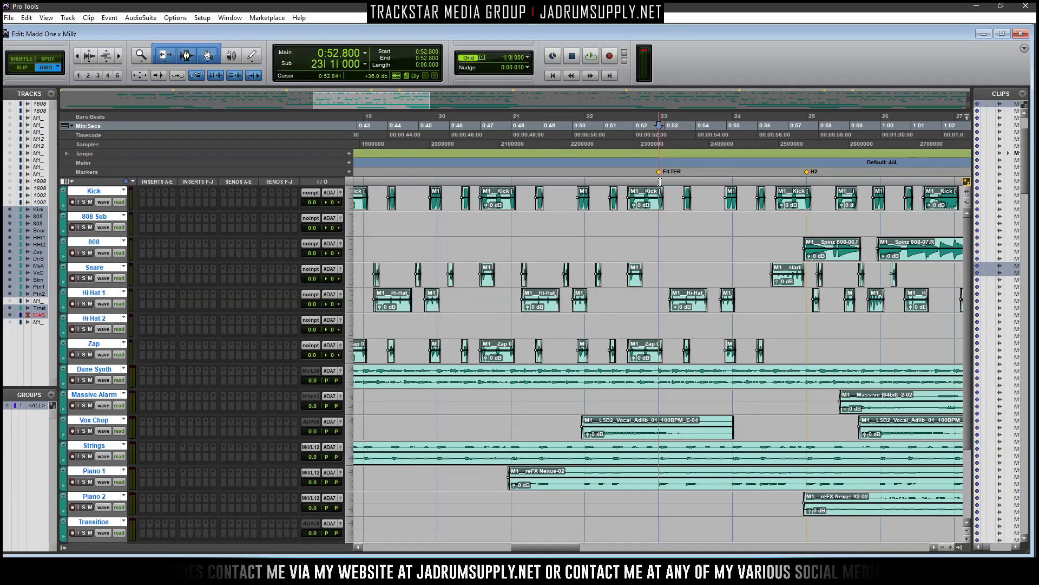
{"action": "left_click_drag", "start_coordinate": [659, 181], "coordinate": [806, 182]}
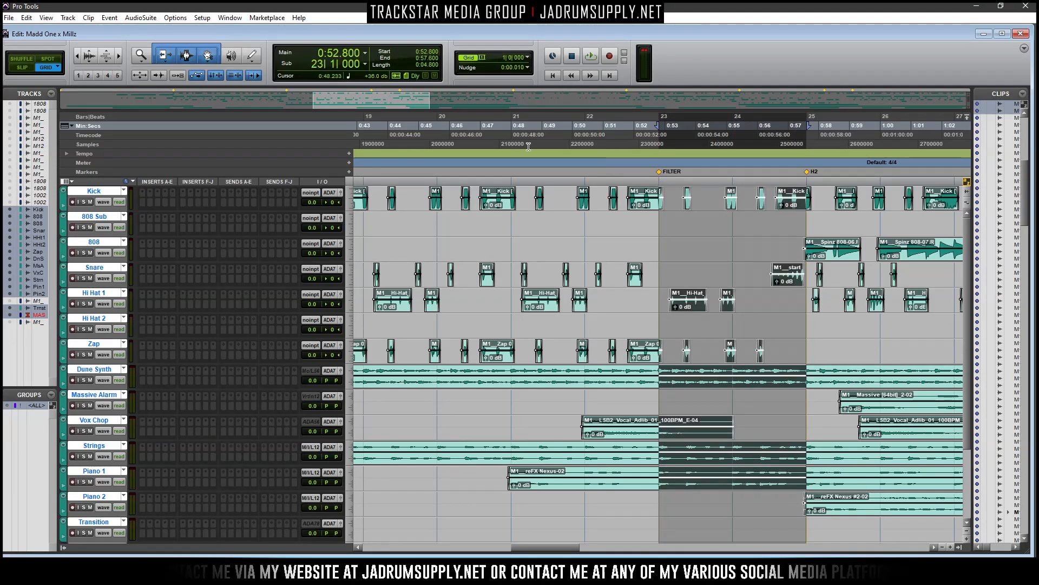
Insert the stereo multichannel plug-in Blue Cat's PatchWork in the first insert slot of the MASTER track
{"action": "key", "text": "ctrl+equal"}
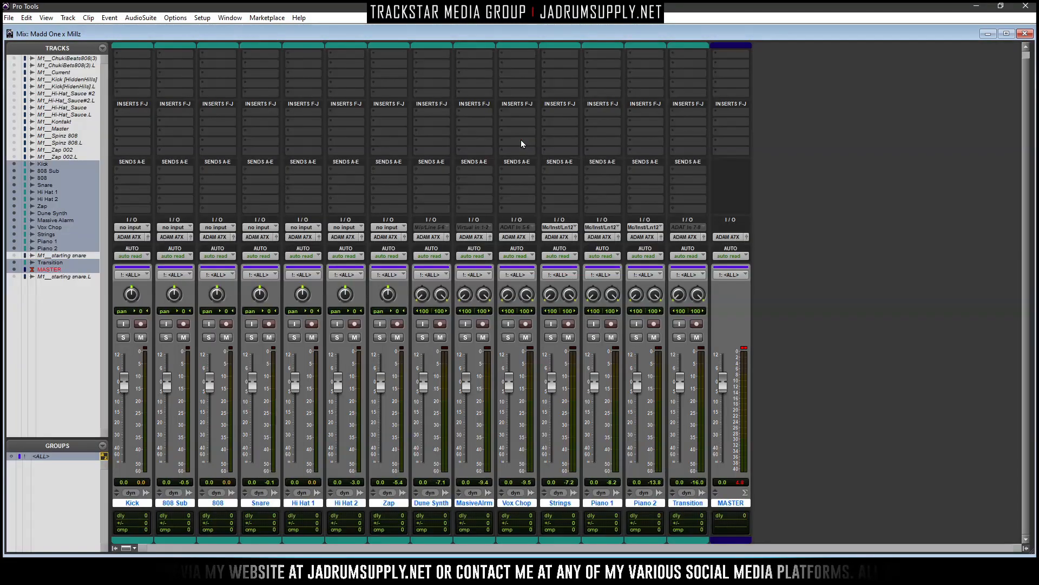
{"action": "scroll", "coordinate": [732, 64], "scroll_direction": "up", "scroll_amount": 1}
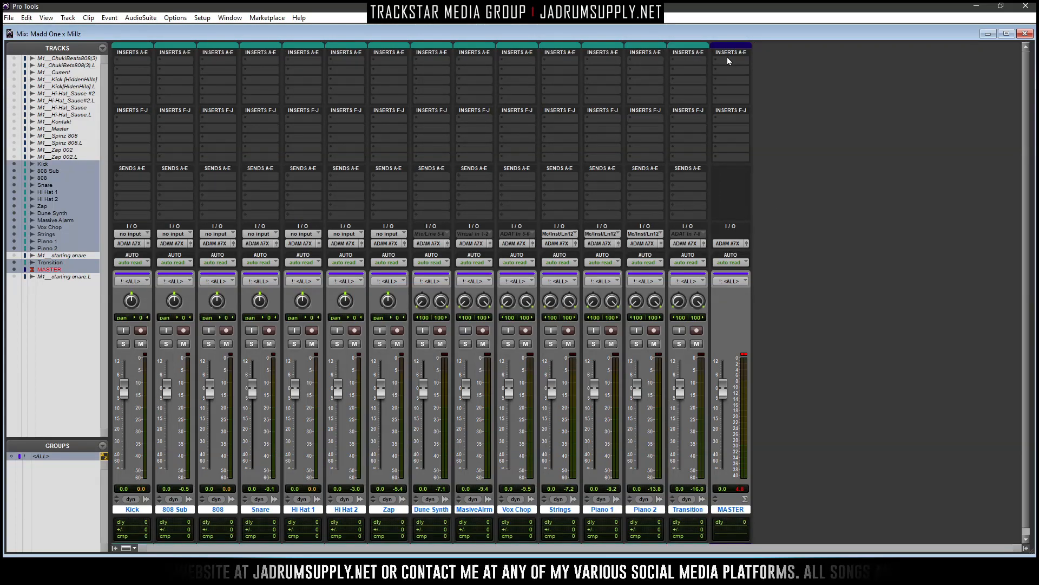
{"action": "left_click", "coordinate": [732, 59]}
{"action": "mouse_move", "coordinate": [785, 87]}
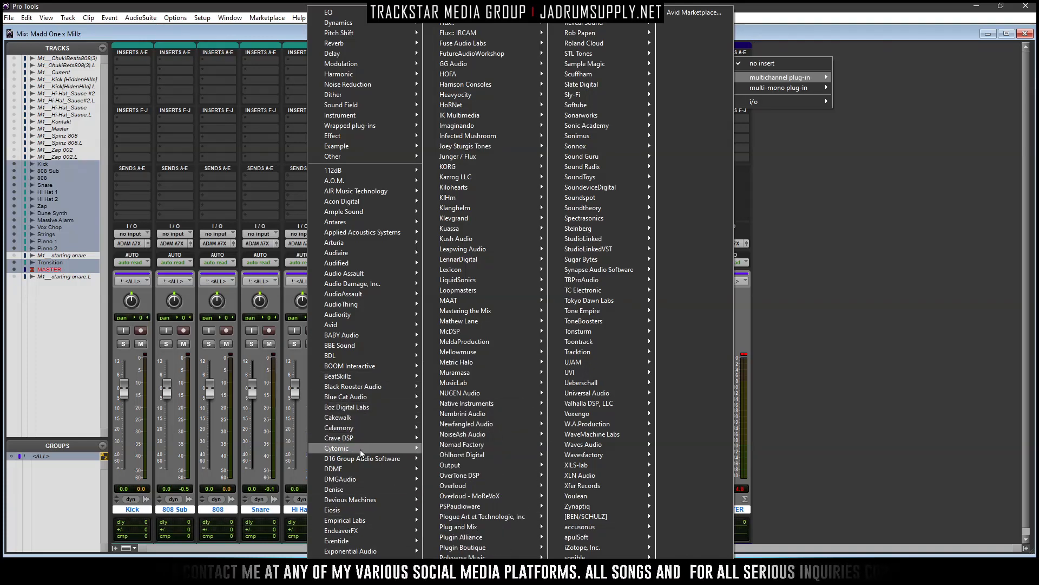
{"action": "mouse_move", "coordinate": [364, 421]}
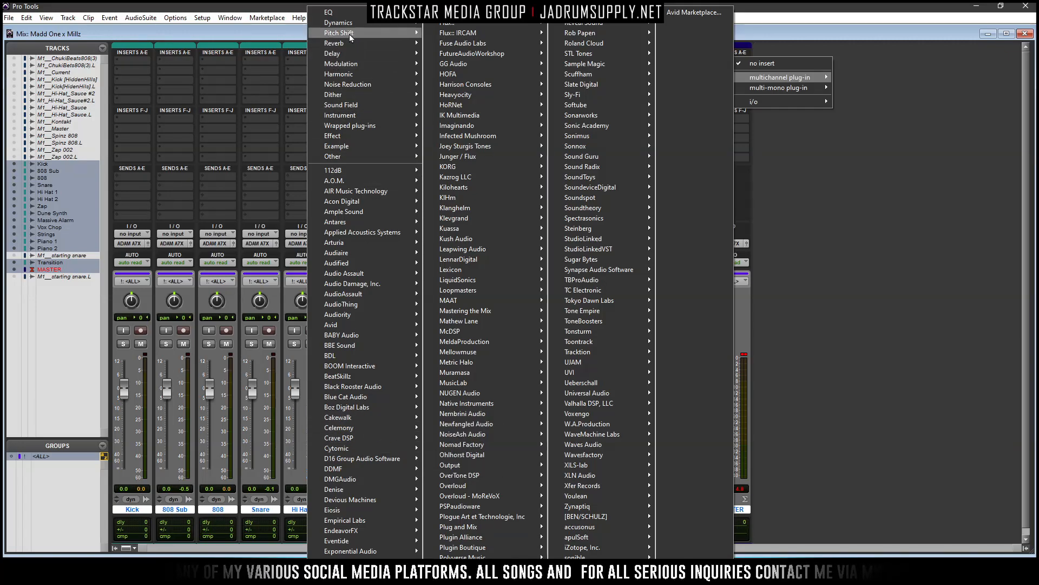
{"action": "mouse_move", "coordinate": [364, 23]}
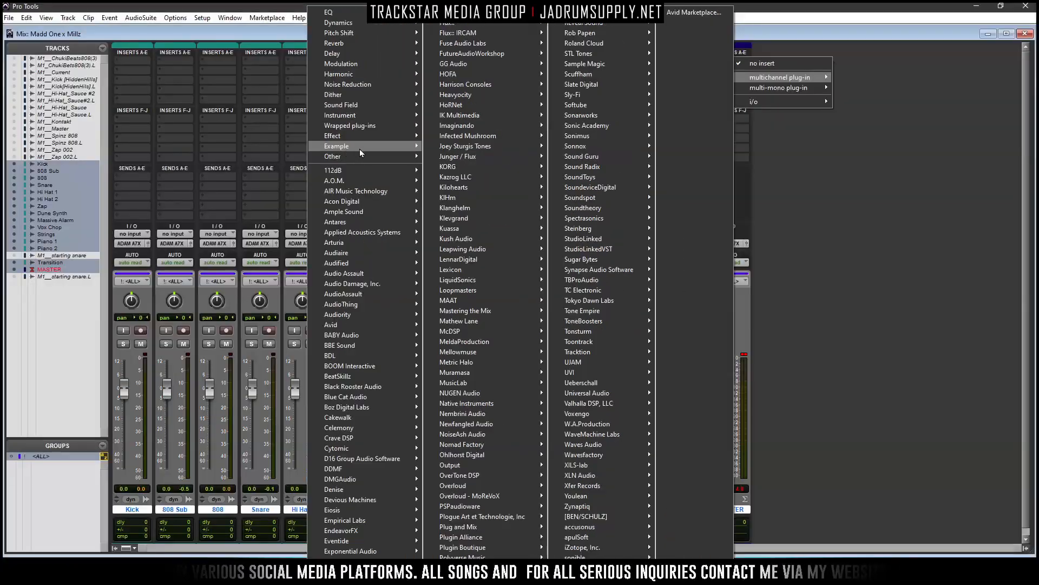
{"action": "mouse_move", "coordinate": [340, 157]}
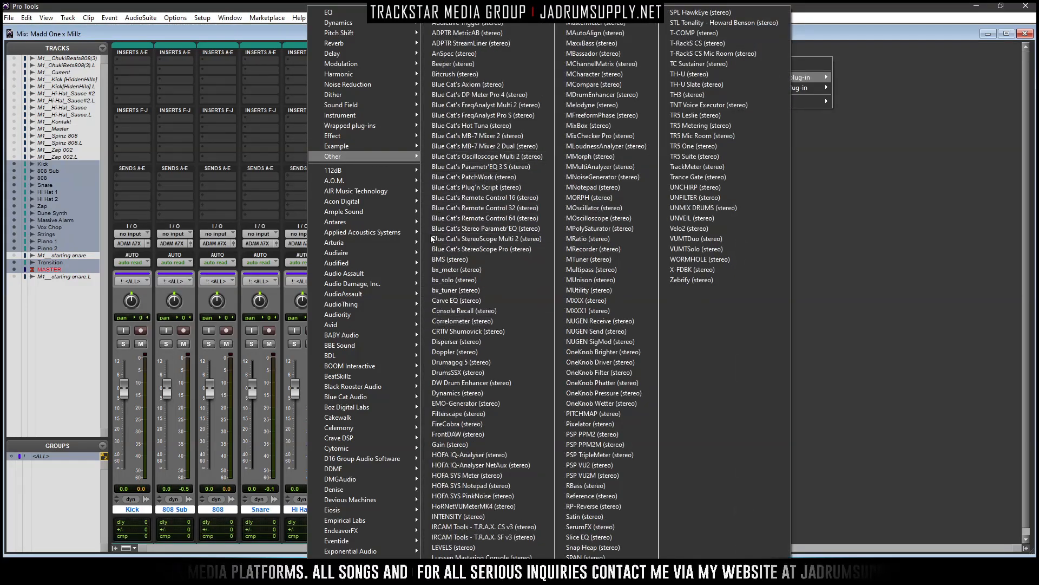
{"action": "mouse_move", "coordinate": [357, 138]}
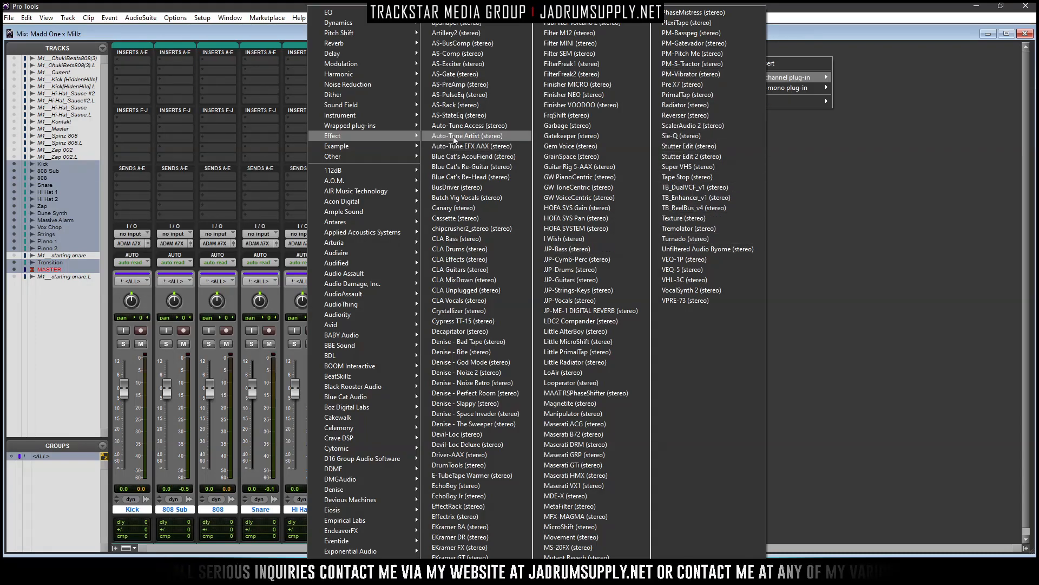
{"action": "mouse_move", "coordinate": [417, 156]}
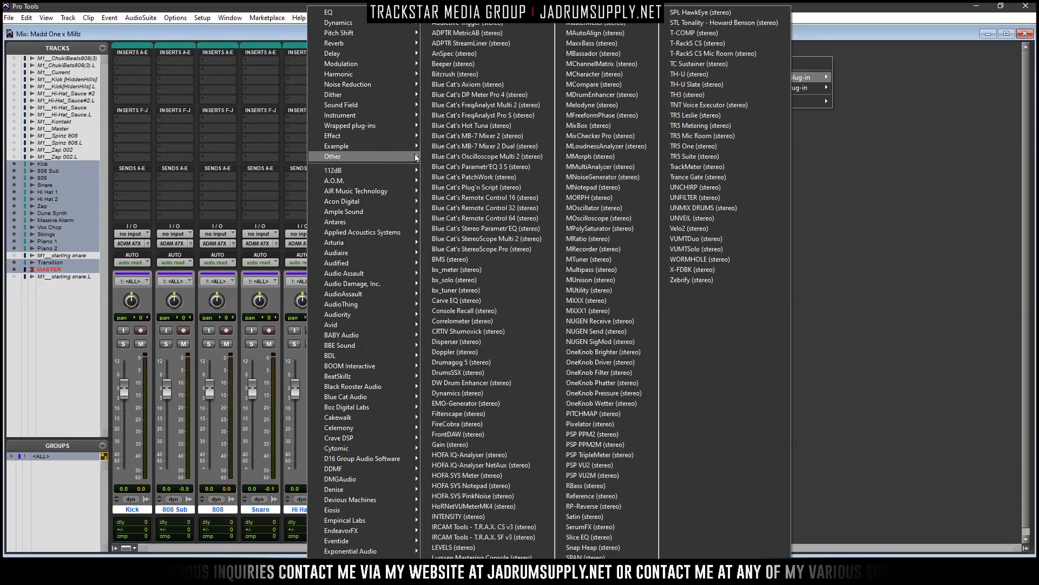
{"action": "left_click", "coordinate": [507, 177]}
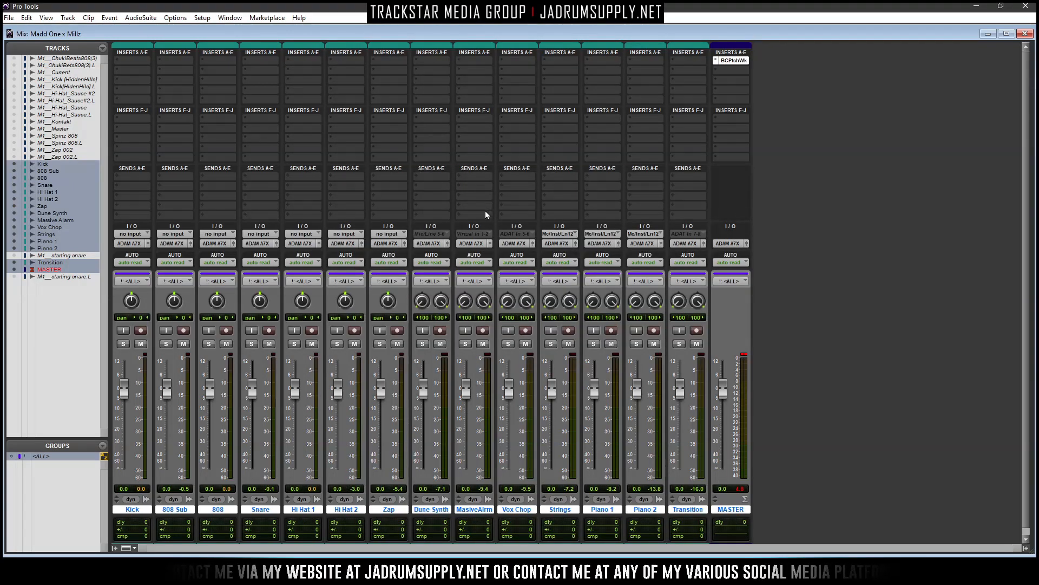
Start loading a VST into PatchWork's first parallel chain slot and browse to C:\Program Files (x86)\Vst Plugins
{"action": "left_click", "coordinate": [571, 233]}
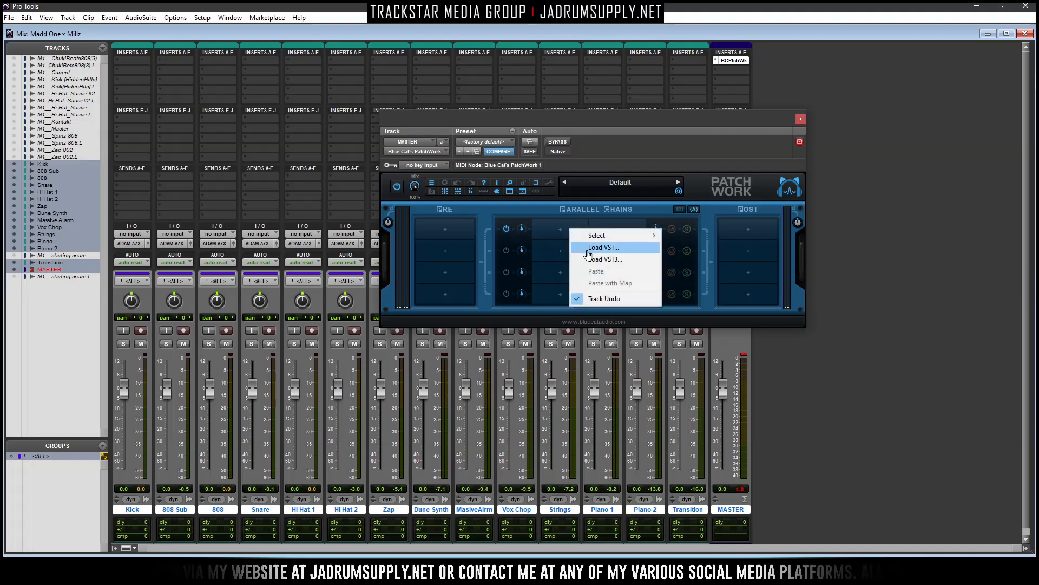
{"action": "left_click", "coordinate": [631, 247]}
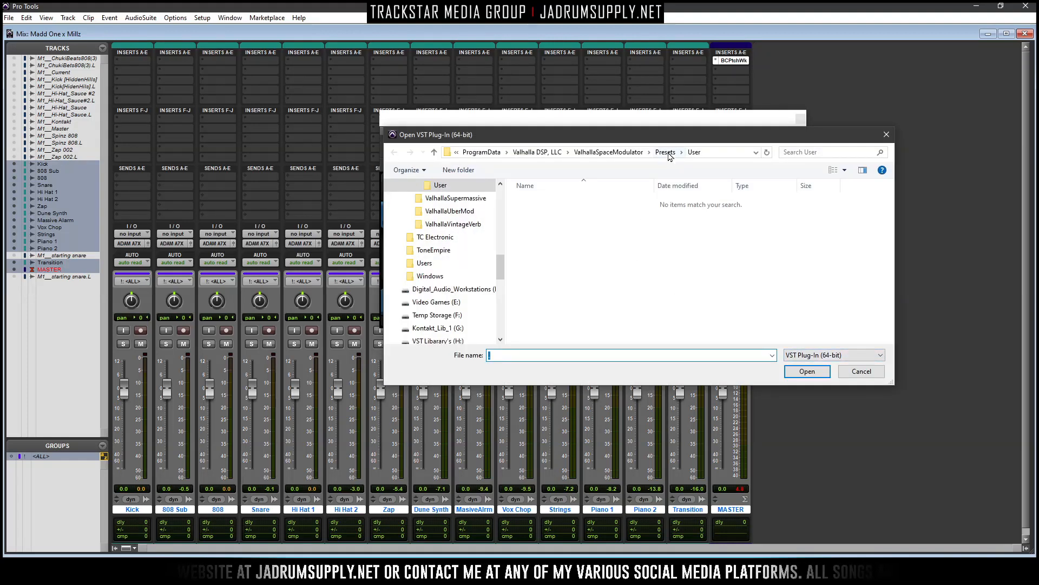
{"action": "left_click", "coordinate": [669, 154]}
{"action": "left_click", "coordinate": [622, 156]}
{"action": "left_click", "coordinate": [561, 154]}
{"action": "left_click", "coordinate": [490, 155]}
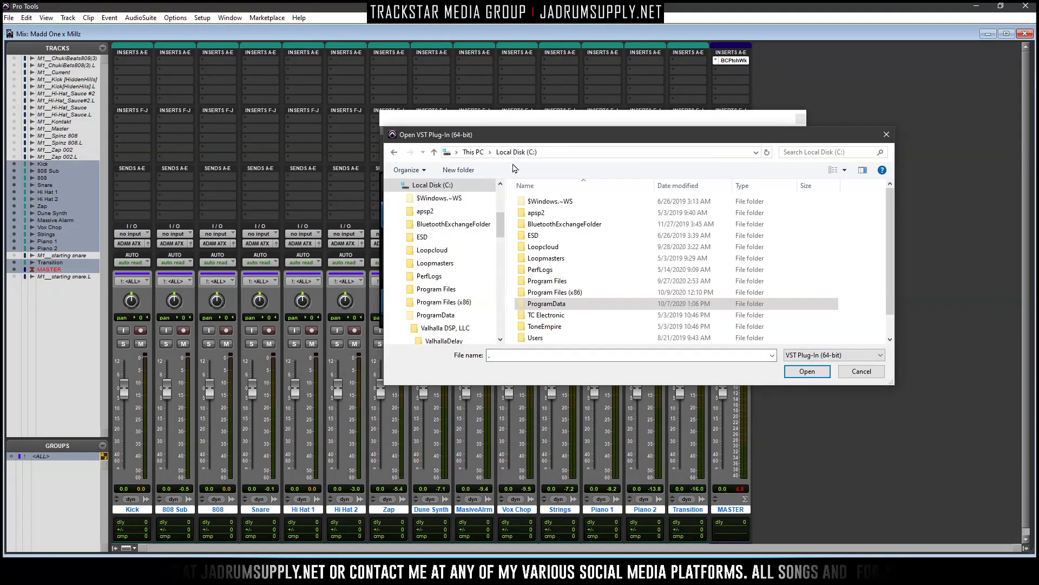
{"action": "double_click", "coordinate": [568, 292]}
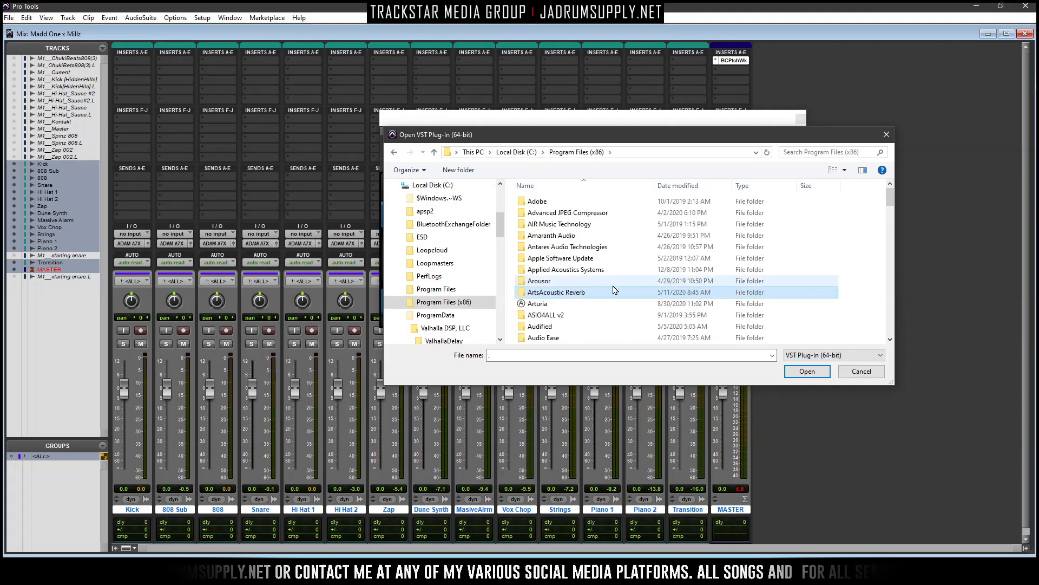
{"action": "type", "text": "vst"}
{"action": "key", "text": "Return"}
{"action": "key", "text": "v"}
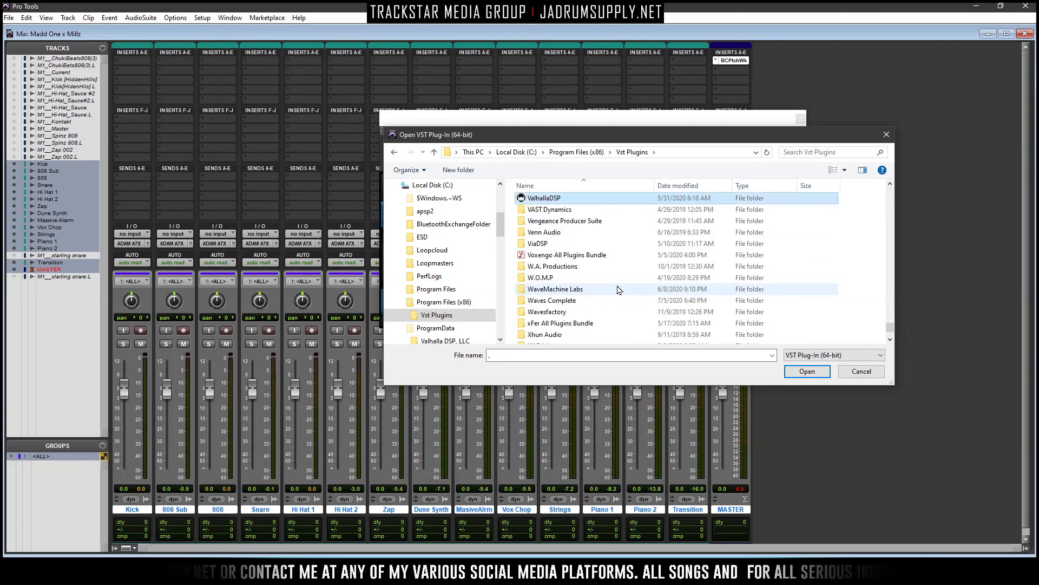
{"action": "left_click_drag", "start_coordinate": [619, 290], "coordinate": [636, 282]}
{"action": "key", "text": "Delete"}
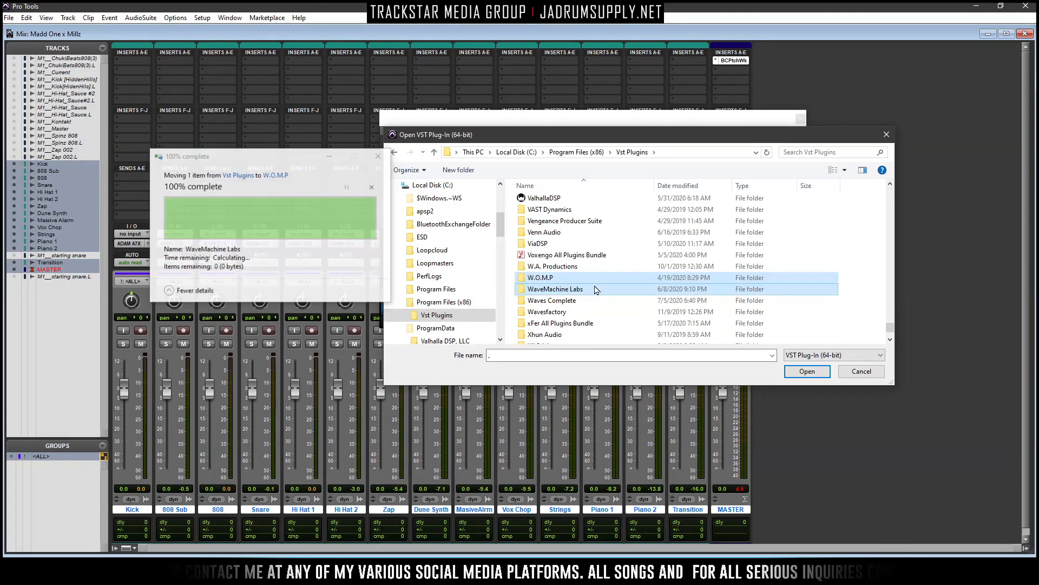
{"action": "key", "text": "ctrl+z"}
{"action": "scroll", "coordinate": [595, 280], "scroll_direction": "up", "scroll_amount": 20}
{"action": "scroll", "coordinate": [594, 281], "scroll_direction": "up", "scroll_amount": 15}
{"action": "double_click", "coordinate": [588, 256]}
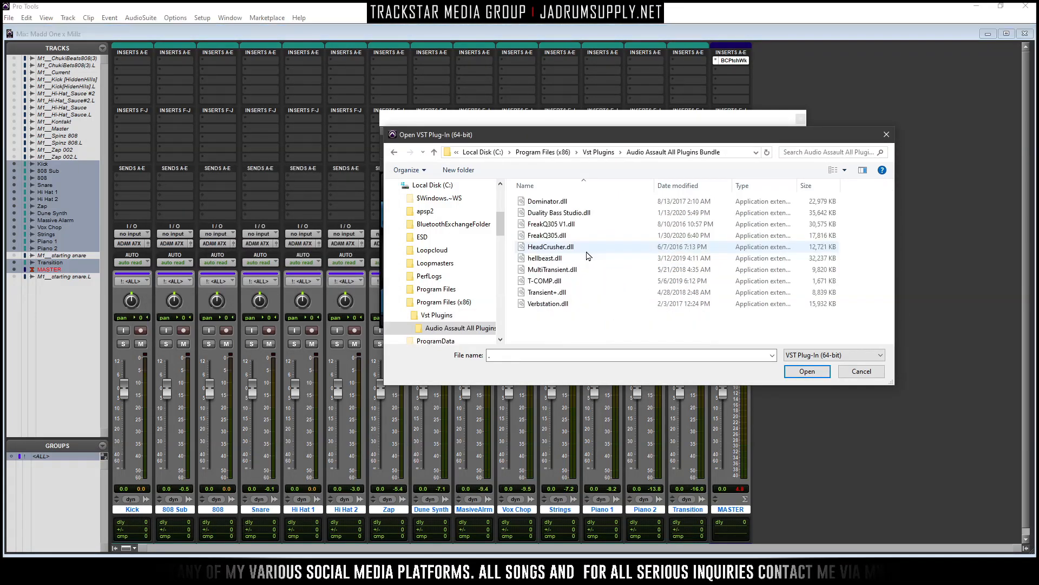
{"action": "left_click", "coordinate": [439, 315]}
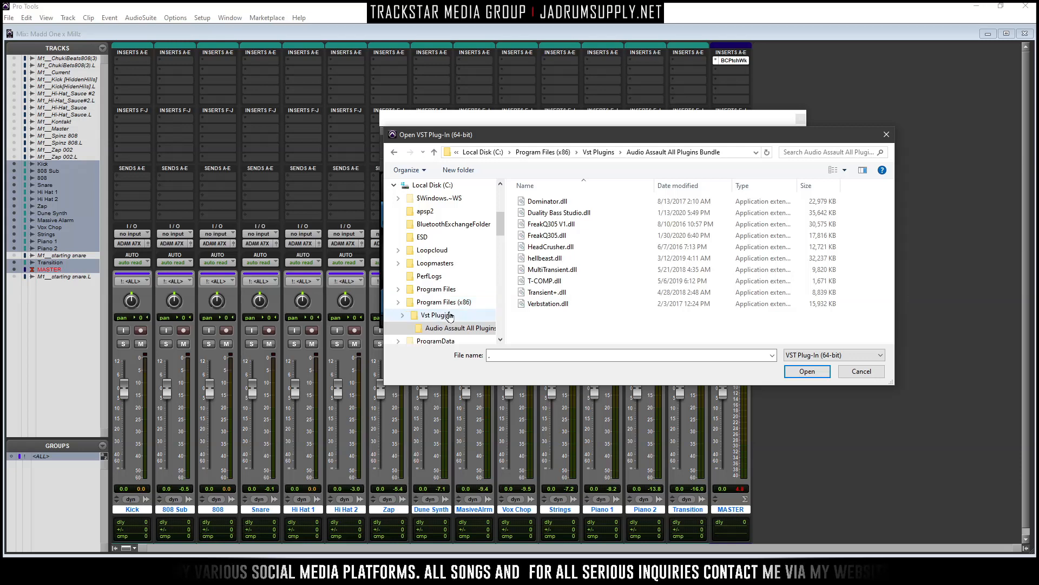
Load ShaperBox-64bit.dll from the CableGuys All Plugins Bundle folder and open ShaperBox's preset library
{"action": "scroll", "coordinate": [539, 297], "scroll_direction": "down", "scroll_amount": 5}
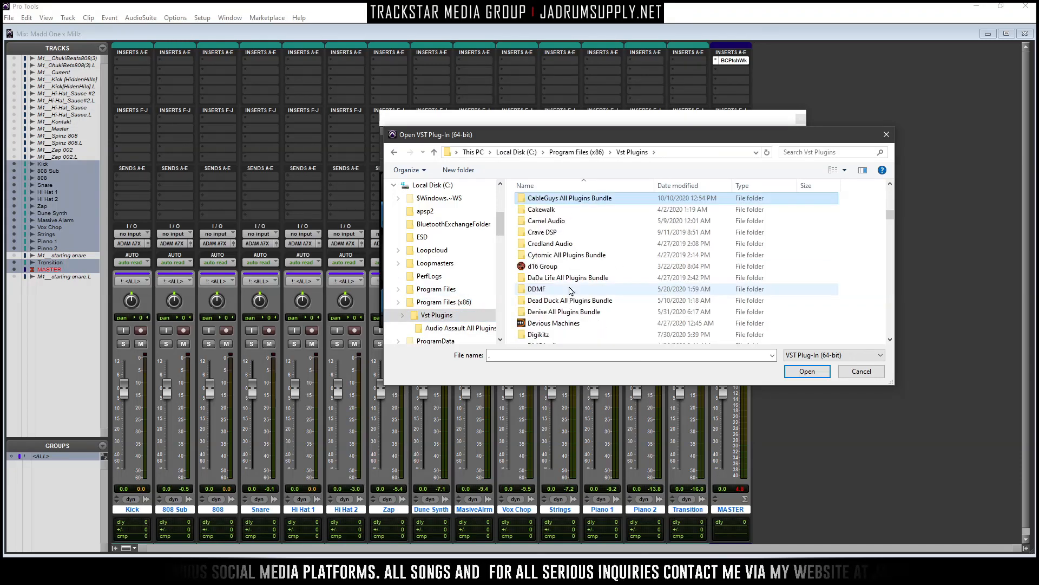
{"action": "double_click", "coordinate": [580, 201]}
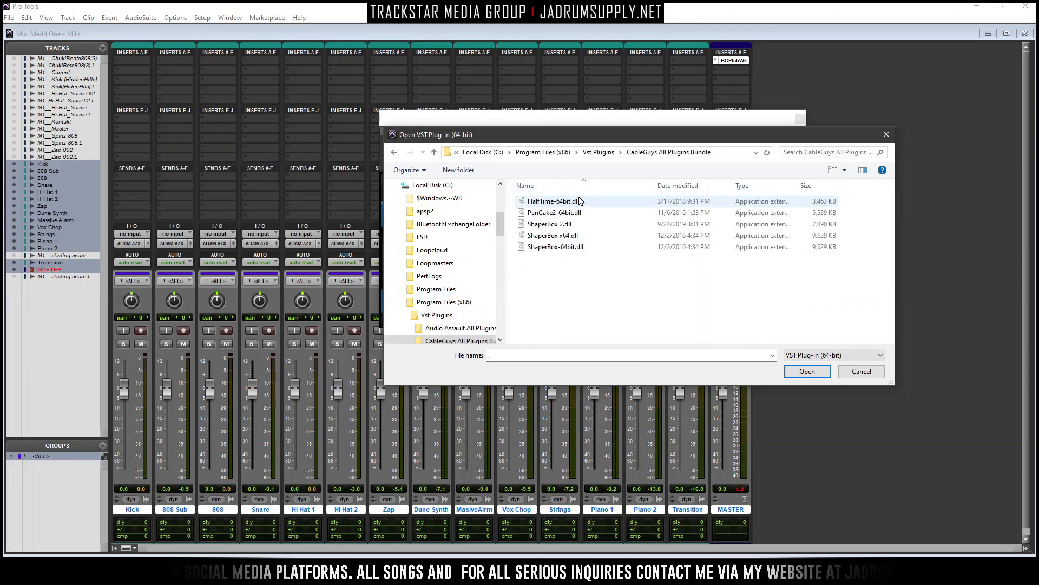
{"action": "left_click", "coordinate": [566, 235]}
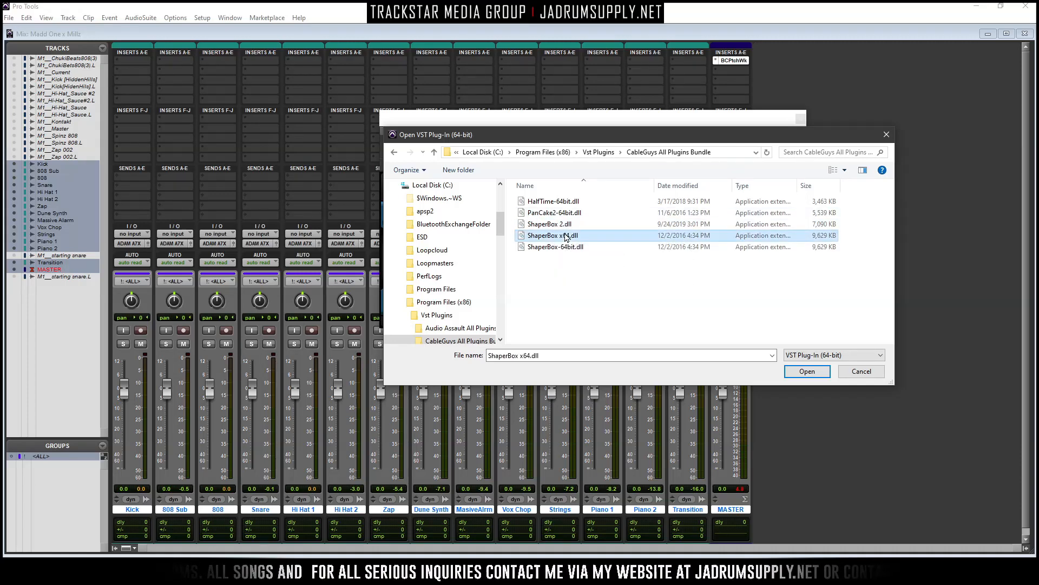
{"action": "left_click", "coordinate": [552, 248]}
{"action": "double_click", "coordinate": [551, 246]}
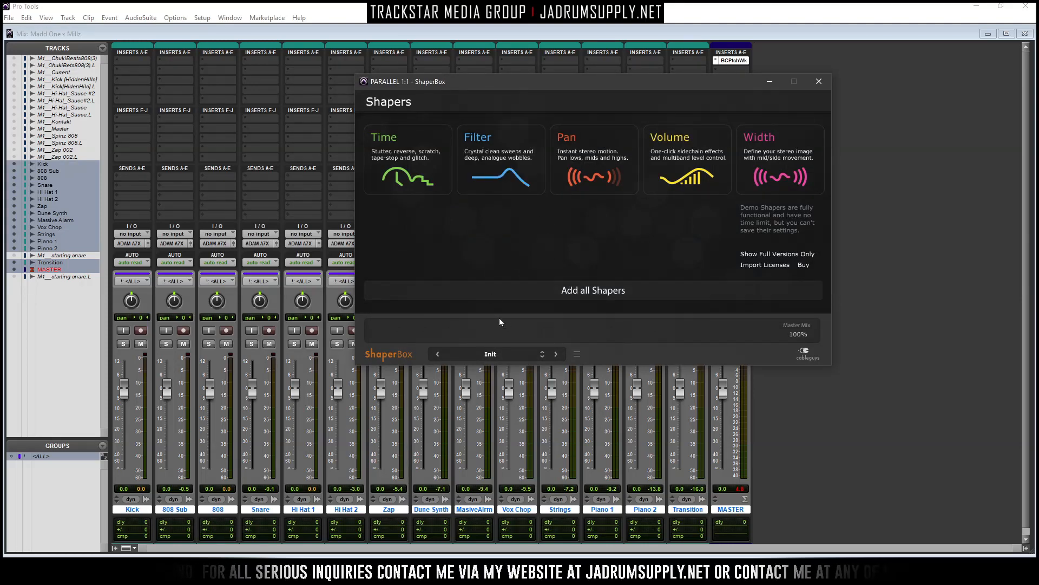
{"action": "left_click", "coordinate": [490, 354]}
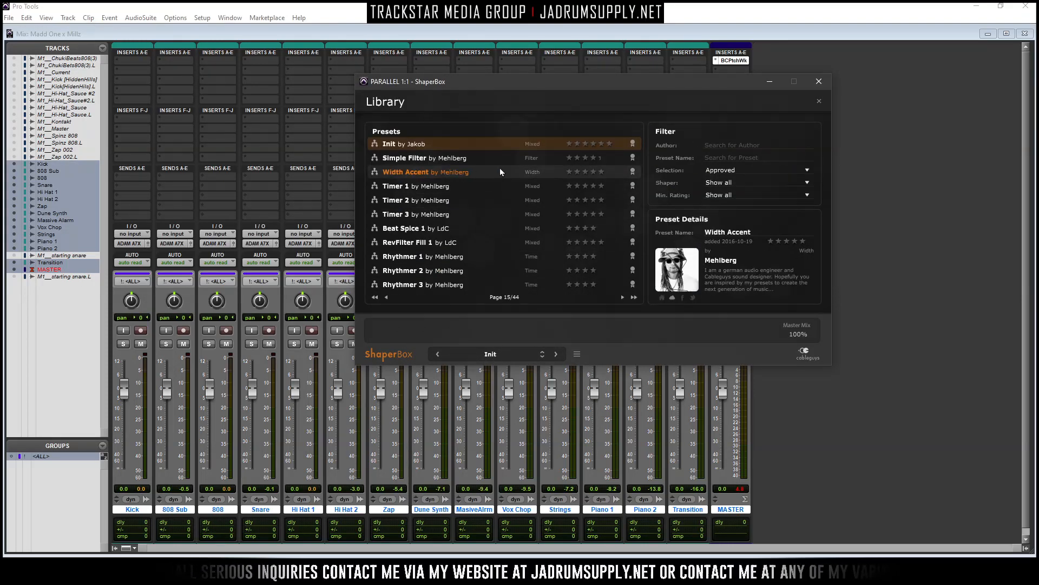
Search ShaperBox's preset library for "mill" and load the Millz filter preset
{"action": "left_click", "coordinate": [463, 227]}
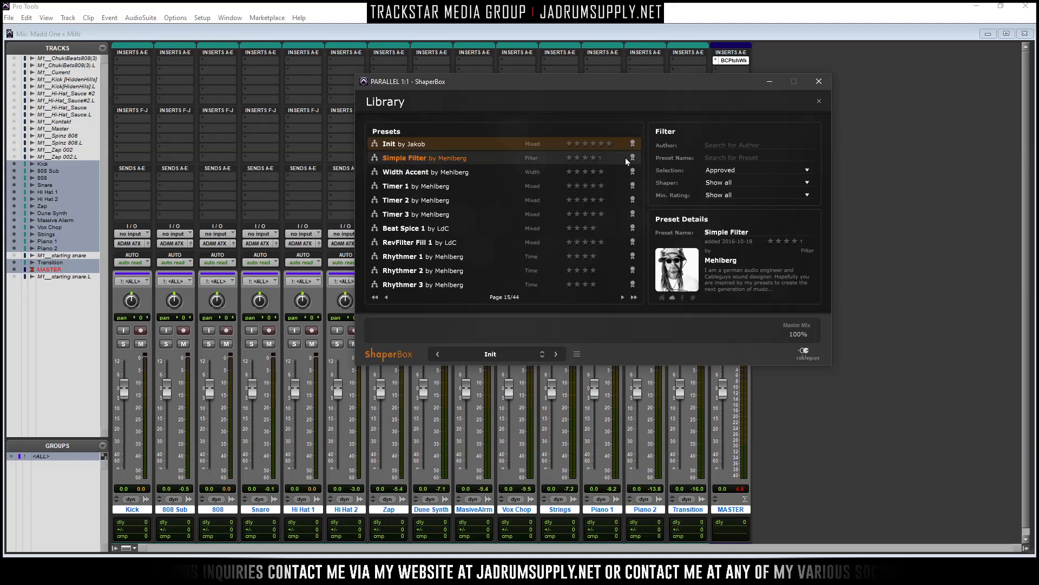
{"action": "left_click", "coordinate": [624, 299]}
{"action": "left_click", "coordinate": [623, 299]}
{"action": "left_click", "coordinate": [624, 299]}
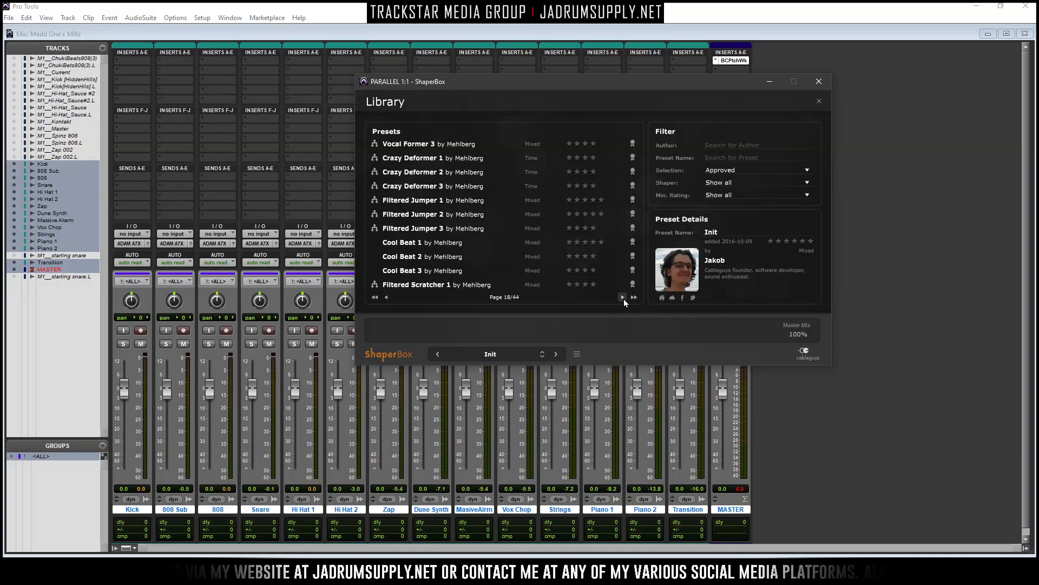
{"action": "left_click", "coordinate": [760, 158]}
{"action": "type", "text": "mill"}
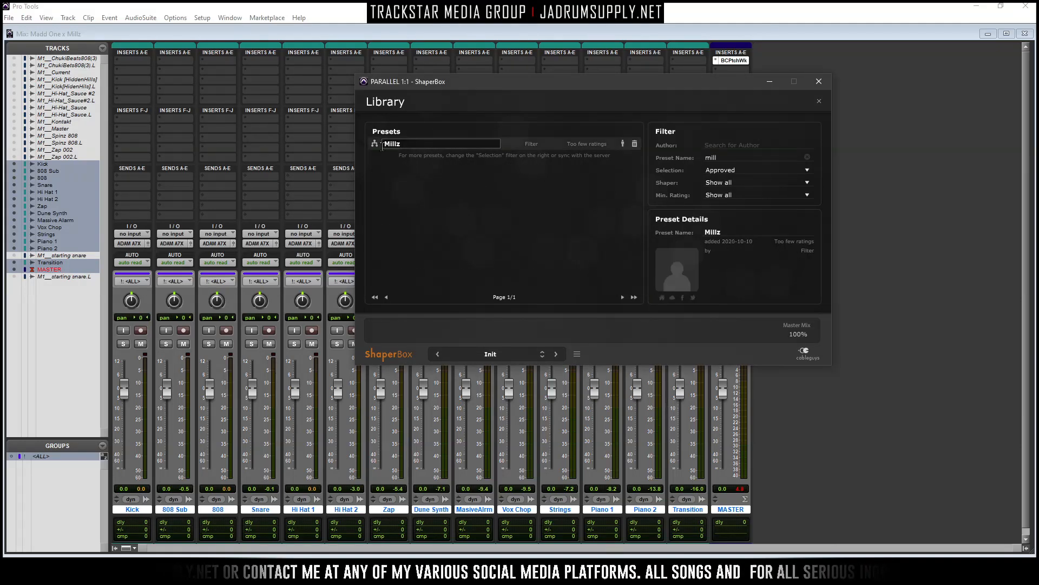
{"action": "left_click", "coordinate": [374, 144]}
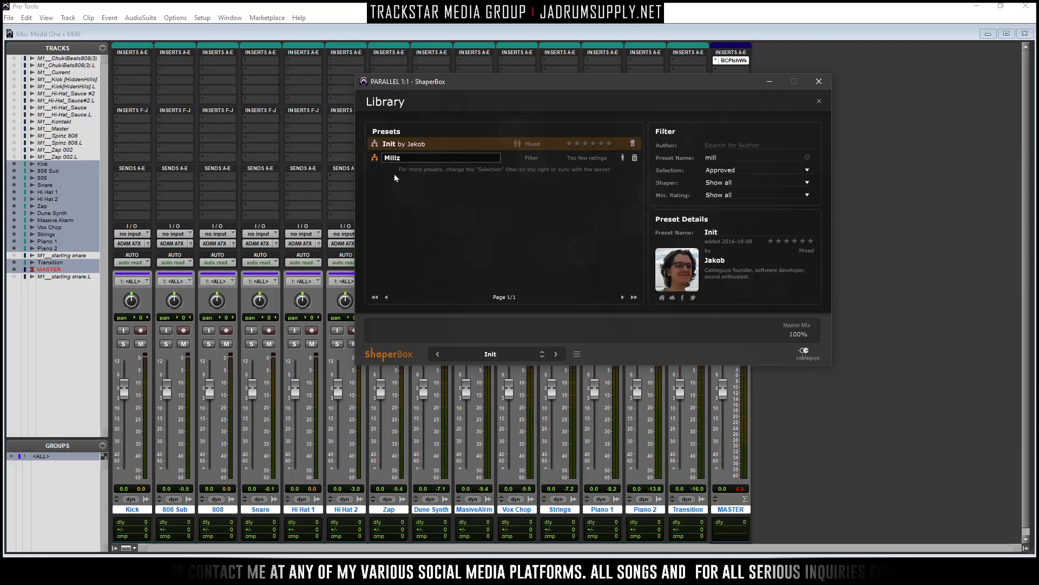
{"action": "left_click", "coordinate": [529, 161]}
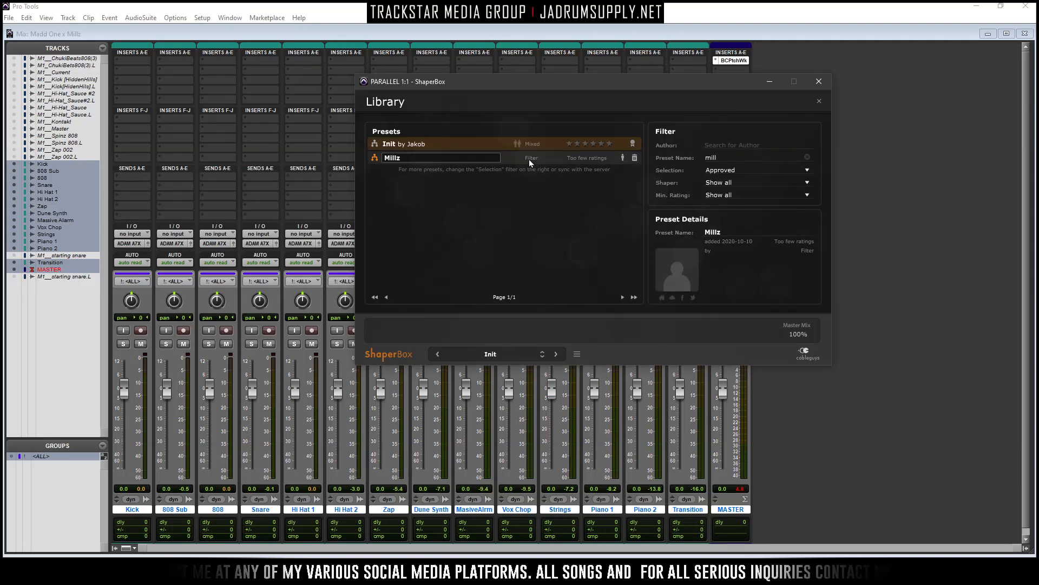
{"action": "left_click", "coordinate": [528, 159]}
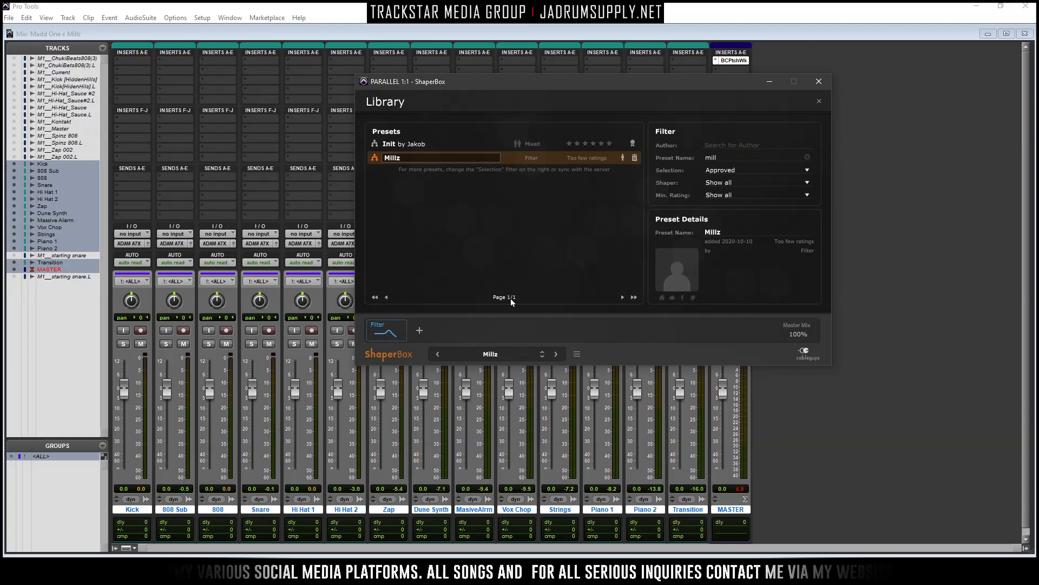
Open the Filter shaper's cutoff curve, audition it with the song playing, and close the ShaperBox and PatchWork windows
{"action": "left_click", "coordinate": [394, 333]}
{"action": "key", "text": "space"}
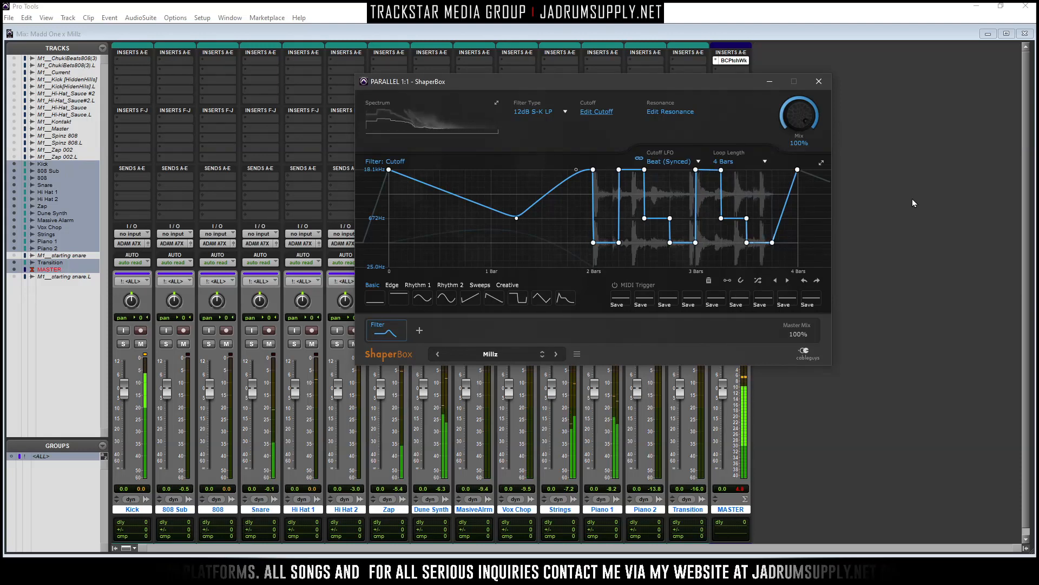
{"action": "left_click", "coordinate": [823, 81]}
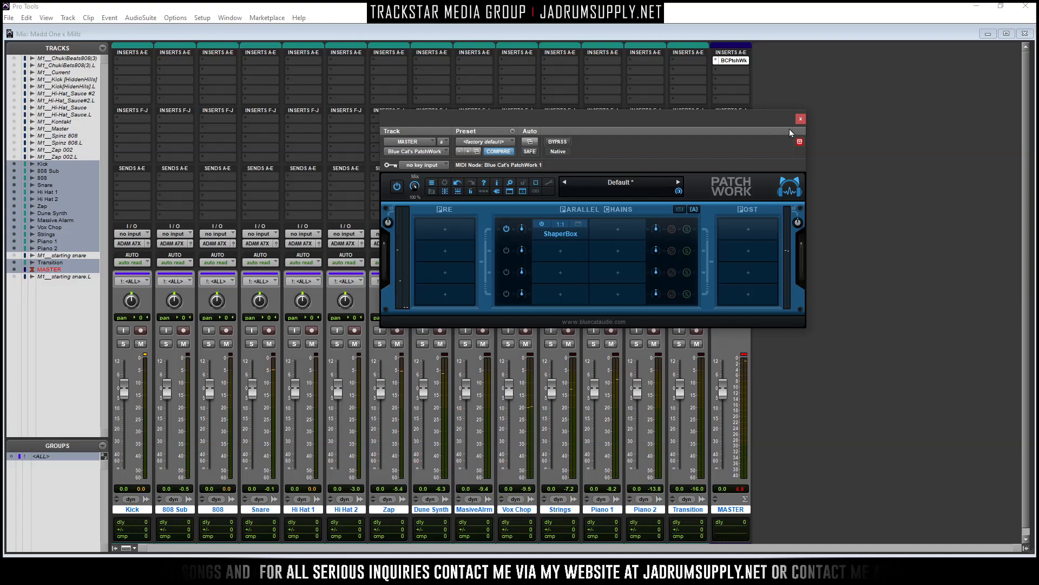
{"action": "left_click", "coordinate": [800, 121]}
In the Edit window, select bars 23 to 25 across the tracks and enable Bypass automation for PatchWork on the MASTER track
{"action": "key", "text": "ctrl+equal"}
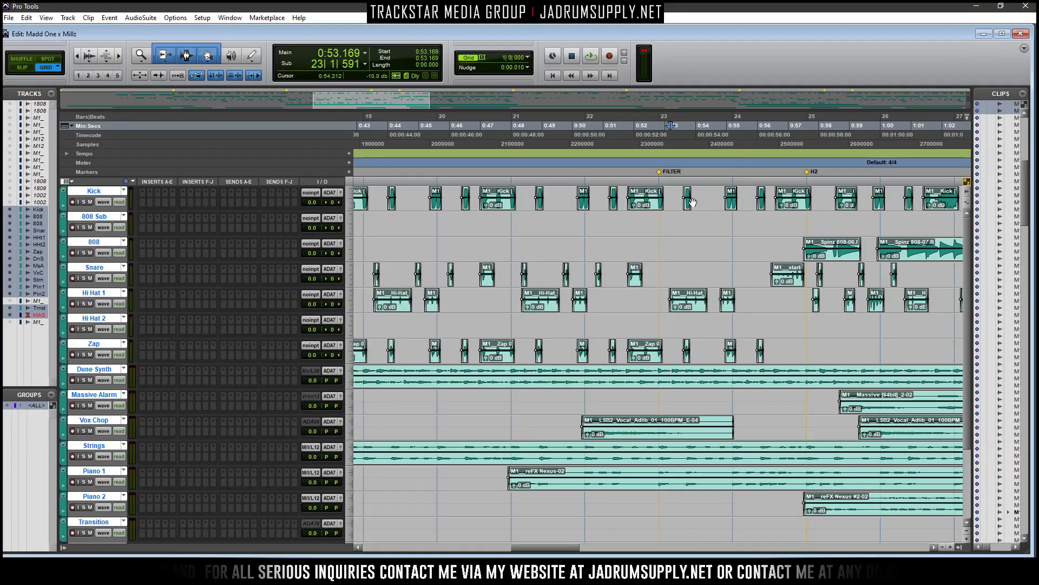
{"action": "left_click_drag", "start_coordinate": [664, 182], "coordinate": [812, 190]}
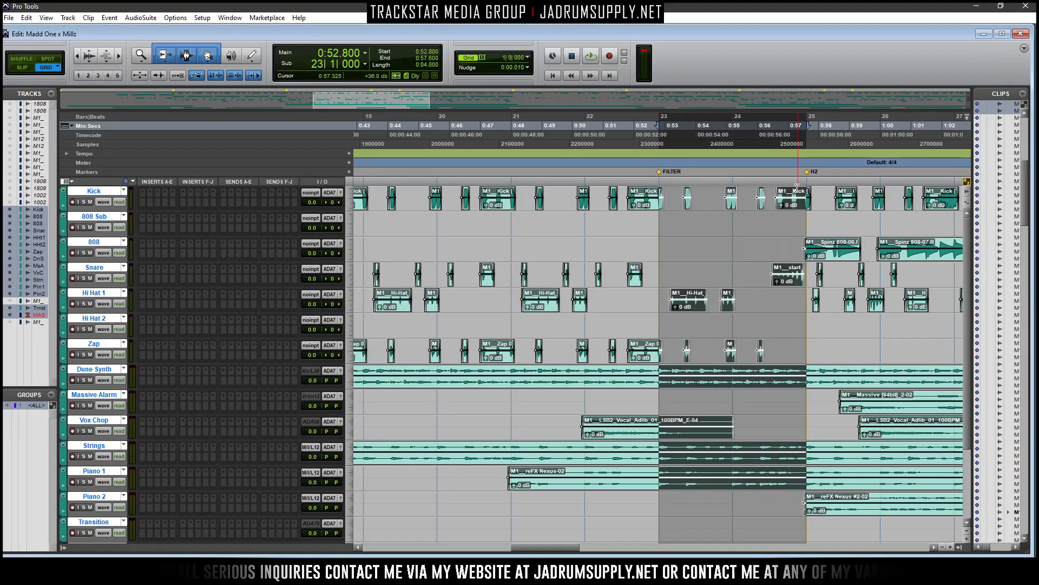
{"action": "scroll", "coordinate": [223, 351], "scroll_direction": "down", "scroll_amount": 4}
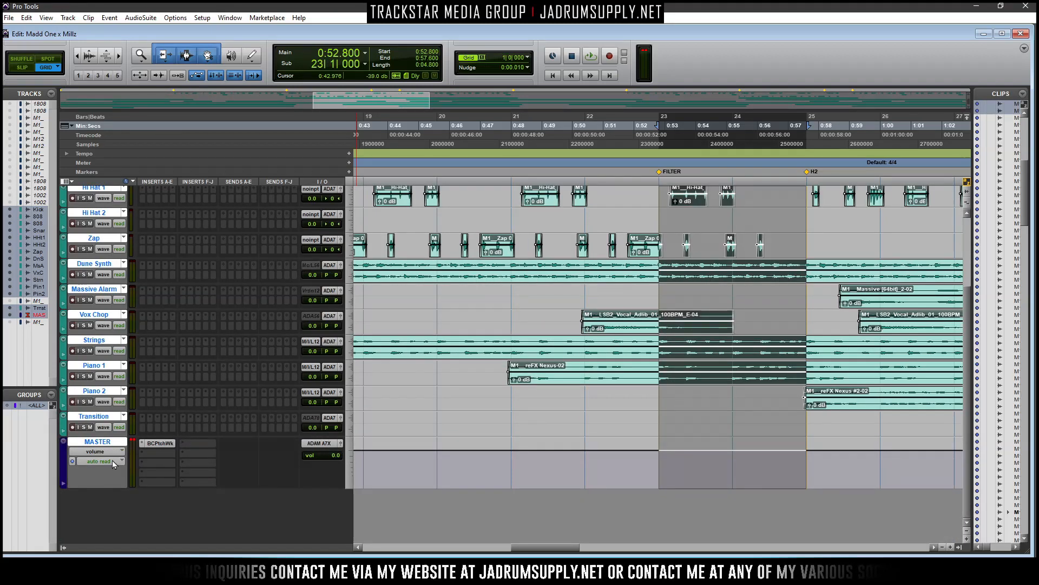
{"action": "left_click", "coordinate": [165, 443]}
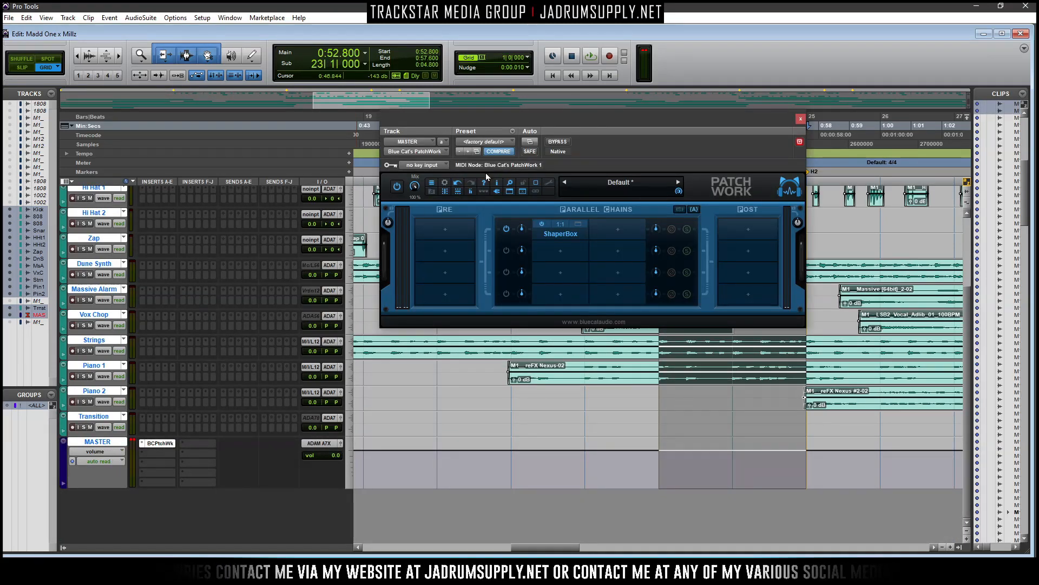
{"action": "left_click", "coordinate": [530, 142]}
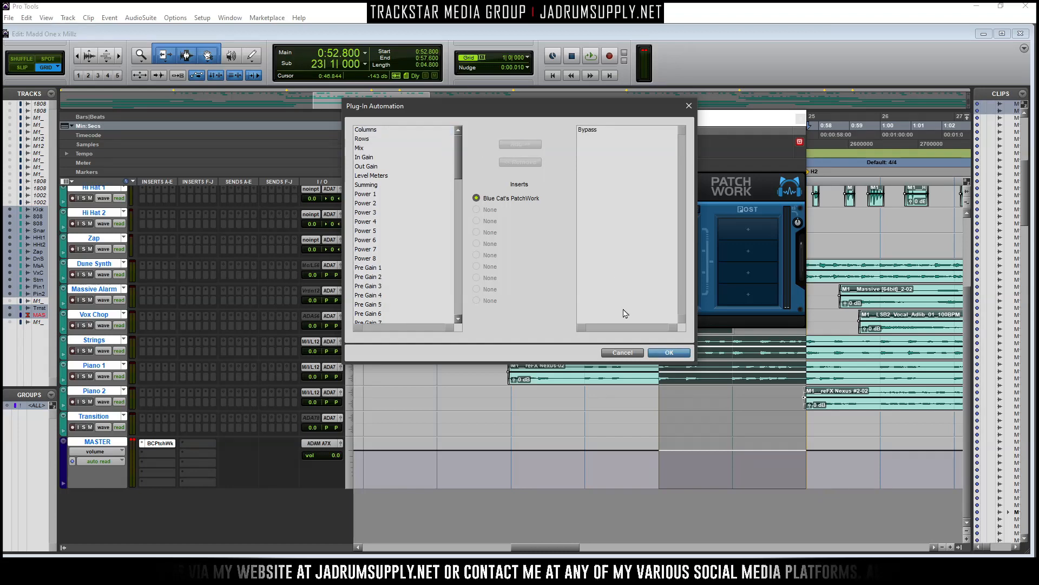
{"action": "left_click", "coordinate": [671, 353]}
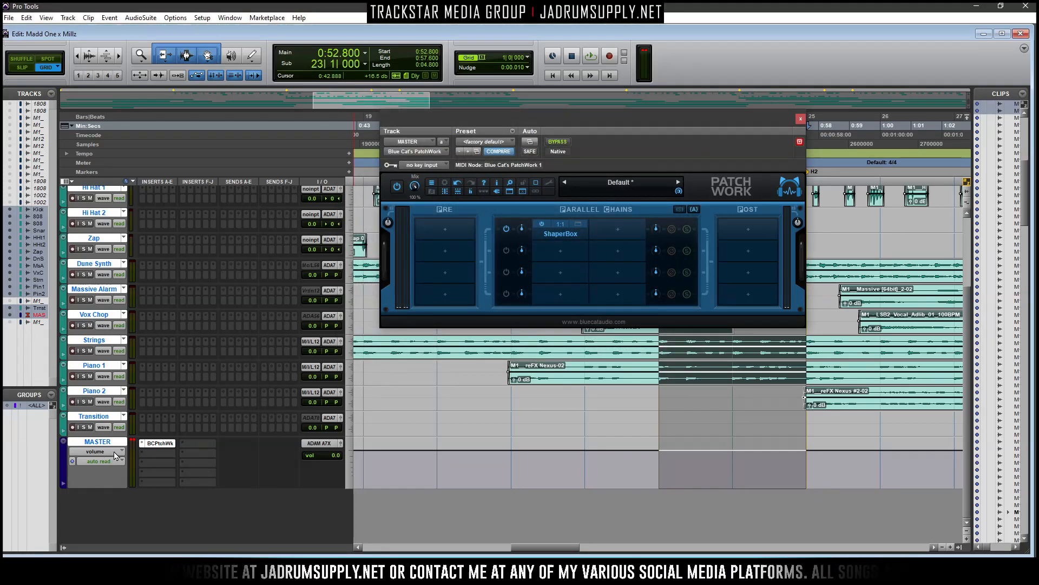
Show PatchWork's Bypass automation on the MASTER track and edit it so the plug-in is active only between bars 23 and 25
{"action": "left_click", "coordinate": [119, 457]}
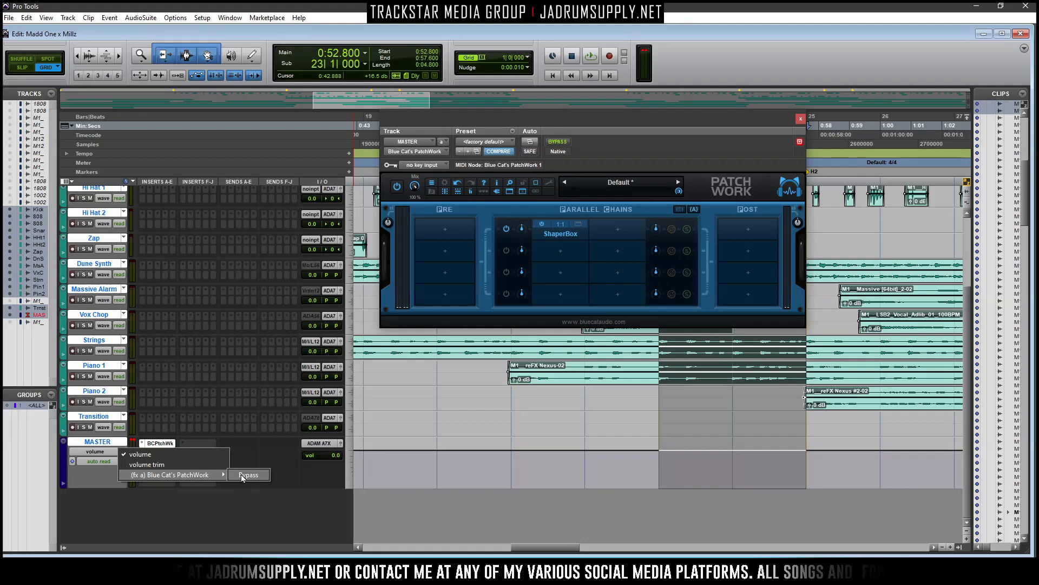
{"action": "left_click", "coordinate": [249, 476]}
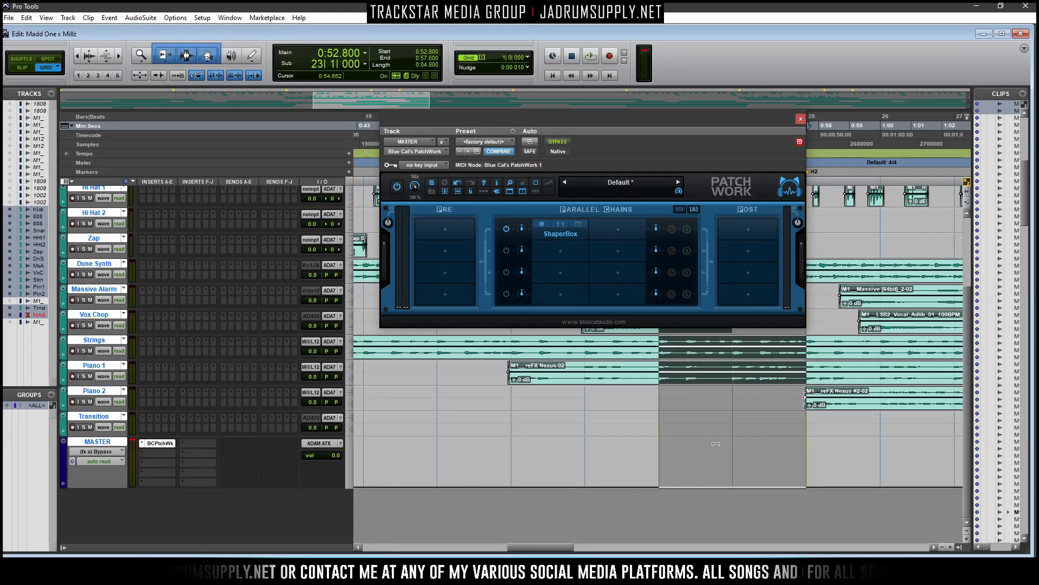
{"action": "left_click", "coordinate": [676, 435]}
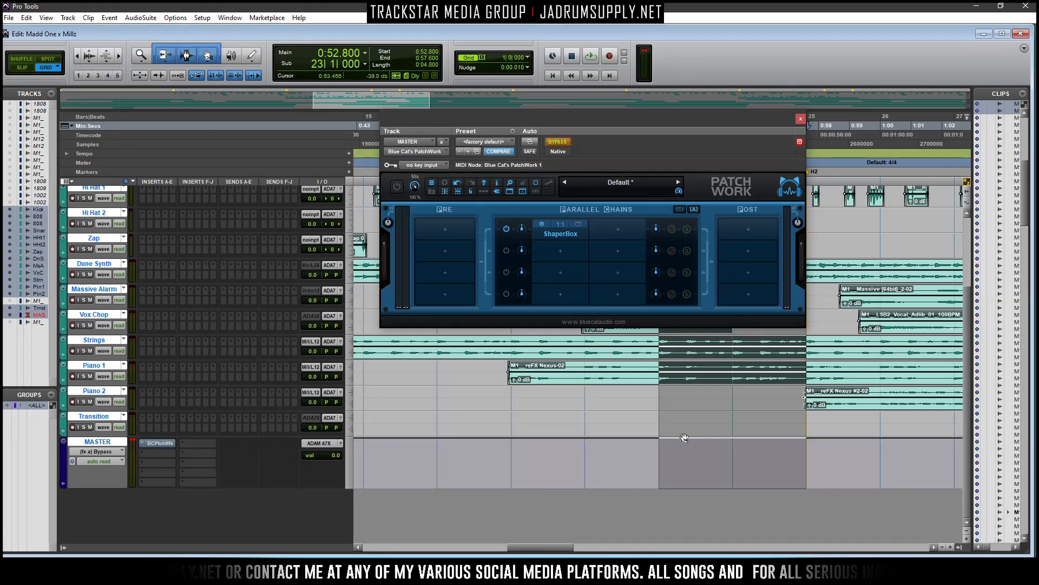
{"action": "left_click_drag", "start_coordinate": [693, 442], "coordinate": [672, 478]}
{"action": "left_click_drag", "start_coordinate": [678, 530], "coordinate": [677, 529]}
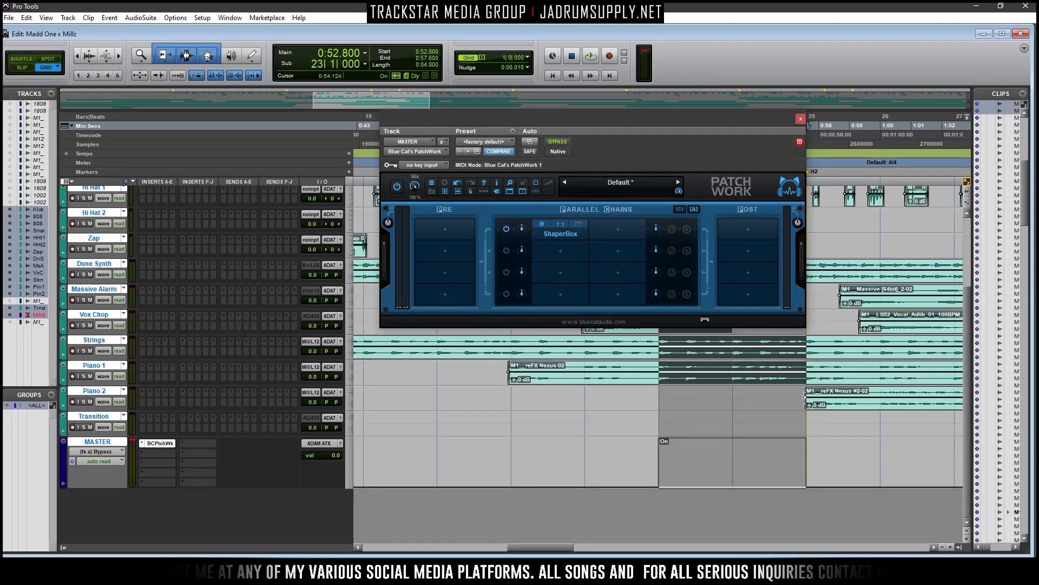
{"action": "left_click_drag", "start_coordinate": [705, 319], "coordinate": [652, 241]}
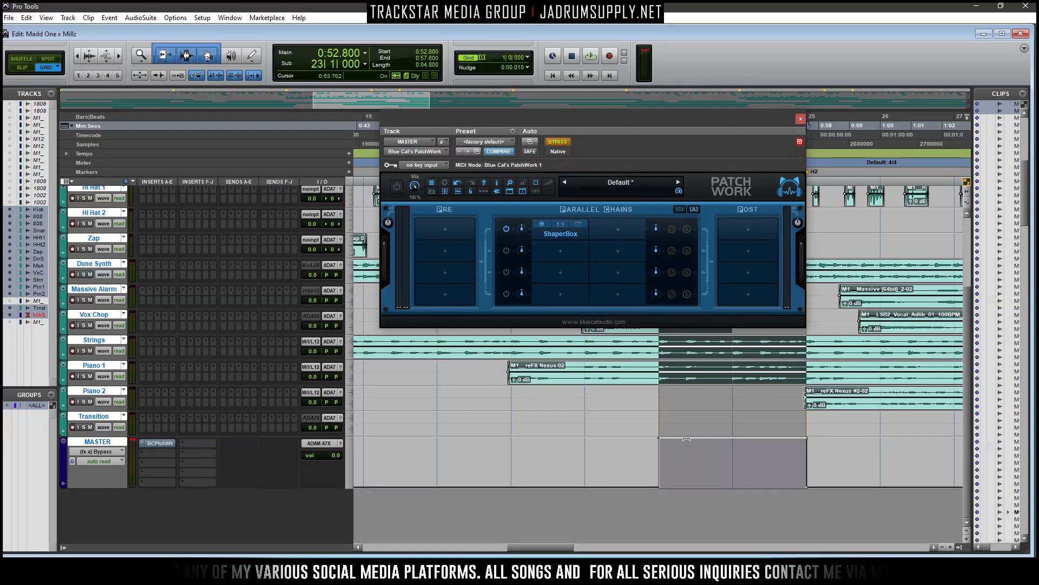
{"action": "left_click_drag", "start_coordinate": [641, 442], "coordinate": [644, 379]}
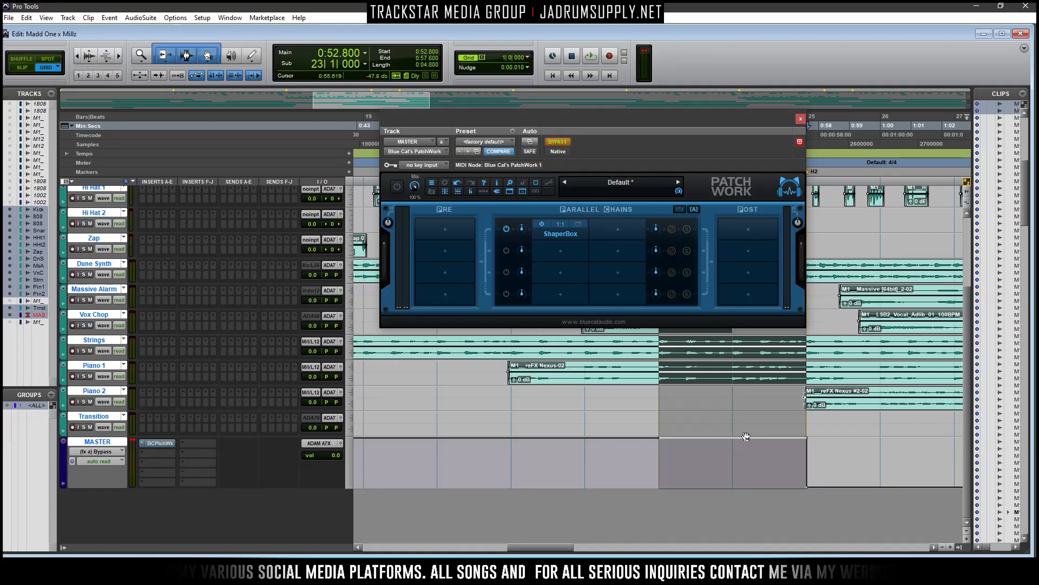
{"action": "left_click_drag", "start_coordinate": [824, 487], "coordinate": [803, 399]}
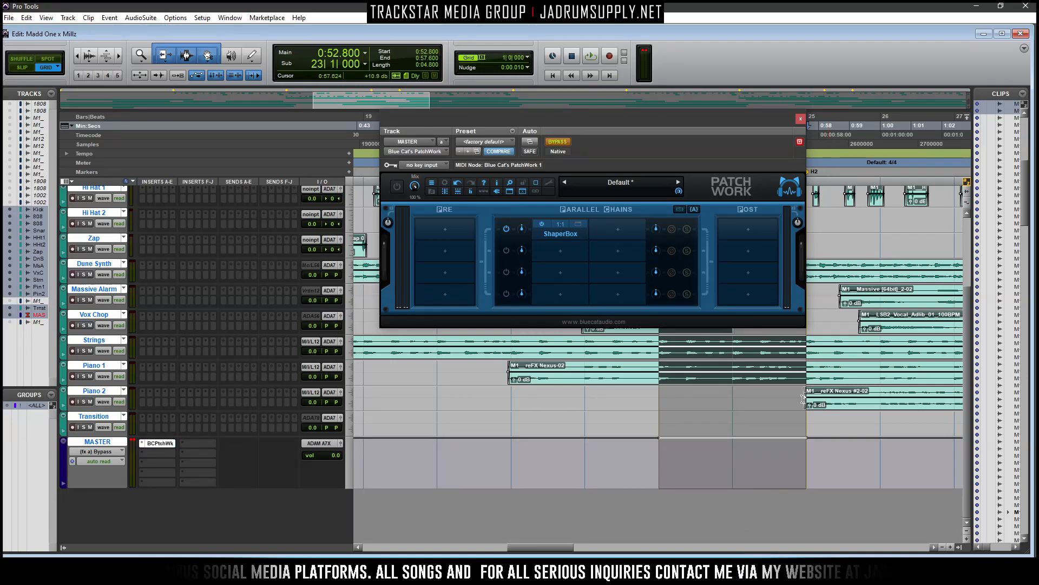
{"action": "left_click_drag", "start_coordinate": [735, 443], "coordinate": [743, 524]}
Close the PatchWork window and select the second filter section across all tracks, from the FILTER marker at bar 55 to the OUTRO marker at bar 57
{"action": "key", "text": "r"}
{"action": "key", "text": "r"}
{"action": "key", "text": "r"}
{"action": "key", "text": "r"}
{"action": "key", "text": "t"}
{"action": "left_click", "coordinate": [801, 119]}
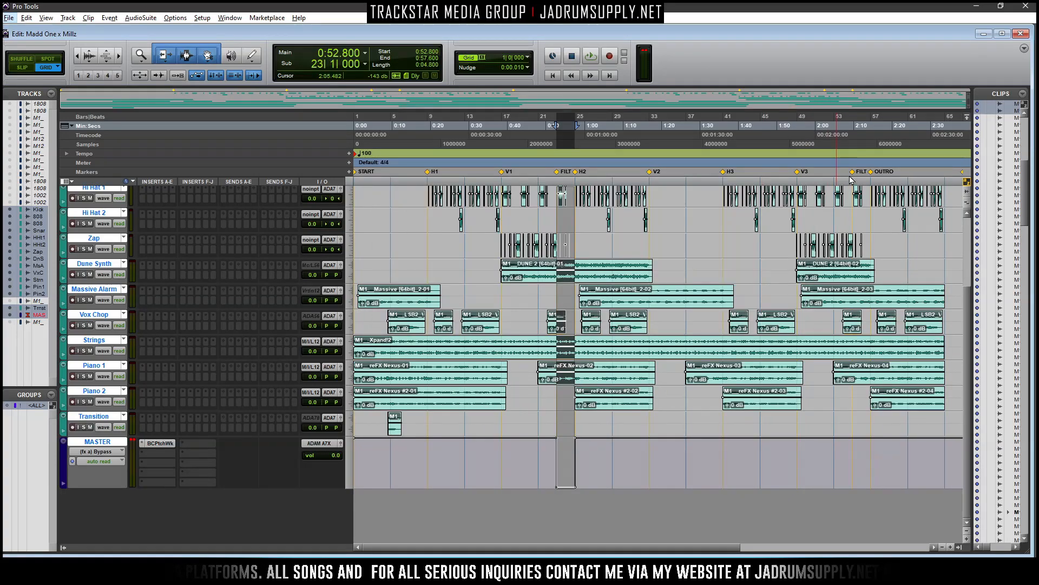
{"action": "left_click_drag", "start_coordinate": [852, 206], "coordinate": [862, 209]}
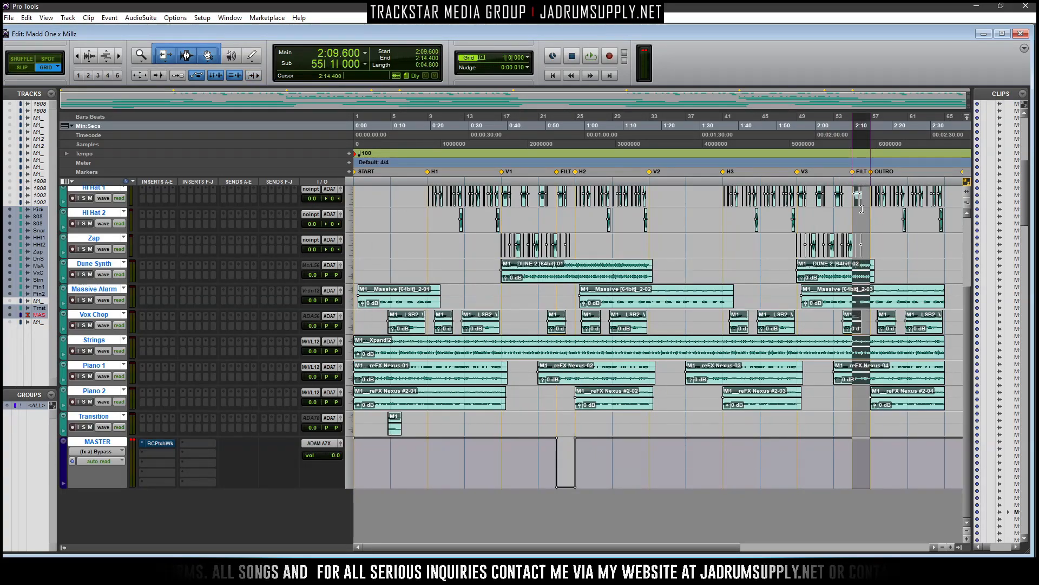
Lower the MASTER track's Bypass automation across bars 55 to 57 so PatchWork is active in the second filter section
{"action": "key", "text": "t"}
{"action": "key", "text": "t"}
{"action": "key", "text": "t"}
{"action": "key", "text": "t"}
{"action": "key", "text": "r"}
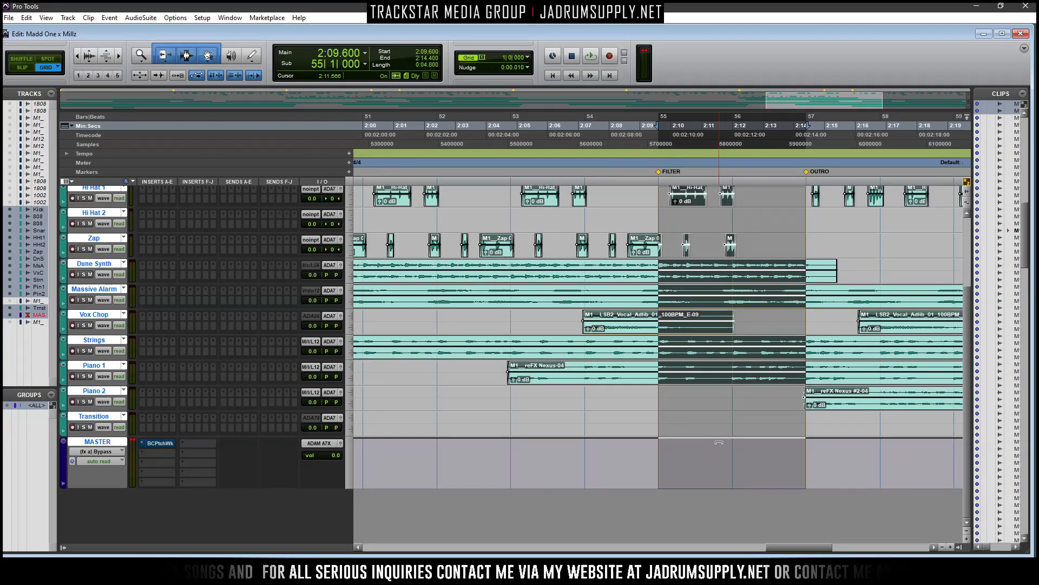
{"action": "left_click_drag", "start_coordinate": [718, 442], "coordinate": [722, 534]}
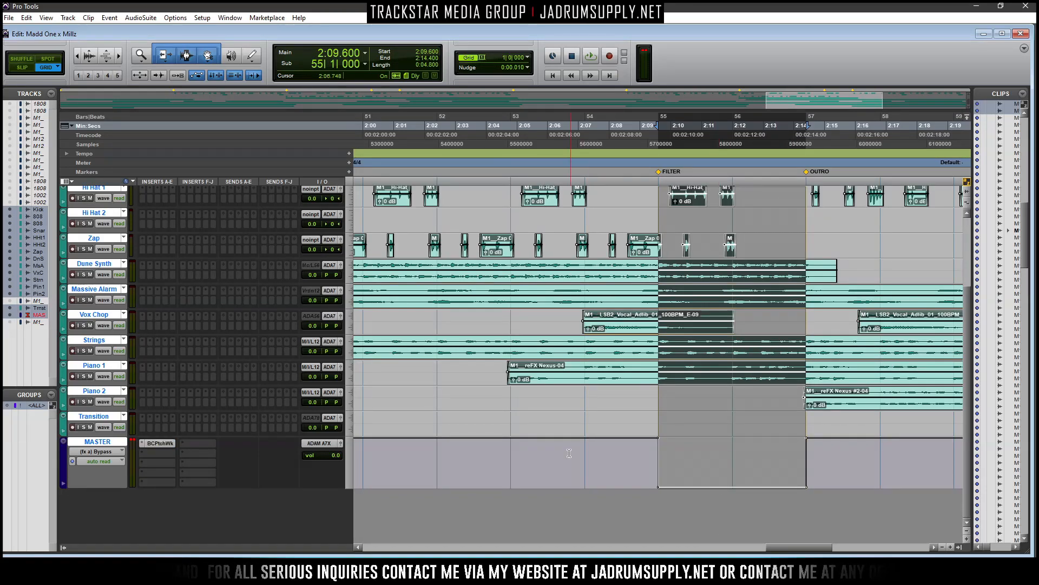
Play the second filter section into the OUTRO with the PatchWork window open to check the bypass automation, and close the plug-in window
{"action": "key", "text": "r"}
{"action": "key", "text": "r"}
{"action": "key", "text": "r"}
{"action": "key", "text": "r"}
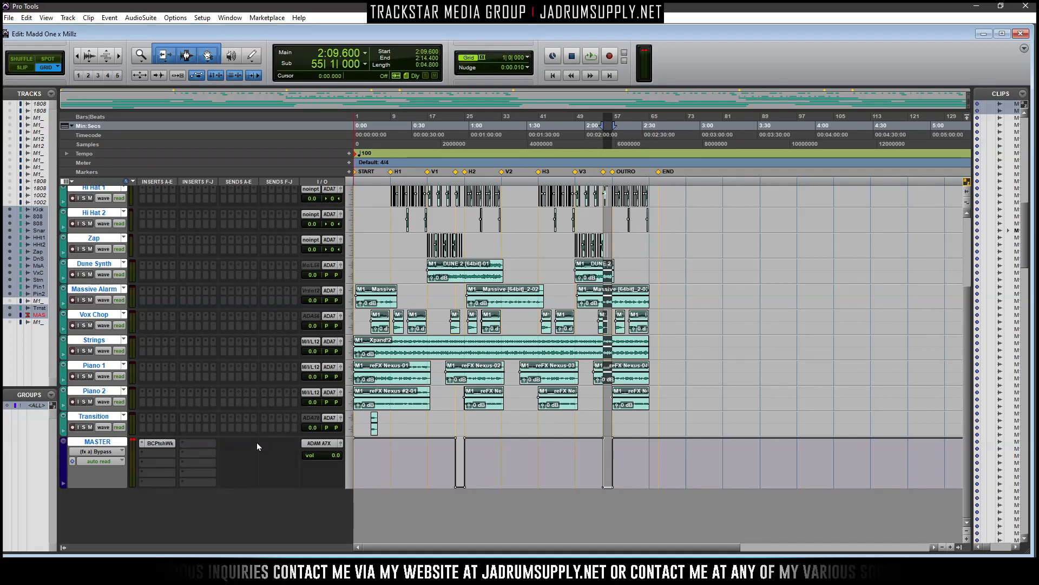
{"action": "left_click", "coordinate": [159, 442]}
{"action": "key", "text": "space"}
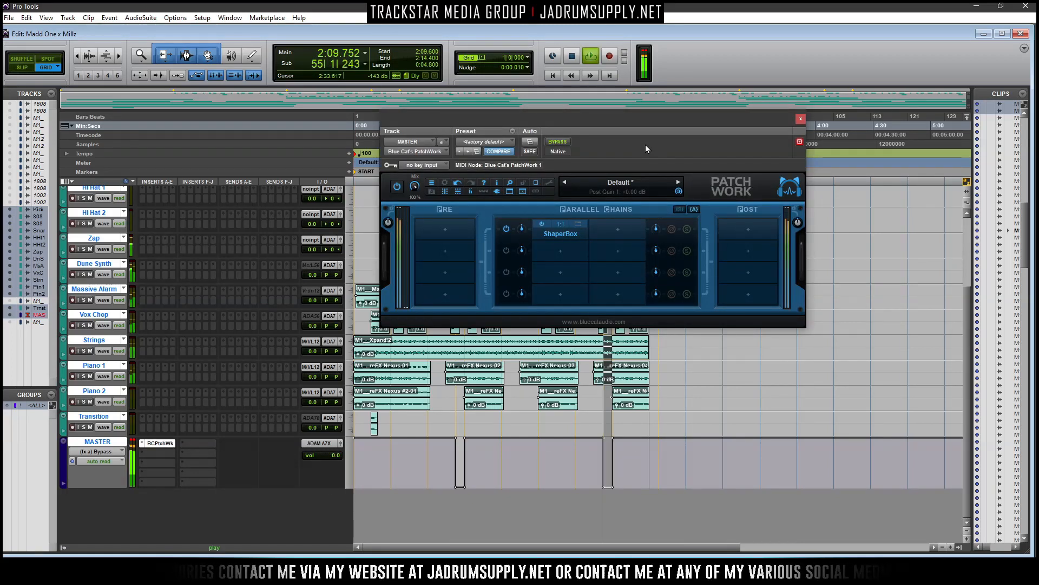
{"action": "left_click_drag", "start_coordinate": [712, 120], "coordinate": [384, 119]}
{"action": "key", "text": "t"}
{"action": "key", "text": "t"}
{"action": "key", "text": "t"}
{"action": "key", "text": "t"}
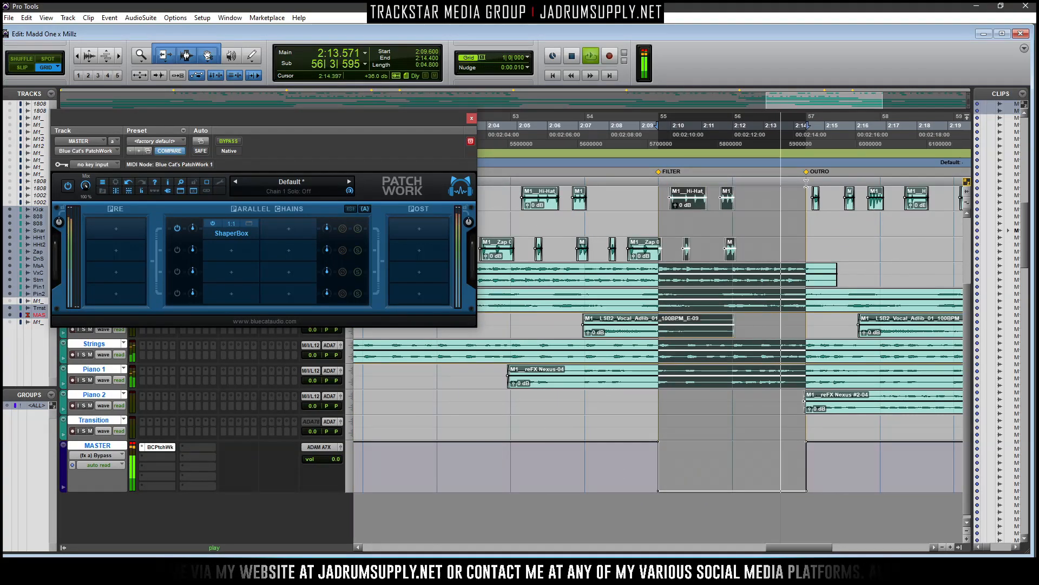
{"action": "left_click", "coordinate": [837, 215]}
{"action": "key", "text": "space"}
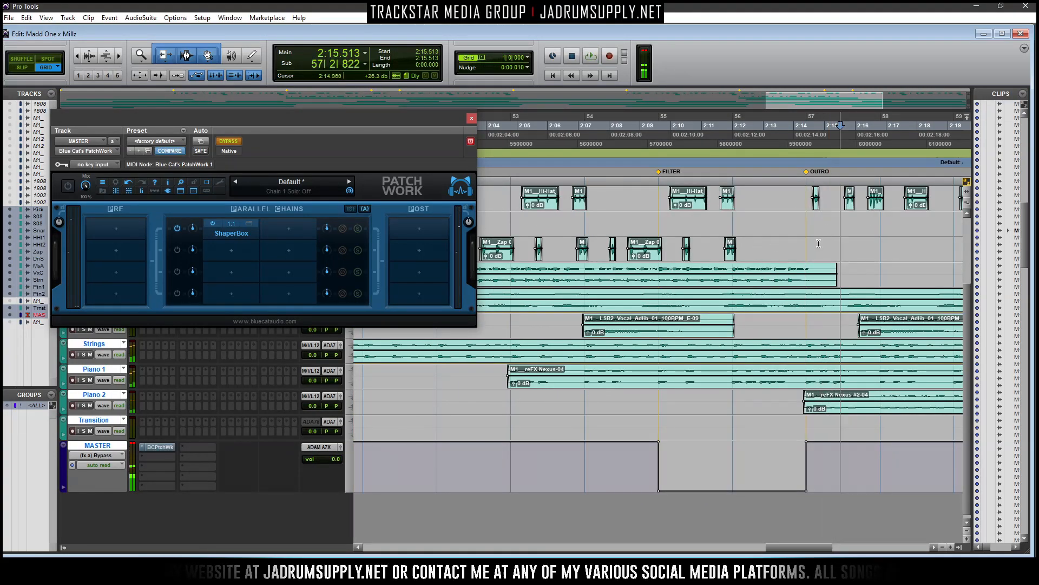
{"action": "left_click", "coordinate": [472, 118]}
In the Mix window, pull all faders fully down through the ALL group, disable the group and return the MASTER fader to 0.0 dB
{"action": "scroll", "coordinate": [478, 378], "scroll_direction": "up", "scroll_amount": 4}
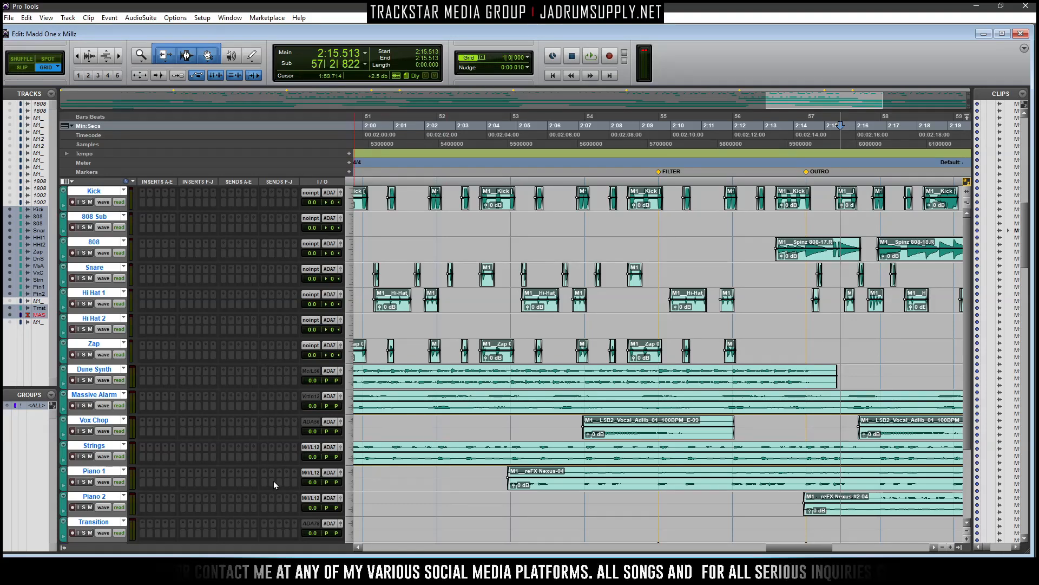
{"action": "key", "text": "ctrl+equal"}
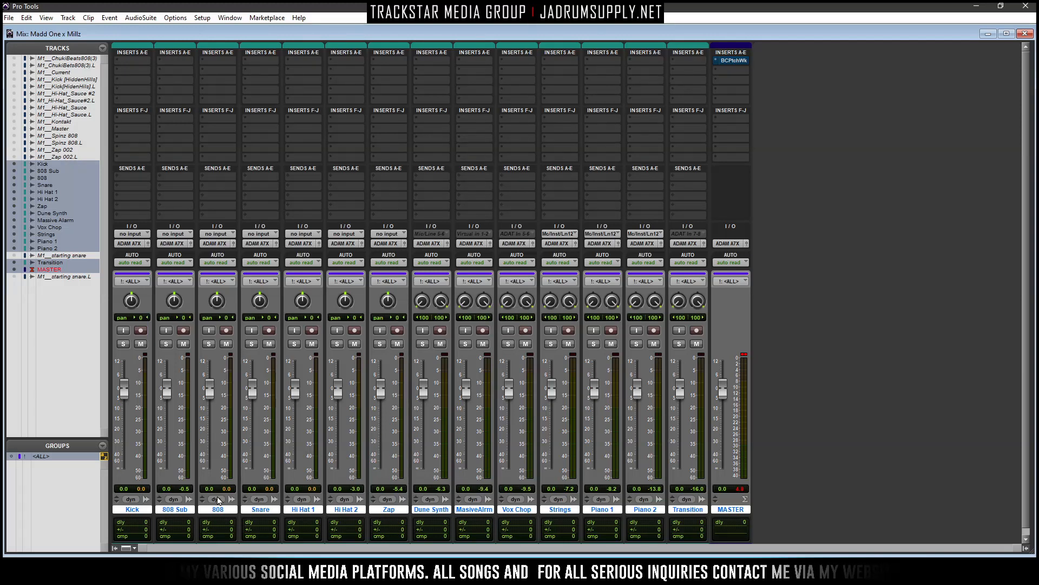
{"action": "left_click", "coordinate": [35, 459]}
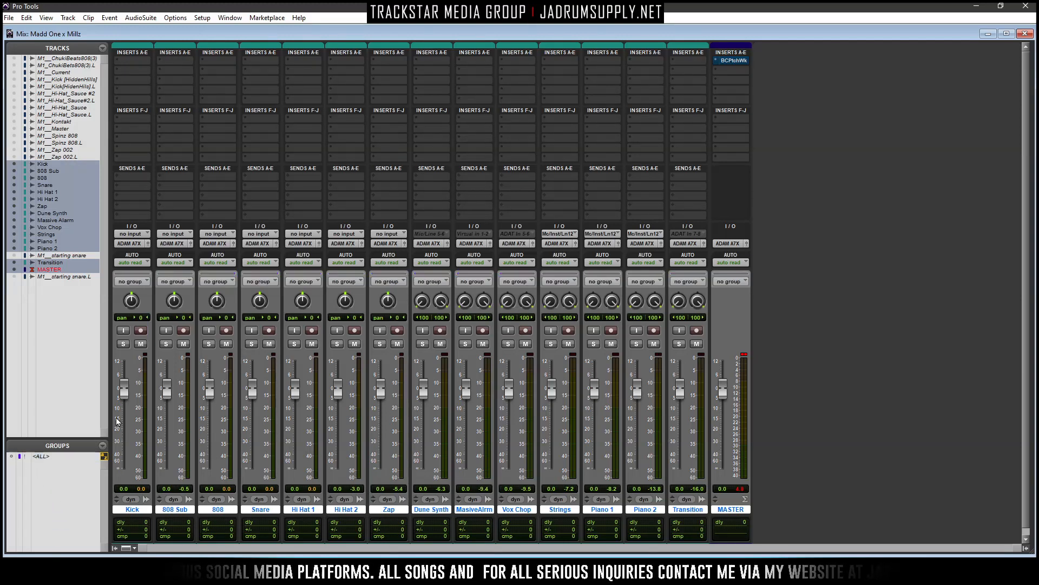
{"action": "left_click", "coordinate": [44, 456]}
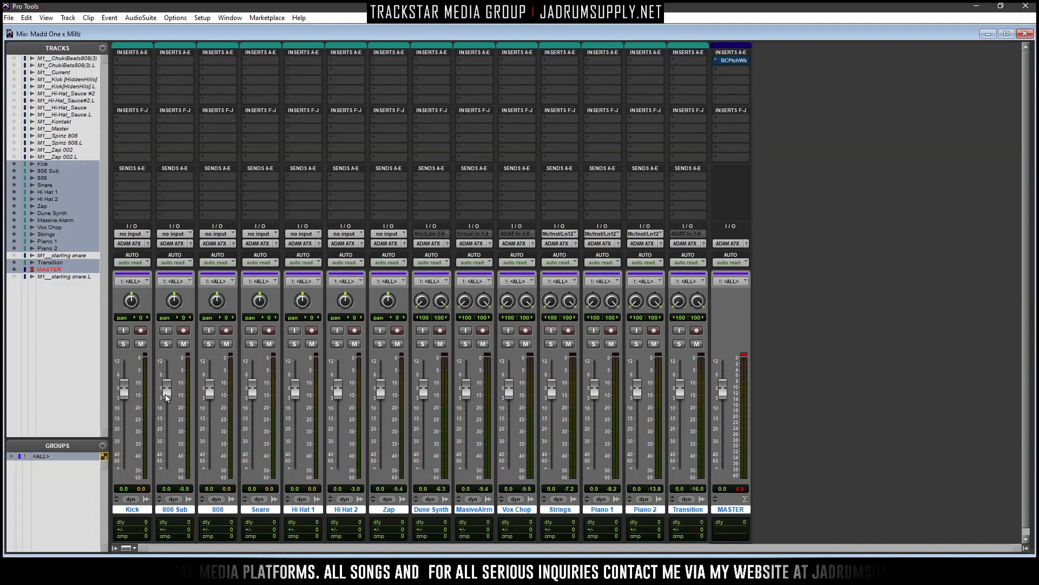
{"action": "left_click_drag", "start_coordinate": [166, 392], "coordinate": [172, 487]}
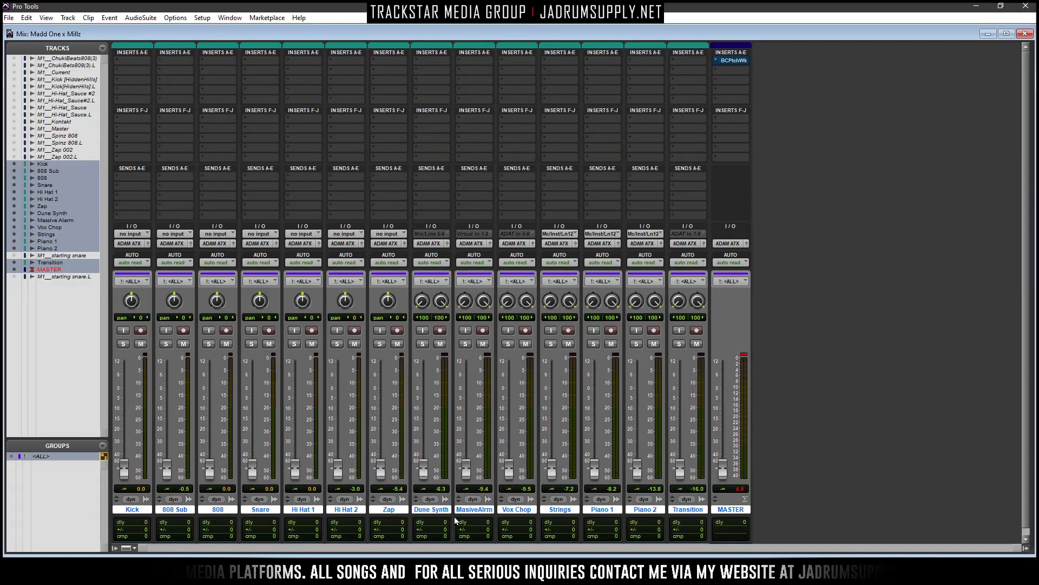
{"action": "left_click", "coordinate": [56, 459]}
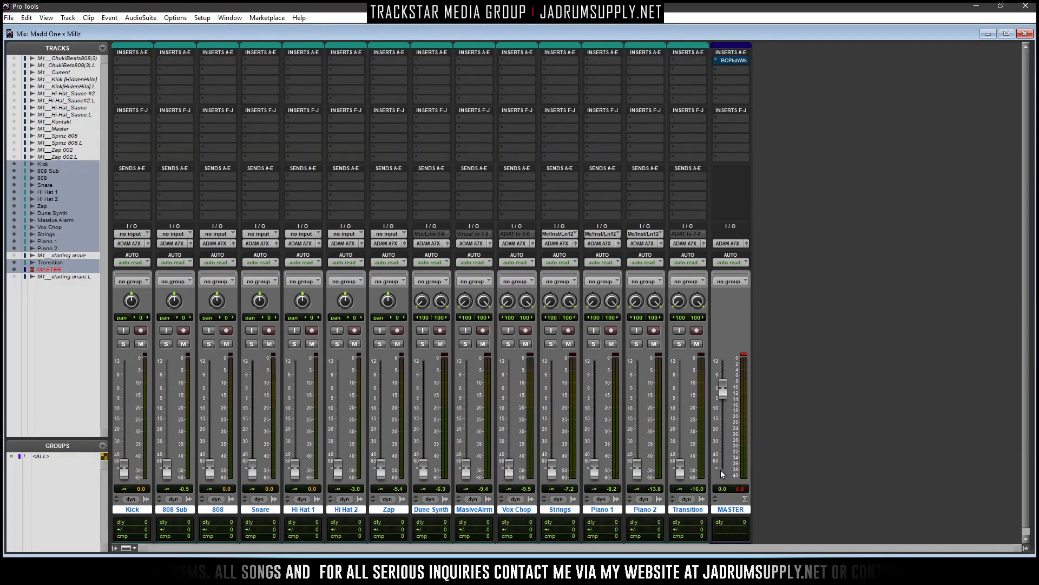
In the Edit window, select the H2 to H3 section, bars 25 to 41, across all tracks and return to the Mix window
{"action": "key", "text": "ctrl+equal"}
{"action": "key", "text": "r"}
{"action": "key", "text": "r"}
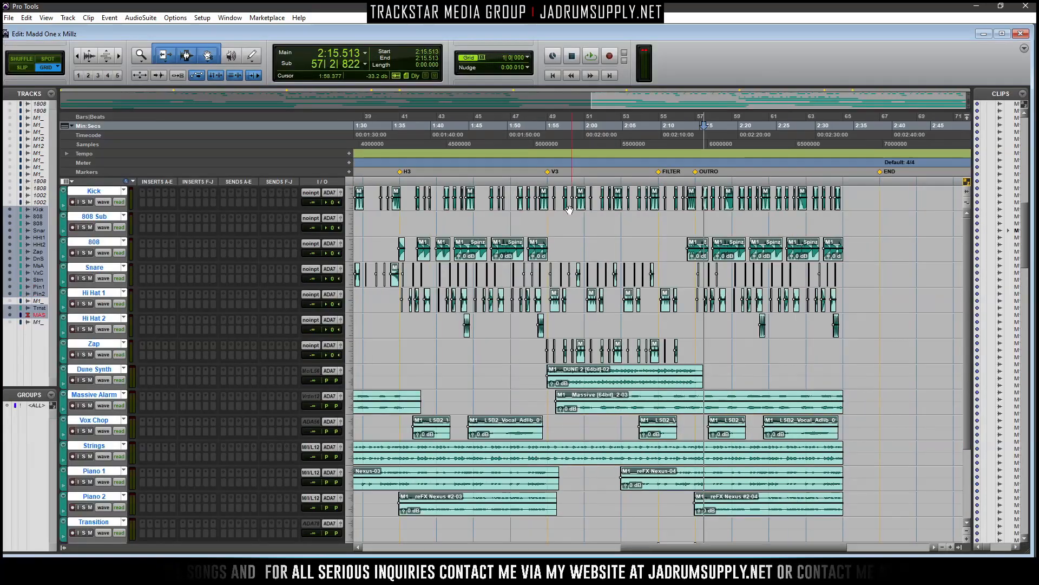
{"action": "key", "text": "r"}
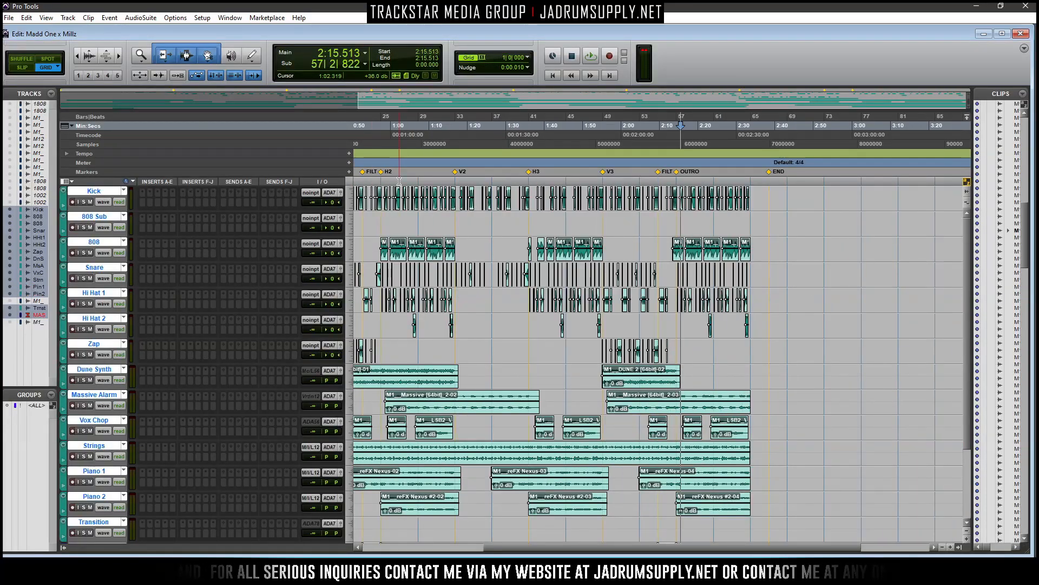
{"action": "left_click_drag", "start_coordinate": [382, 181], "coordinate": [531, 182]}
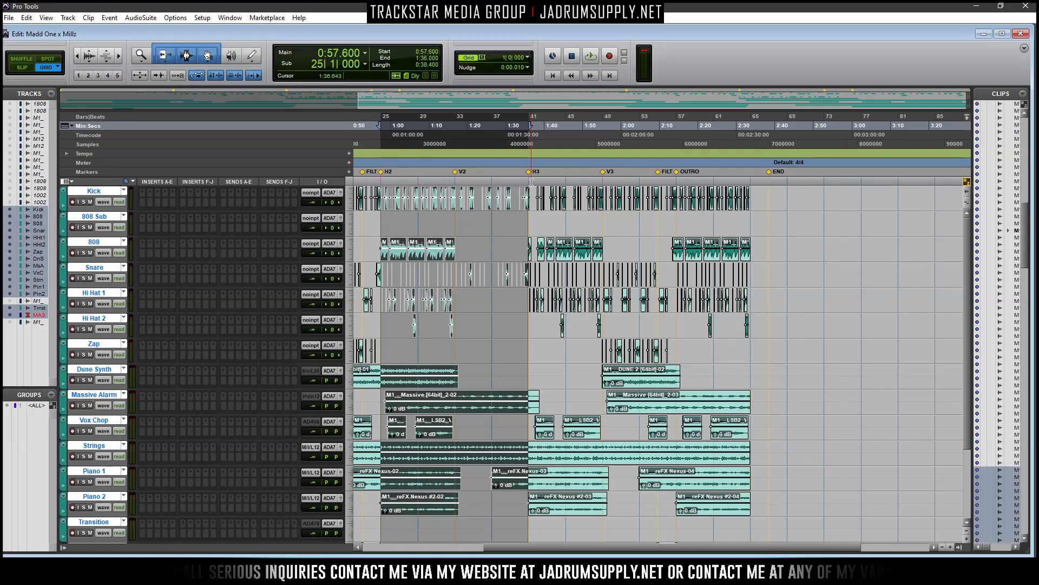
{"action": "key", "text": "ctrl+equal"}
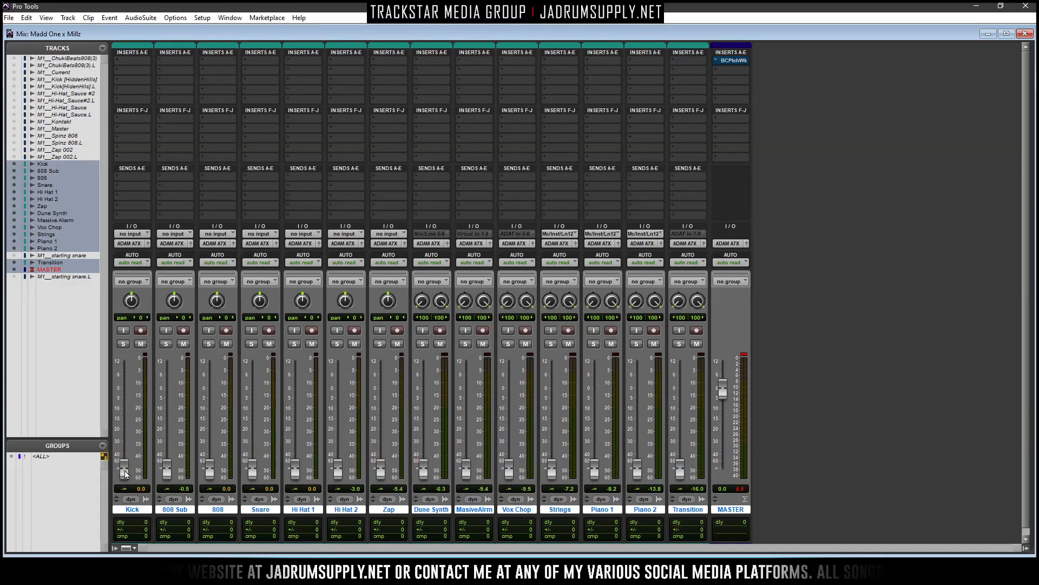
Play the selected section and raise the Kick fader to -6.4 dB
{"action": "key", "text": "space"}
{"action": "left_click_drag", "start_coordinate": [126, 473], "coordinate": [125, 409]}
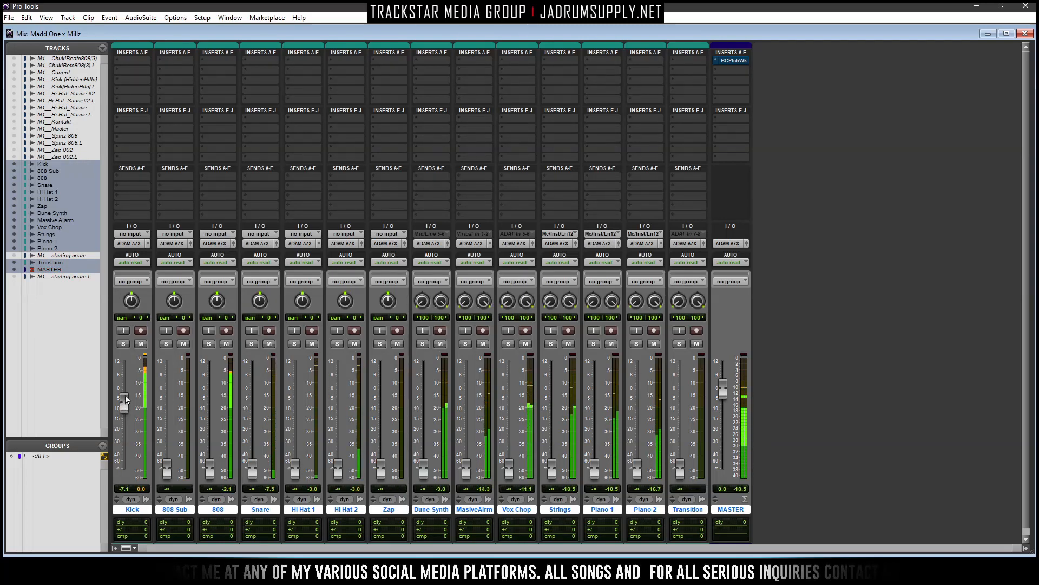
{"action": "left_click_drag", "start_coordinate": [128, 408], "coordinate": [126, 394]}
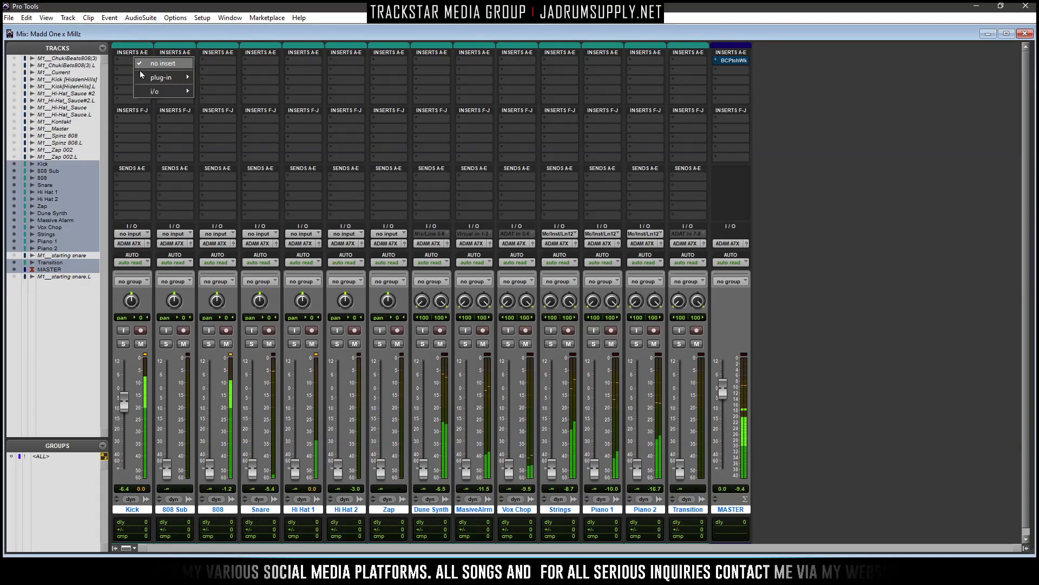
Insert FabFilter Pro-Q 3 (mono) in the Kick track's first insert slot and expand the equalizer to full screen
{"action": "mouse_move", "coordinate": [162, 77]}
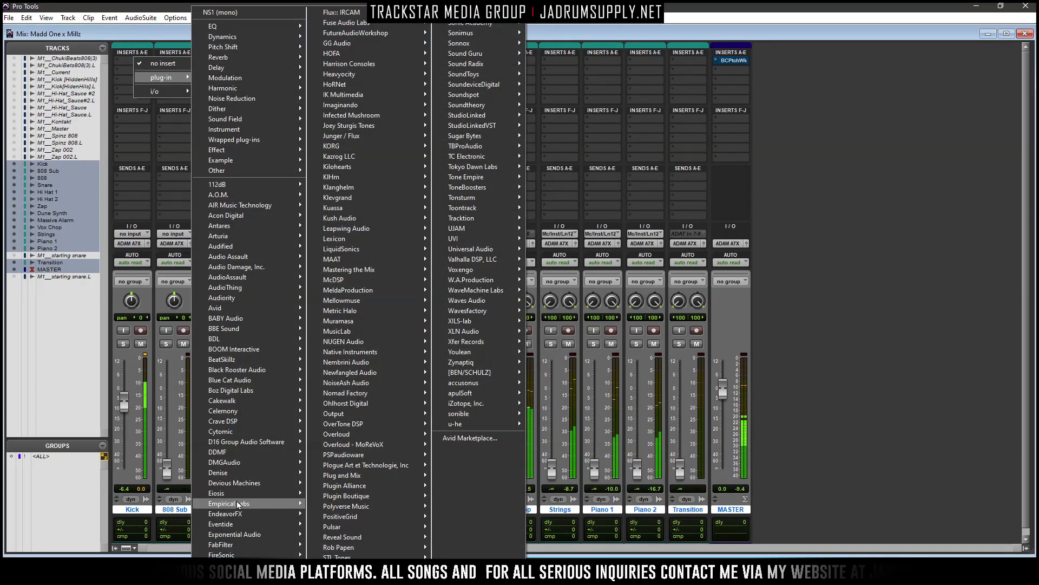
{"action": "mouse_move", "coordinate": [245, 545]}
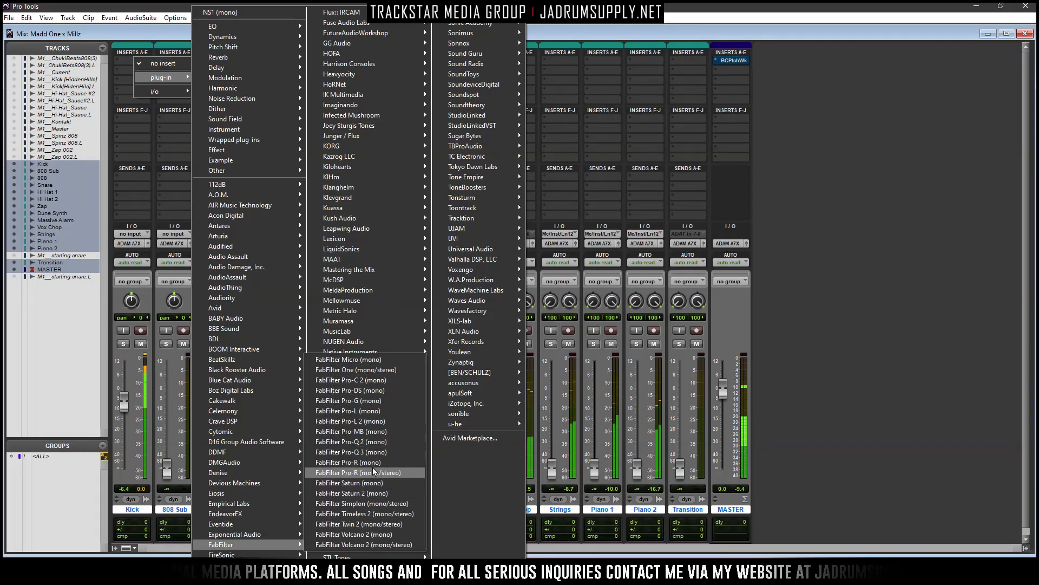
{"action": "left_click", "coordinate": [372, 452]}
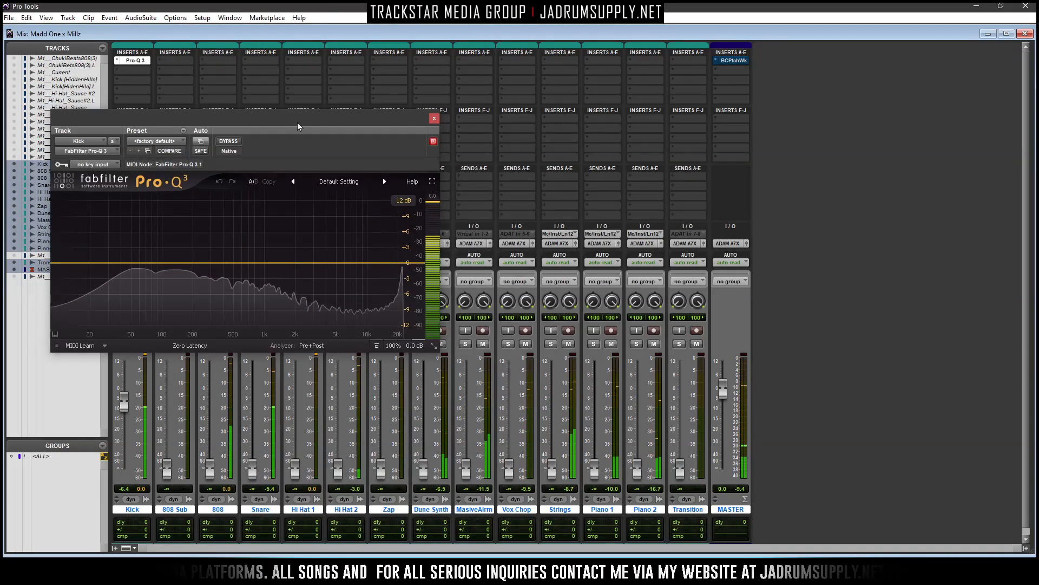
{"action": "left_click_drag", "start_coordinate": [297, 122], "coordinate": [601, 89]}
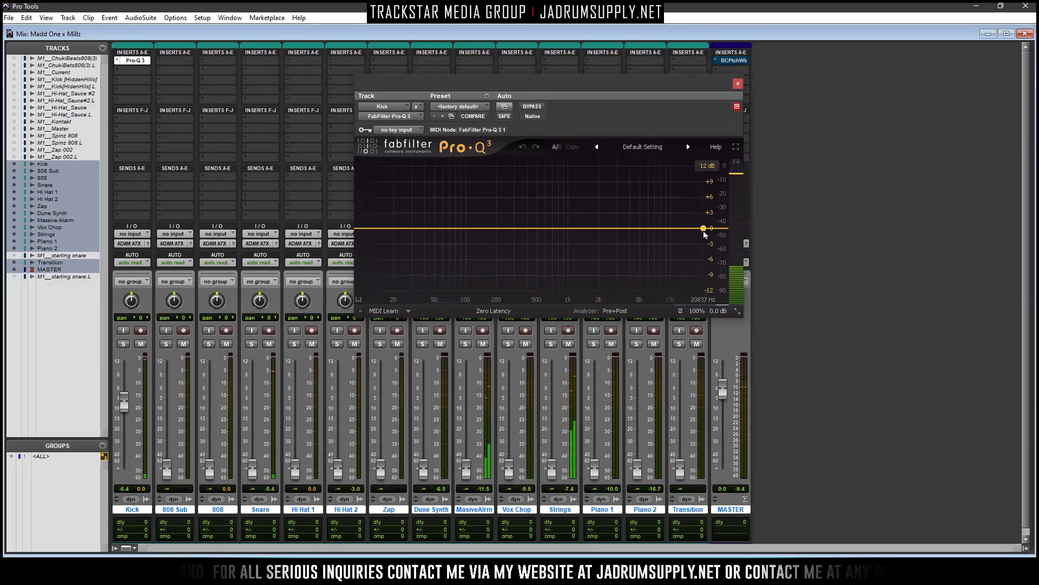
{"action": "left_click", "coordinate": [736, 147]}
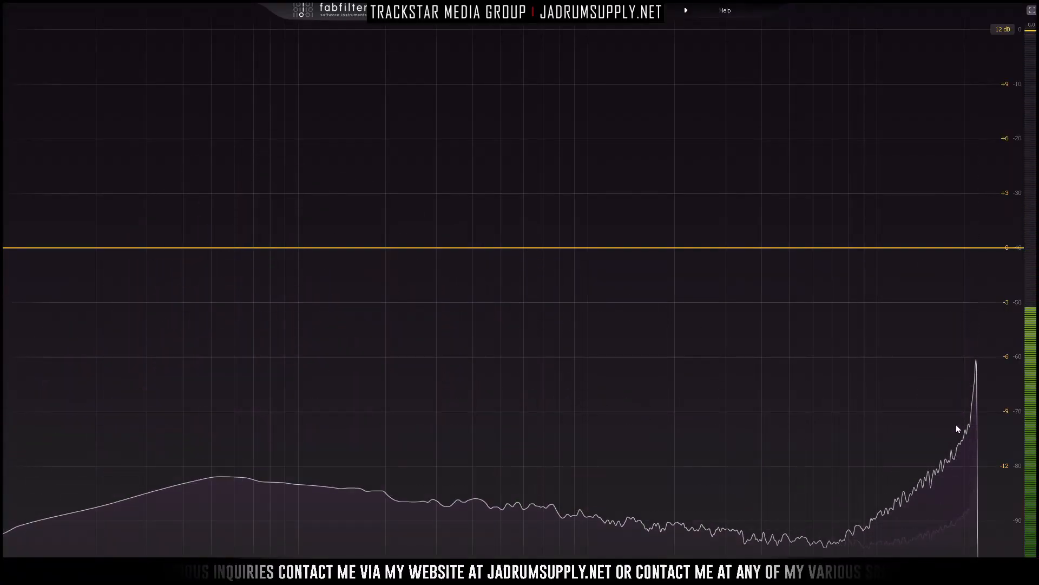
Audition the kick's spectrum peak near 22 kHz with a narrow +5.06 dB bell band and delete the band
{"action": "mouse_move", "coordinate": [956, 425]}
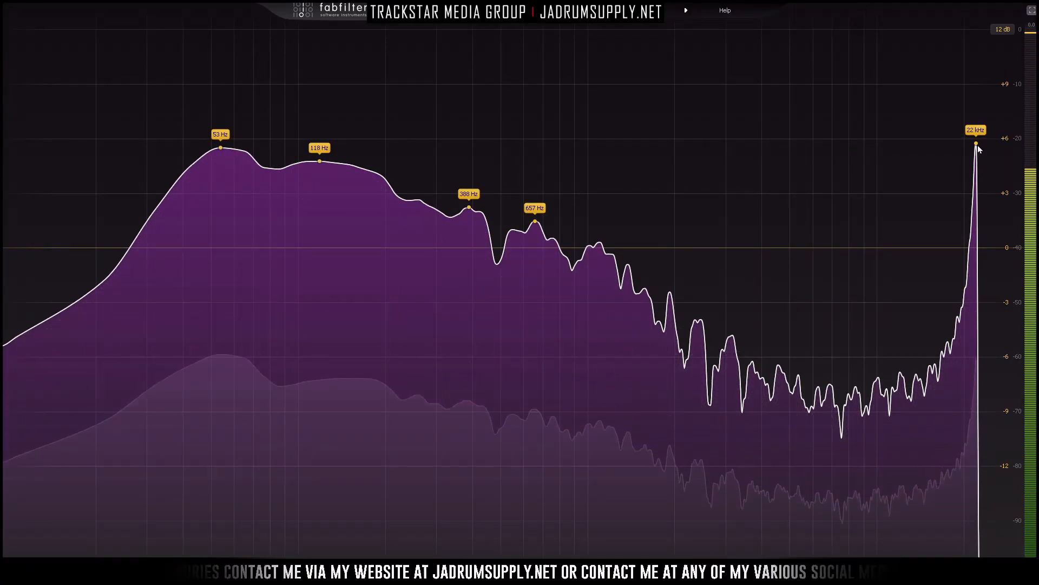
{"action": "mouse_move", "coordinate": [976, 147]}
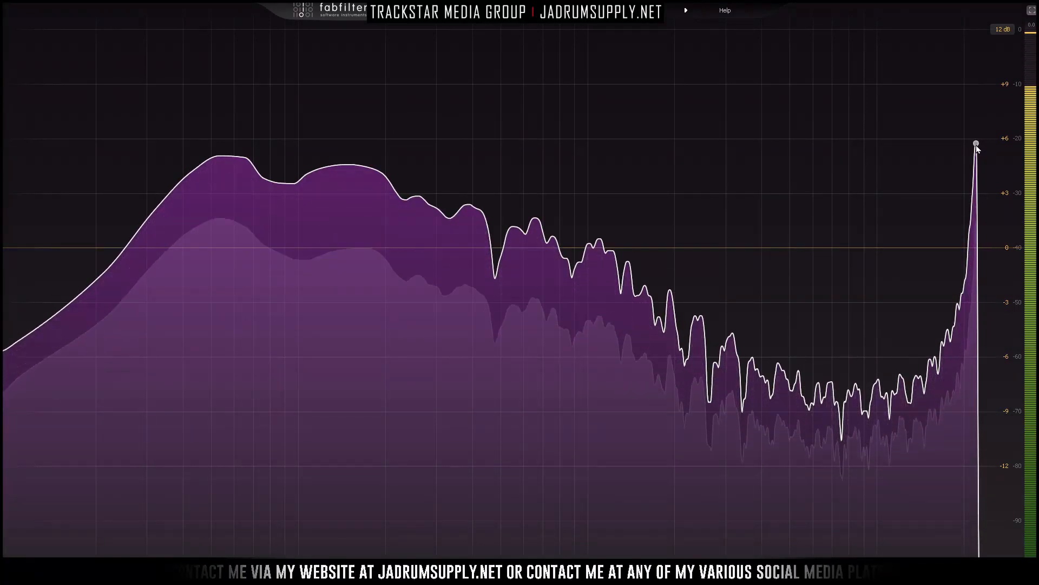
{"action": "left_click_drag", "start_coordinate": [975, 146], "coordinate": [976, 118]}
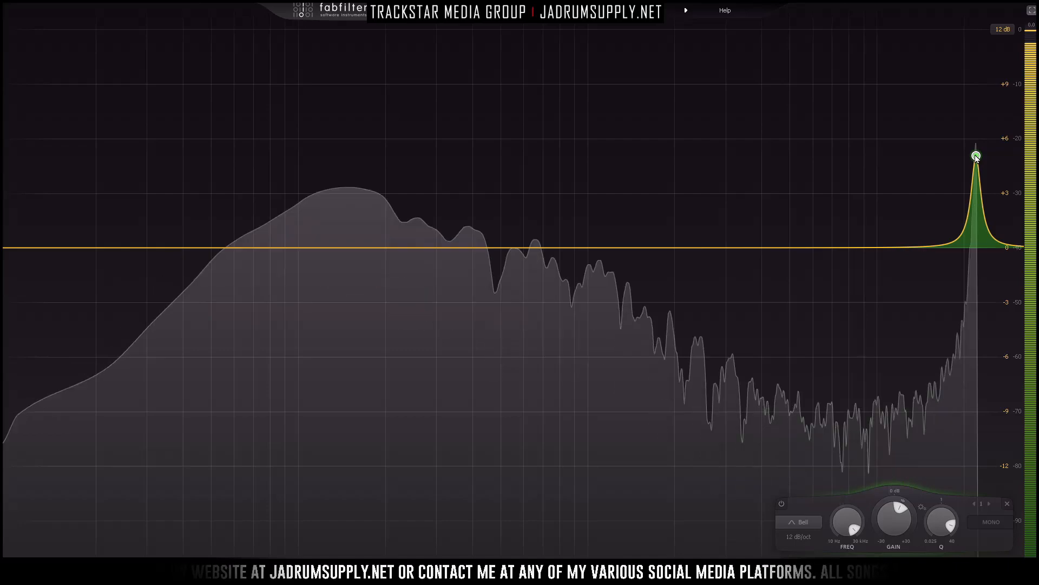
{"action": "mouse_move", "coordinate": [961, 197]}
{"action": "left_click", "coordinate": [974, 124]}
{"action": "left_click_drag", "start_coordinate": [974, 125], "coordinate": [973, 80]}
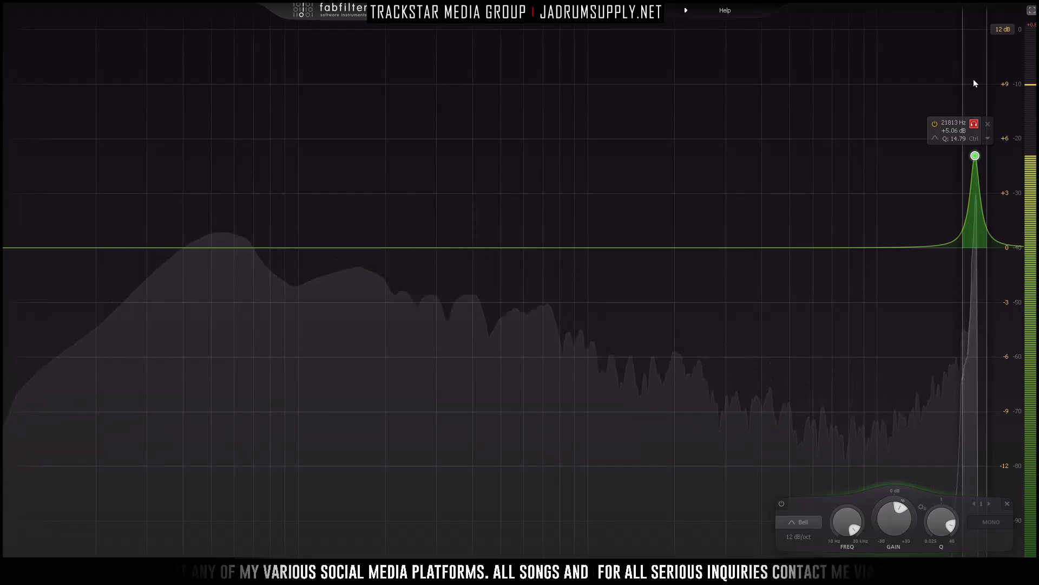
{"action": "left_click_drag", "start_coordinate": [973, 80], "coordinate": [974, 80]}
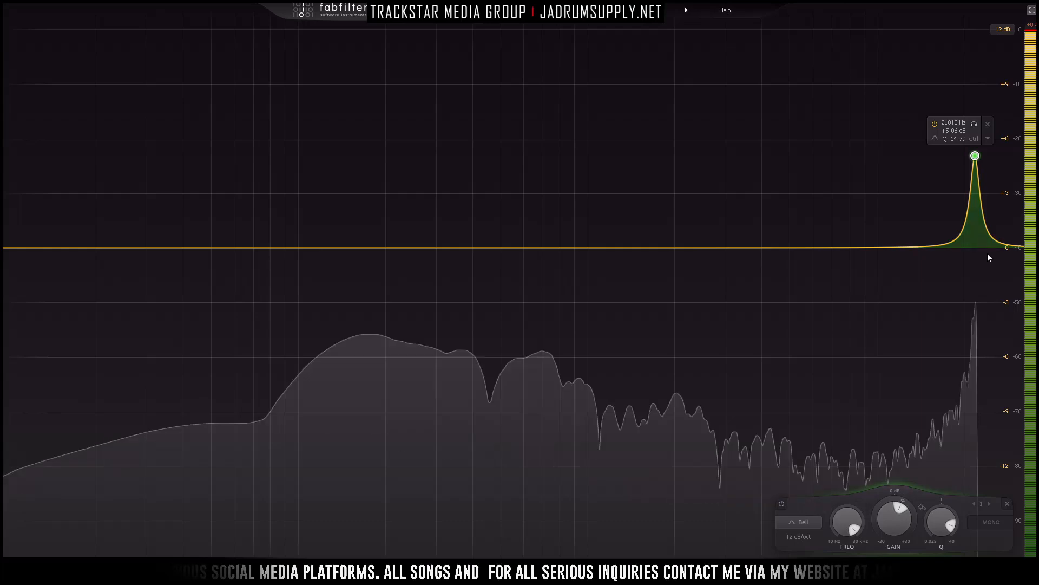
{"action": "right_click", "coordinate": [975, 156]}
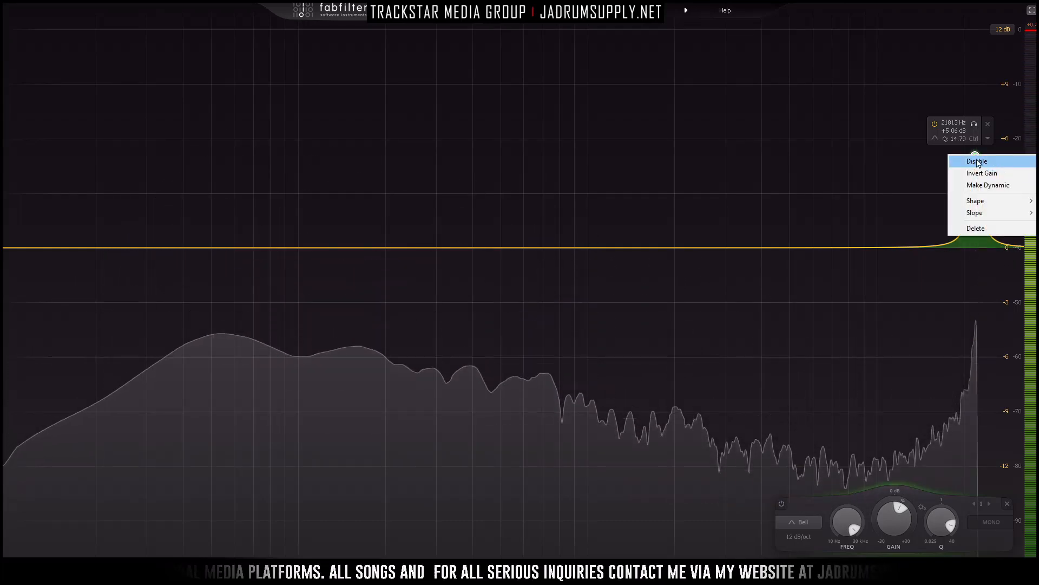
{"action": "left_click", "coordinate": [953, 159]}
{"action": "right_click", "coordinate": [975, 157]}
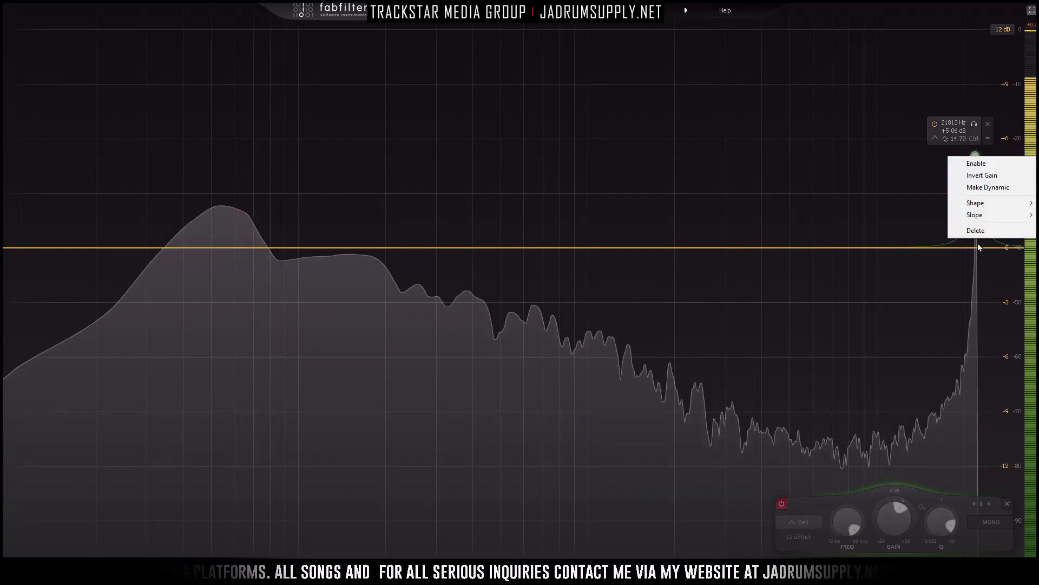
{"action": "left_click", "coordinate": [990, 232]}
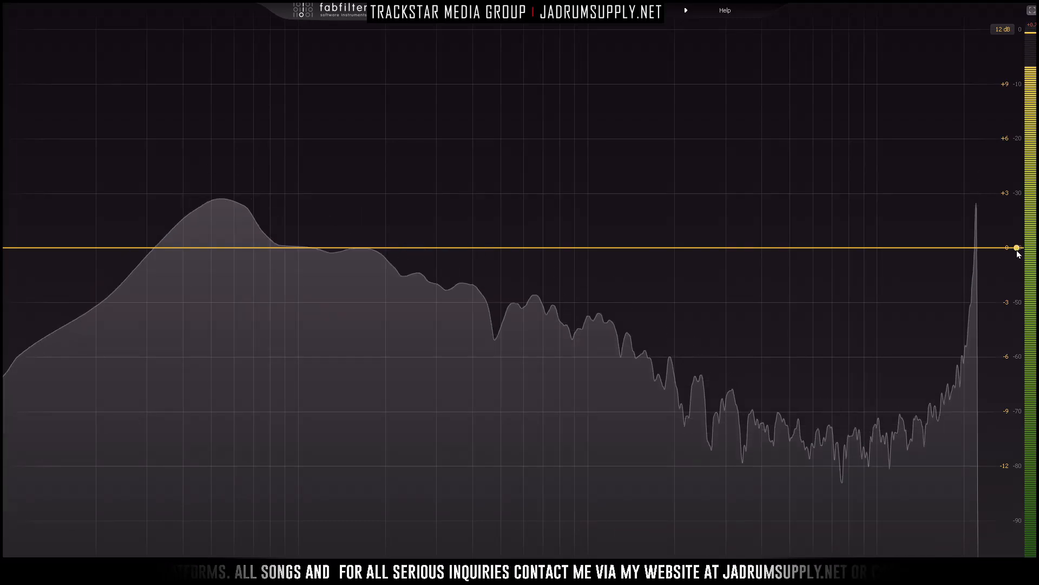
Add a high-cut band to the kick equalizer at about 1132 Hz with a 12 dB/oct slope and a Q of 0.926
{"action": "left_click", "coordinate": [1016, 248]}
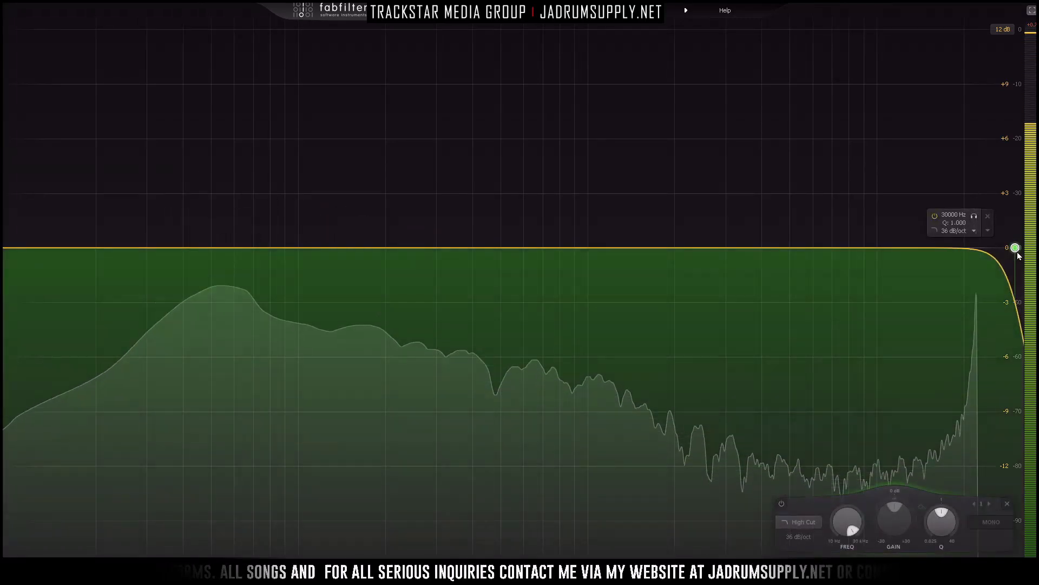
{"action": "left_click_drag", "start_coordinate": [1015, 248], "coordinate": [605, 261]}
{"action": "scroll", "coordinate": [628, 276], "scroll_direction": "down", "scroll_amount": 4}
{"action": "scroll", "coordinate": [632, 250], "scroll_direction": "down", "scroll_amount": 1}
{"action": "scroll", "coordinate": [605, 251], "scroll_direction": "up", "scroll_amount": 1}
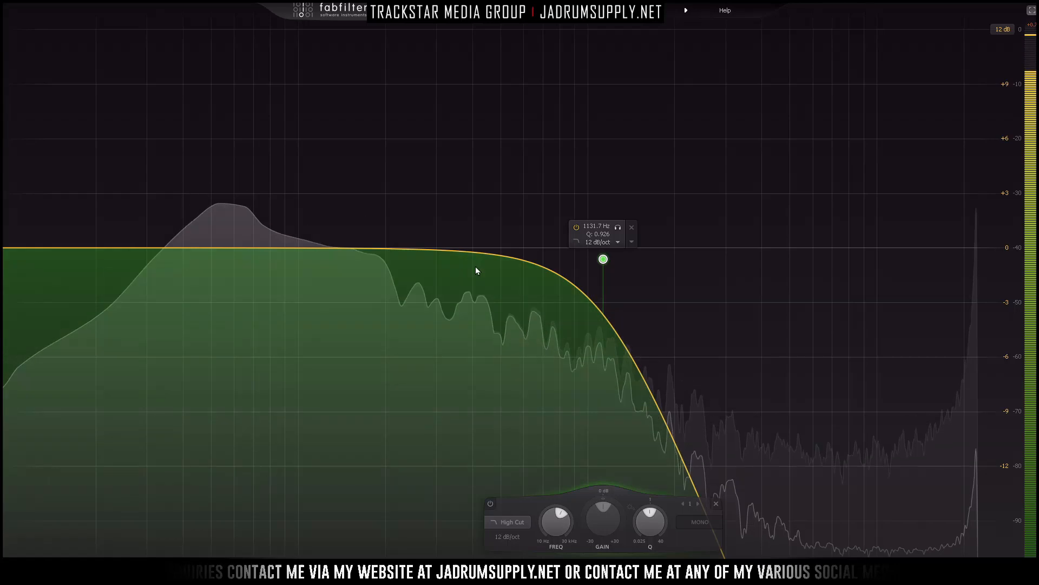
Add a low-cut band at about 27.75 Hz with an 18 dB/oct slope and leave the equalizer's full-screen view
{"action": "double_click", "coordinate": [15, 254]}
{"action": "left_click_drag", "start_coordinate": [18, 252], "coordinate": [139, 251]}
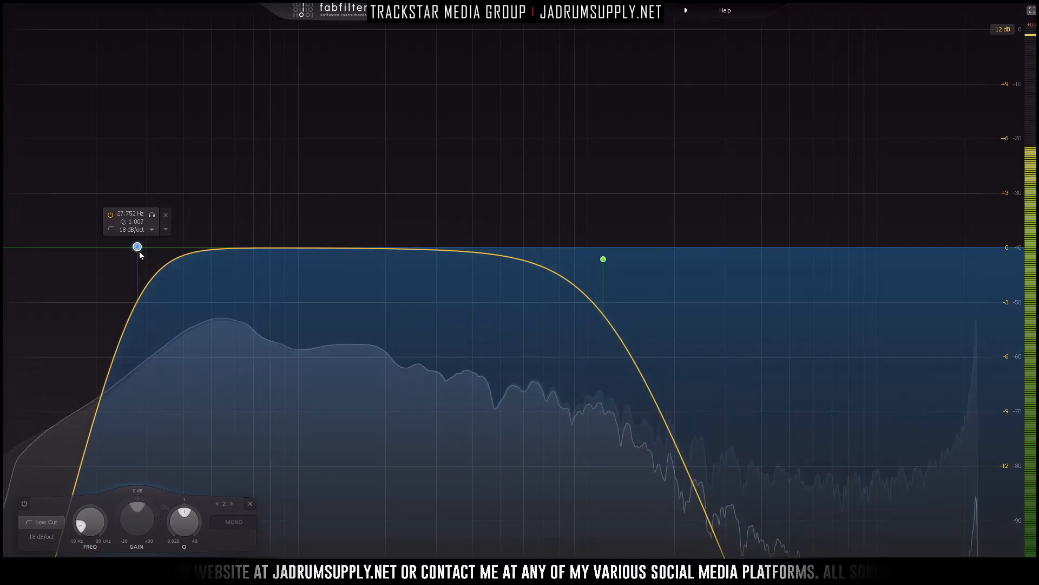
{"action": "left_click", "coordinate": [1031, 10]}
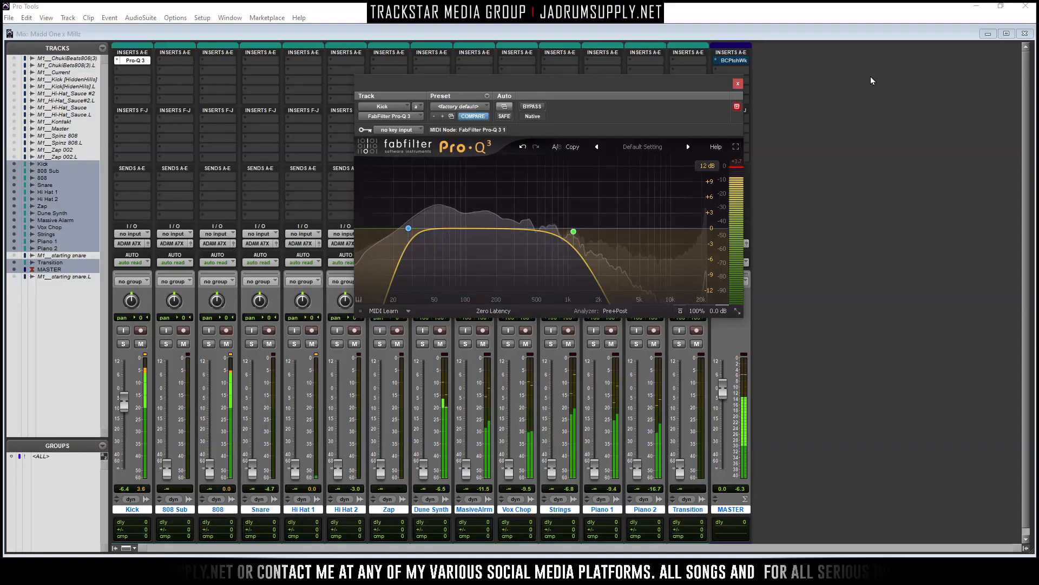
Make the kick's high cut slightly higher and gentler, and steepen the low cut to 36 dB/oct
{"action": "left_click", "coordinate": [534, 107]}
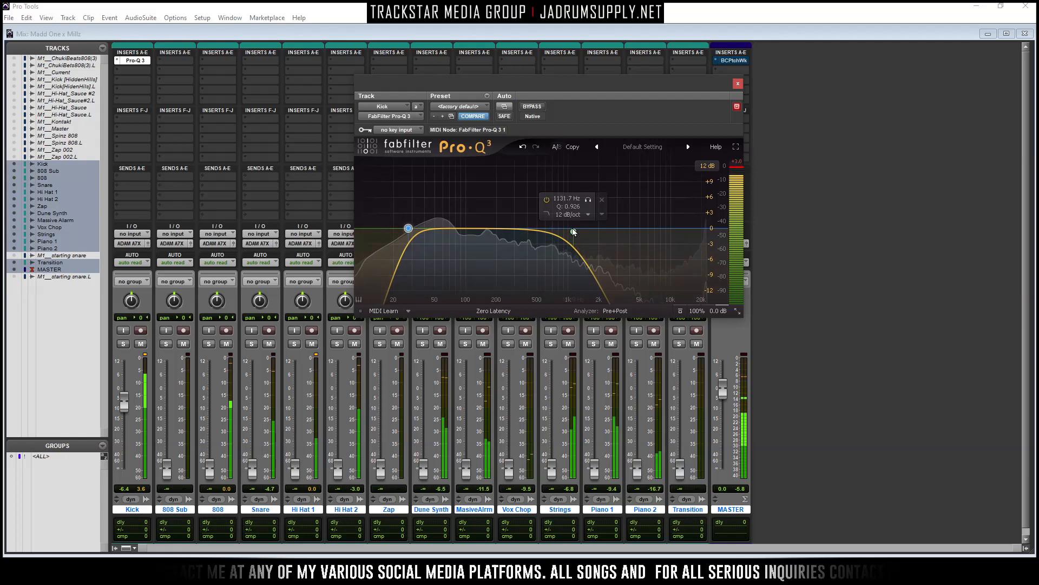
{"action": "scroll", "coordinate": [574, 231], "scroll_direction": "down", "scroll_amount": 1}
{"action": "left_click_drag", "start_coordinate": [574, 232], "coordinate": [578, 232]}
{"action": "scroll", "coordinate": [408, 228], "scroll_direction": "up", "scroll_amount": 3}
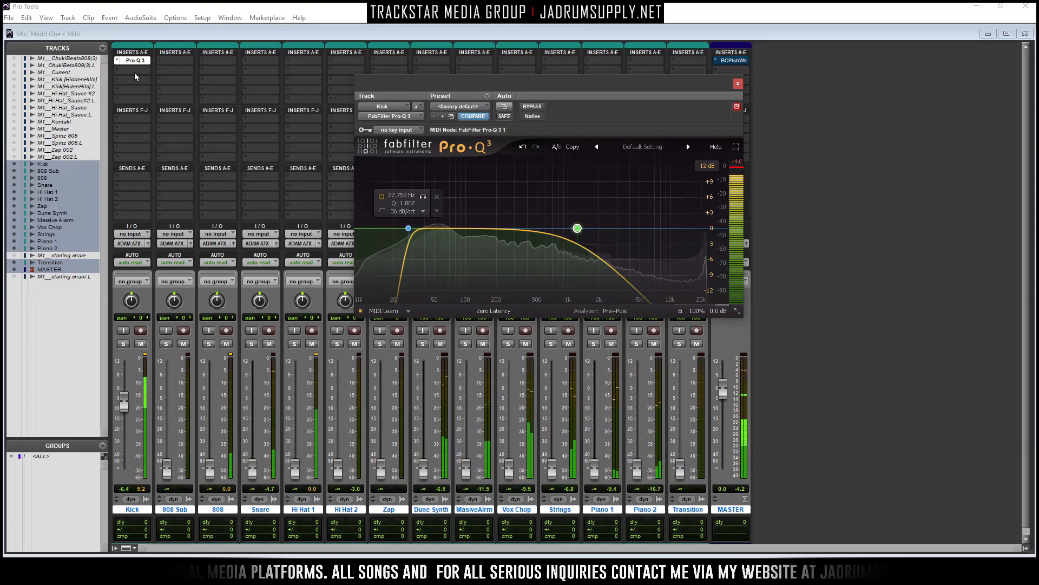
Insert the Waves L2 (mono) limiter in the Kick track's second insert slot, below Pro-Q 3
{"action": "left_click", "coordinate": [133, 68]}
{"action": "mouse_move", "coordinate": [166, 87]}
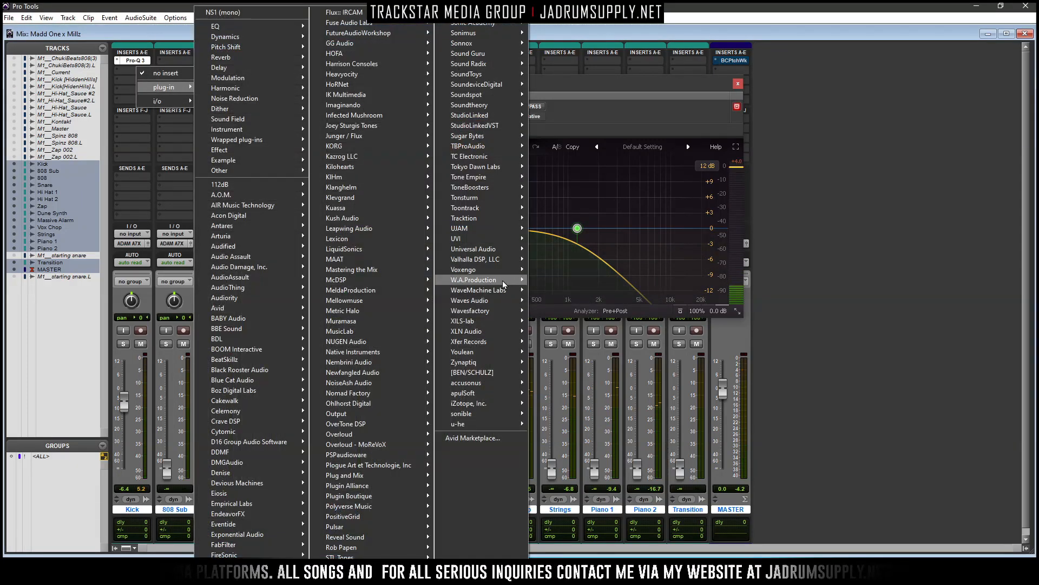
{"action": "mouse_move", "coordinate": [496, 301]}
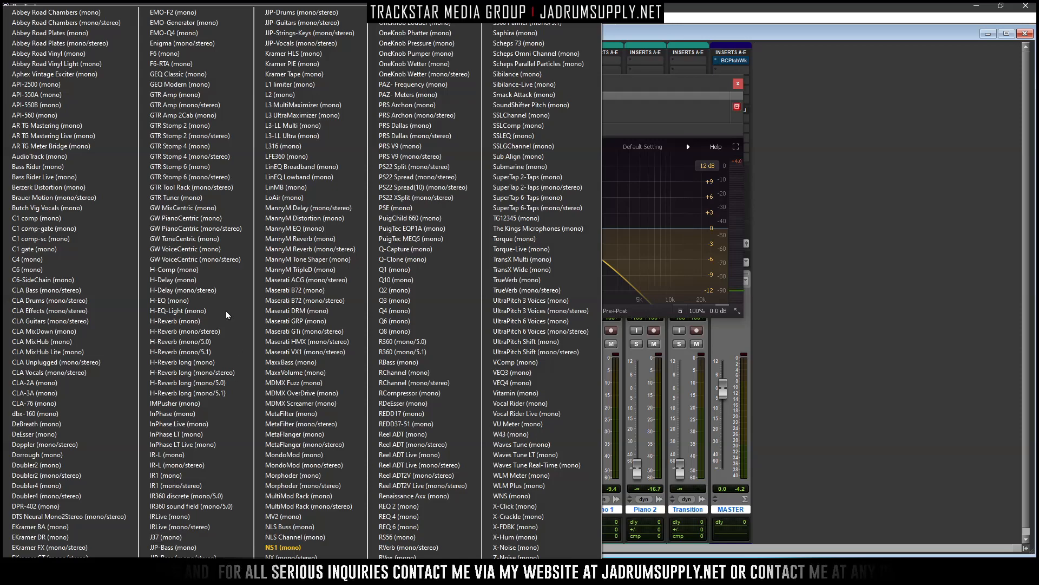
{"action": "left_click", "coordinate": [277, 95]}
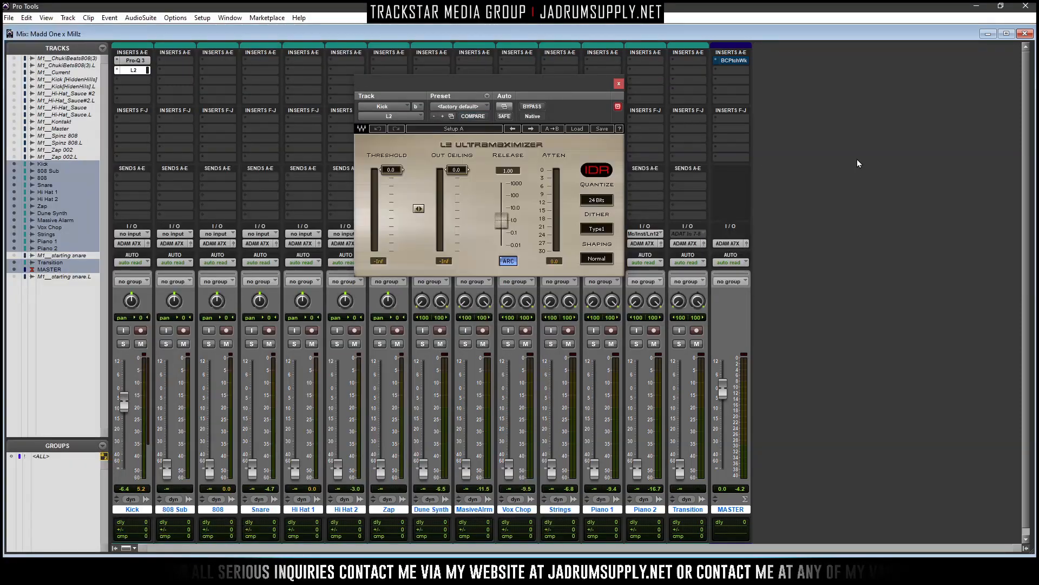
Return to the Edit window, move the L2 window clear of the clips and enlarge the Kick track's height
{"action": "left_click", "coordinate": [1025, 33]}
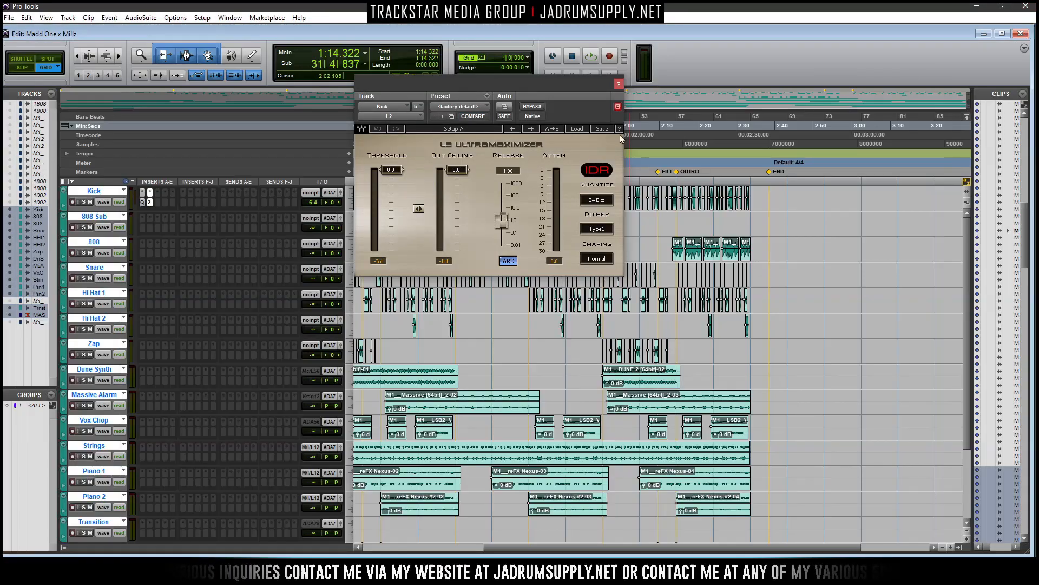
{"action": "left_click_drag", "start_coordinate": [542, 85], "coordinate": [269, 314]}
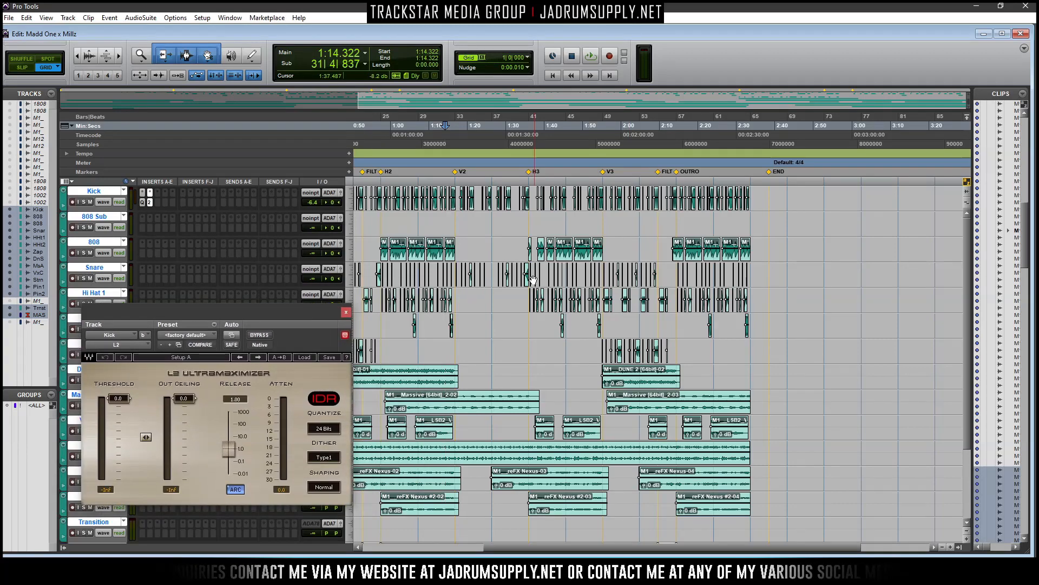
{"action": "left_click", "coordinate": [354, 195]}
{"action": "scroll", "coordinate": [625, 238], "scroll_direction": "up", "scroll_amount": 6}
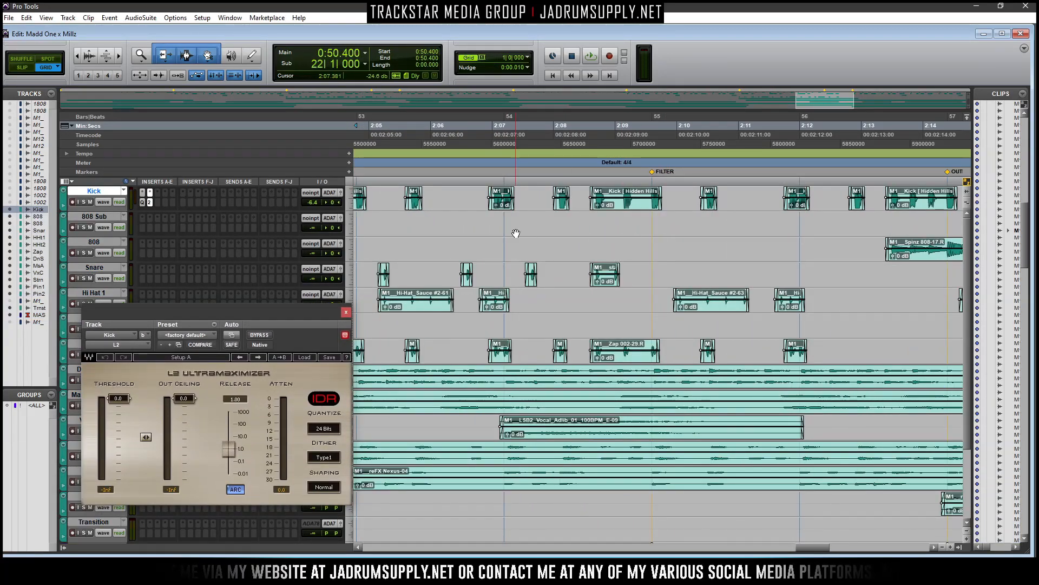
{"action": "scroll", "coordinate": [516, 234], "scroll_direction": "up", "scroll_amount": 2}
{"action": "left_click_drag", "start_coordinate": [99, 212], "coordinate": [108, 268]}
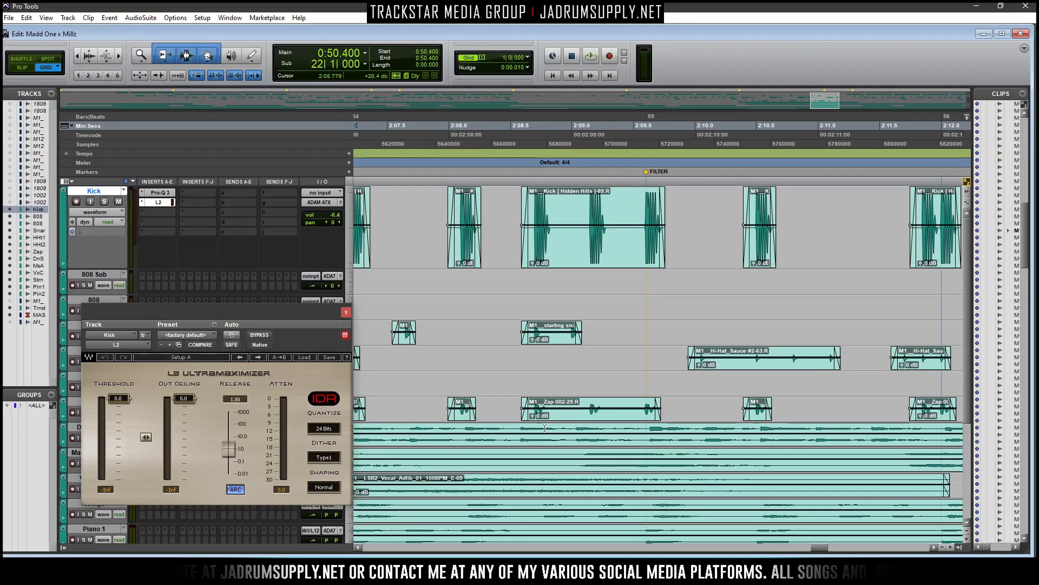
Play from just before the large Kick clip ahead of the H3 marker at bar 41 with the L2 window open
{"action": "left_click_drag", "start_coordinate": [807, 550], "coordinate": [711, 548]}
{"action": "scroll", "coordinate": [687, 433], "scroll_direction": "down", "scroll_amount": 2}
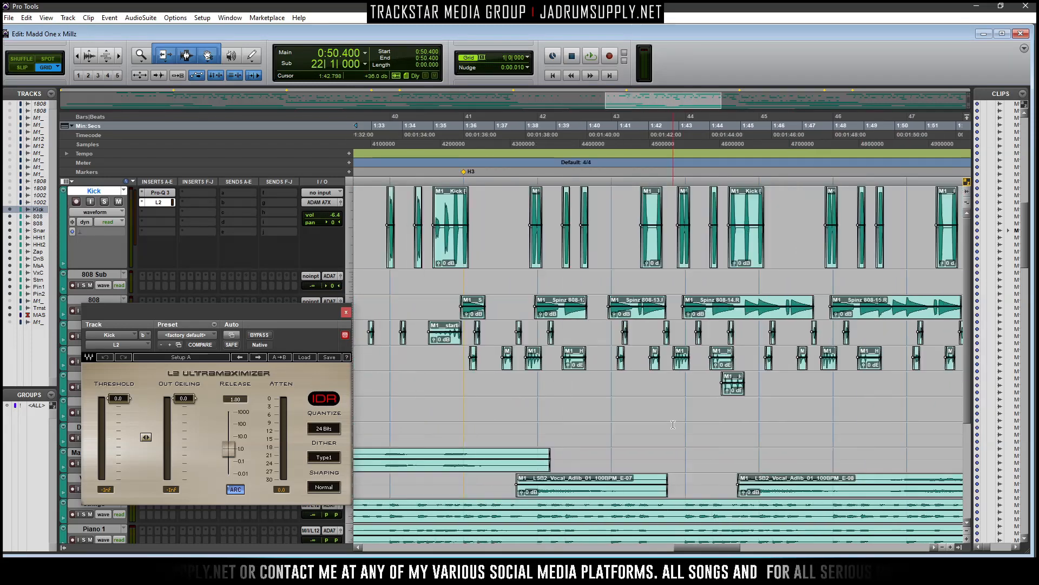
{"action": "left_click", "coordinate": [432, 187]}
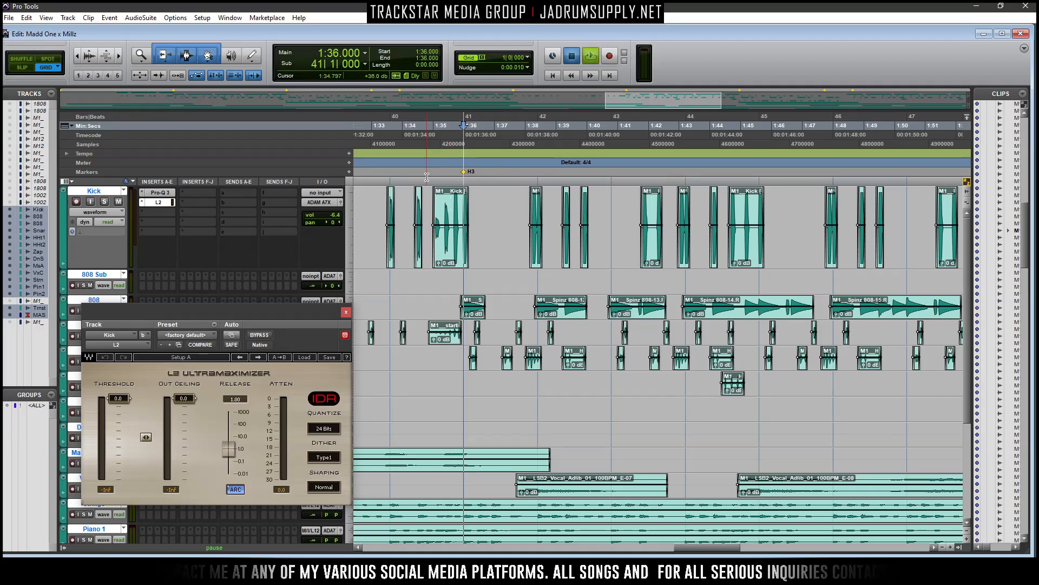
{"action": "left_click", "coordinate": [427, 177]}
{"action": "left_click", "coordinate": [428, 179]}
{"action": "key", "text": "space"}
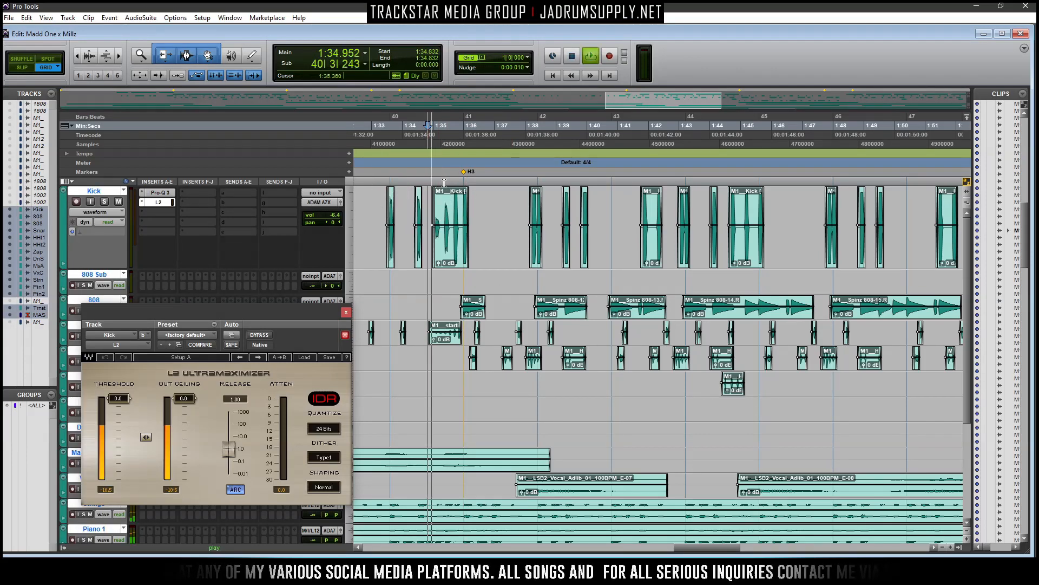
Audition the Kick through L2 from just after the H3 marker at bar 41
{"action": "key", "text": "space"}
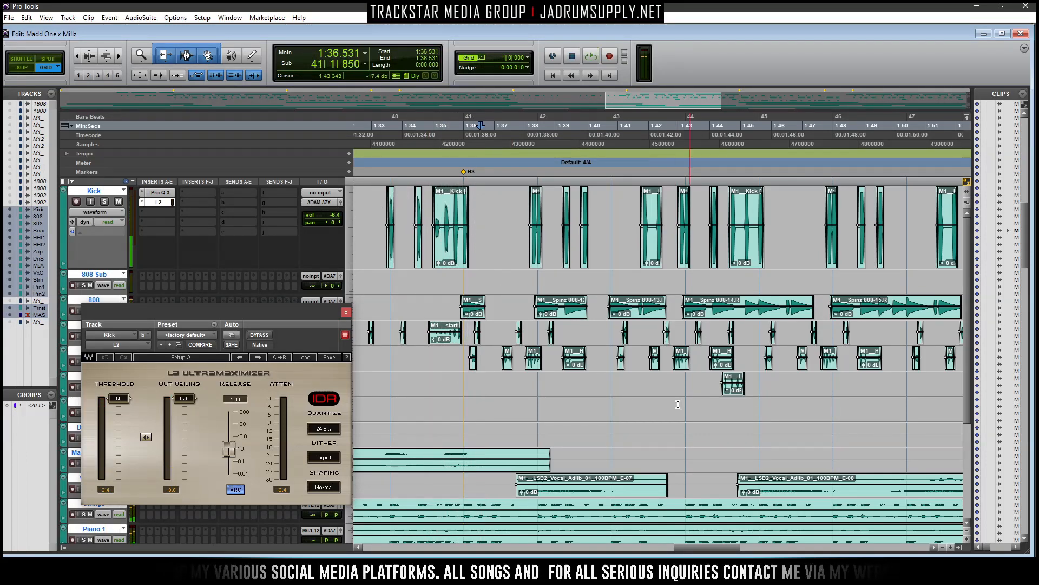
{"action": "key", "text": "ctrl+bracketright"}
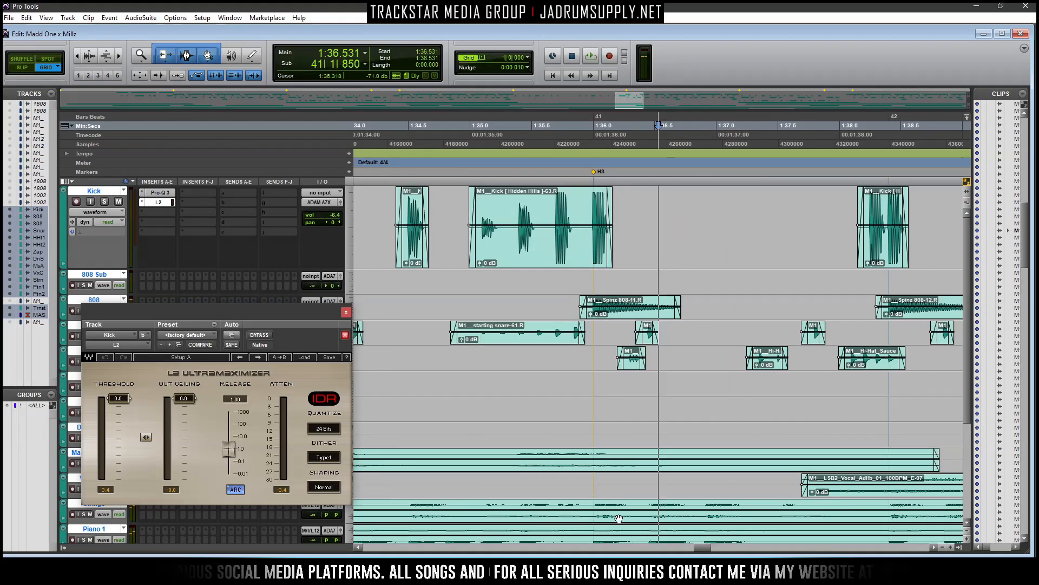
{"action": "key", "text": "space"}
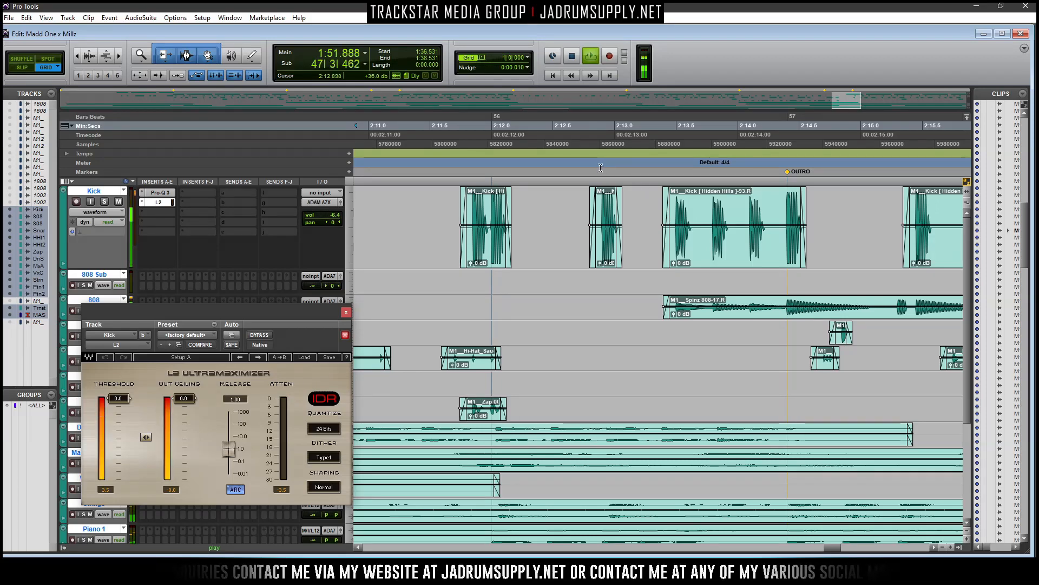
Audition the Kick through L2 from bar 56, through the OUTRO marker, to bar 59
{"action": "left_click", "coordinate": [577, 175]}
{"action": "key", "text": "space"}
{"action": "key", "text": "space"}
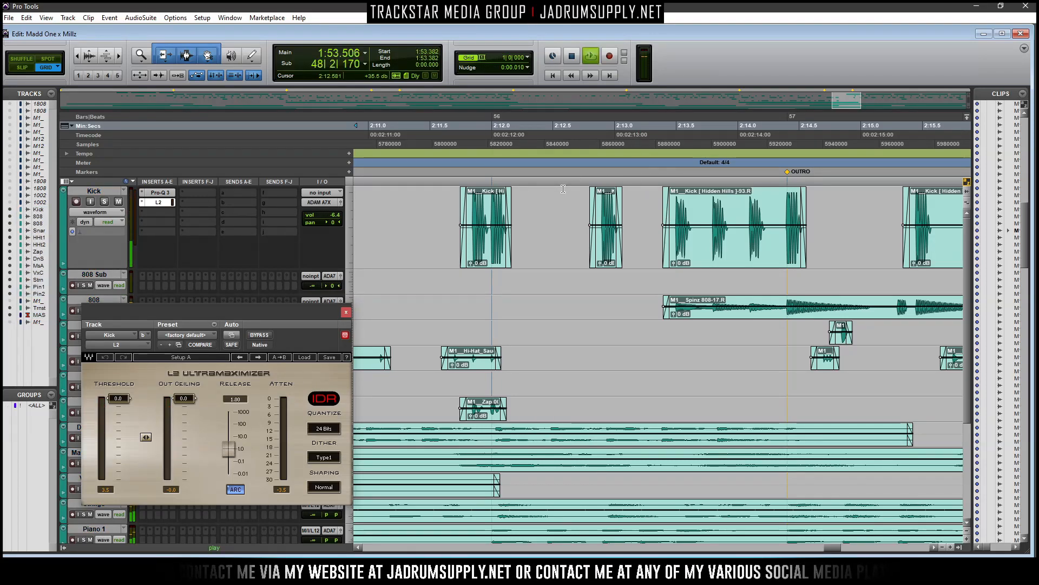
{"action": "key", "text": "space"}
{"action": "left_click", "coordinate": [492, 183]}
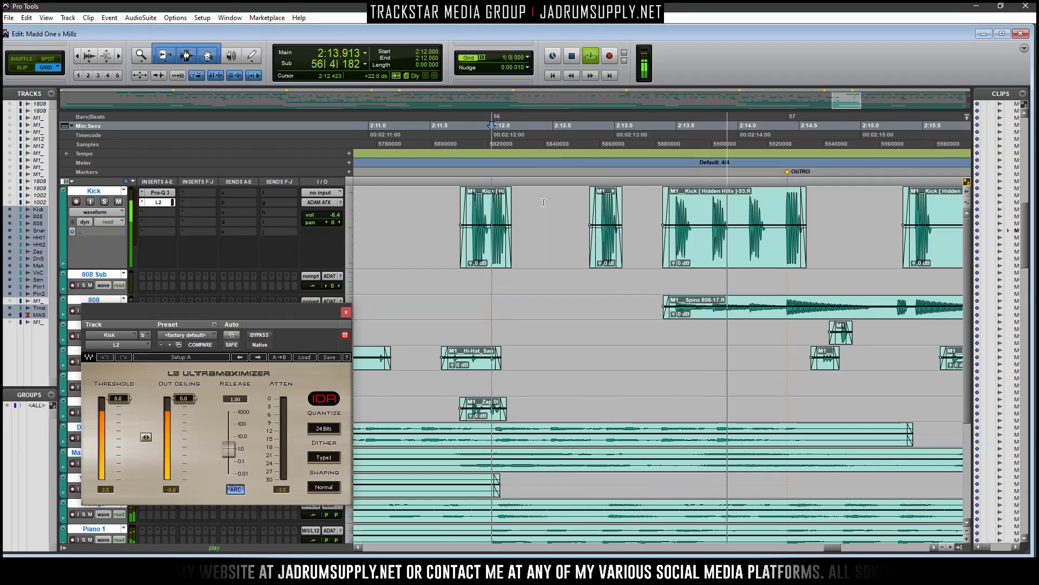
{"action": "key", "text": "r"}
{"action": "key", "text": "r"}
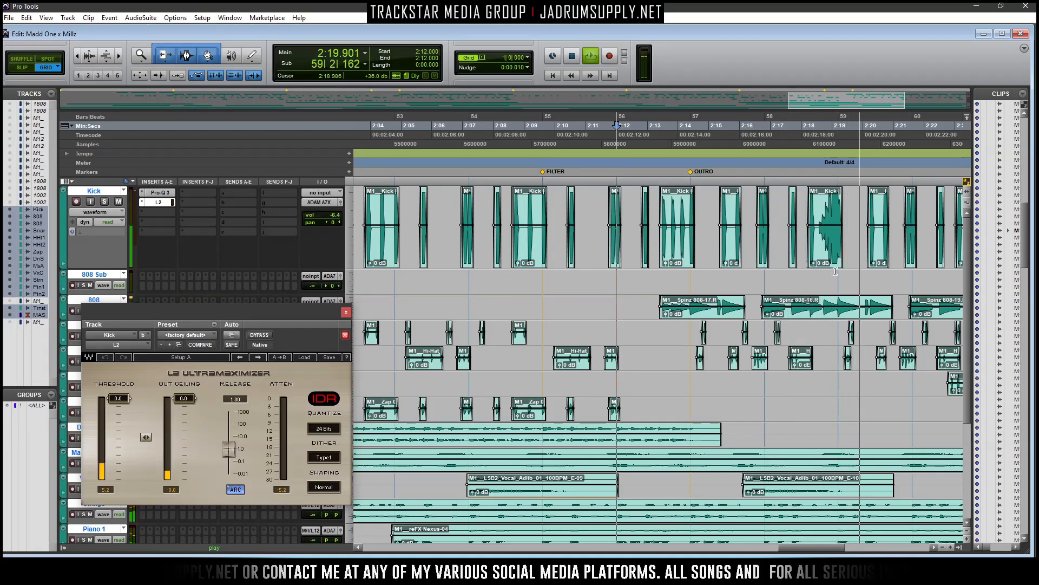
{"action": "key", "text": "t"}
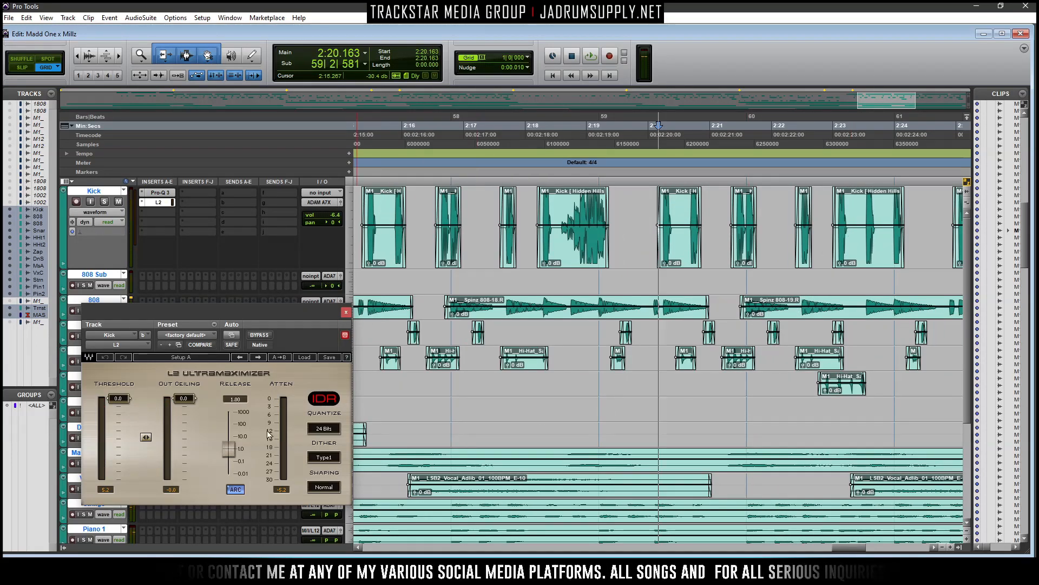
Move the L2 window over the clips, lower its output ceiling to -6.0 dB during playback from bar 59, and close it
{"action": "left_click_drag", "start_coordinate": [227, 320], "coordinate": [643, 280]}
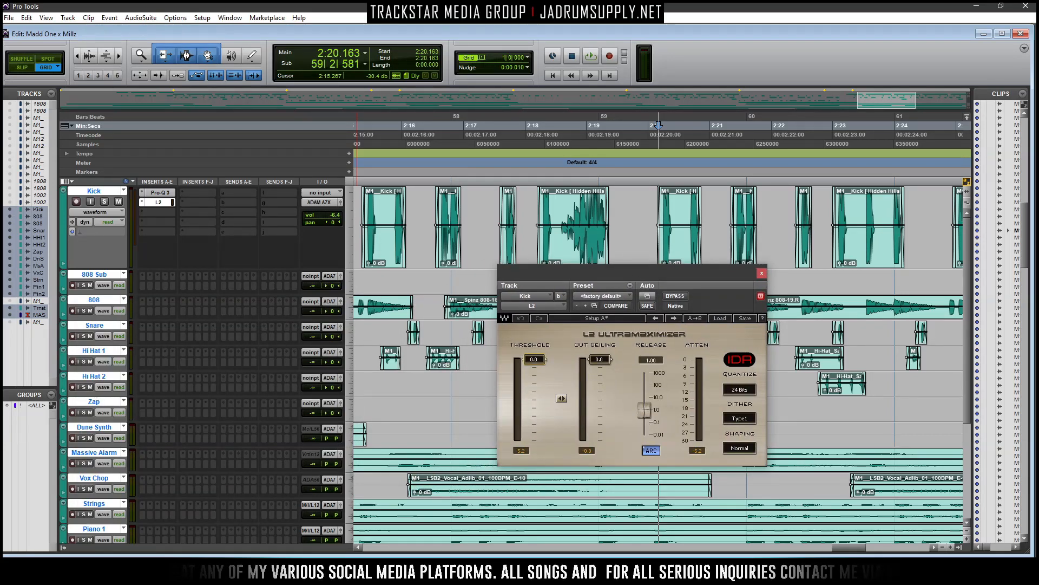
{"action": "left_click_drag", "start_coordinate": [636, 283], "coordinate": [604, 316]}
{"action": "key", "text": "space"}
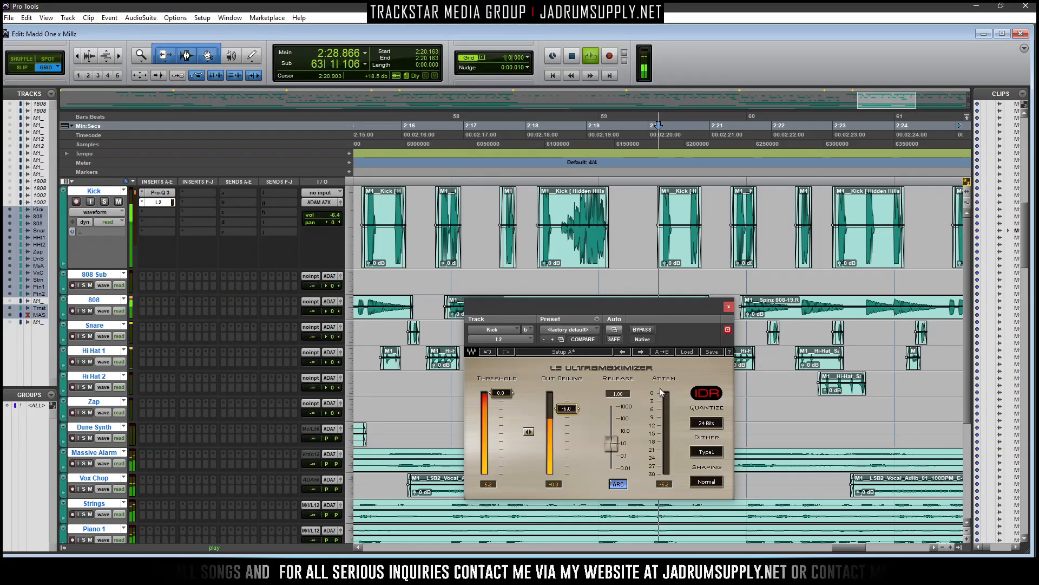
{"action": "left_click", "coordinate": [729, 306]}
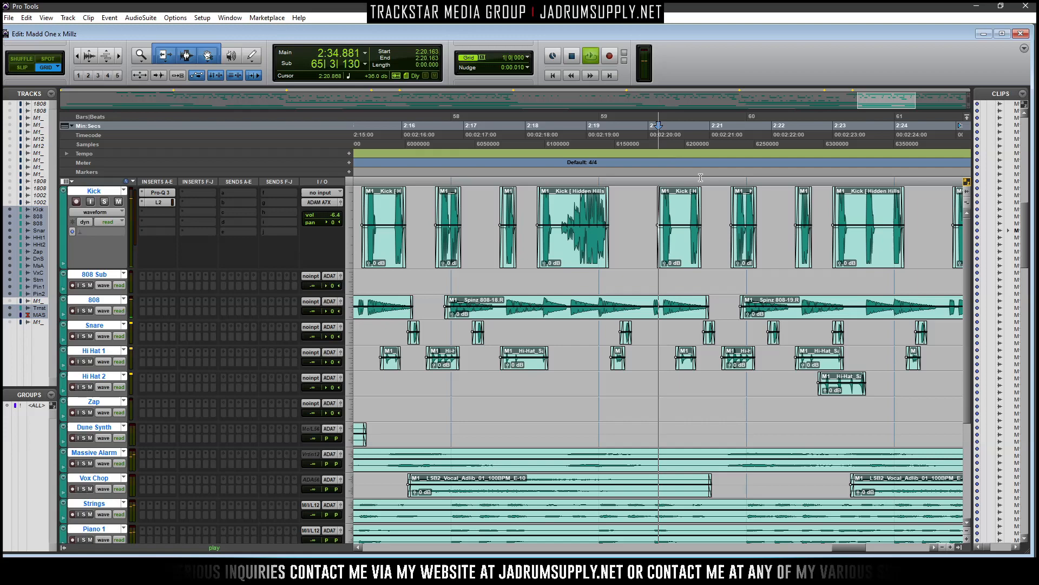
{"action": "key", "text": "space"}
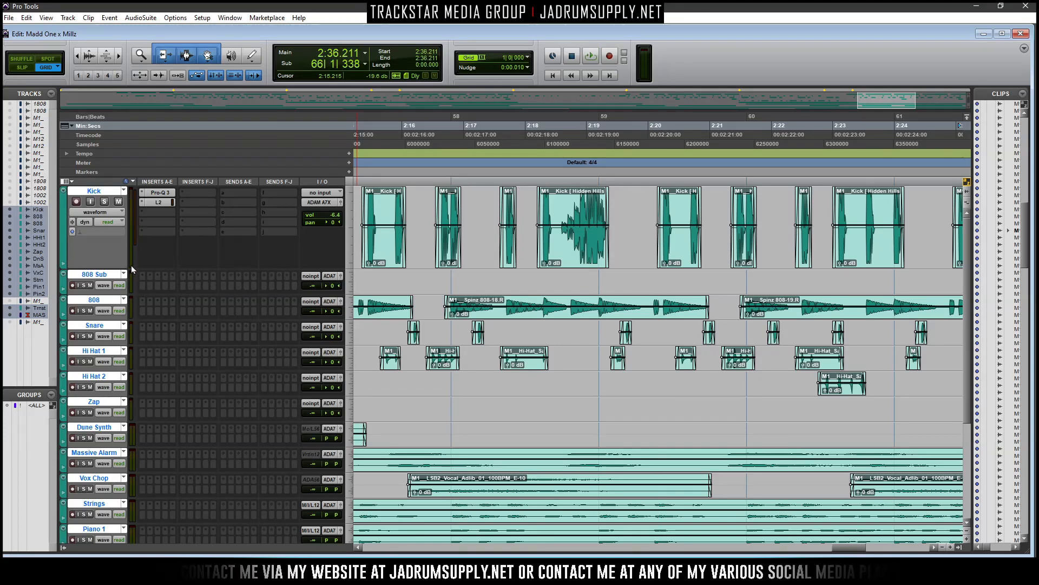
Play the section from bar 17 to bar 33 with the mixer shown and start raising the 808 fader
{"action": "key", "text": "ctrl+equal"}
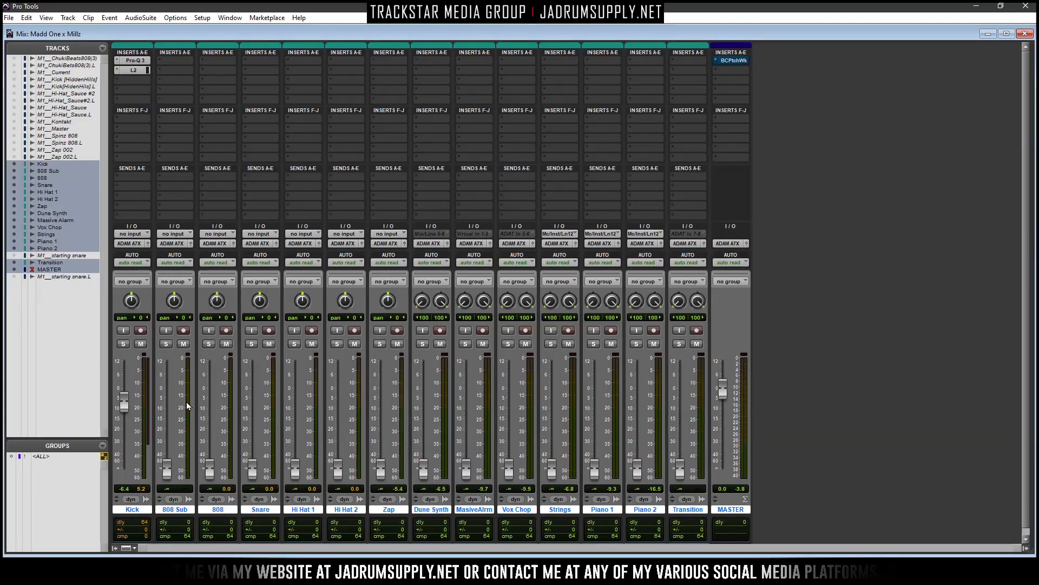
{"action": "left_click", "coordinate": [1024, 34]}
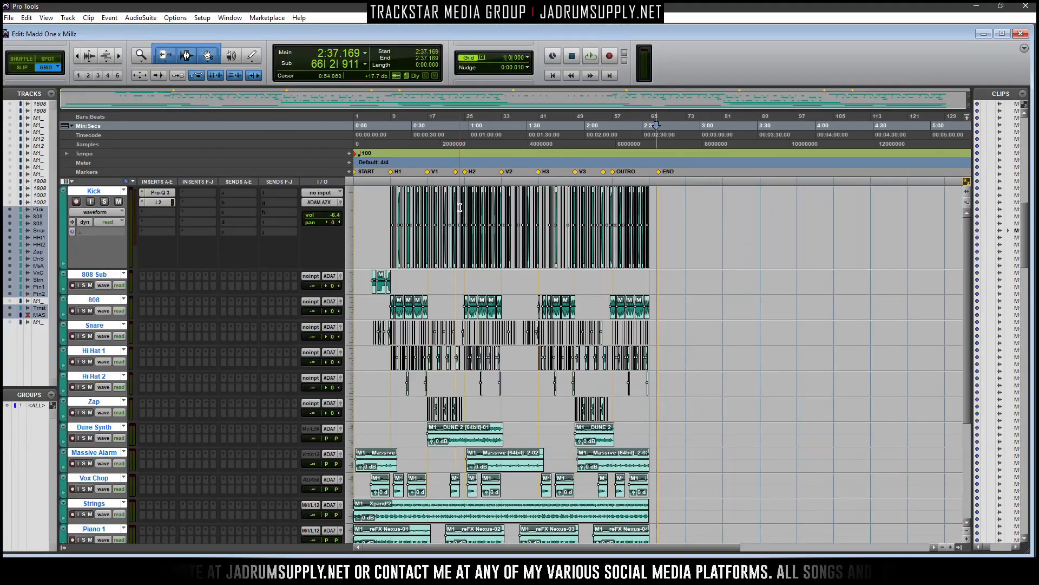
{"action": "left_click_drag", "start_coordinate": [427, 181], "coordinate": [500, 181]}
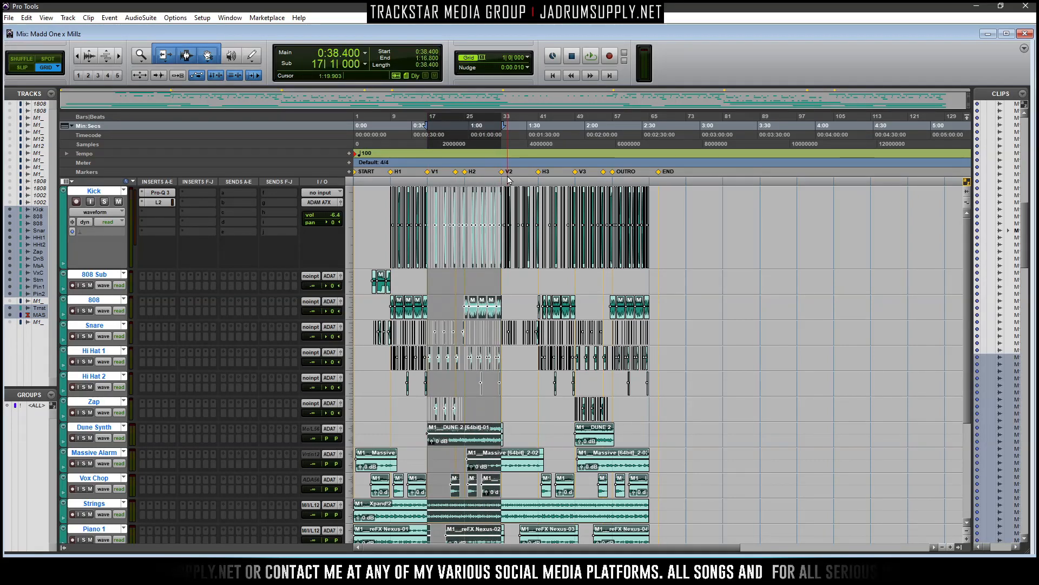
{"action": "key", "text": "ctrl+equal"}
{"action": "key", "text": "space"}
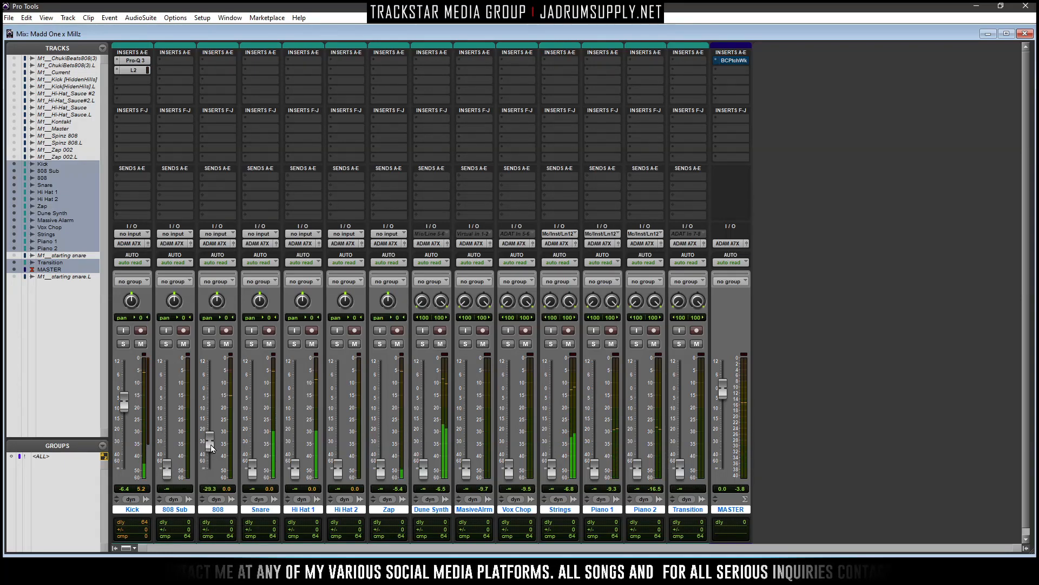
Play the section between the H1 and V1 markers, bars 9 to 17, and raise the 808 fader to -9.1 dB
{"action": "left_click", "coordinate": [1025, 34]}
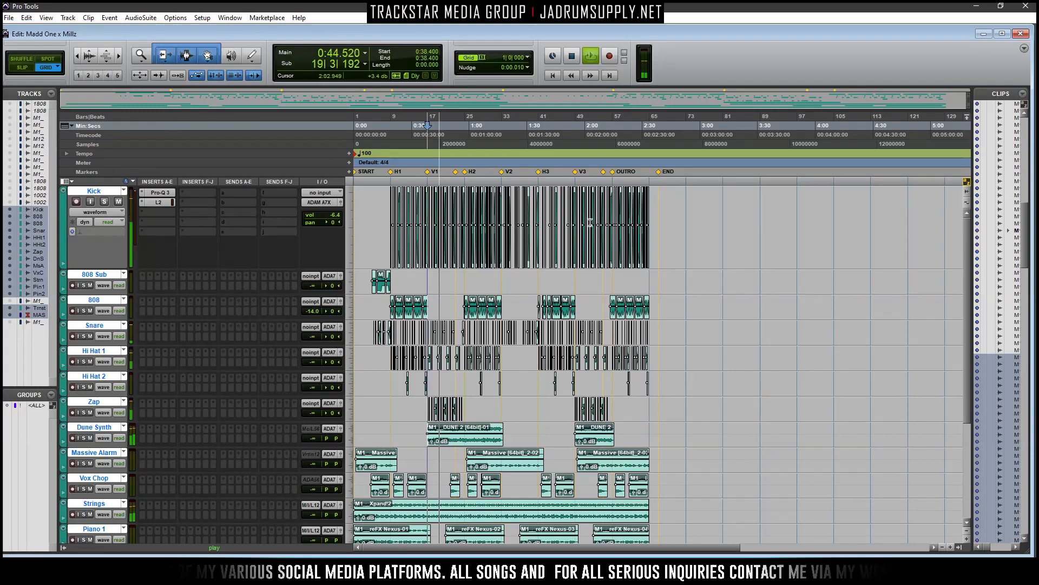
{"action": "left_click_drag", "start_coordinate": [390, 183], "coordinate": [427, 184]}
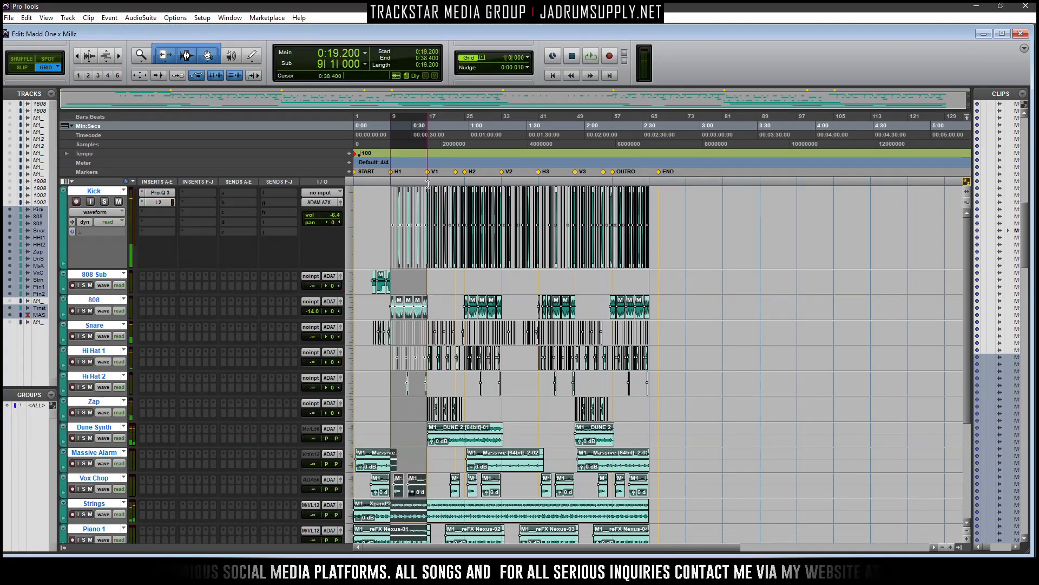
{"action": "key", "text": "space"}
{"action": "key", "text": "ctrl+equal"}
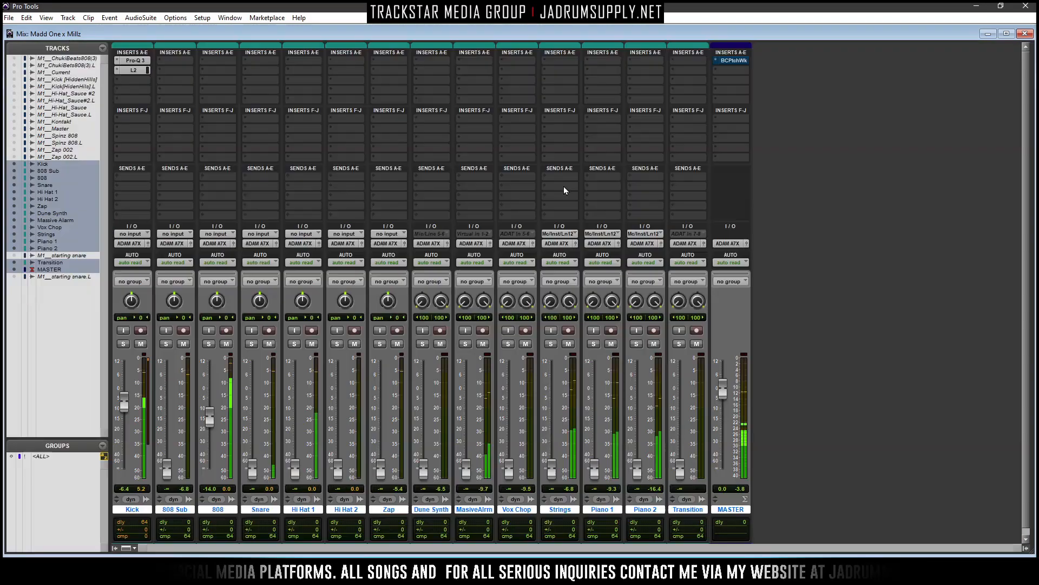
{"action": "left_click_drag", "start_coordinate": [212, 422], "coordinate": [208, 414]}
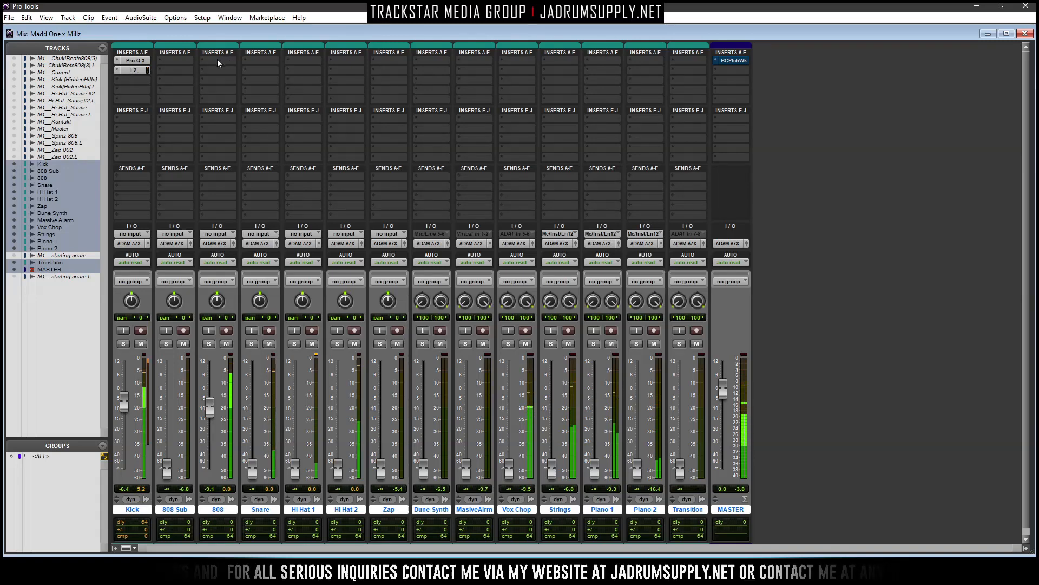
Insert FabFilter Pro-Q 3 (mono) in the 808 track's first insert slot and move its window clear of the 808 channel
{"action": "mouse_move", "coordinate": [259, 78]}
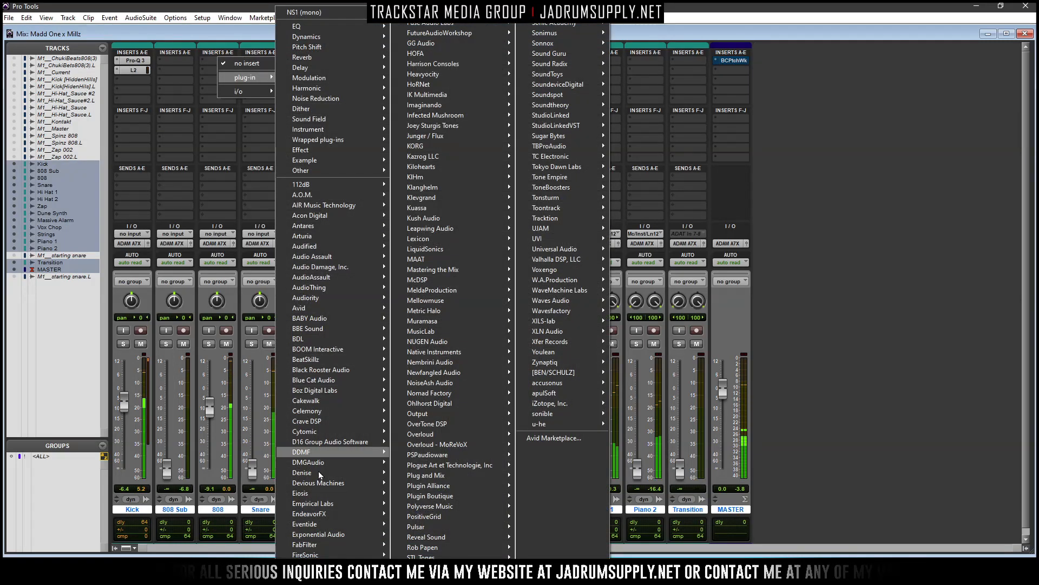
{"action": "mouse_move", "coordinate": [306, 544]}
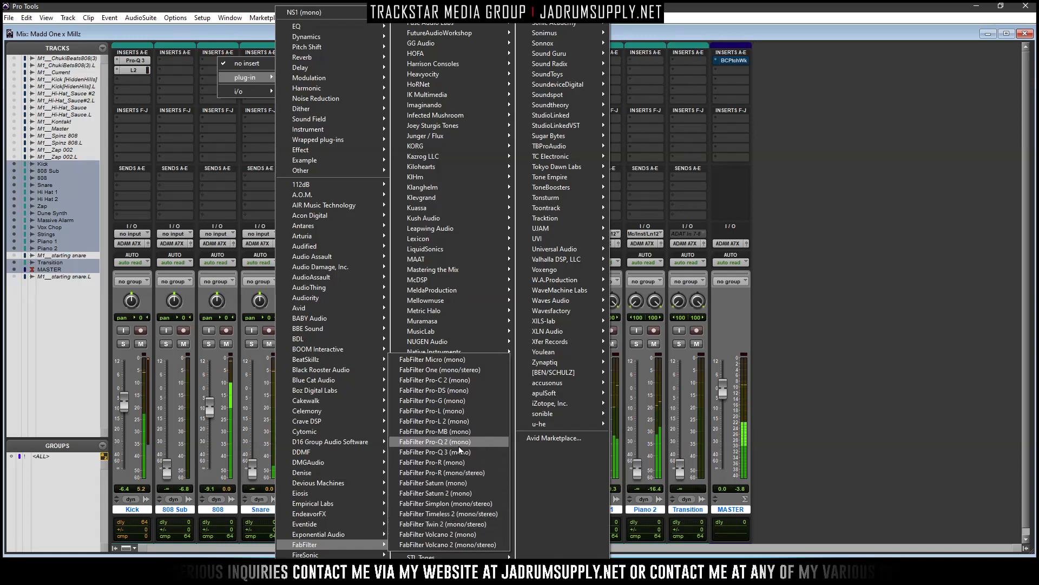
{"action": "left_click", "coordinate": [454, 453]}
{"action": "left_click_drag", "start_coordinate": [664, 302], "coordinate": [778, 151]}
Add a 36 dB/oct low cut to the 808's equalizer and set its frequency to 35 Hz
{"action": "left_click", "coordinate": [583, 298]}
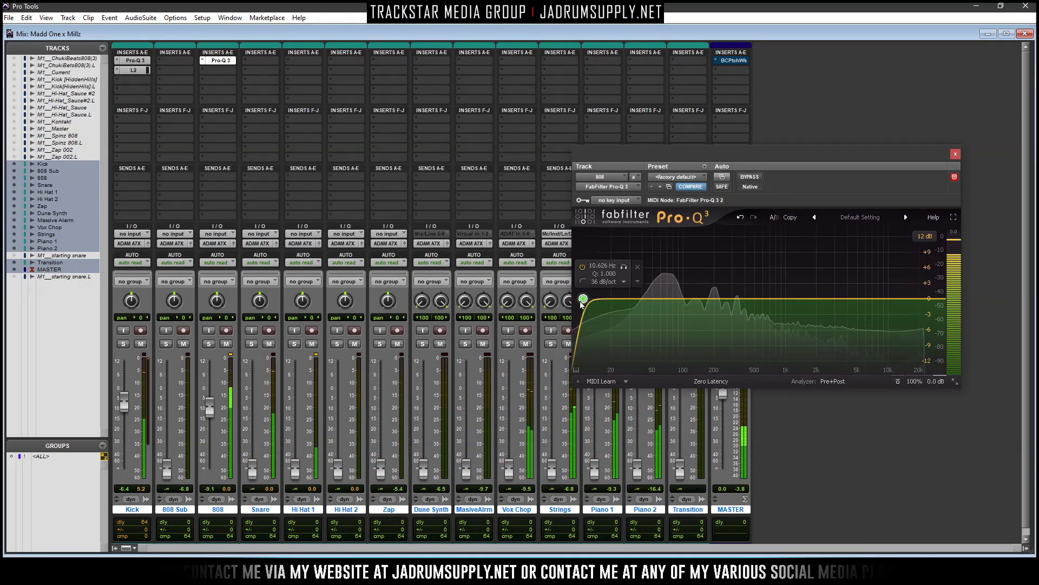
{"action": "double_click", "coordinate": [607, 267]}
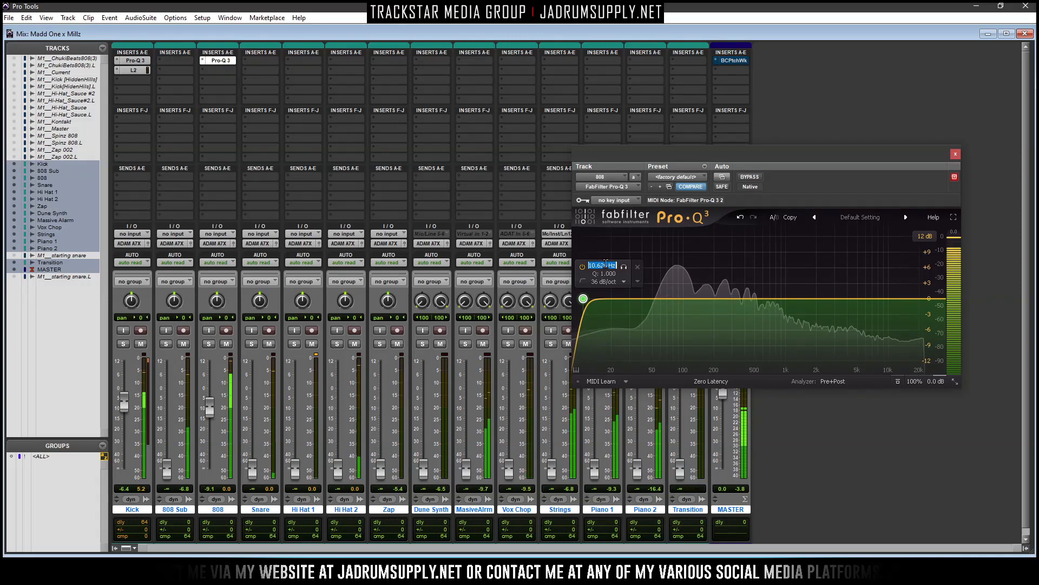
{"action": "type", "text": "35"}
{"action": "key", "text": "Return"}
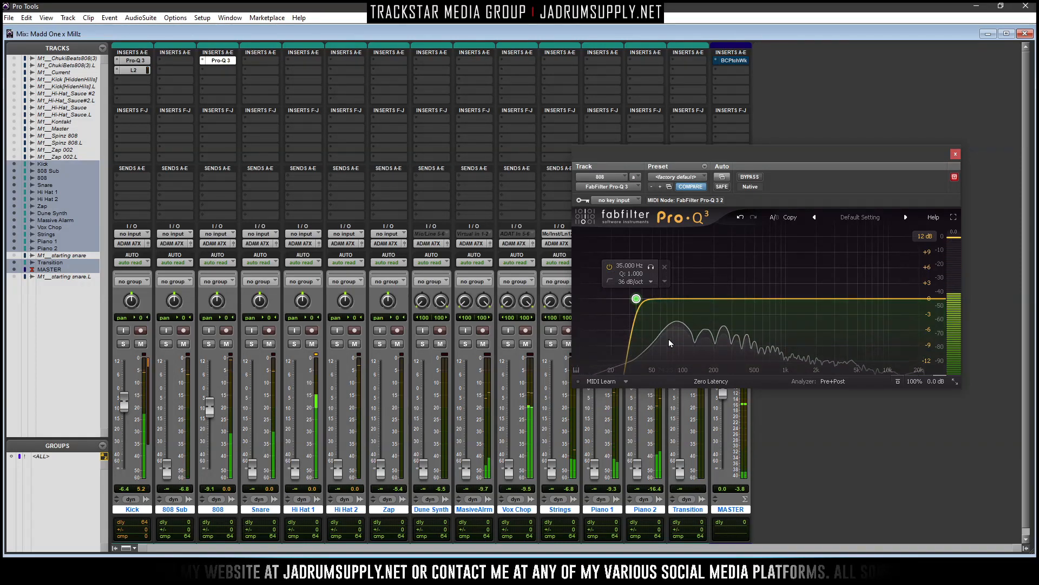
Add a bell band at about 89 Hz on the 808 and overlay the Kick's spectrum in the analyzer
{"action": "left_click", "coordinate": [678, 300]}
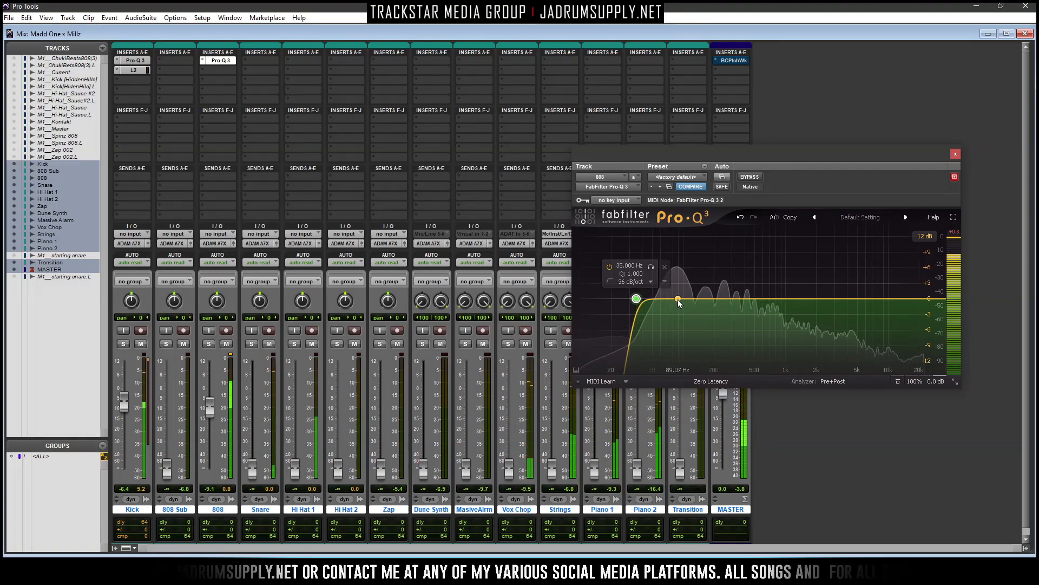
{"action": "right_click", "coordinate": [679, 300]}
{"action": "left_click", "coordinate": [799, 261]}
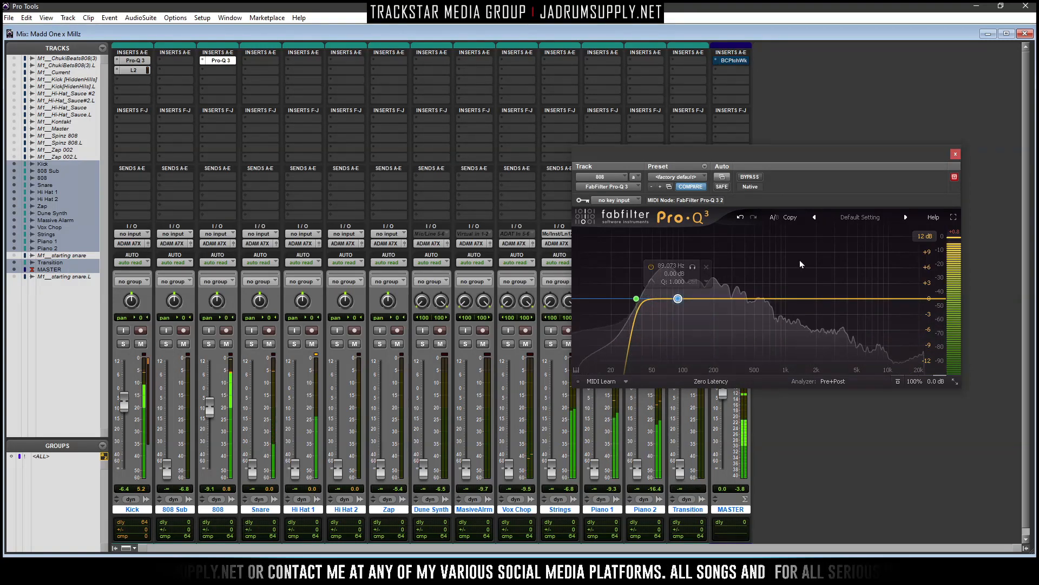
{"action": "left_click", "coordinate": [832, 382]}
{"action": "left_click", "coordinate": [793, 334]}
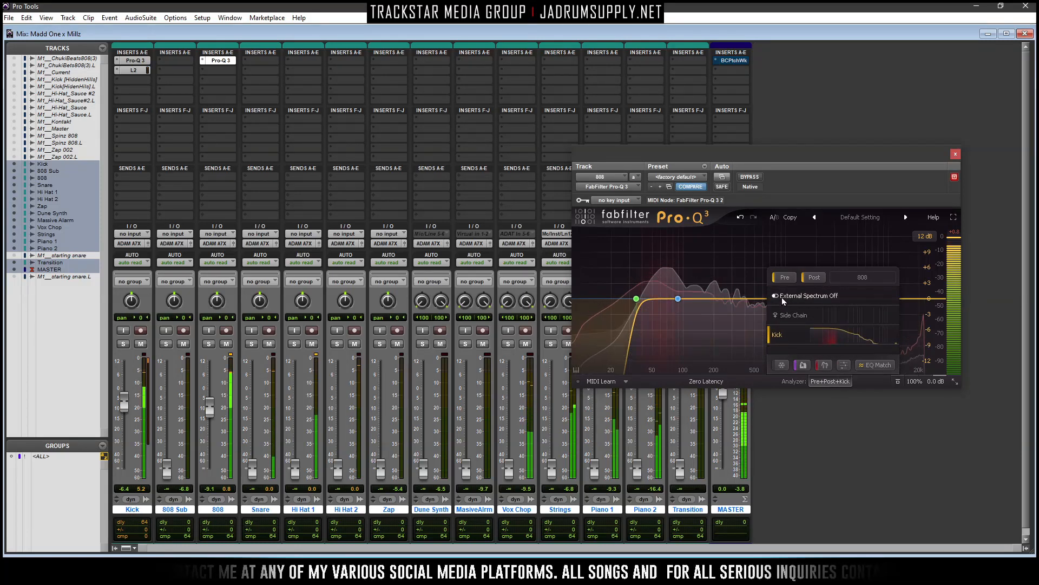
Make the 808's bell band dynamic, narrow its Q to about 5, and move it to a slight cut near 50 Hz
{"action": "right_click", "coordinate": [678, 299]}
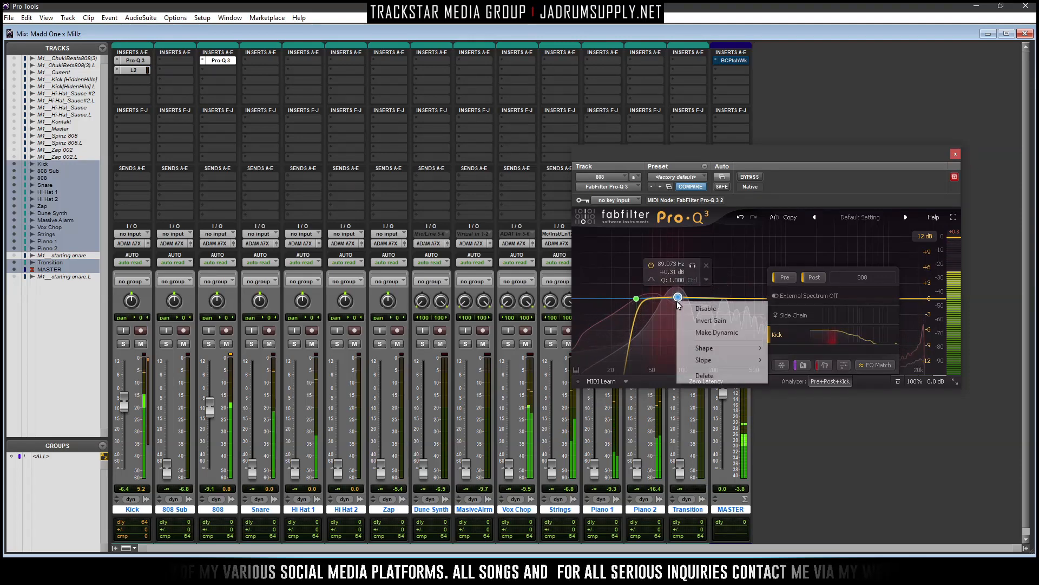
{"action": "left_click", "coordinate": [706, 331]}
{"action": "scroll", "coordinate": [677, 297], "scroll_direction": "down", "scroll_amount": 6}
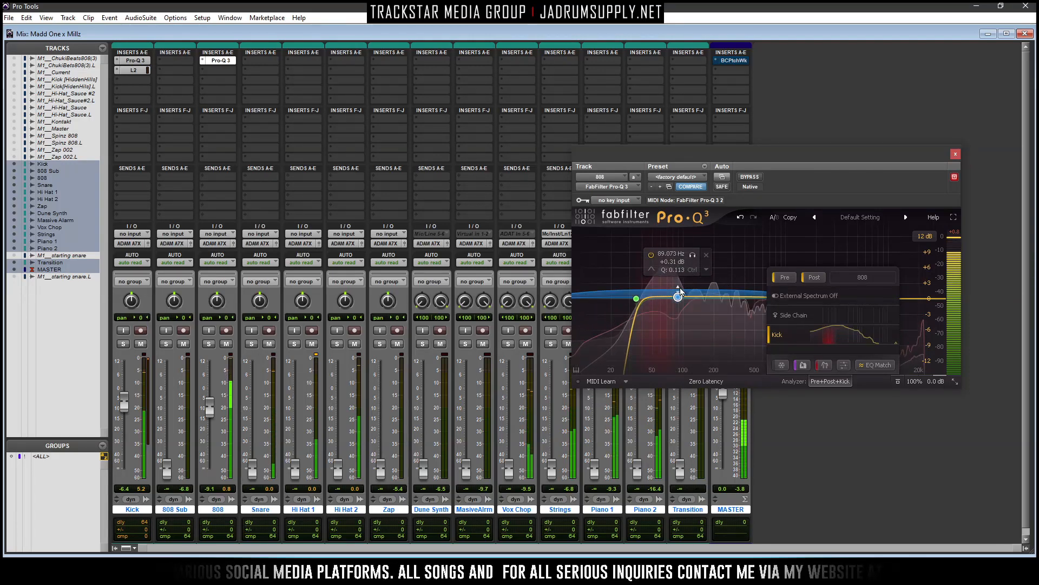
{"action": "scroll", "coordinate": [677, 297], "scroll_direction": "up", "scroll_amount": 10}
{"action": "mouse_move", "coordinate": [678, 296]}
{"action": "left_mouse_down"}
{"action": "mouse_move", "coordinate": [654, 306]}
{"action": "mouse_move", "coordinate": [662, 308]}
{"action": "left_mouse_up"}
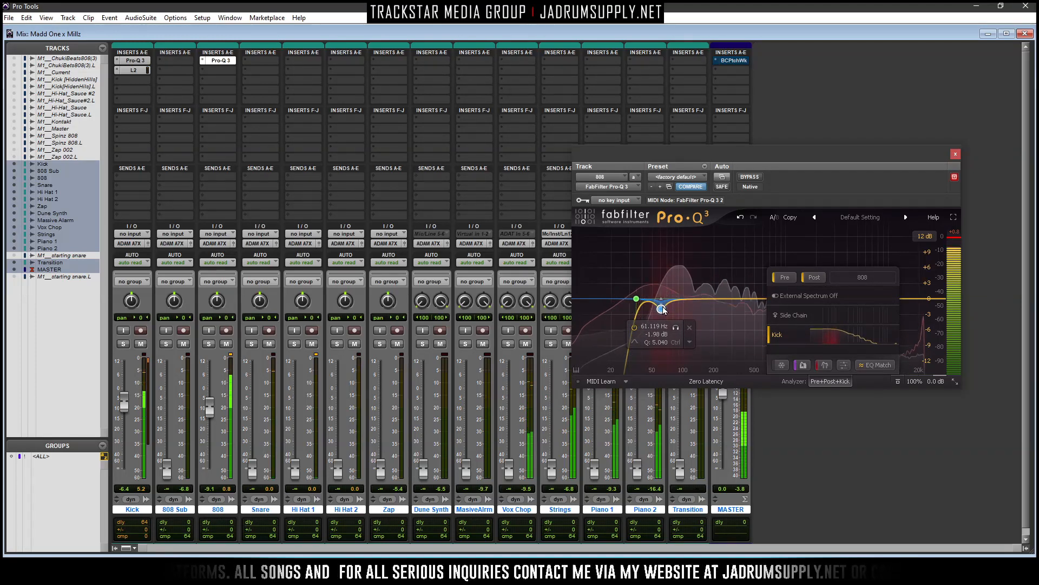
{"action": "left_click_drag", "start_coordinate": [667, 308], "coordinate": [654, 304]}
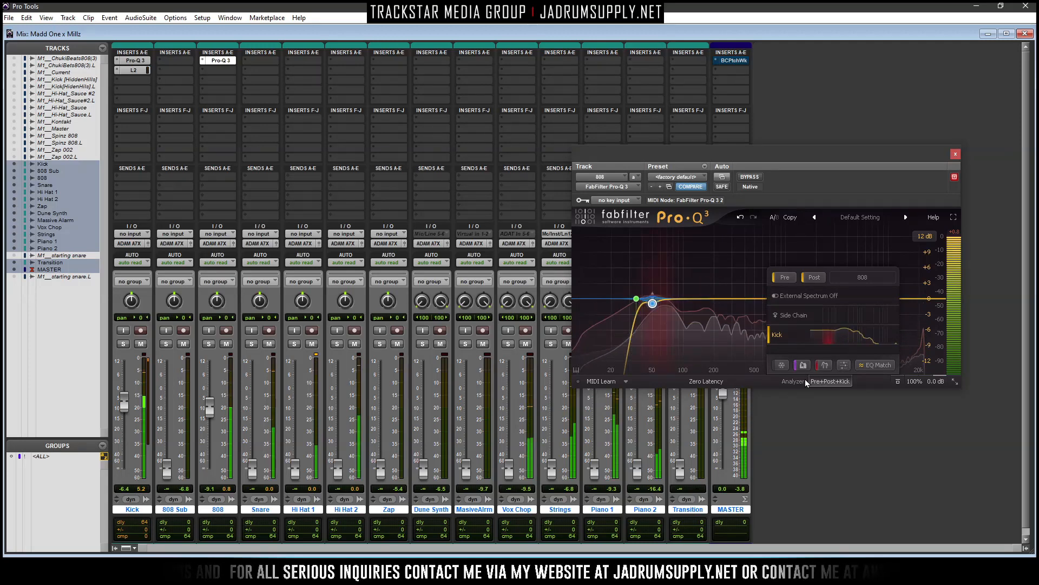
Enlarge Pro-Q 3 to full screen, turn off the band's automatic threshold, and change its dynamic range to a downward cut
{"action": "left_click", "coordinate": [953, 216]}
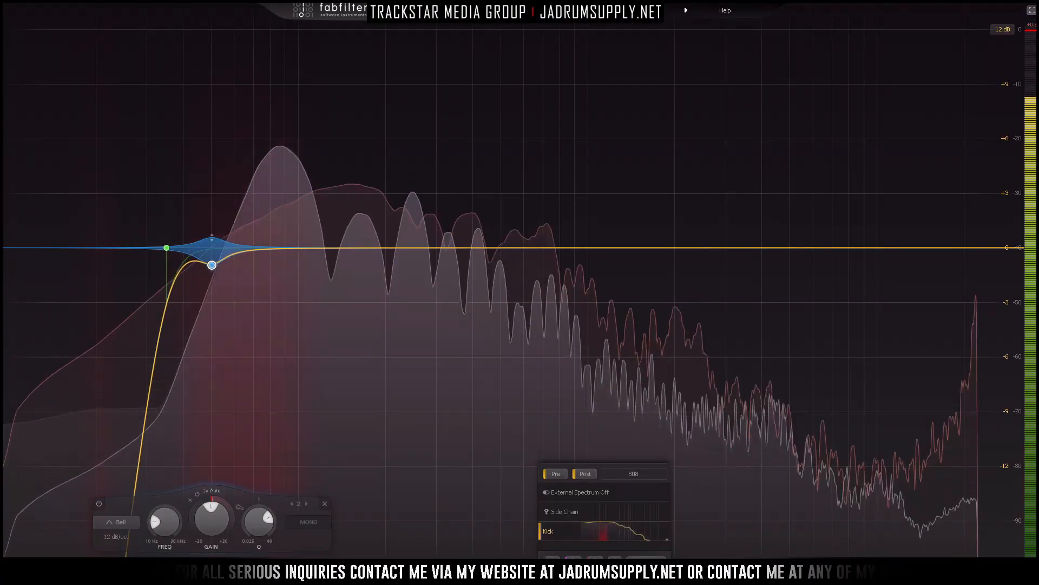
{"action": "left_click", "coordinate": [215, 490]}
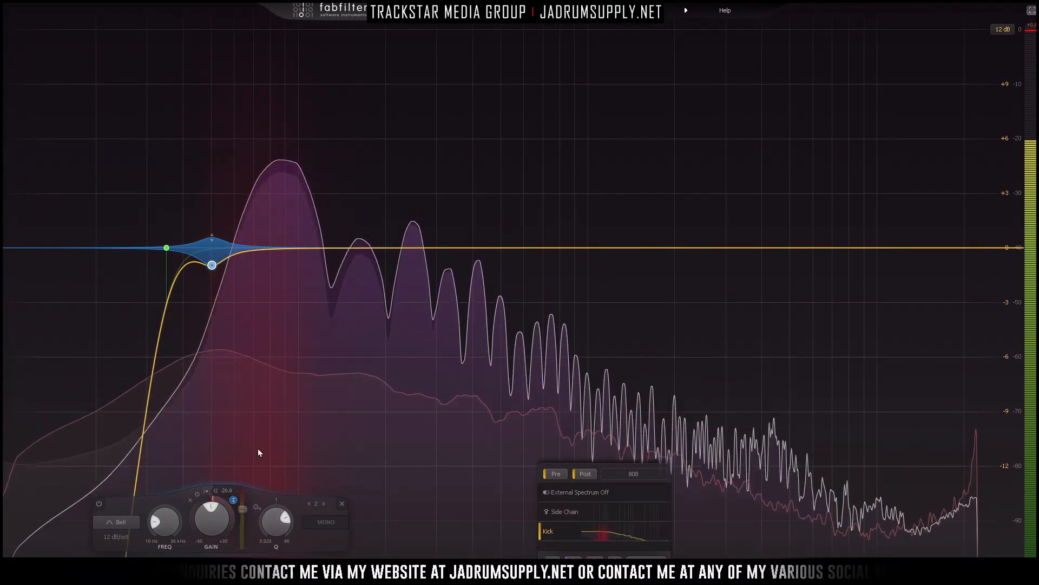
{"action": "left_click_drag", "start_coordinate": [212, 238], "coordinate": [211, 307]}
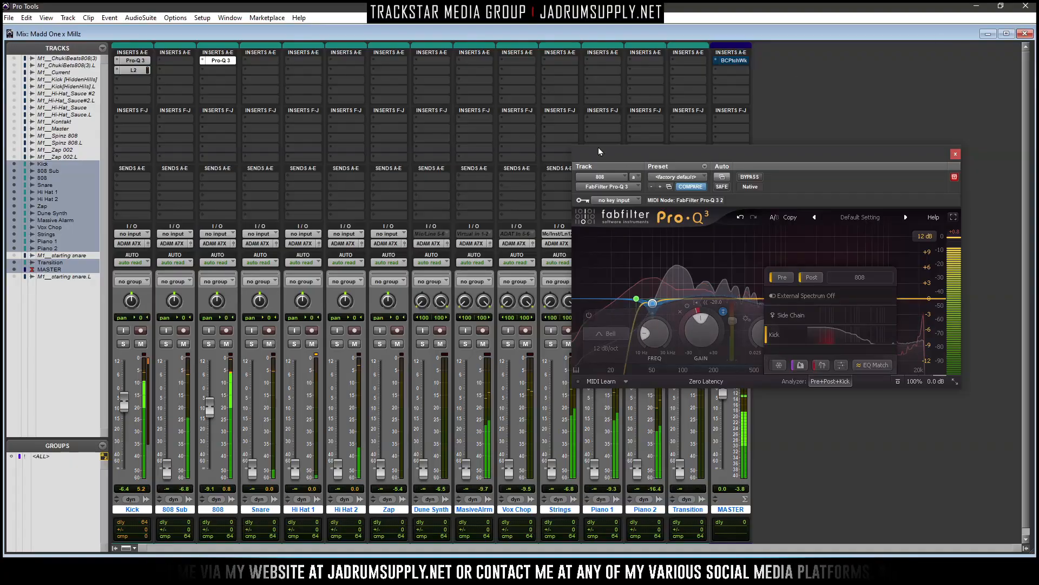
Set Bus 1 (Mono) as the side-chain key input of the 808's Pro-Q 3
{"action": "left_click", "coordinate": [618, 187]}
{"action": "left_click", "coordinate": [599, 201]}
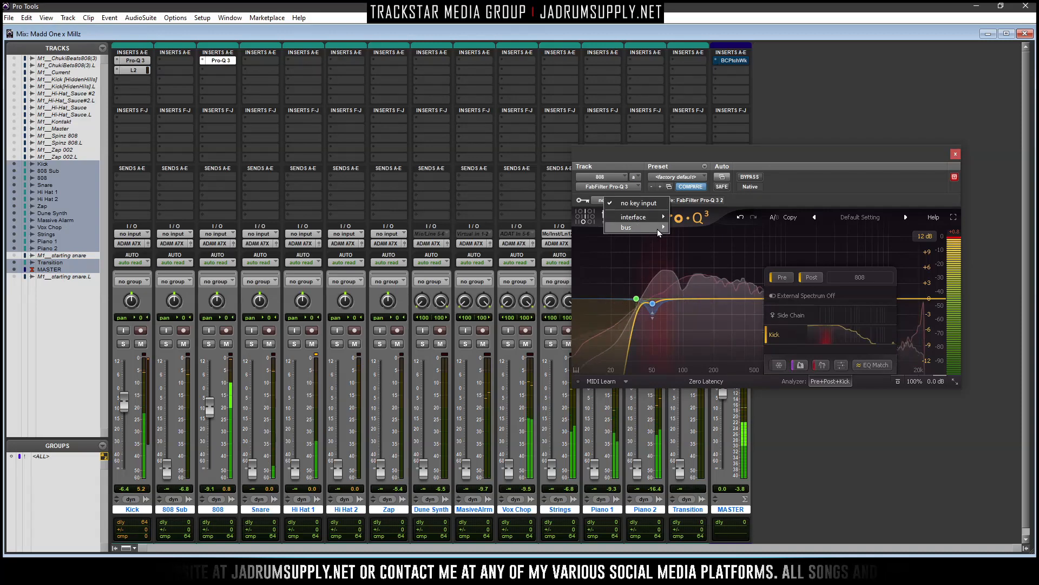
{"action": "mouse_move", "coordinate": [657, 229]}
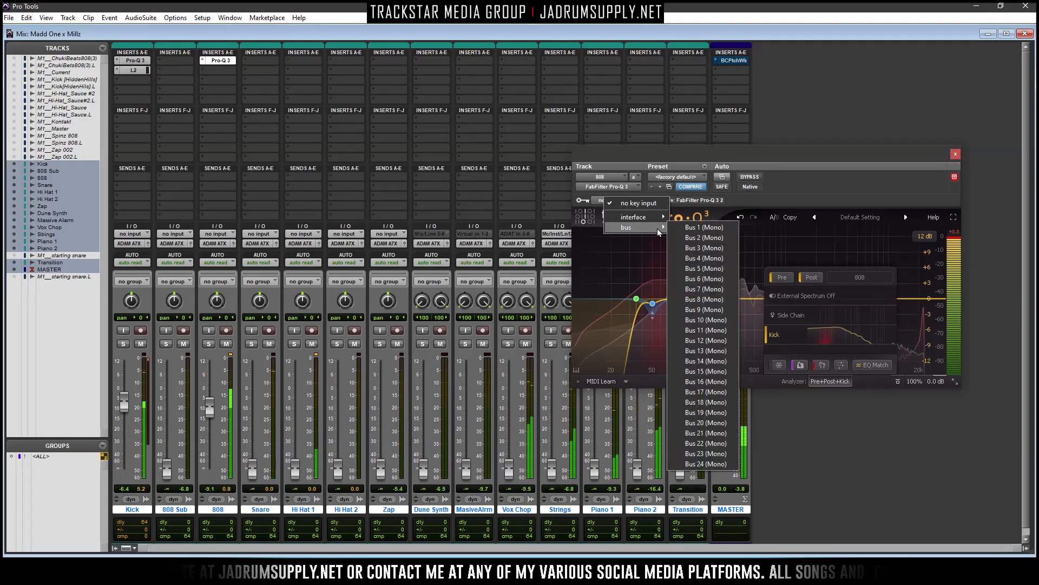
{"action": "left_click", "coordinate": [703, 227]}
{"action": "right_click", "coordinate": [616, 199]}
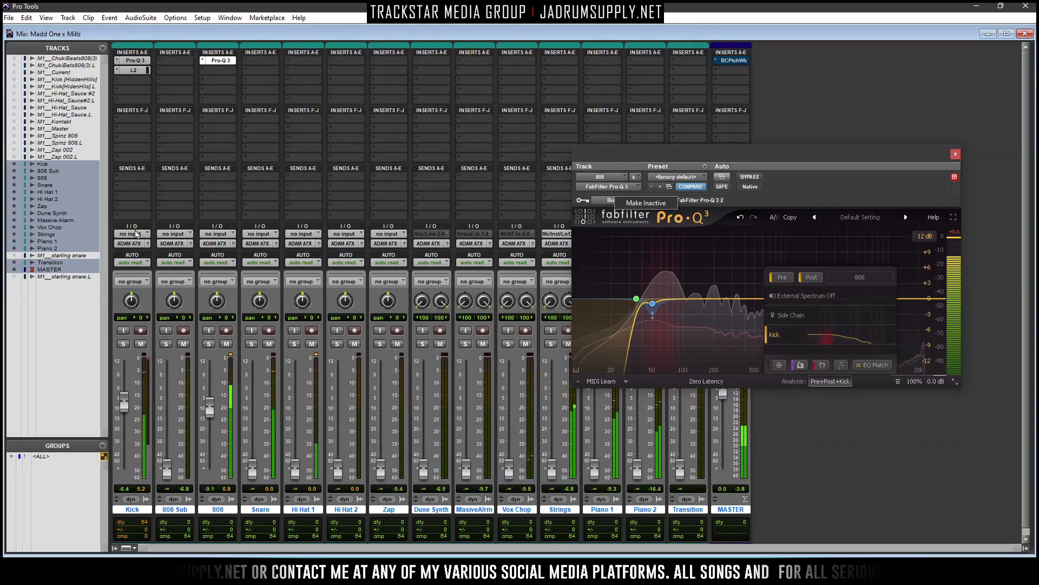
Add a send from the Kick track to Bus 1 (Mono)
{"action": "left_click", "coordinate": [129, 213]}
{"action": "mouse_move", "coordinate": [154, 243]}
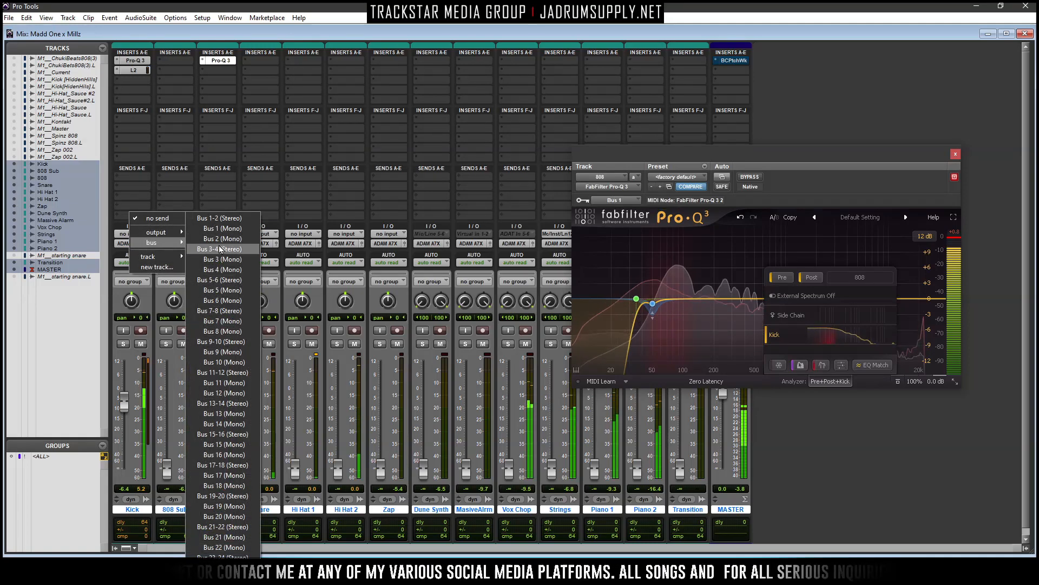
{"action": "left_click", "coordinate": [224, 229]}
Rename the Kick's send bus to "Kick (sc)"
{"action": "right_click", "coordinate": [135, 215]}
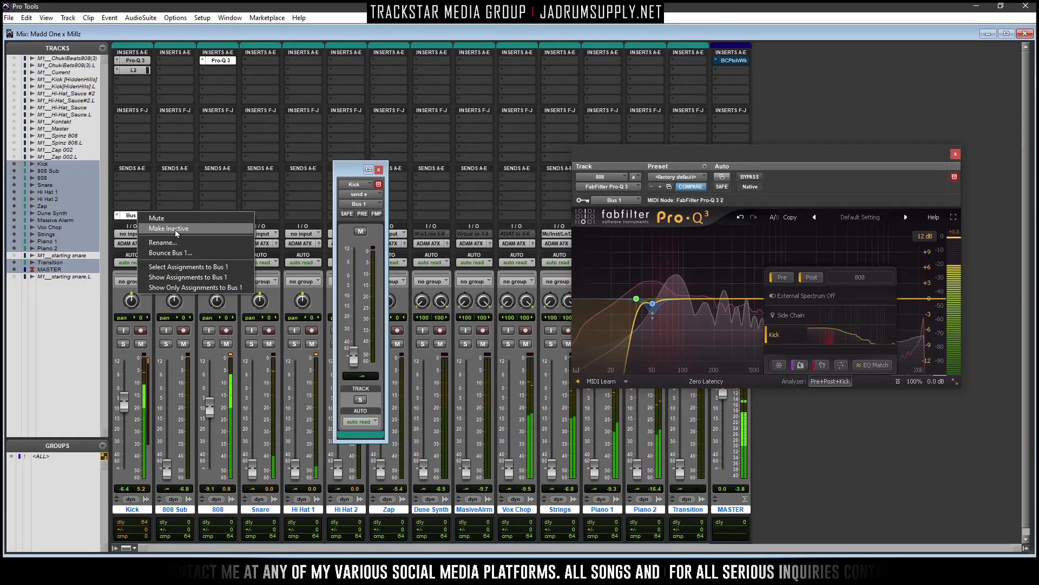
{"action": "left_click", "coordinate": [161, 243]}
{"action": "type", "text": "Kick"}
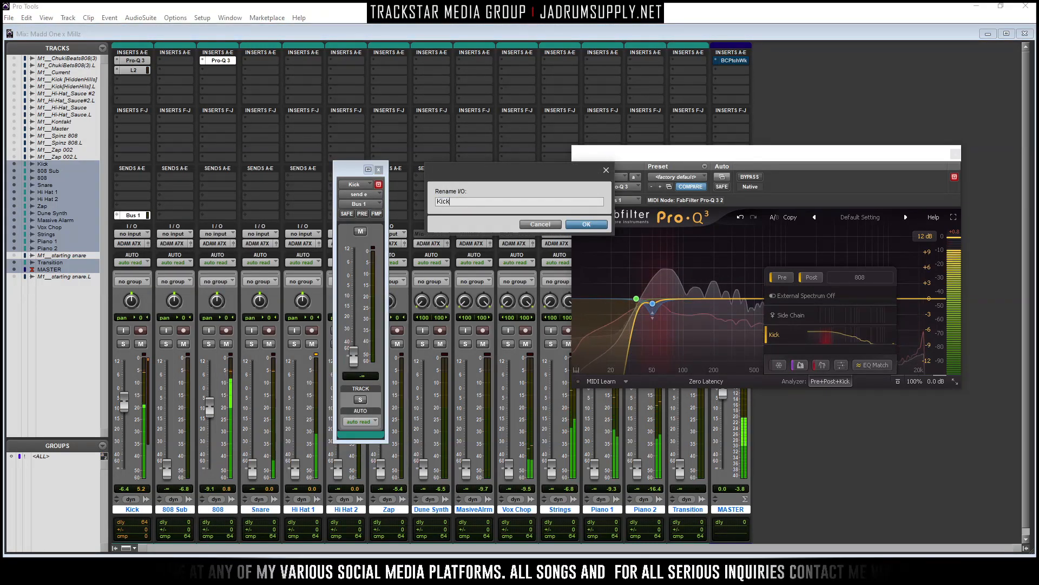
{"action": "type", "text": " sc)"}
{"action": "key", "text": "Left"}
{"action": "key", "text": "Left"}
{"action": "key", "text": "Left"}
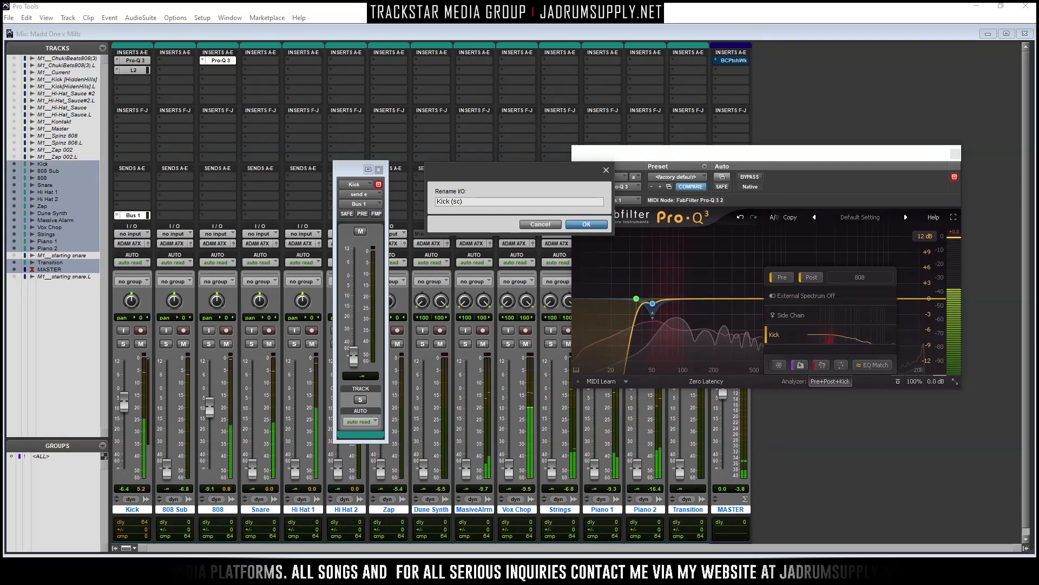
{"action": "key", "text": "Return"}
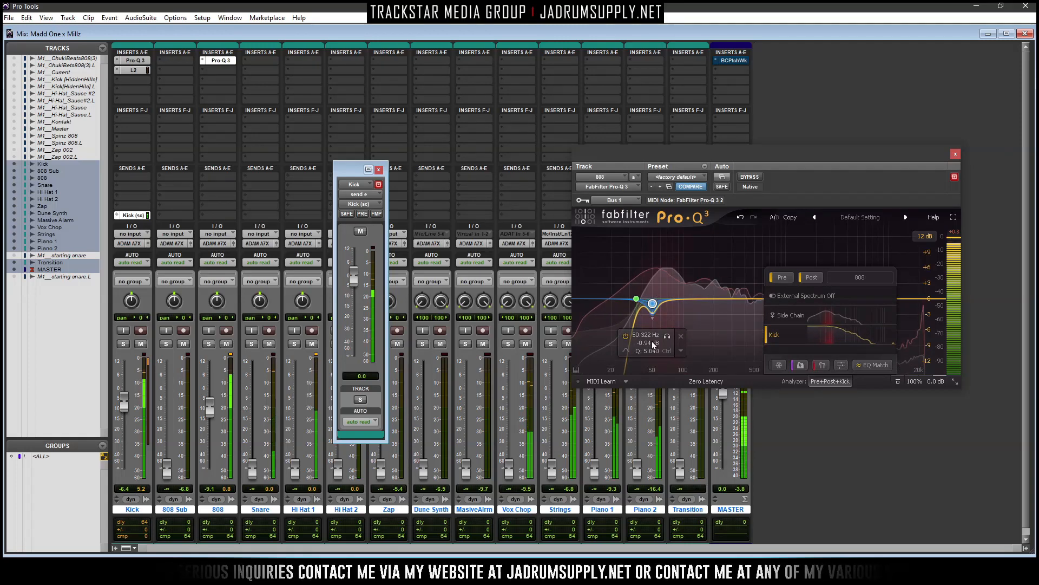
Insert a mono Soundtoys Decapitator after the 808's Pro-Q 3, adjust its drive, and set its low cut to 34.9 Hz
{"action": "left_click", "coordinate": [216, 71]}
{"action": "mouse_move", "coordinate": [233, 87]}
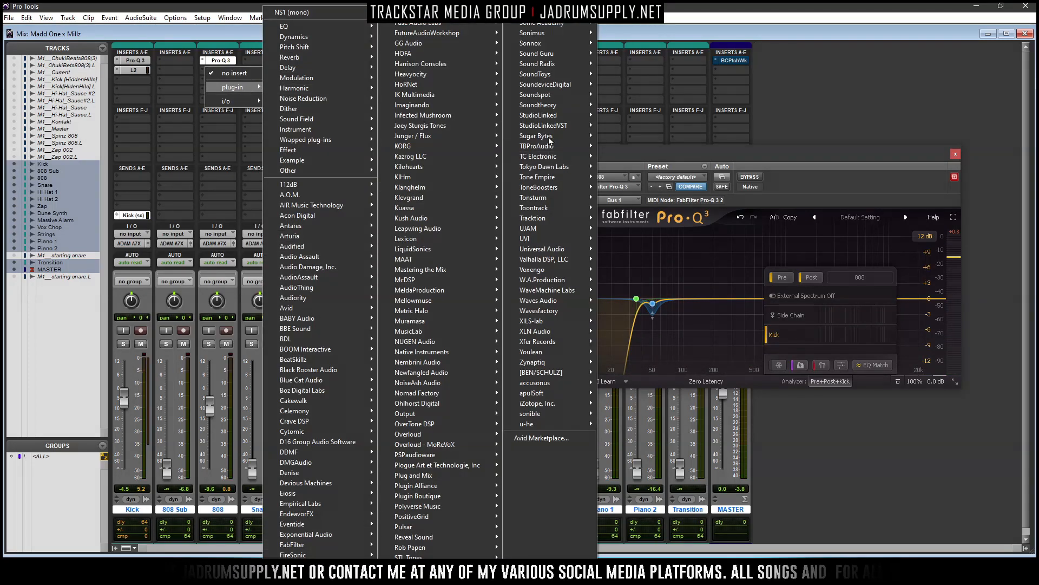
{"action": "mouse_move", "coordinate": [543, 77]}
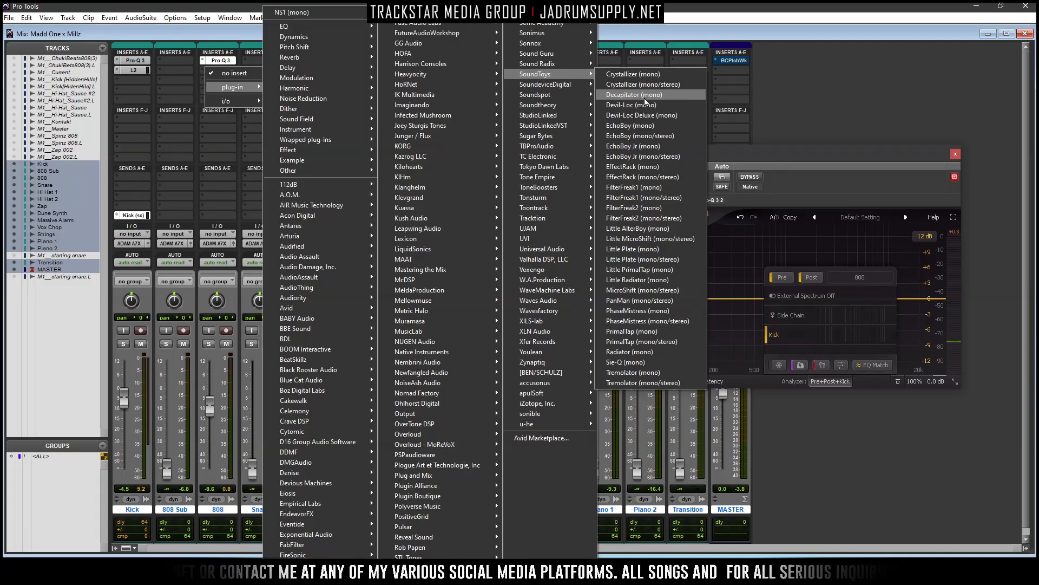
{"action": "left_click", "coordinate": [645, 96]}
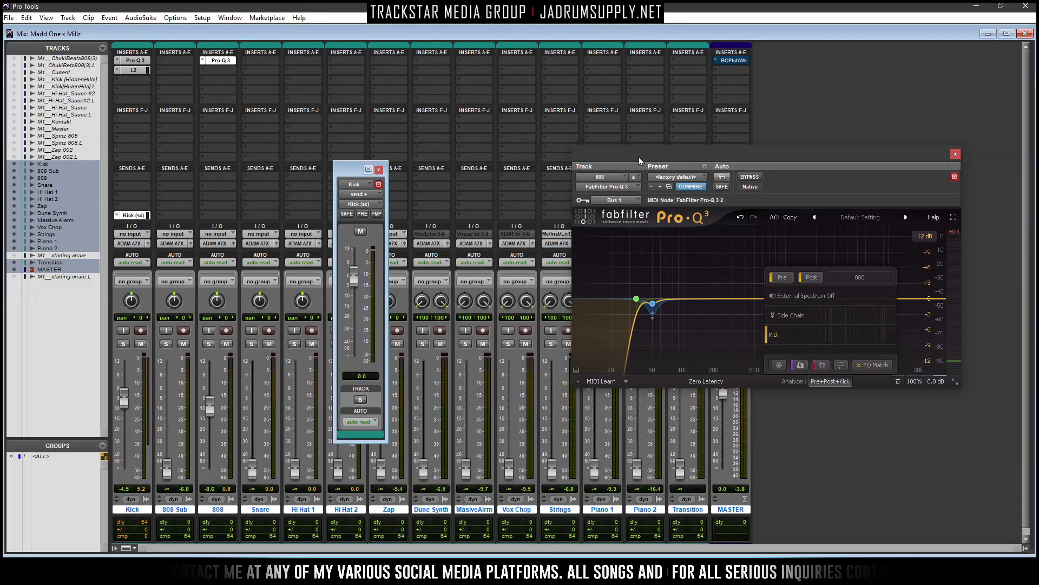
{"action": "left_click_drag", "start_coordinate": [752, 160], "coordinate": [664, 156]}
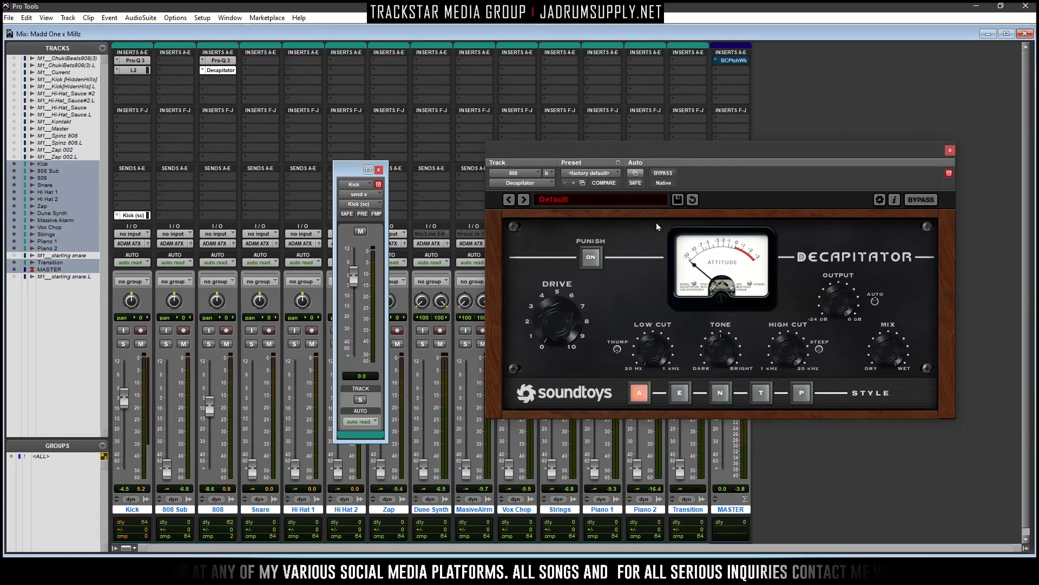
{"action": "left_click_drag", "start_coordinate": [557, 345], "coordinate": [552, 327]}
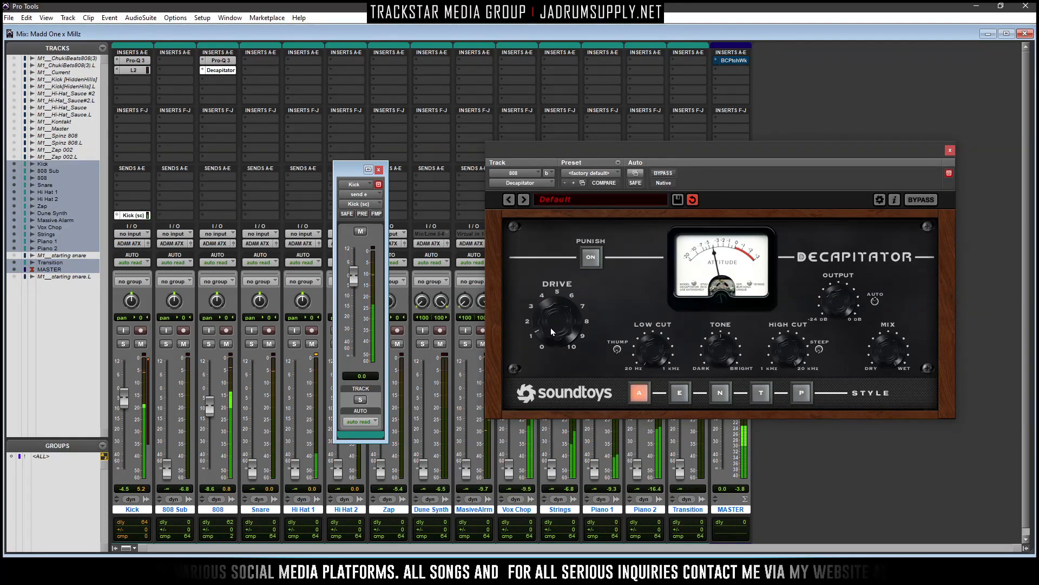
{"action": "left_click_drag", "start_coordinate": [656, 351], "coordinate": [655, 312]}
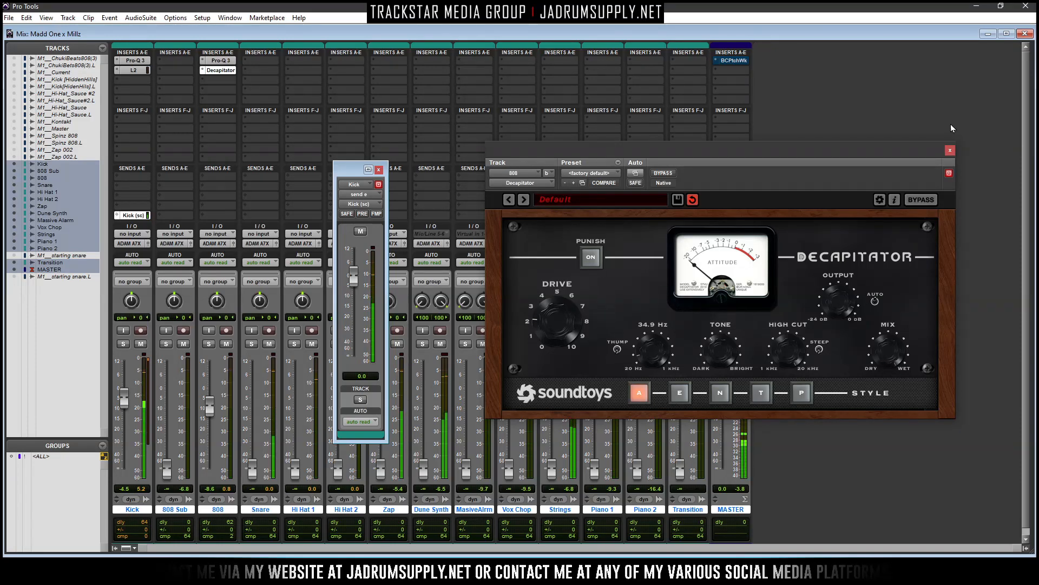
Select the section from 0:19.200 to 0:38.400 in the Edit window, play it, and return to the Mix window
{"action": "left_click", "coordinate": [1025, 33]}
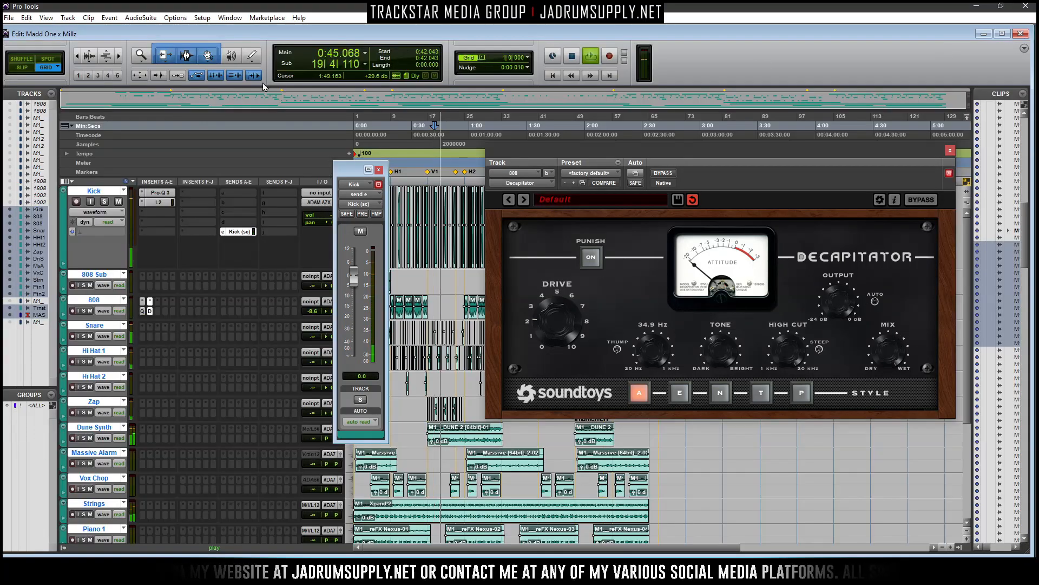
{"action": "key", "text": "space"}
{"action": "left_click", "coordinate": [255, 75]}
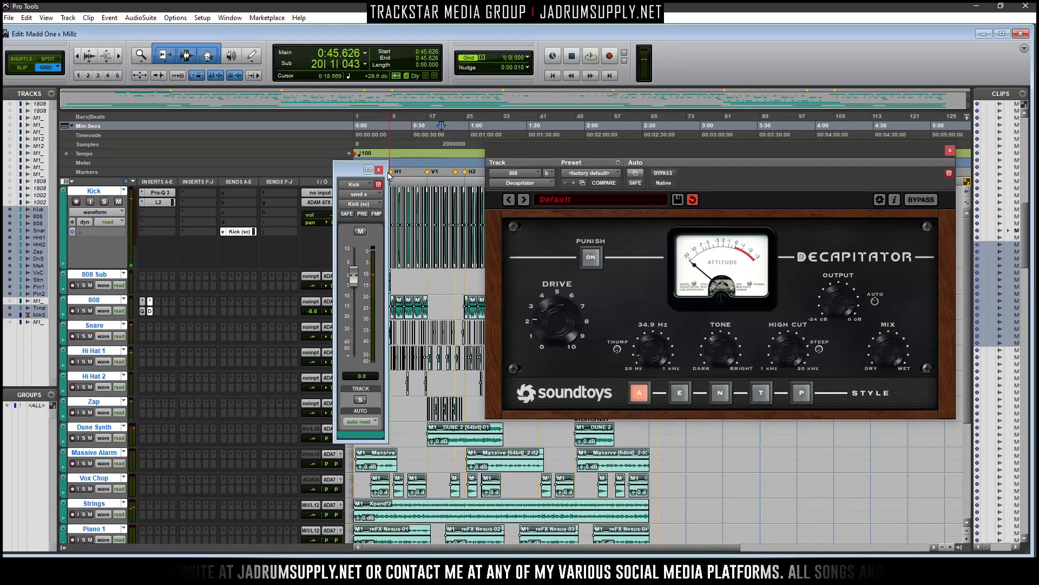
{"action": "left_click_drag", "start_coordinate": [392, 179], "coordinate": [429, 182]}
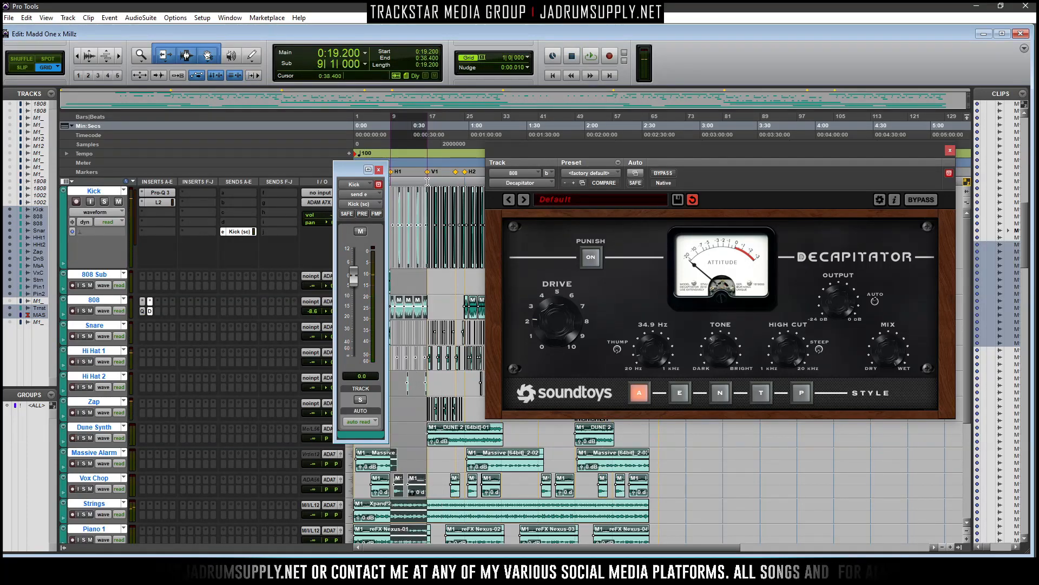
{"action": "key", "text": "space"}
{"action": "key", "text": "ctrl+equal"}
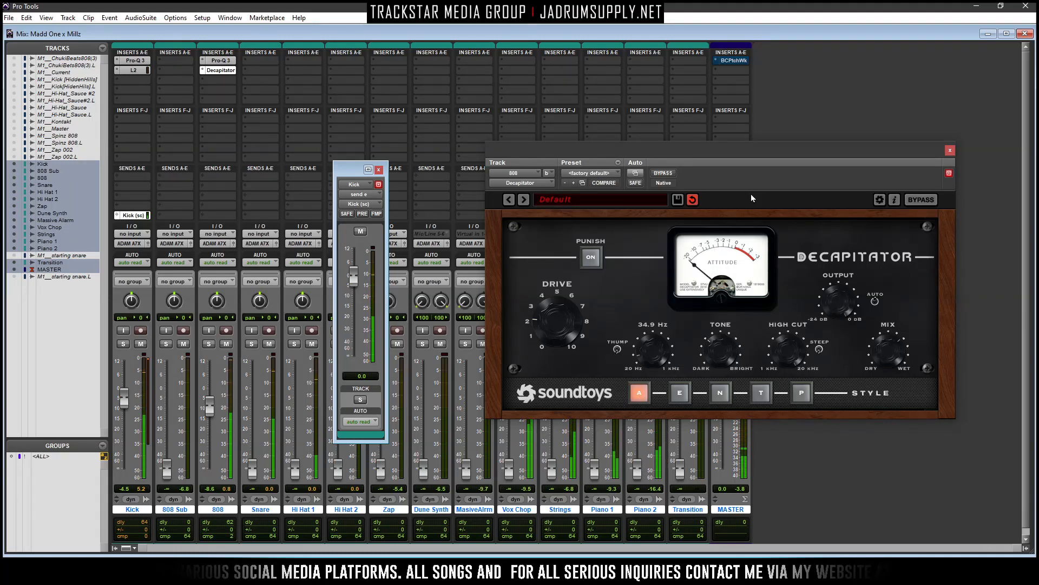
Set the faders to -8.9 dB on the 808, about -5 dB on the Snare, and -9.7 dB on Hi Hat 1
{"action": "left_click", "coordinate": [950, 150]}
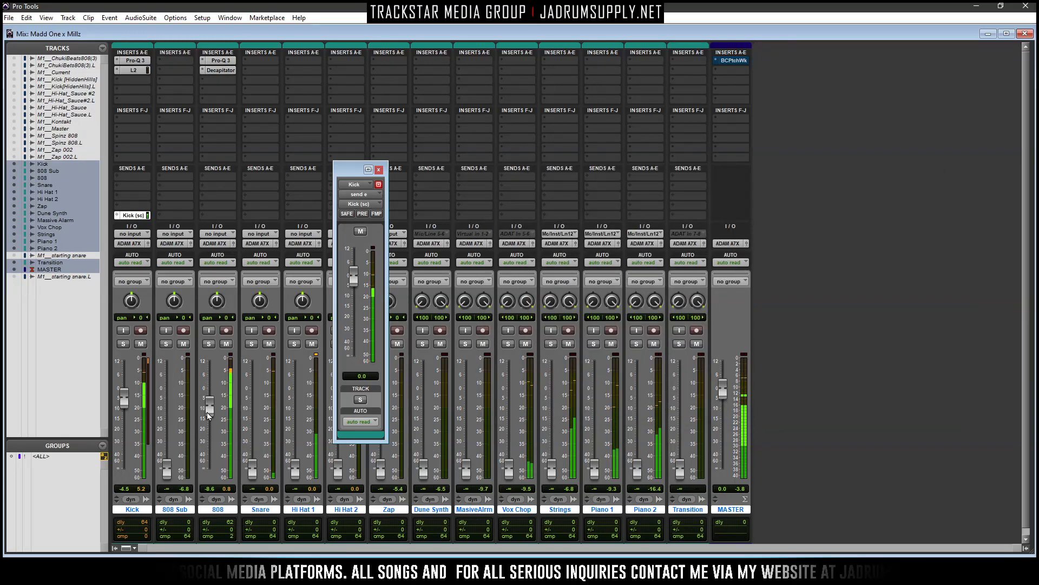
{"action": "left_click_drag", "start_coordinate": [213, 411], "coordinate": [214, 411]}
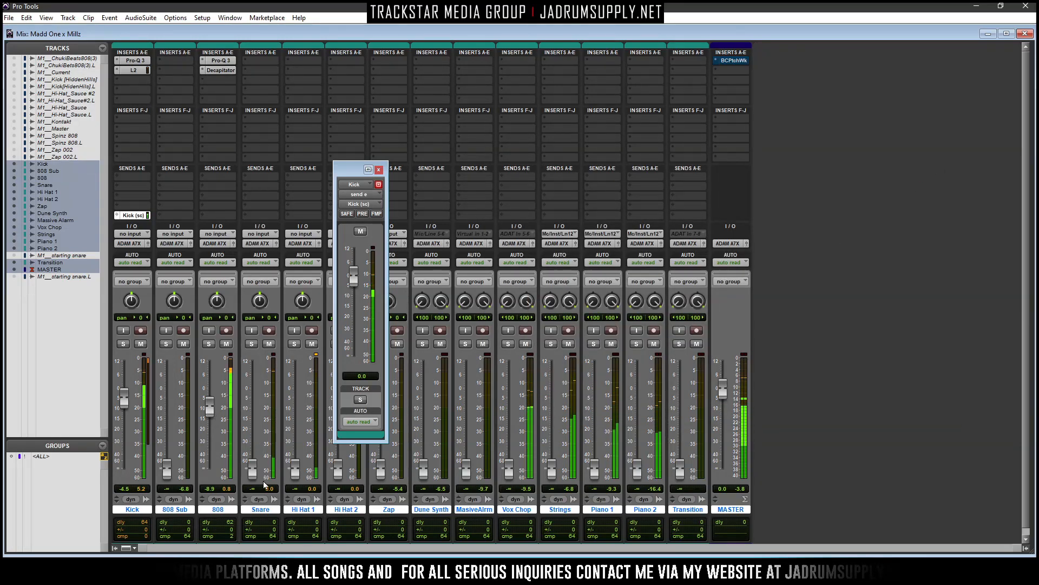
{"action": "left_click_drag", "start_coordinate": [252, 469], "coordinate": [253, 407]}
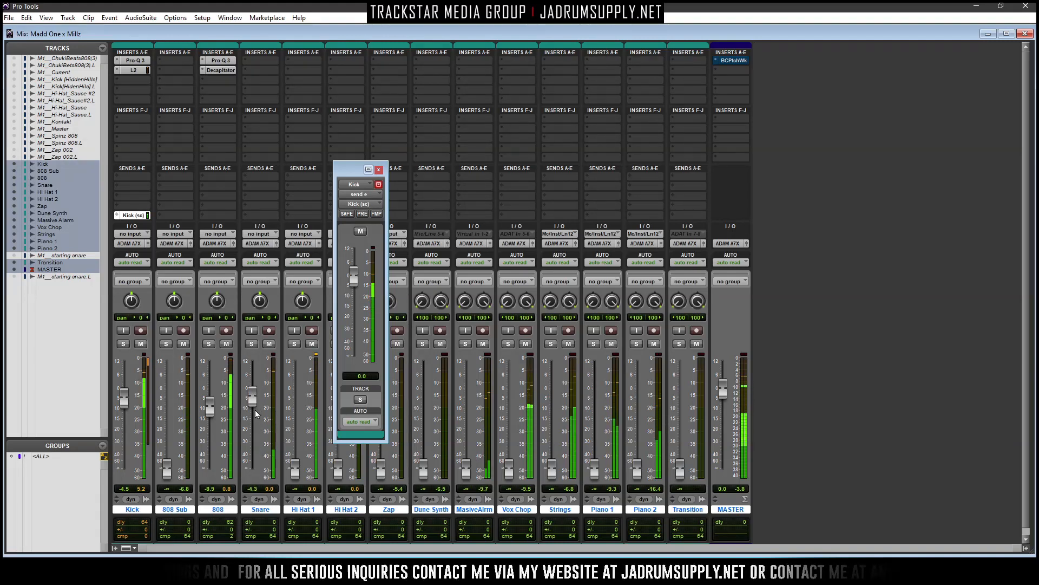
{"action": "left_click", "coordinate": [378, 170]}
{"action": "left_click_drag", "start_coordinate": [253, 401], "coordinate": [253, 403]}
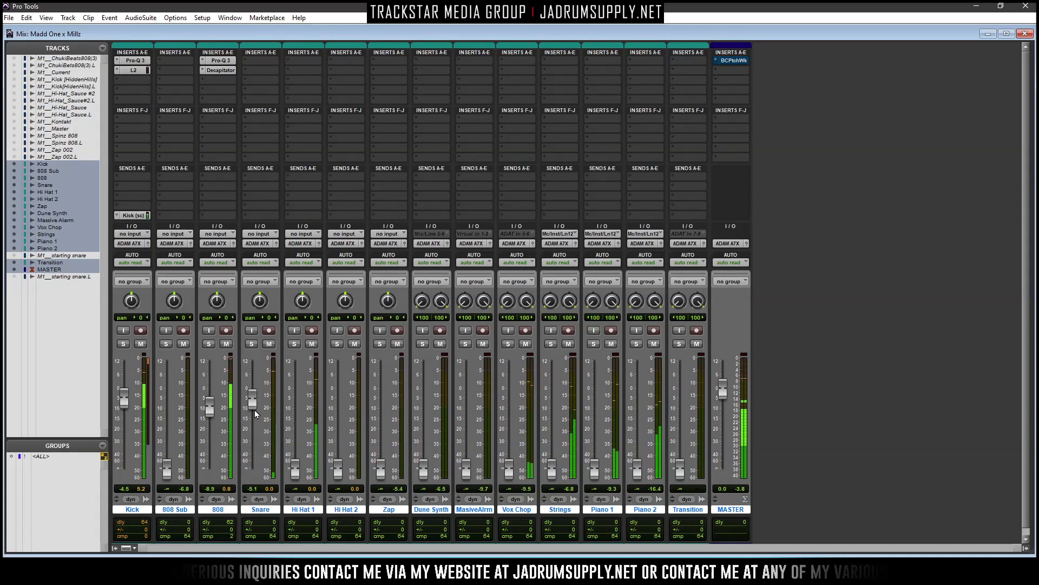
{"action": "left_click_drag", "start_coordinate": [296, 432], "coordinate": [297, 424]}
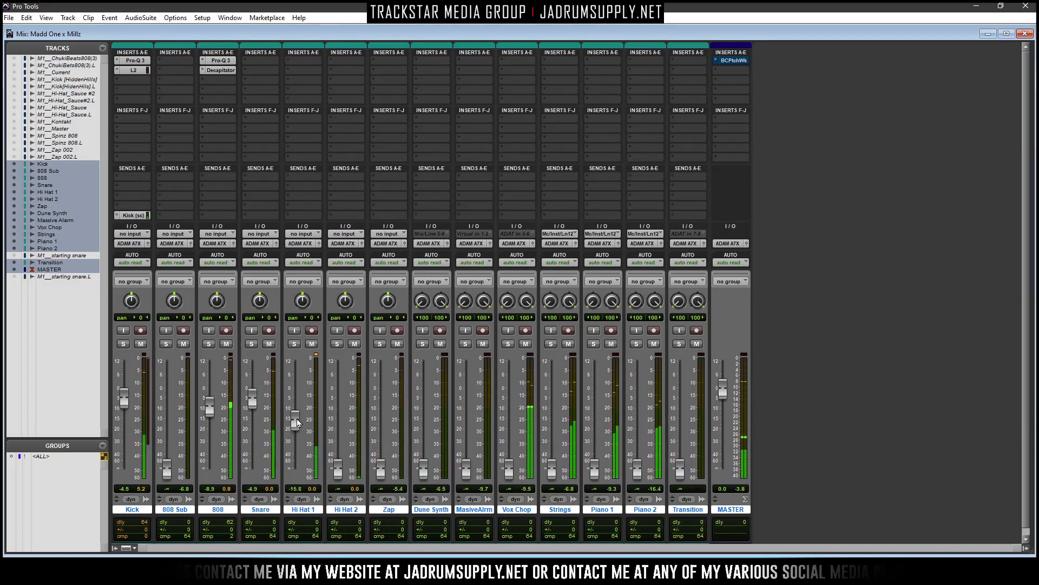
{"action": "left_click_drag", "start_coordinate": [297, 419], "coordinate": [297, 410]}
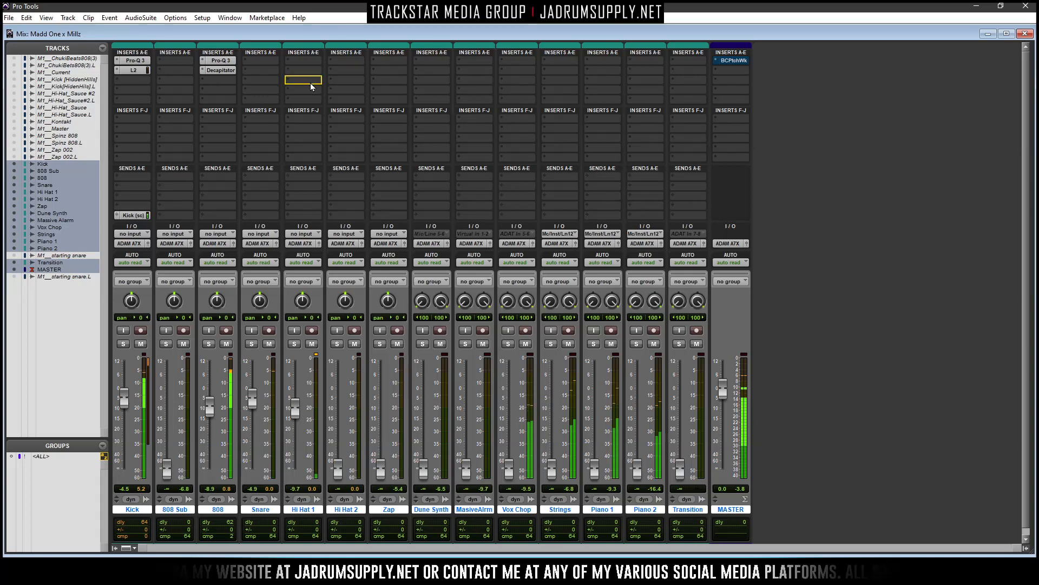
Copy the Kick's L2 limiter to the first F-J insert slot of Hi Hat 1
{"action": "left_click_drag", "start_coordinate": [303, 117], "coordinate": [303, 117]}
{"action": "left_click", "coordinate": [308, 117]}
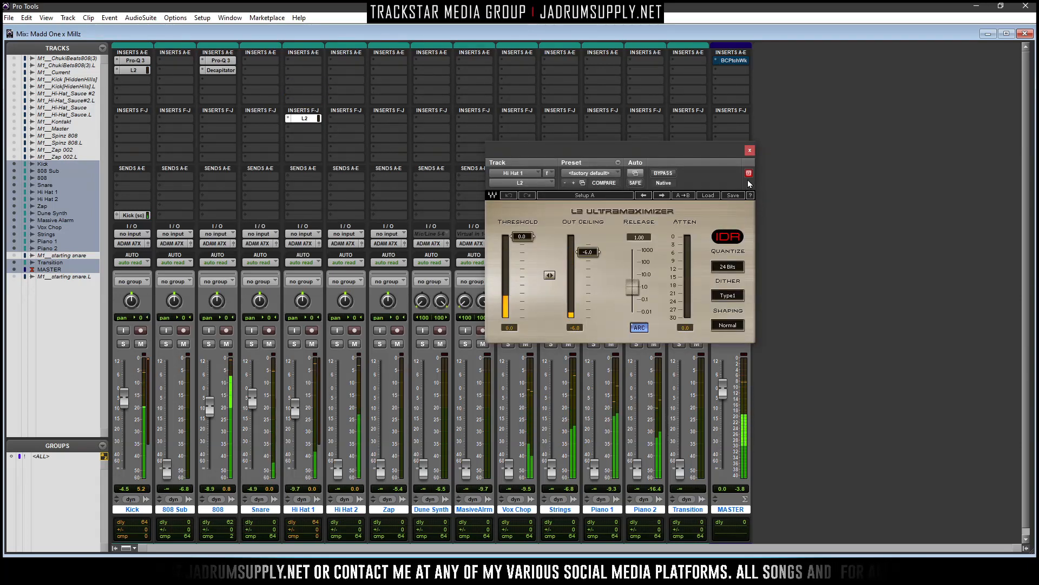
{"action": "left_click", "coordinate": [302, 60]}
{"action": "left_click", "coordinate": [304, 61]}
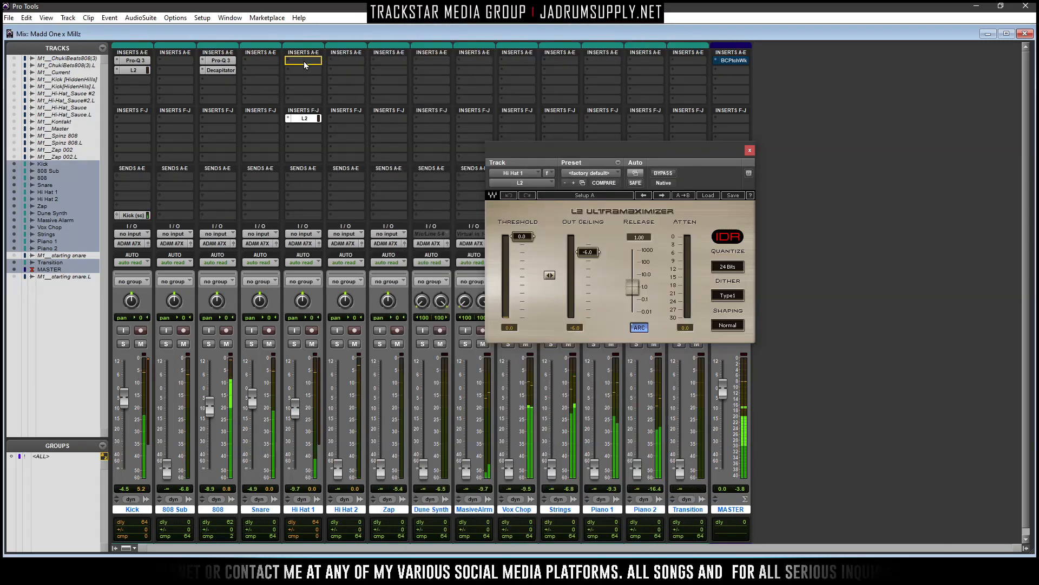
{"action": "left_click", "coordinate": [314, 60]}
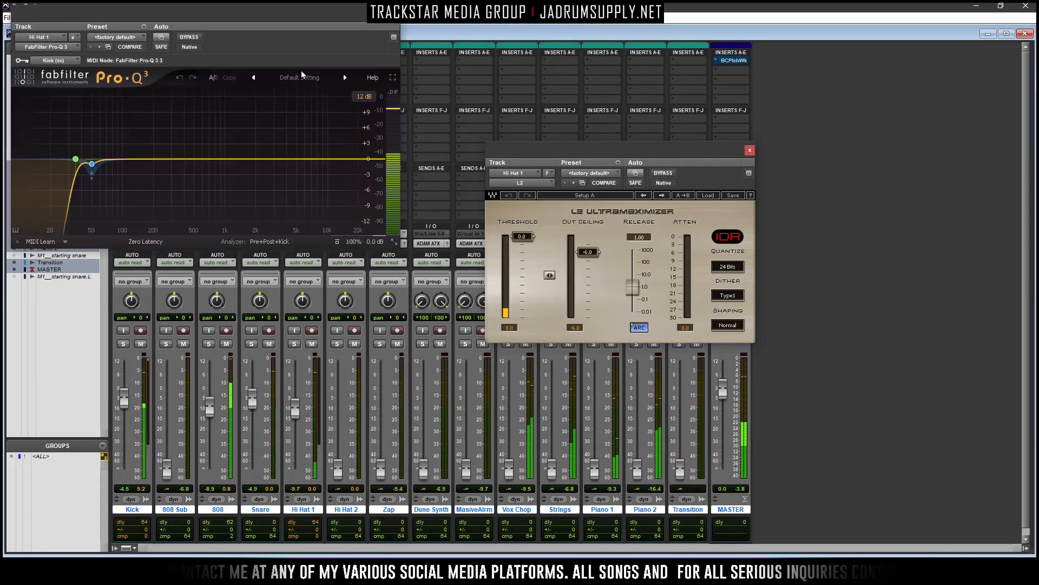
{"action": "left_click_drag", "start_coordinate": [340, 26], "coordinate": [670, 182]}
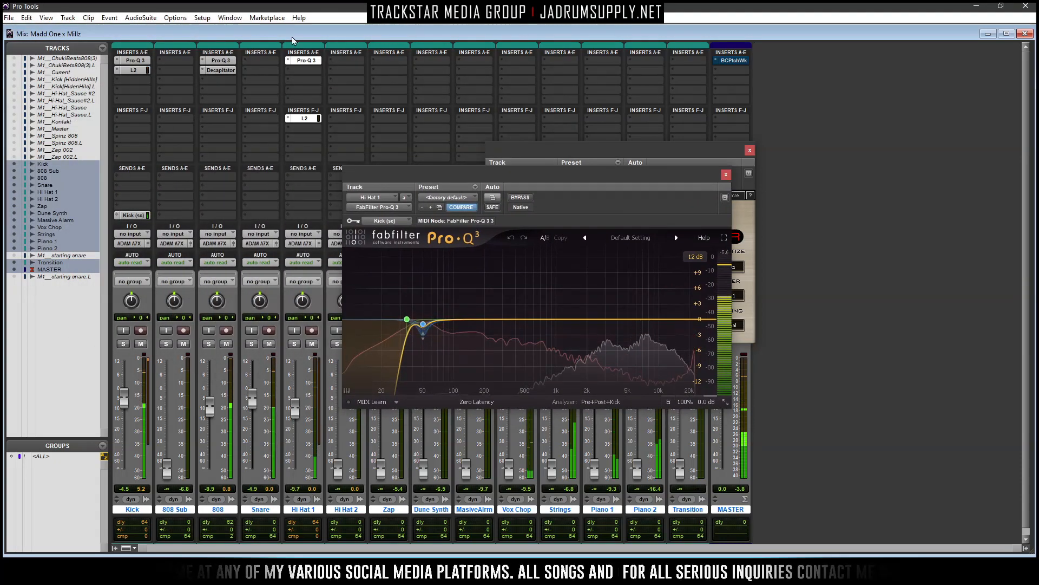
{"action": "left_click", "coordinate": [288, 61]}
{"action": "left_click", "coordinate": [303, 64]}
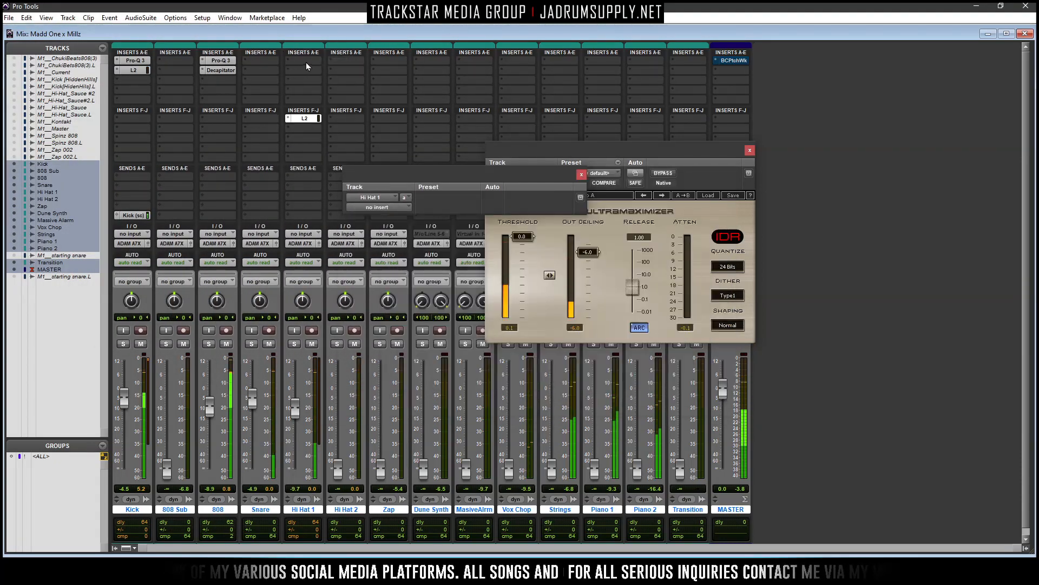
Insert a new mono FabFilter Pro-Q 3 in the first insert slot of Hi Hat 1
{"action": "left_click", "coordinate": [303, 62]}
{"action": "mouse_move", "coordinate": [331, 77]}
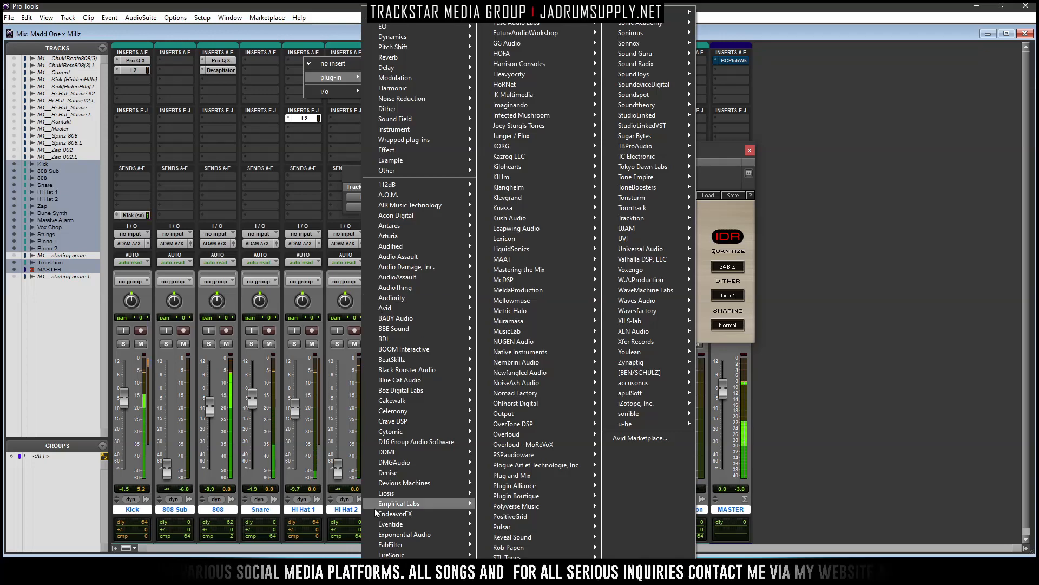
{"action": "mouse_move", "coordinate": [469, 544]}
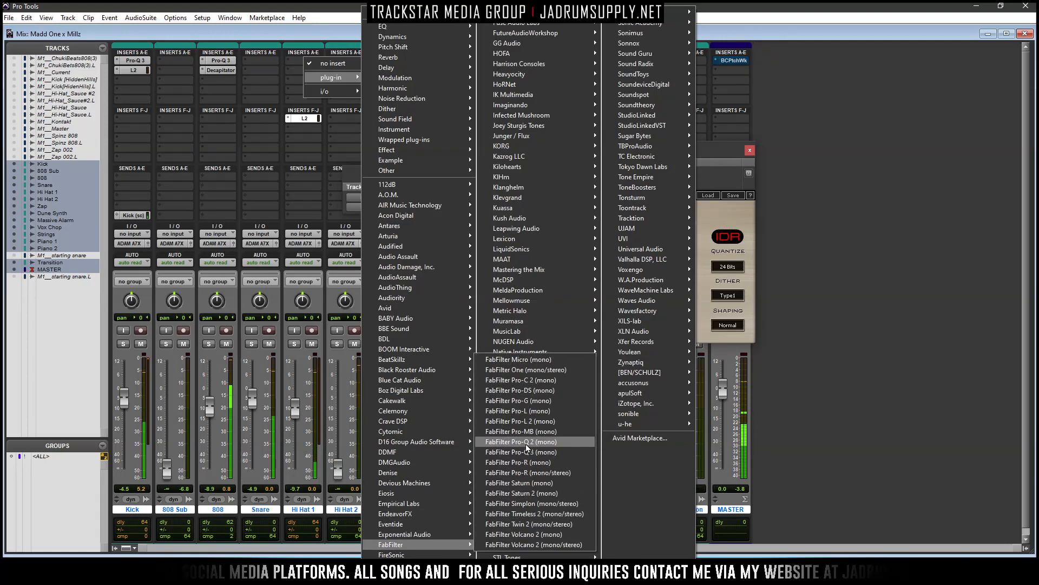
{"action": "left_click", "coordinate": [519, 451]}
Load the Low Cut preset on Hi Hat 1's equalizer, cut below about 2 kHz, and add a +2.2 dB bell near 10.7 kHz
{"action": "left_click", "coordinate": [628, 237]}
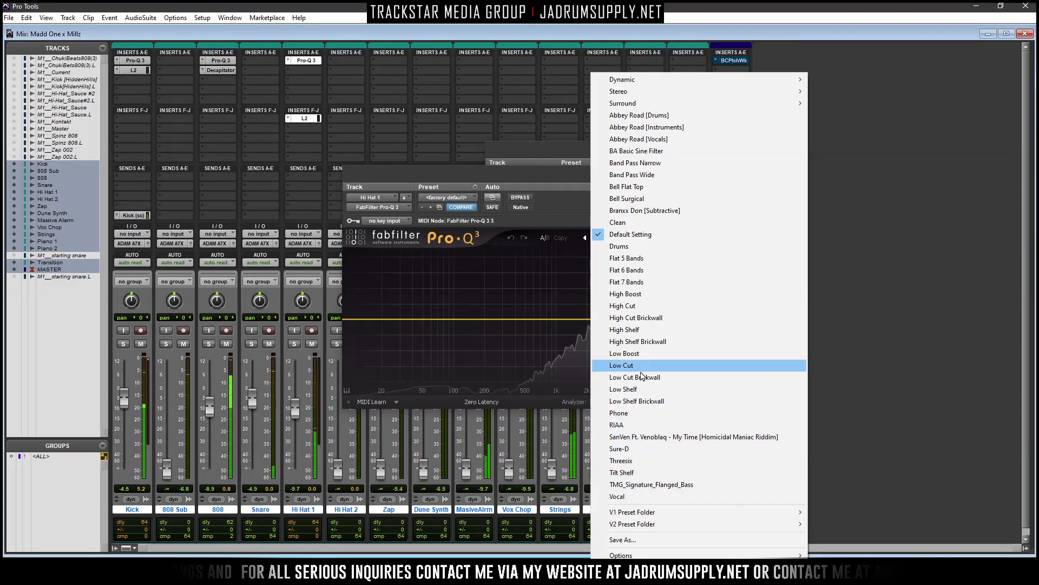
{"action": "left_click", "coordinate": [622, 365]}
{"action": "left_click_drag", "start_coordinate": [423, 319], "coordinate": [665, 310]}
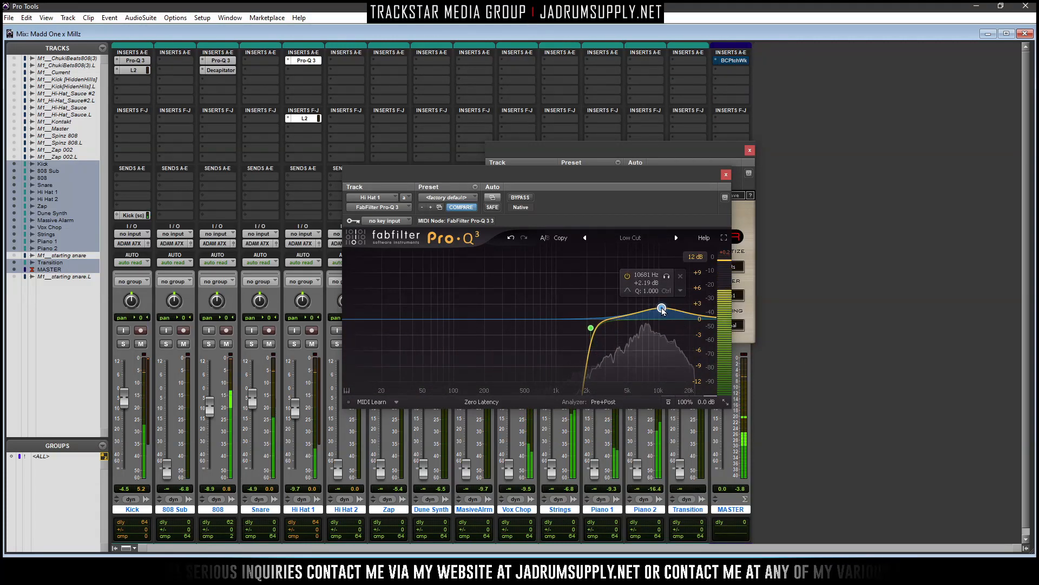
Insert the SoundToys PanMan (mono/stereo) auto-panner in the second insert slot of Hi Hat 1
{"action": "left_click", "coordinate": [304, 71]}
{"action": "mouse_move", "coordinate": [343, 87]}
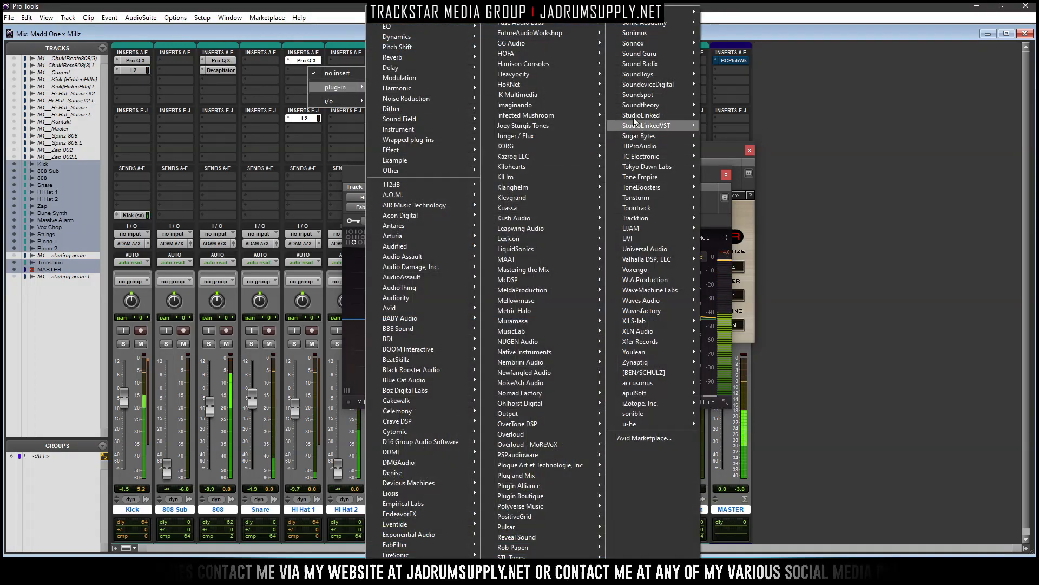
{"action": "mouse_move", "coordinate": [660, 75]}
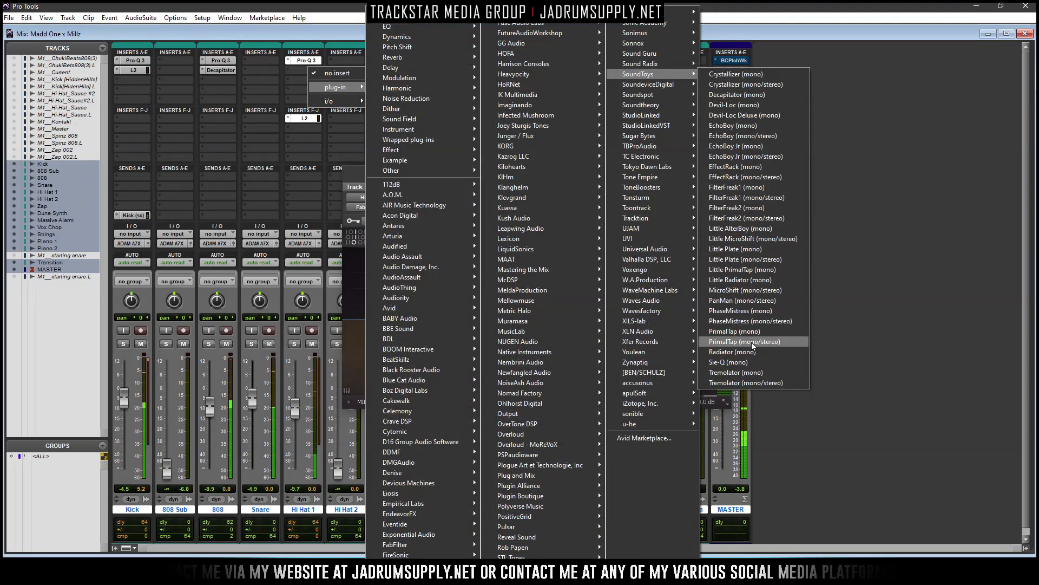
{"action": "left_click", "coordinate": [750, 301]}
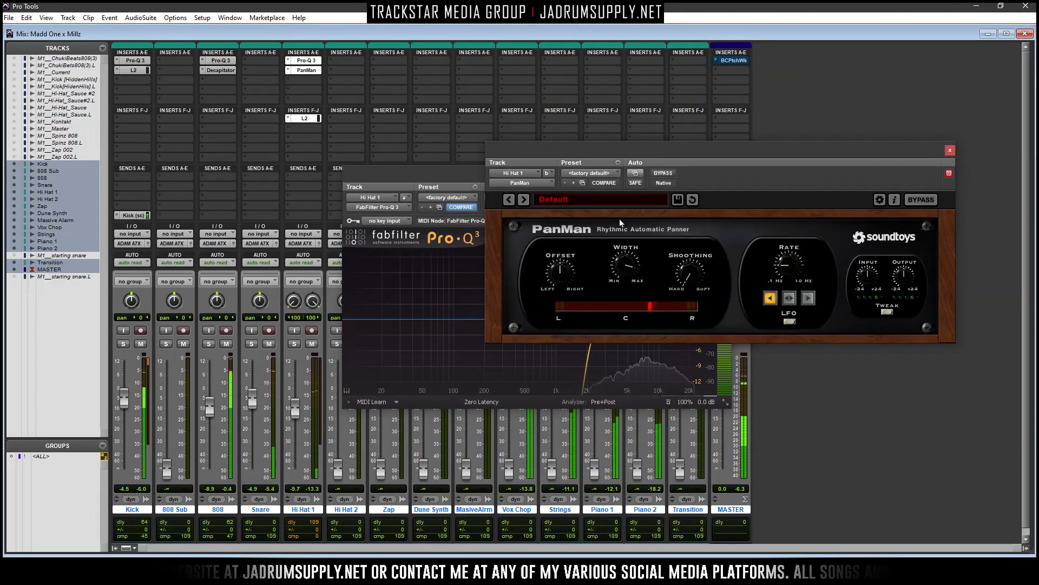
Load the user preset TMG-2 Pan-o-Ramic Snare Rolls in Hi Hat 1's PanMan
{"action": "left_click", "coordinate": [564, 198]}
{"action": "mouse_move", "coordinate": [595, 201]}
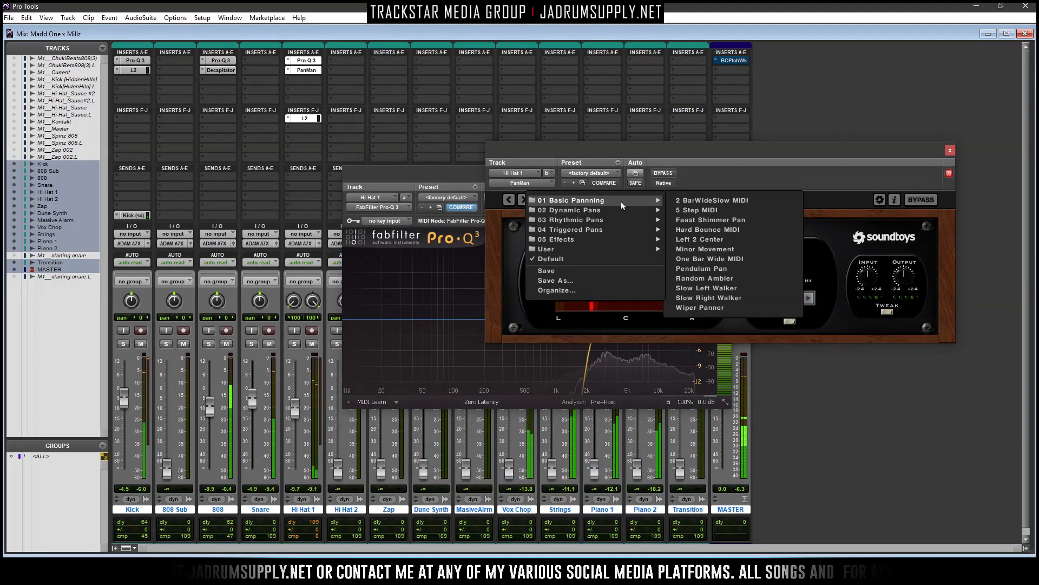
{"action": "mouse_move", "coordinate": [574, 230]}
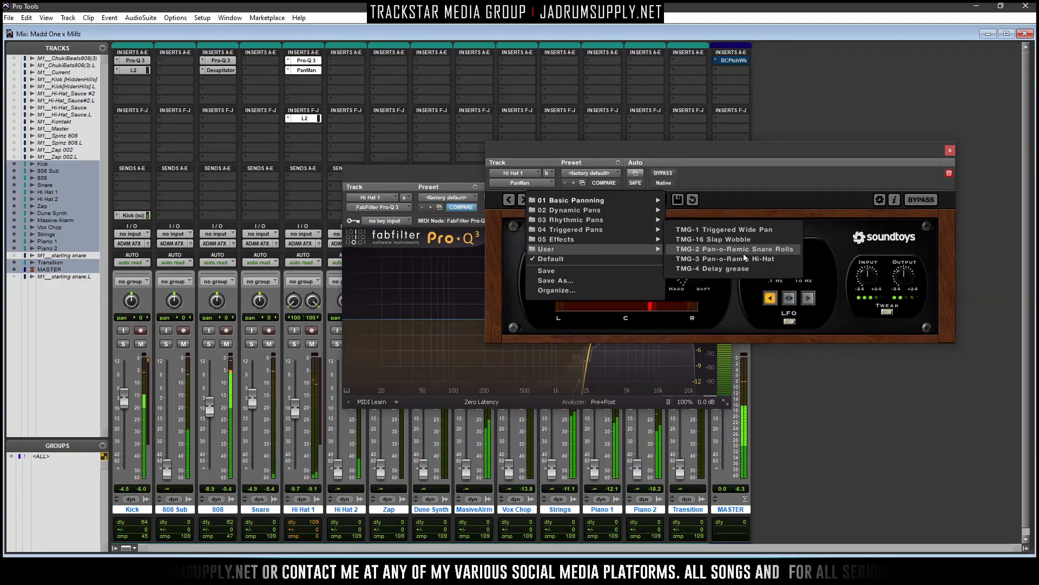
{"action": "left_click", "coordinate": [701, 239]}
{"action": "left_click_drag", "start_coordinate": [687, 271], "coordinate": [690, 227]}
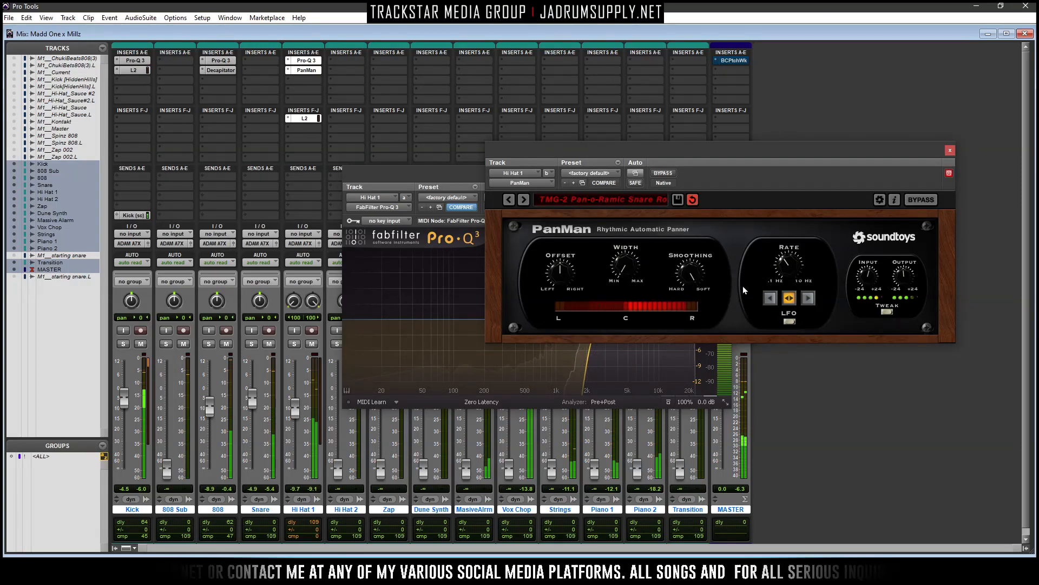
{"action": "left_click_drag", "start_coordinate": [787, 278], "coordinate": [796, 290]}
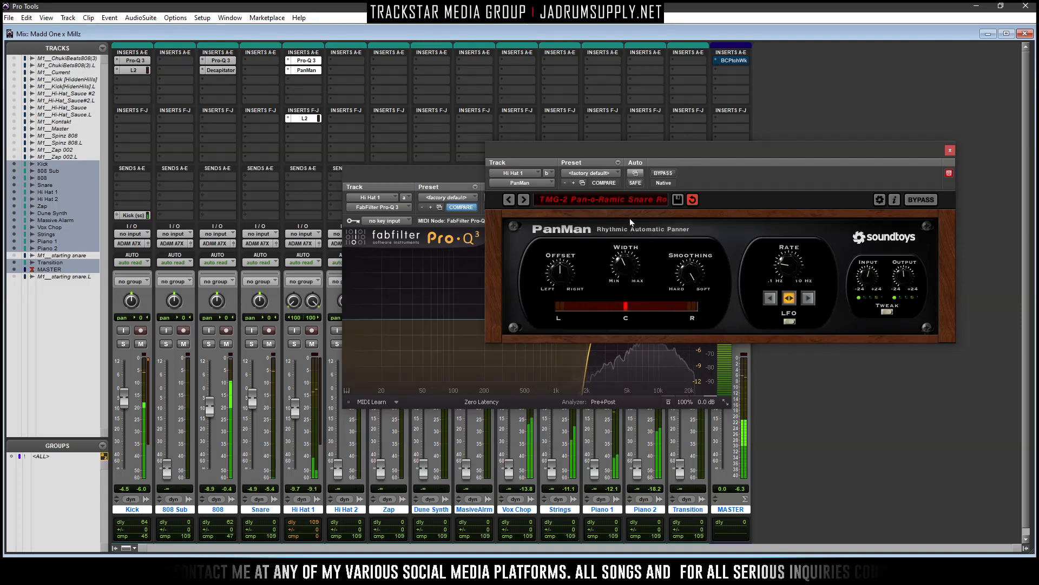
Show PanMan's tweak settings, reduce its panning width and rate, and close all of Hi Hat 1's plug-in windows
{"action": "left_click", "coordinate": [886, 312]}
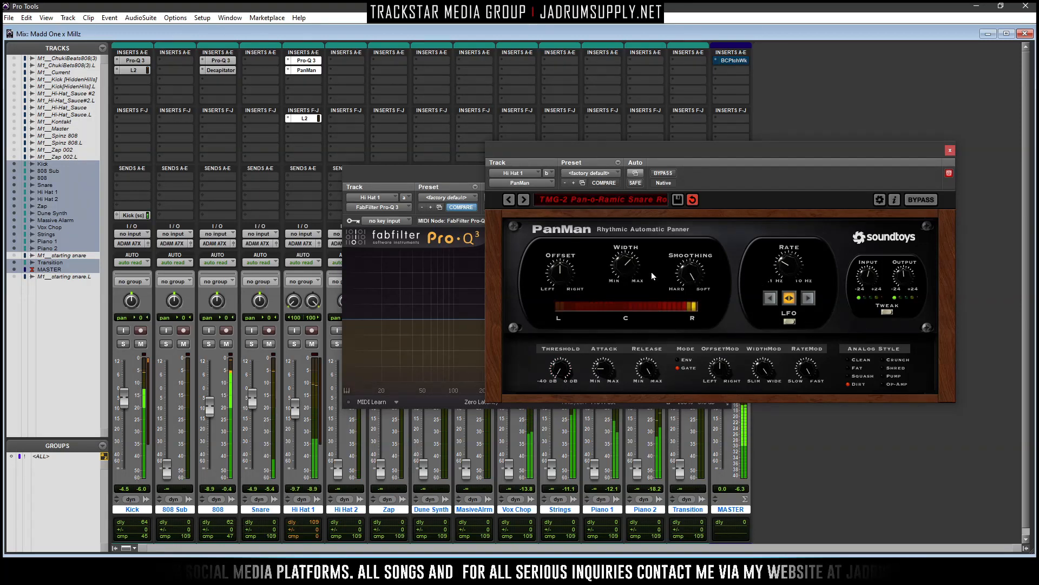
{"action": "left_click_drag", "start_coordinate": [629, 268], "coordinate": [631, 296]}
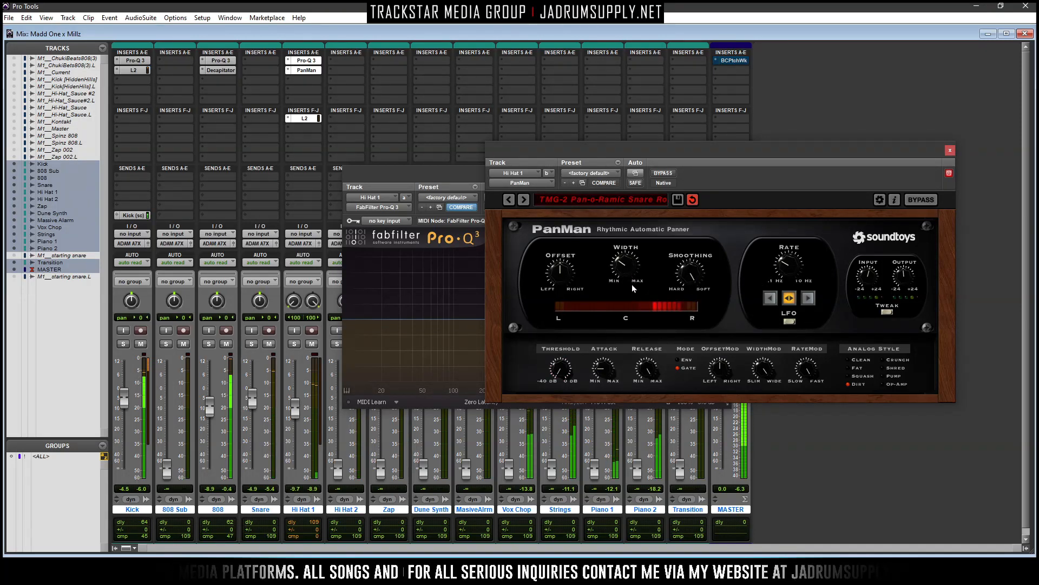
{"action": "left_click_drag", "start_coordinate": [798, 265], "coordinate": [788, 281]}
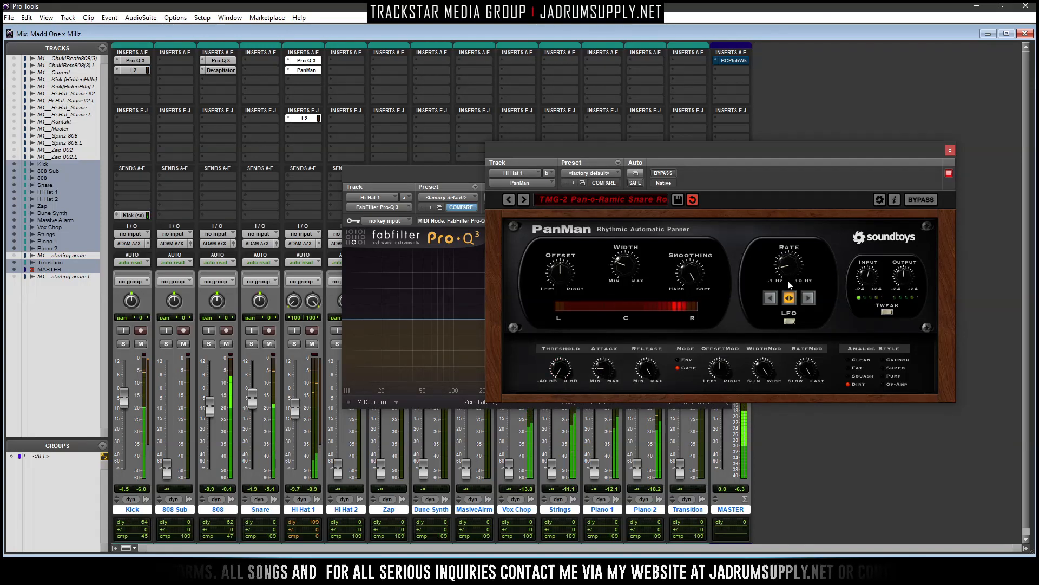
{"action": "left_click", "coordinate": [950, 151]}
{"action": "left_click", "coordinate": [726, 174]}
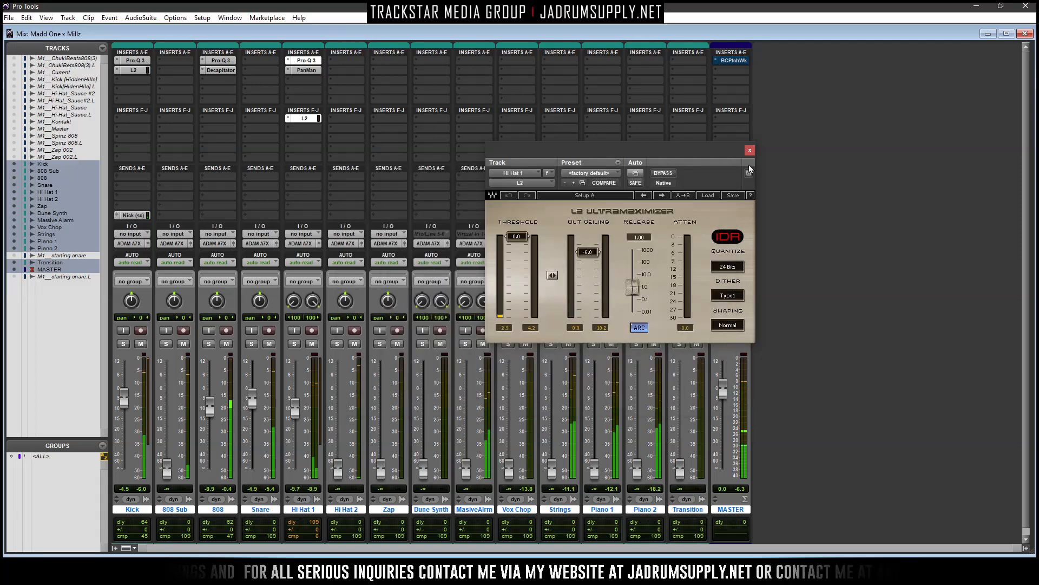
{"action": "left_click", "coordinate": [750, 150]}
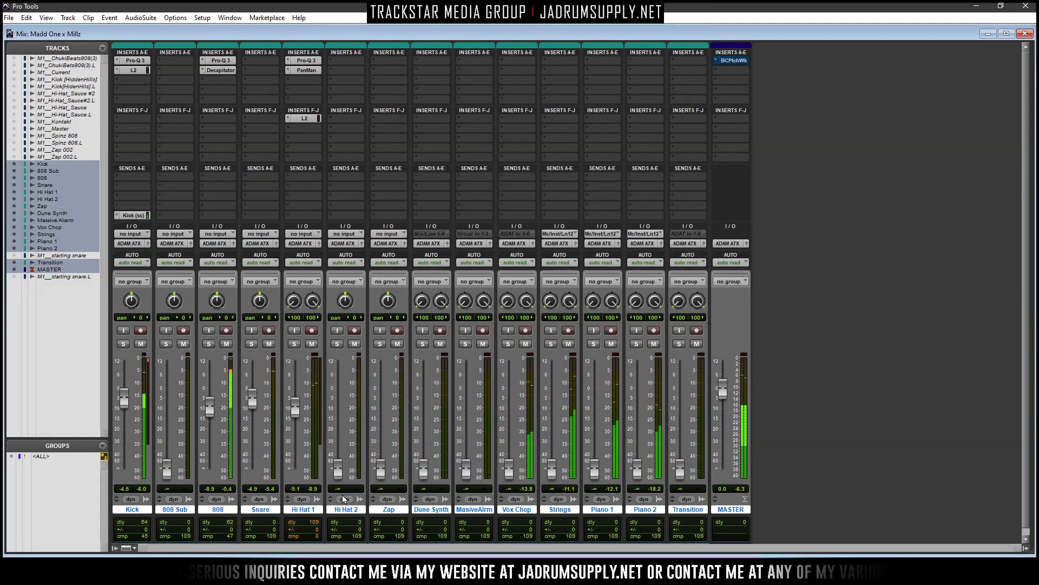
Set the Hi Hat 1 fader to -8.8 dB and raise the Hi Hat 2 fader to -6.2 dB
{"action": "left_click_drag", "start_coordinate": [294, 412], "coordinate": [294, 412]}
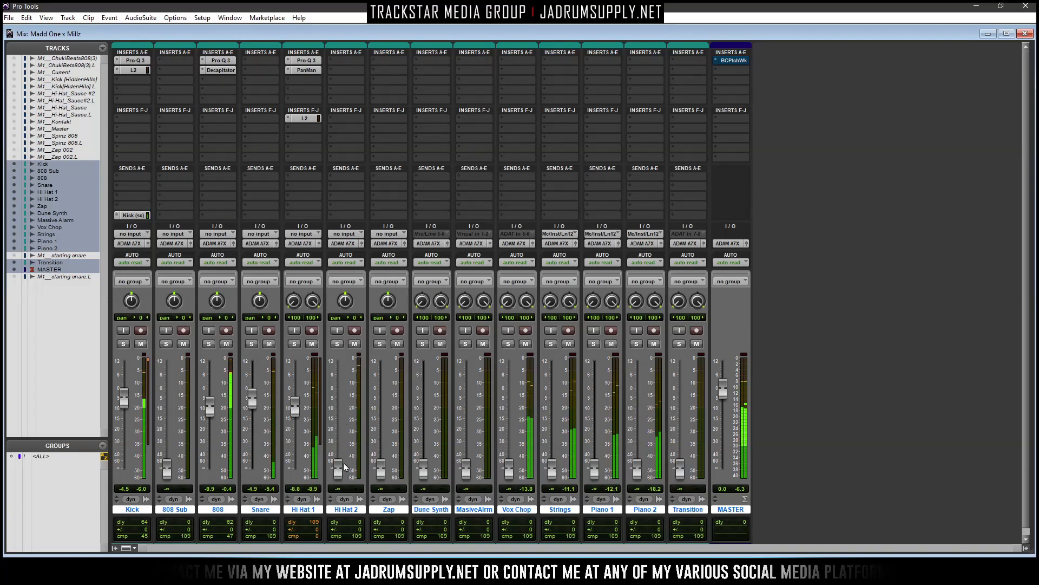
{"action": "left_click_drag", "start_coordinate": [339, 475], "coordinate": [342, 420]}
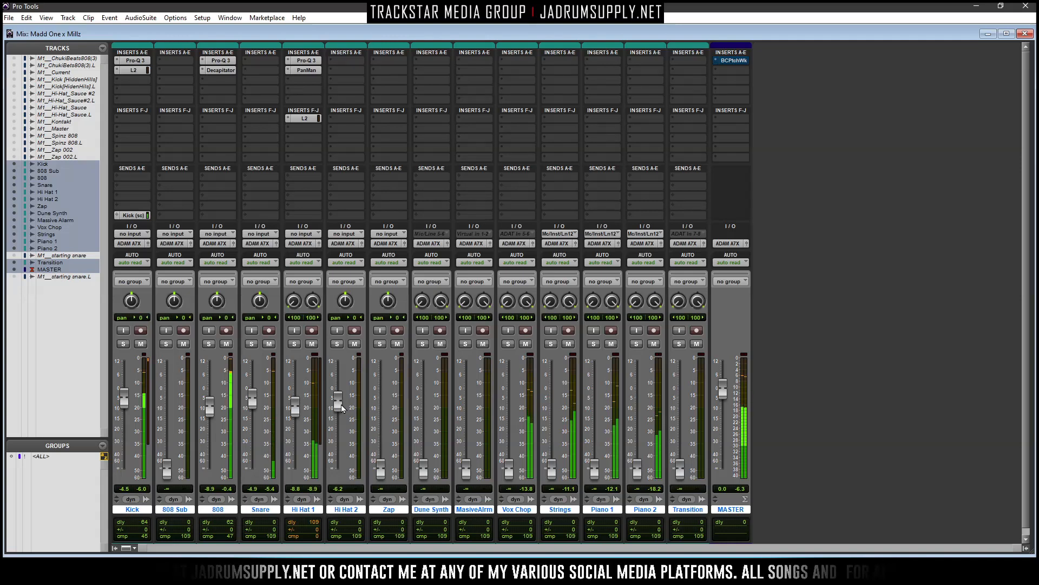
Reset the output ceiling of Hi Hat 1's L2 limiter, and lower its threshold and ceiling together to -10.0 dB
{"action": "left_click", "coordinate": [306, 118]}
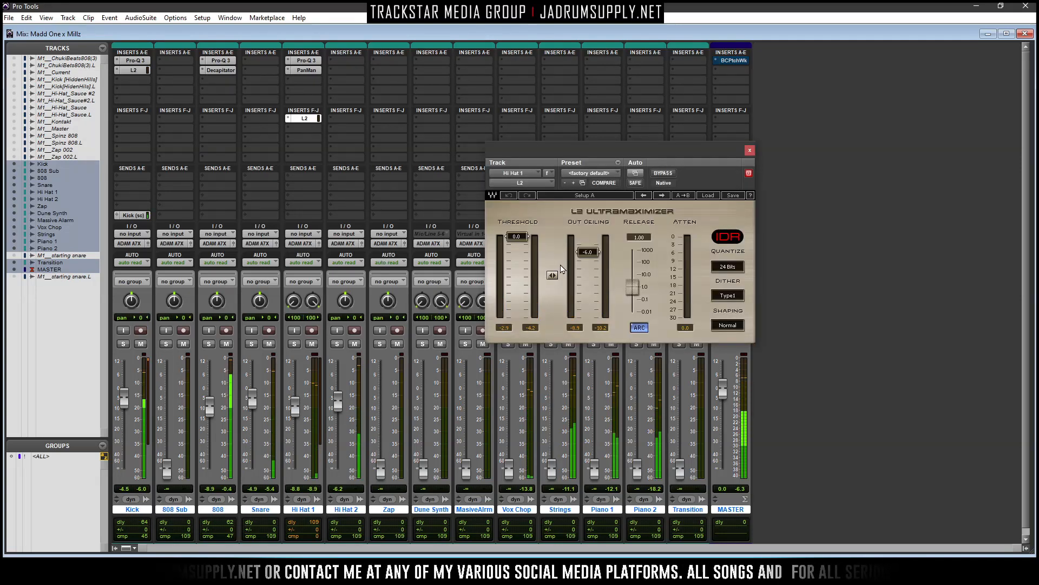
{"action": "left_click", "coordinate": [589, 252], "text": "alt"}
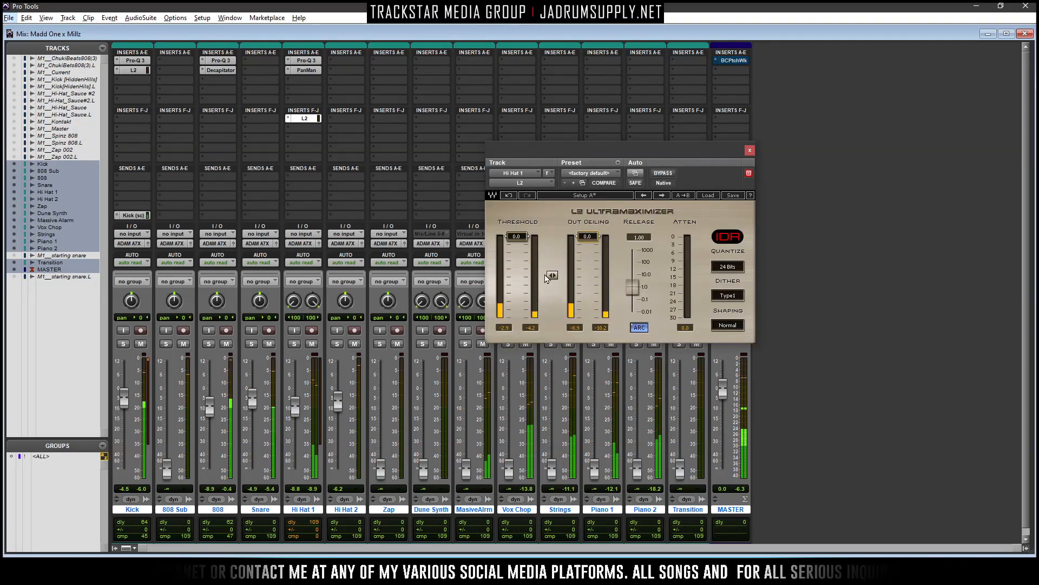
{"action": "left_click_drag", "start_coordinate": [551, 276], "coordinate": [551, 305]}
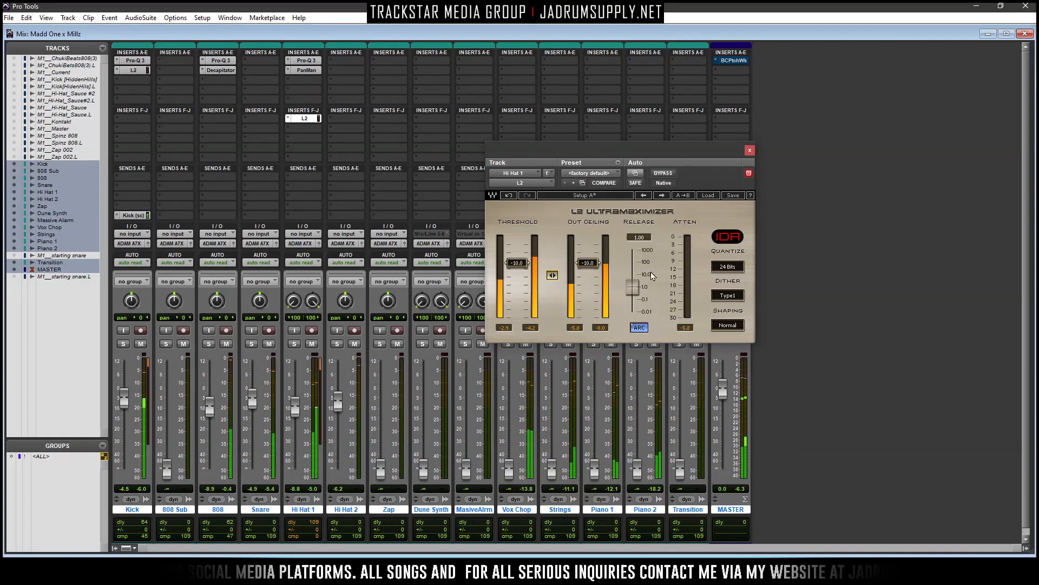
{"action": "left_click", "coordinate": [749, 151]}
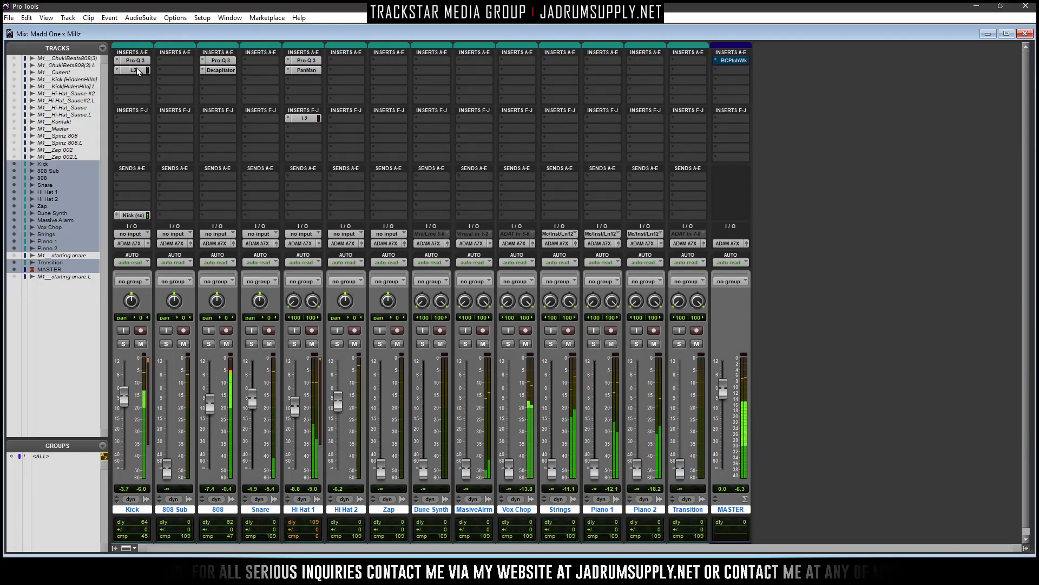
Set the Kick's L2 limiter to a -3.5 dB threshold, a -3.5 dB output ceiling and a 0.01 release
{"action": "left_click", "coordinate": [125, 79]}
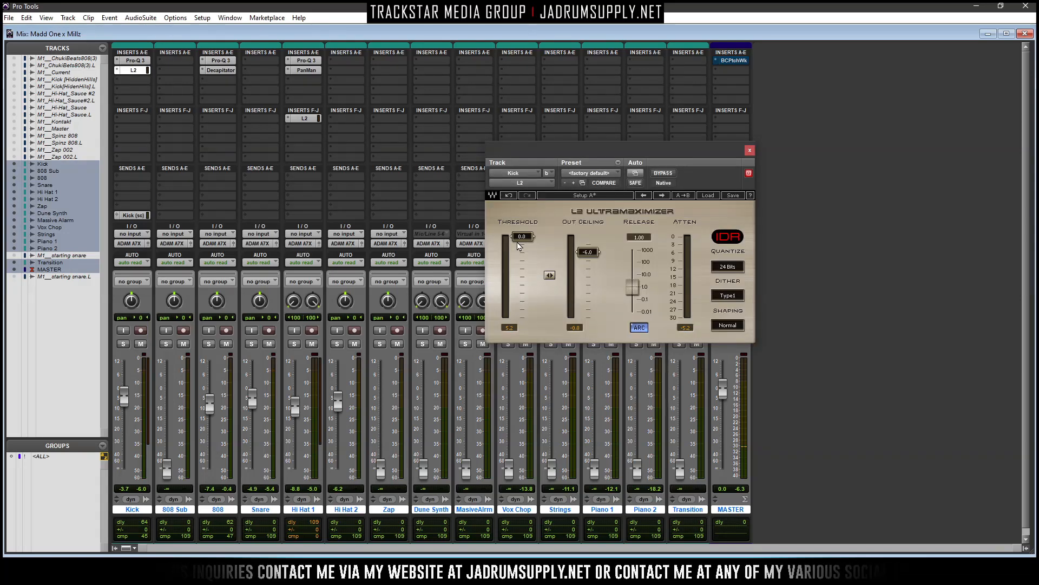
{"action": "key", "text": "space"}
{"action": "left_click_drag", "start_coordinate": [523, 242], "coordinate": [522, 241]}
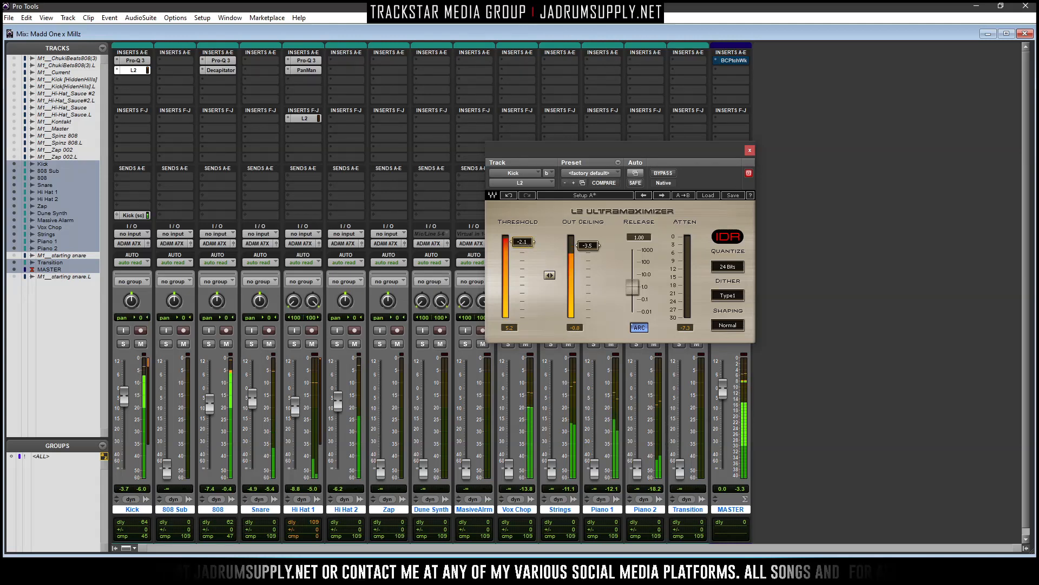
{"action": "key", "text": "Return"}
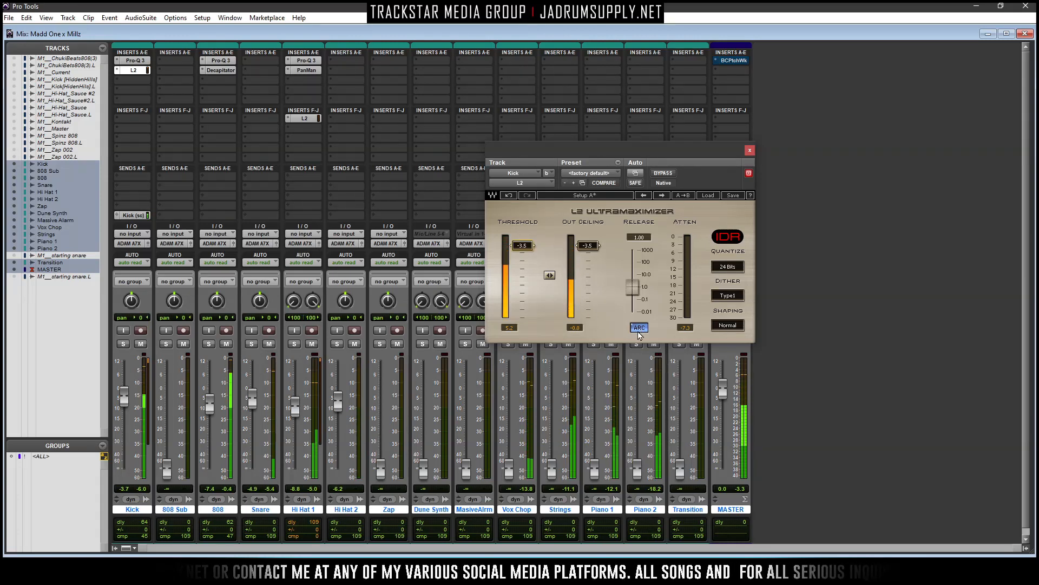
{"action": "left_click_drag", "start_coordinate": [632, 287], "coordinate": [632, 318]}
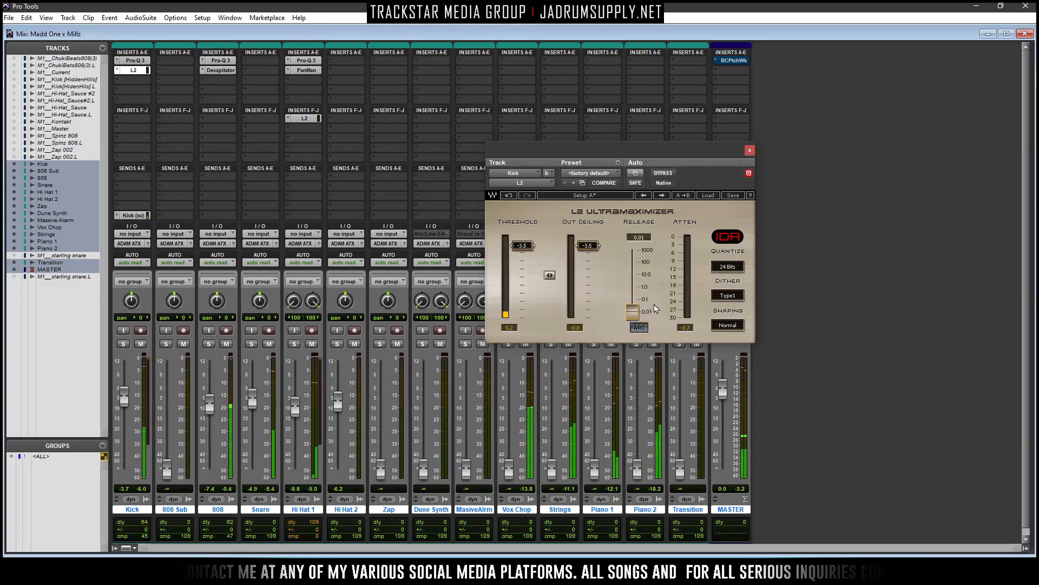
{"action": "left_click", "coordinate": [750, 151]}
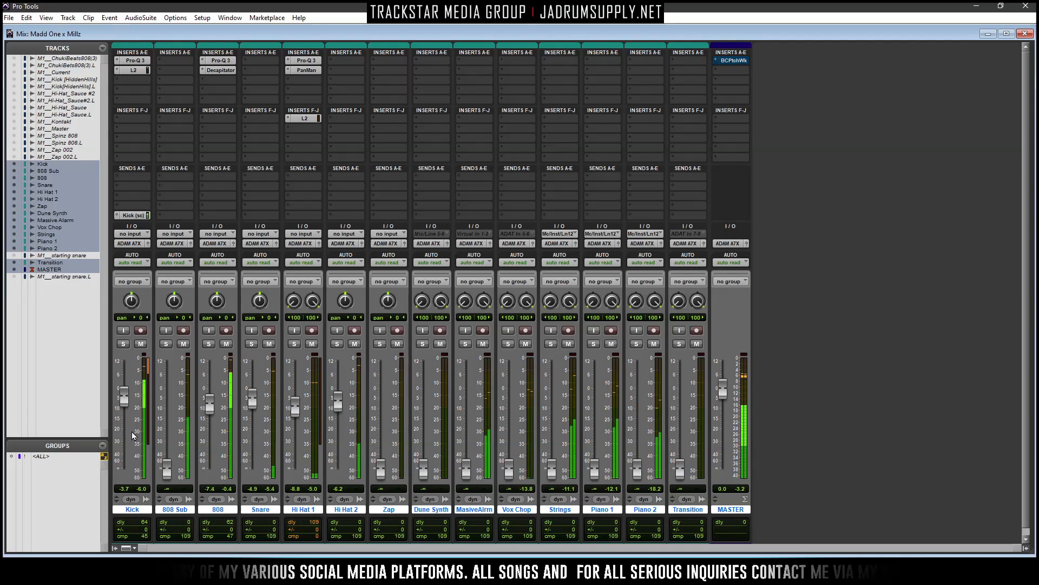
Set the faders to -4.5 dB on the Kick, -2.5 dB on the Snare, -8.1 dB on Hi Hat 2, and -18.5 dB on Vox Chop
{"action": "left_click_drag", "start_coordinate": [125, 400], "coordinate": [124, 411]}
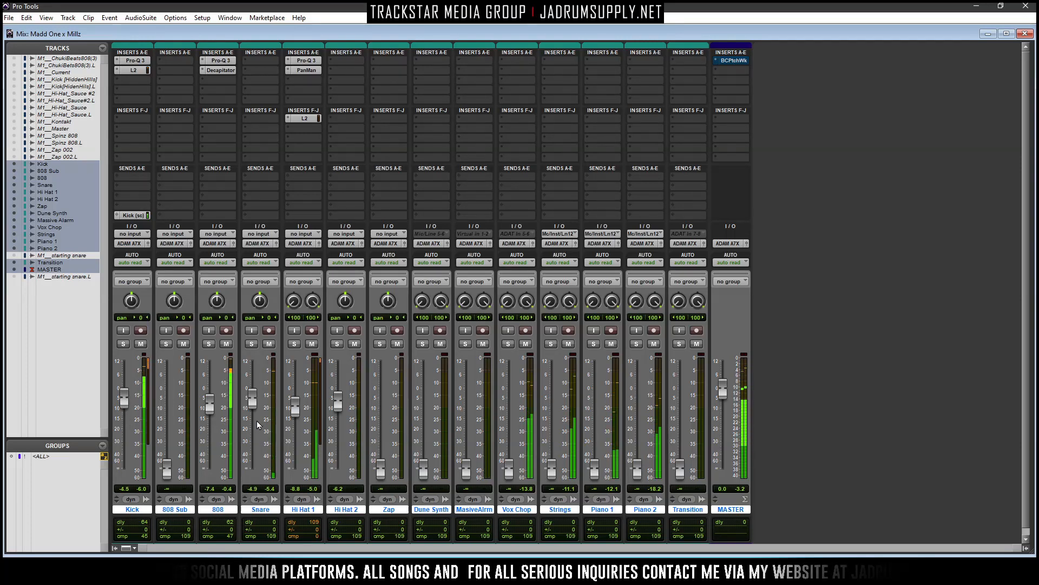
{"action": "left_click_drag", "start_coordinate": [252, 402], "coordinate": [252, 392]}
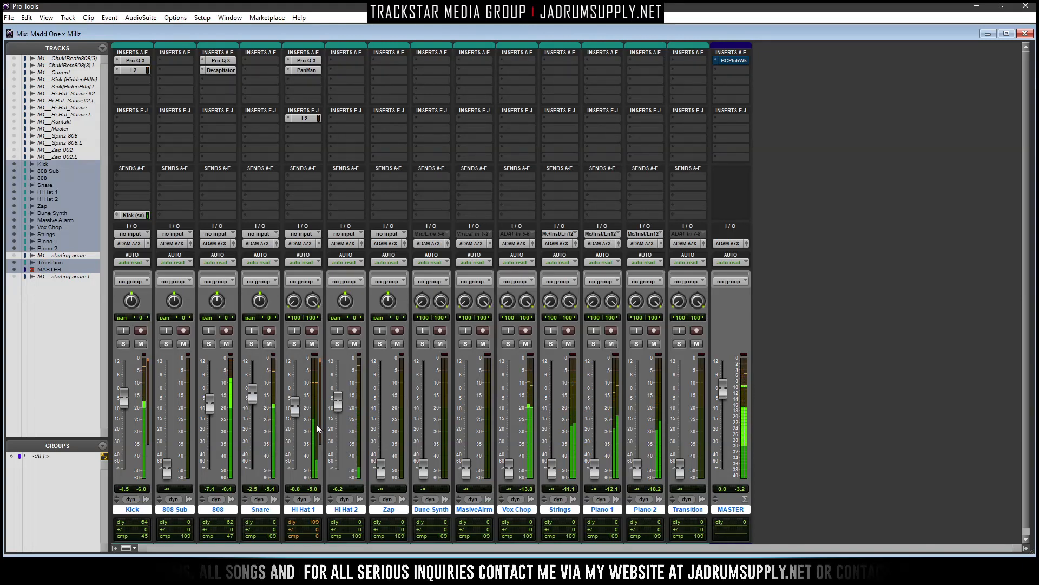
{"action": "left_click_drag", "start_coordinate": [336, 406], "coordinate": [341, 445]}
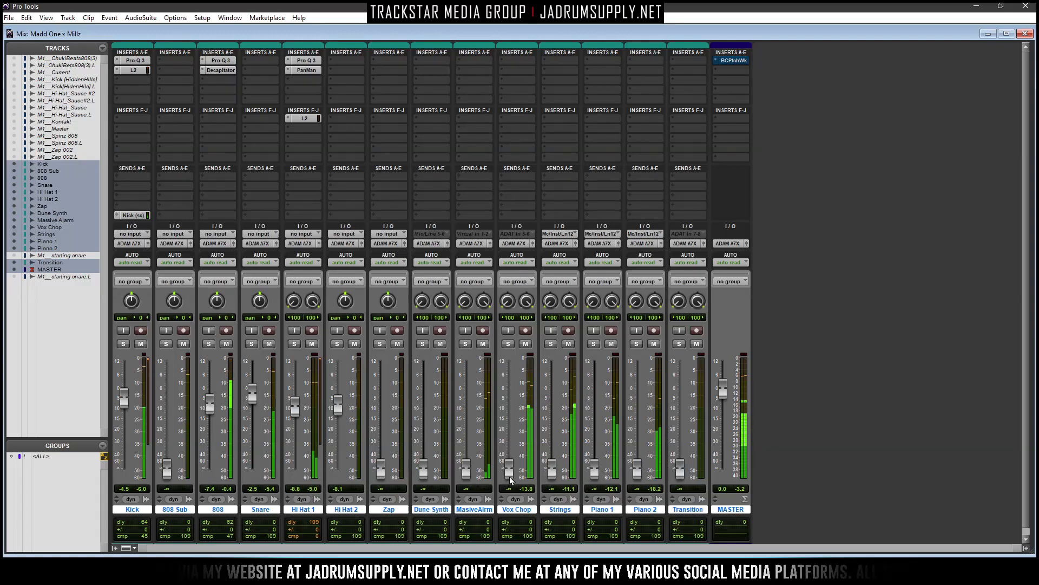
{"action": "left_click_drag", "start_coordinate": [509, 475], "coordinate": [508, 430]}
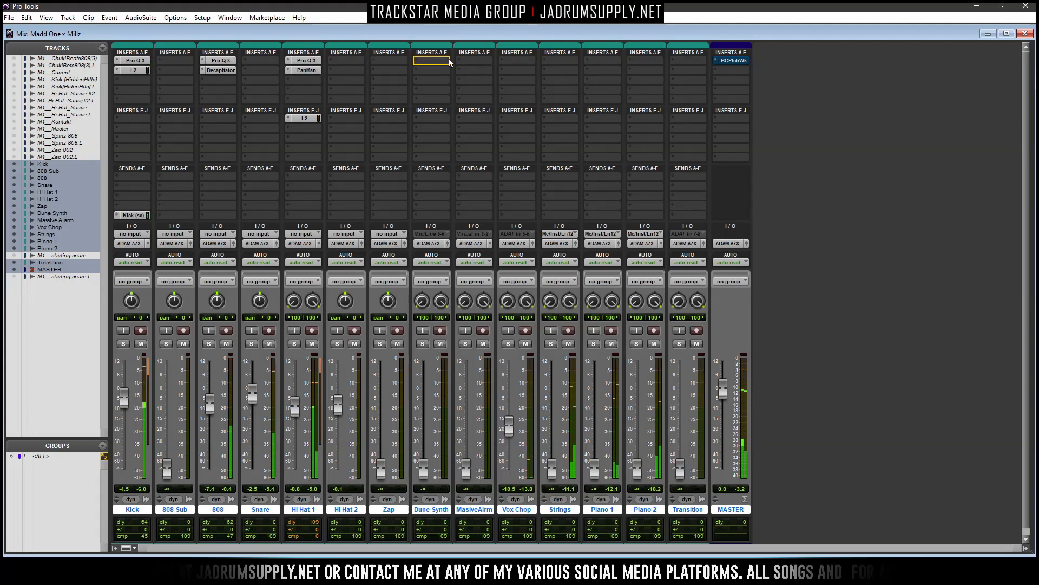
Copy Hi Hat 1's Pro-Q 3 equalizer to the first insert slot of Vox Chop and open the copy
{"action": "left_click", "coordinate": [515, 64]}
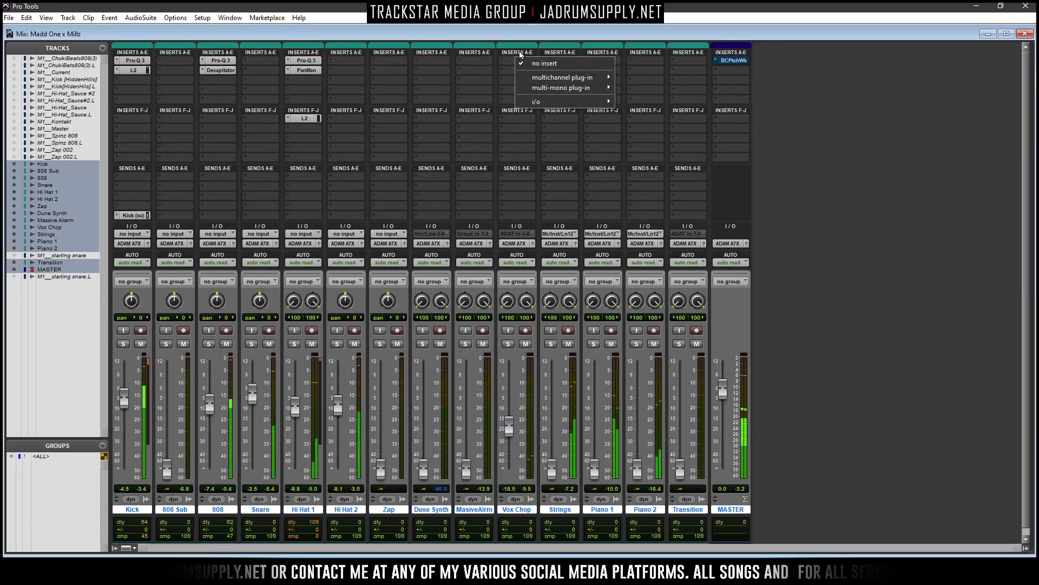
{"action": "left_click", "coordinate": [518, 51]}
{"action": "left_click_drag", "start_coordinate": [314, 64], "coordinate": [511, 61]}
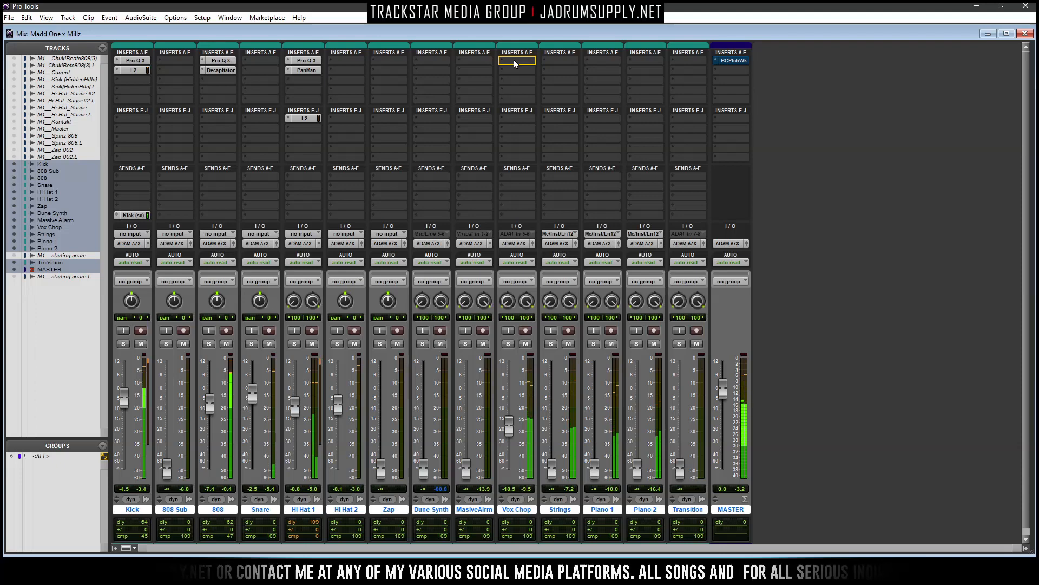
{"action": "left_click", "coordinate": [515, 60]}
{"action": "left_click", "coordinate": [515, 61]}
{"action": "left_click", "coordinate": [514, 61]}
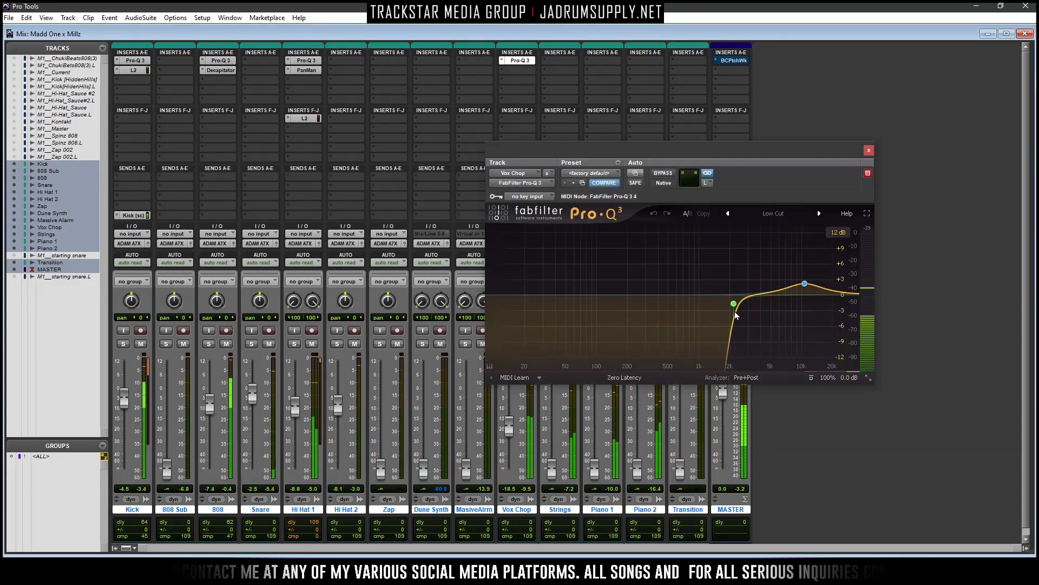
Move Vox Chop's low cut down to about 200 Hz, reduce its high bell boost, and lower its fader to -19.6 dB
{"action": "left_click_drag", "start_coordinate": [732, 306], "coordinate": [623, 326]}
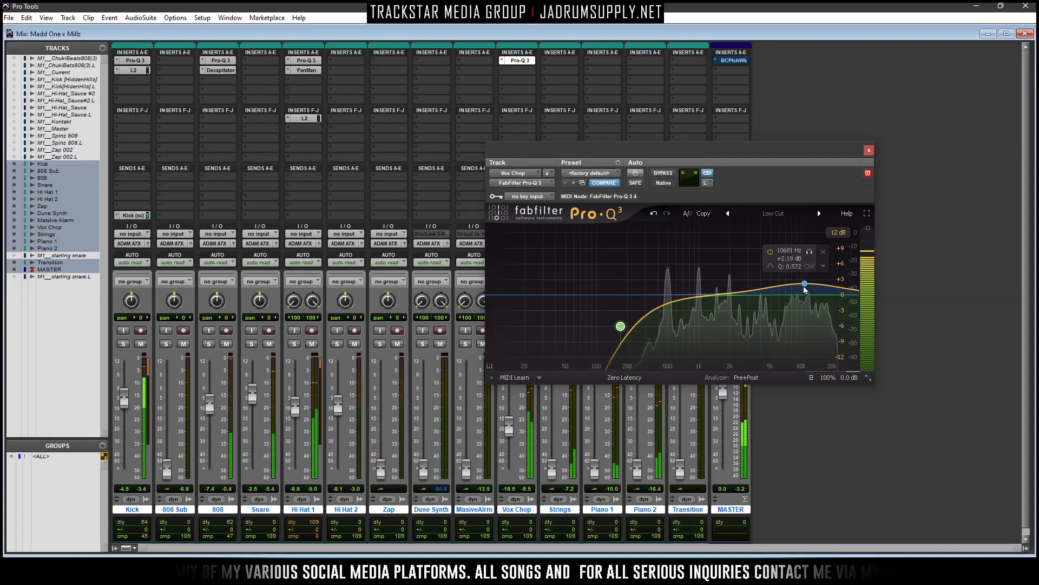
{"action": "left_click_drag", "start_coordinate": [804, 283], "coordinate": [802, 289]}
{"action": "left_click_drag", "start_coordinate": [620, 326], "coordinate": [628, 328]}
{"action": "left_click", "coordinate": [869, 150]}
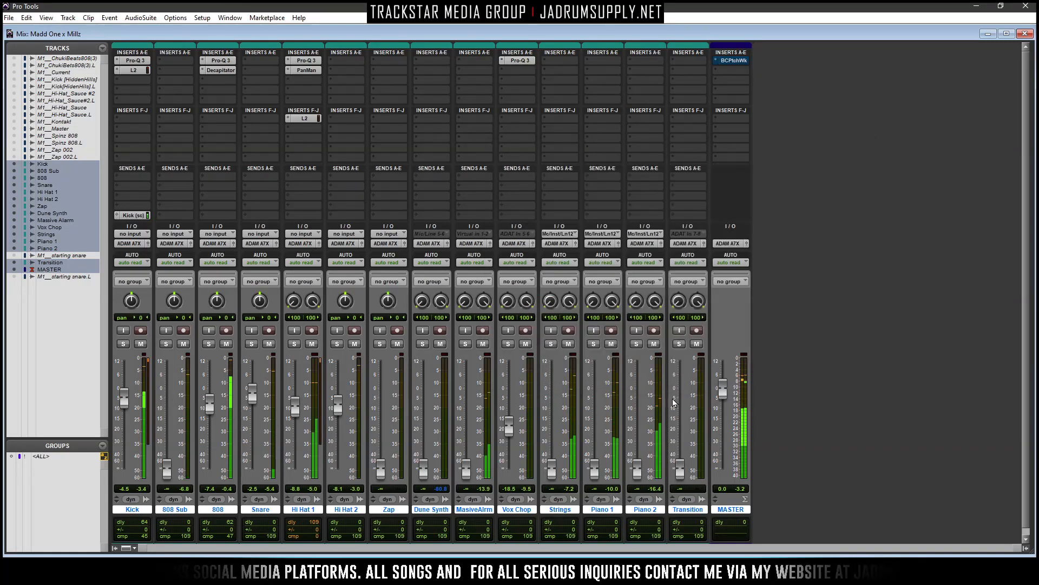
{"action": "left_click_drag", "start_coordinate": [516, 433], "coordinate": [516, 435]}
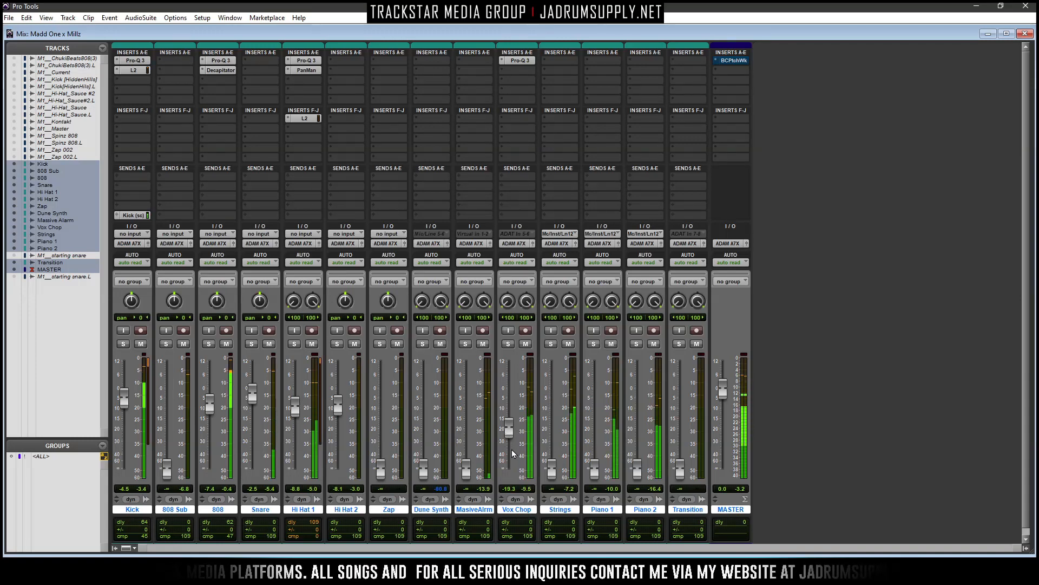
Insert the Native Instruments Choral stereo plug-in in the second insert slot of Vox Chop
{"action": "left_click", "coordinate": [563, 71]}
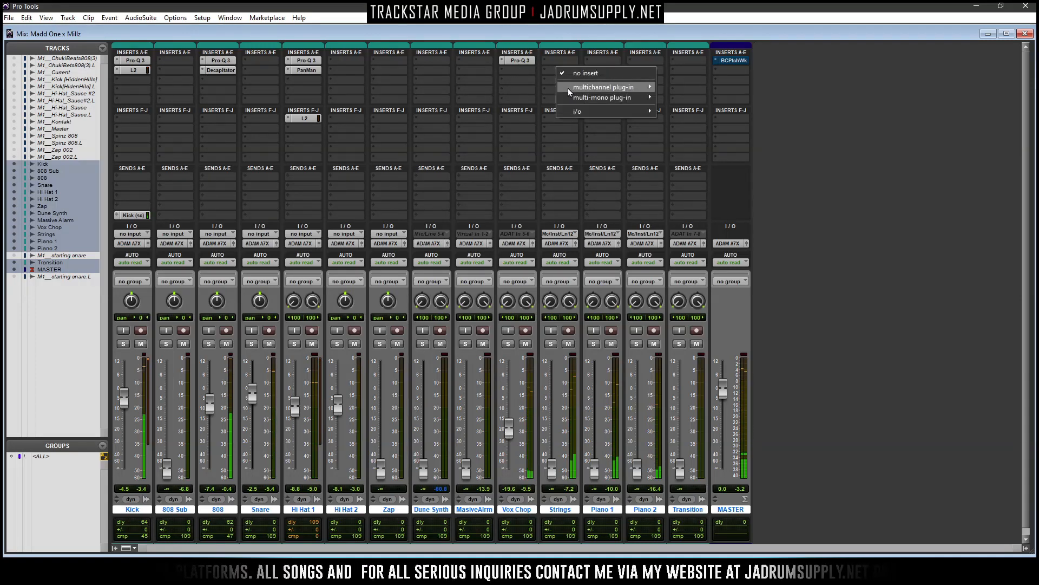
{"action": "mouse_move", "coordinate": [590, 87]}
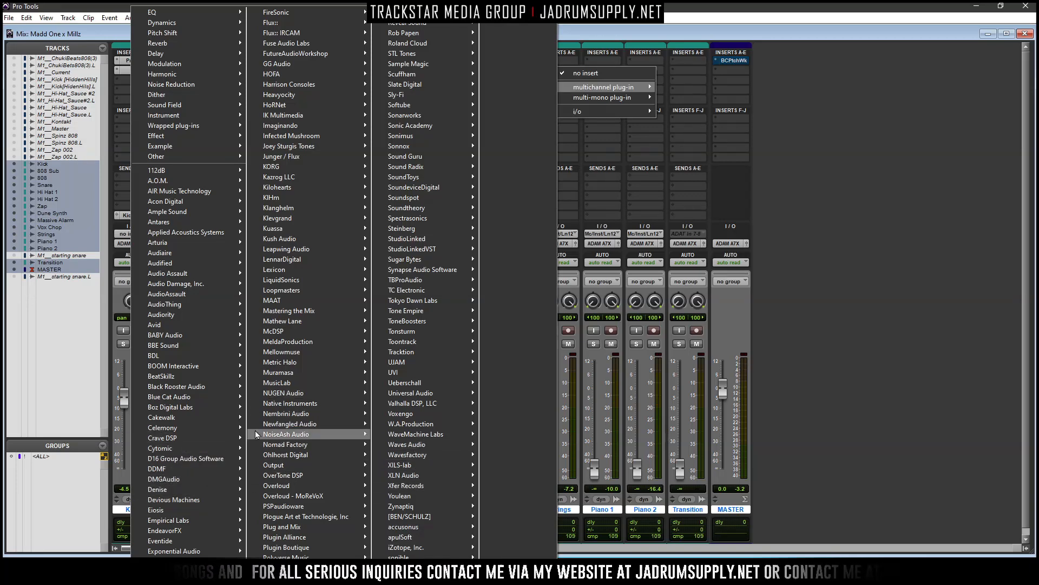
{"action": "mouse_move", "coordinate": [308, 402]}
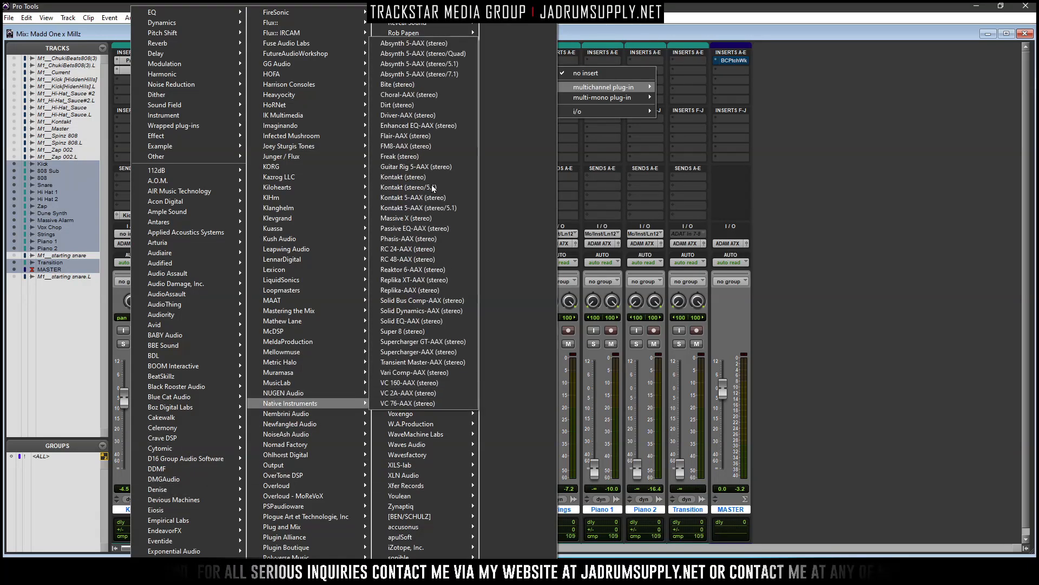
{"action": "left_click", "coordinate": [410, 98]}
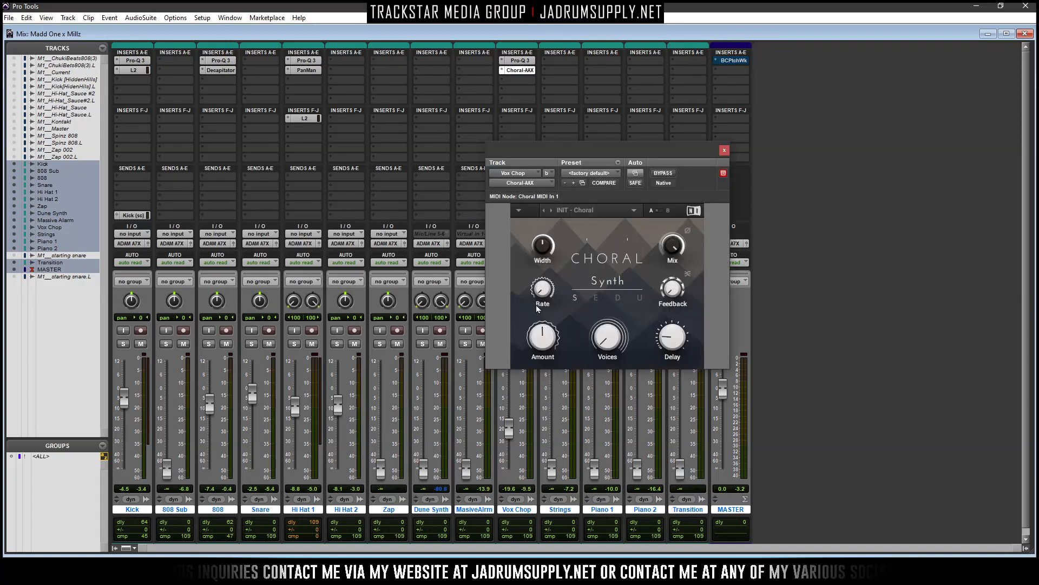
Raise Choral's width and rate, solo Vox Chop, and set Choral's mix to about 54.5%
{"action": "left_click_drag", "start_coordinate": [594, 152], "coordinate": [595, 85]}
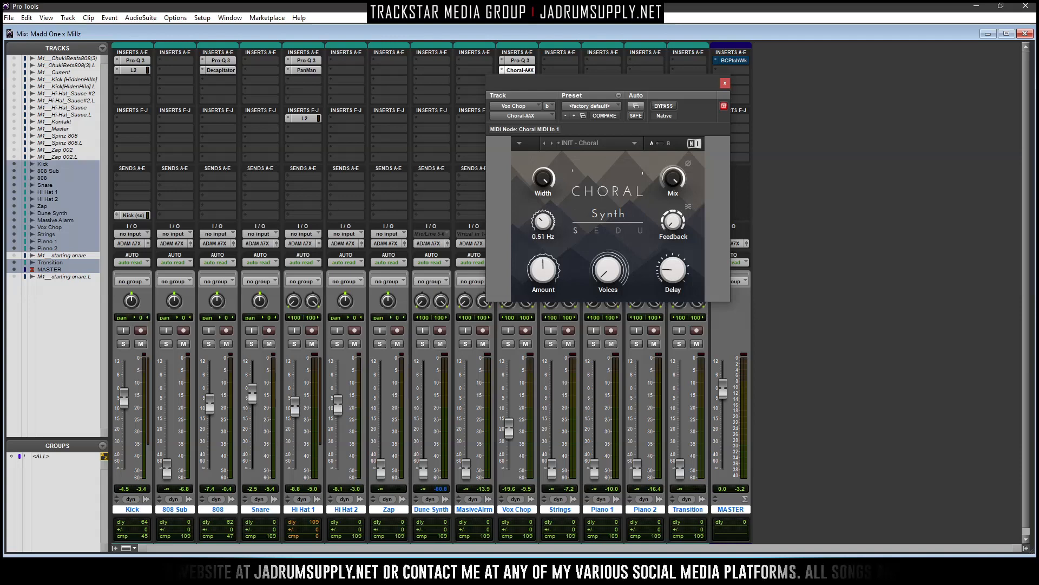
{"action": "key", "text": "space"}
{"action": "left_click_drag", "start_coordinate": [546, 228], "coordinate": [547, 213]}
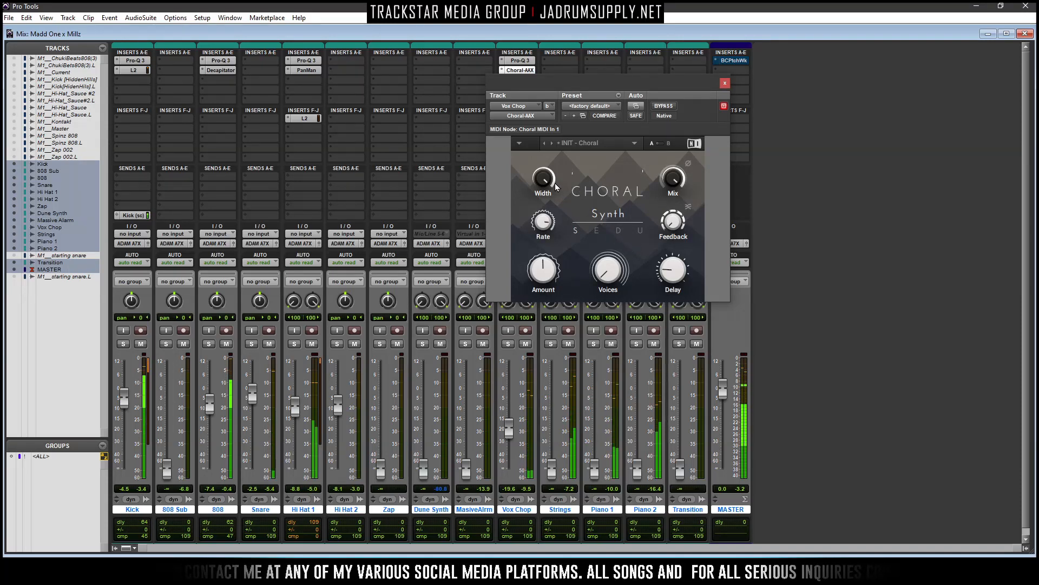
{"action": "left_click", "coordinate": [509, 345]}
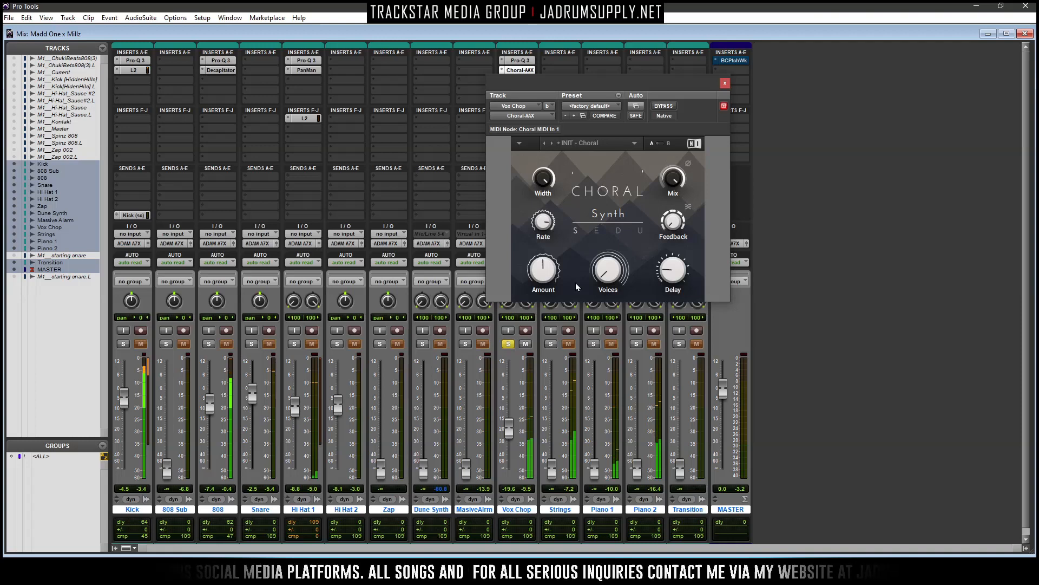
{"action": "mouse_move", "coordinate": [669, 214]}
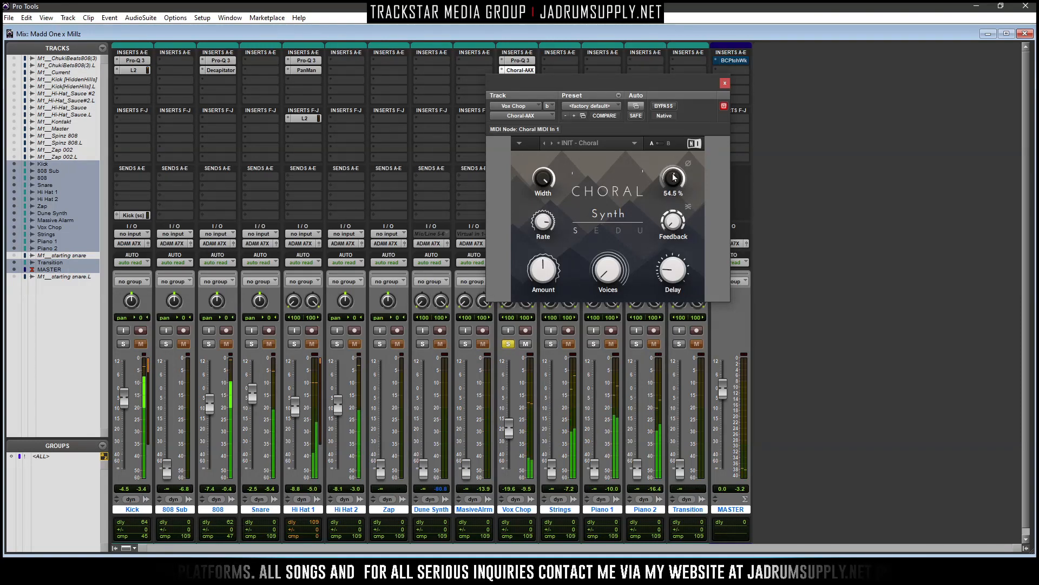
{"action": "left_click", "coordinate": [725, 83]}
Create a send from Vox Chop to a new stereo aux input named Little Plate, and make the aux solo-safe
{"action": "left_click", "coordinate": [514, 176]}
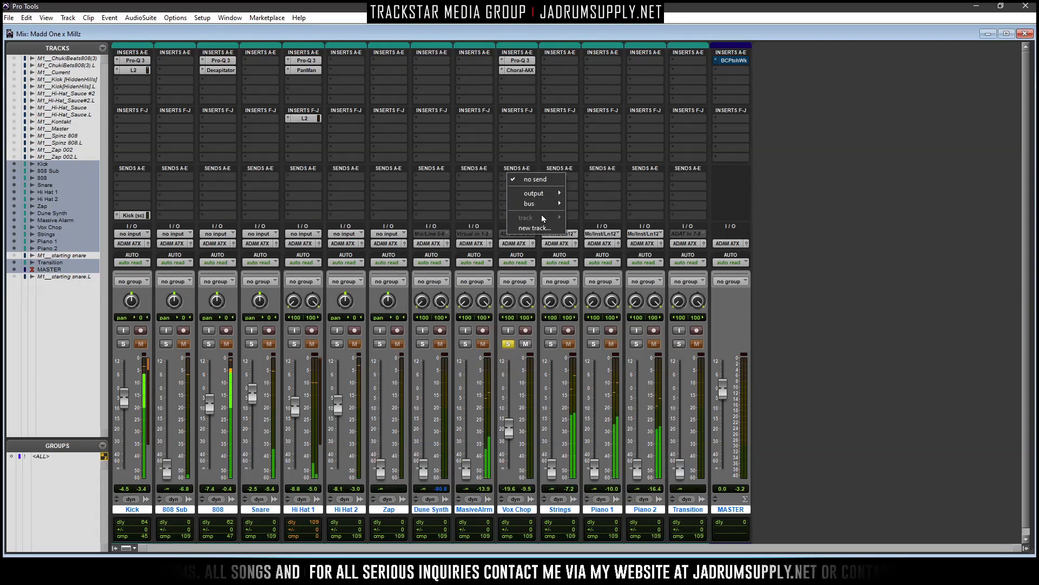
{"action": "left_click", "coordinate": [535, 228]}
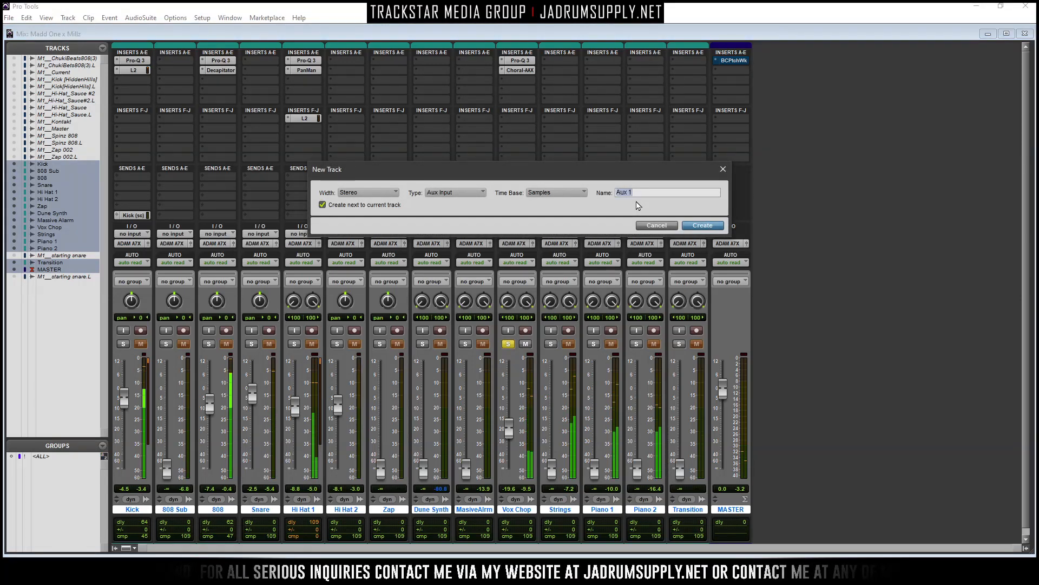
{"action": "type", "text": "Little Plate"}
{"action": "key", "text": "Return"}
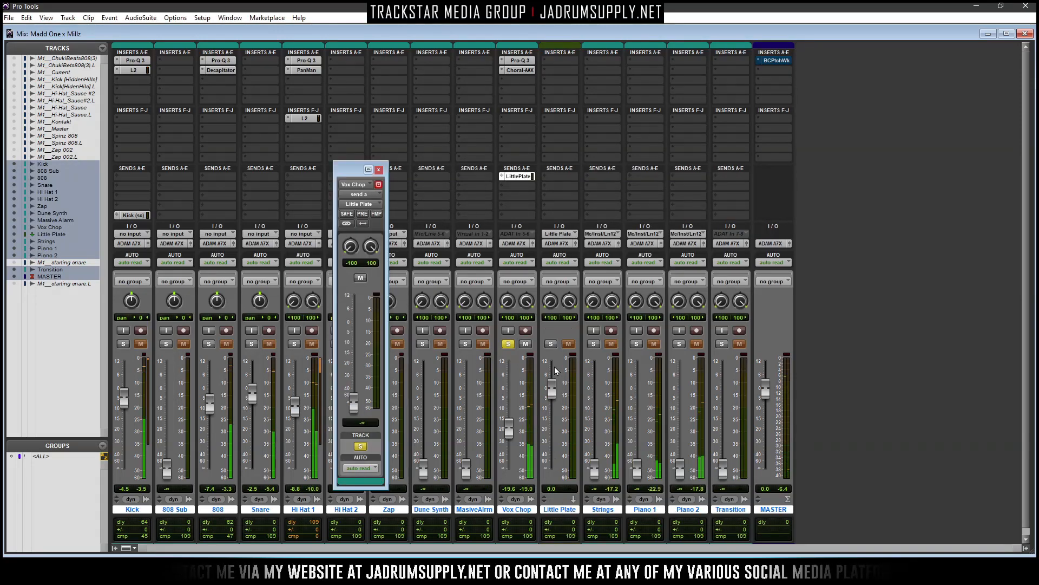
{"action": "left_click", "coordinate": [551, 344], "text": "ctrl"}
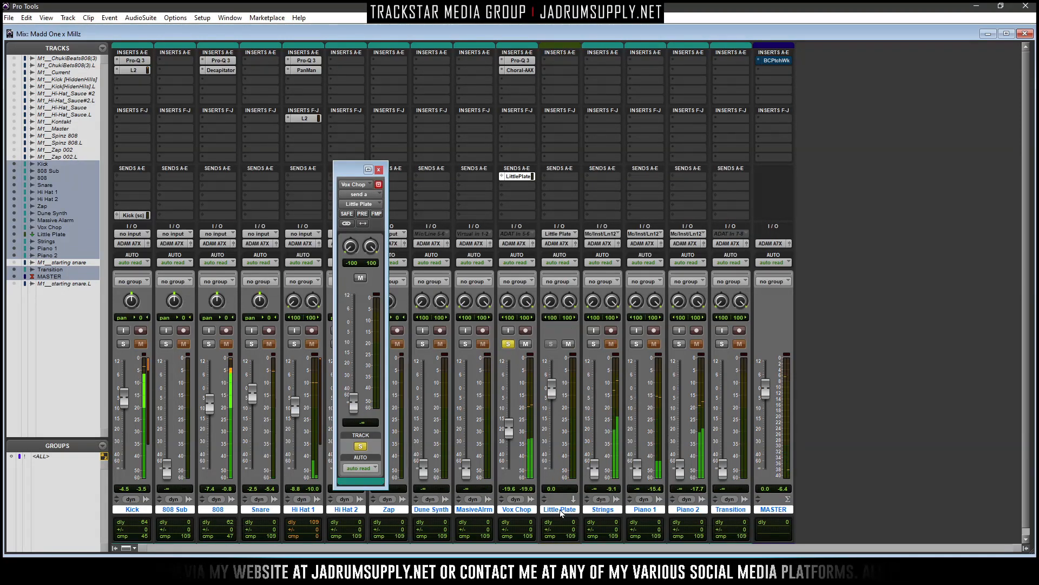
Move the Little Plate track after MASTER and set Vox Chop's send level to 0.0 dB
{"action": "left_click_drag", "start_coordinate": [560, 510], "coordinate": [991, 514]}
{"action": "left_click", "coordinate": [353, 404], "text": "alt"}
Insert the SoundToys Little Plate stereo reverb in the third insert slot of the Little Plate track
{"action": "left_click", "coordinate": [775, 81]}
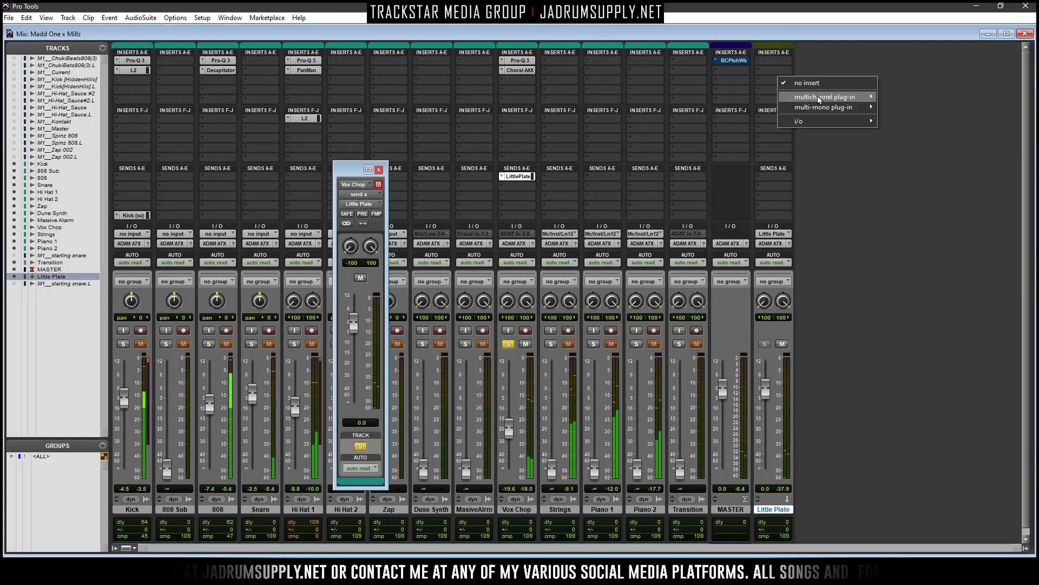
{"action": "mouse_move", "coordinate": [819, 97]}
{"action": "mouse_move", "coordinate": [649, 177]}
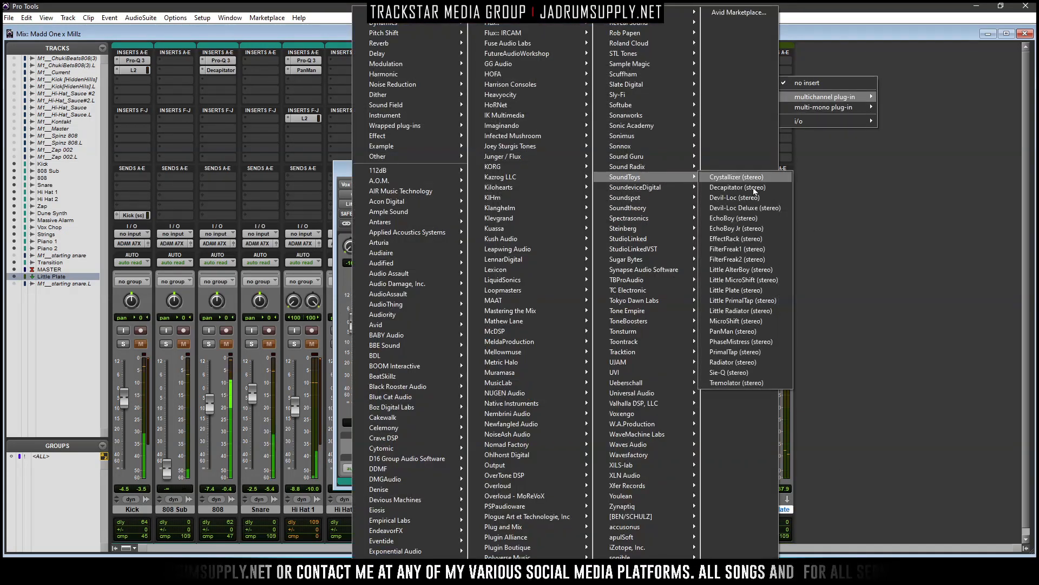
{"action": "left_click", "coordinate": [736, 290]}
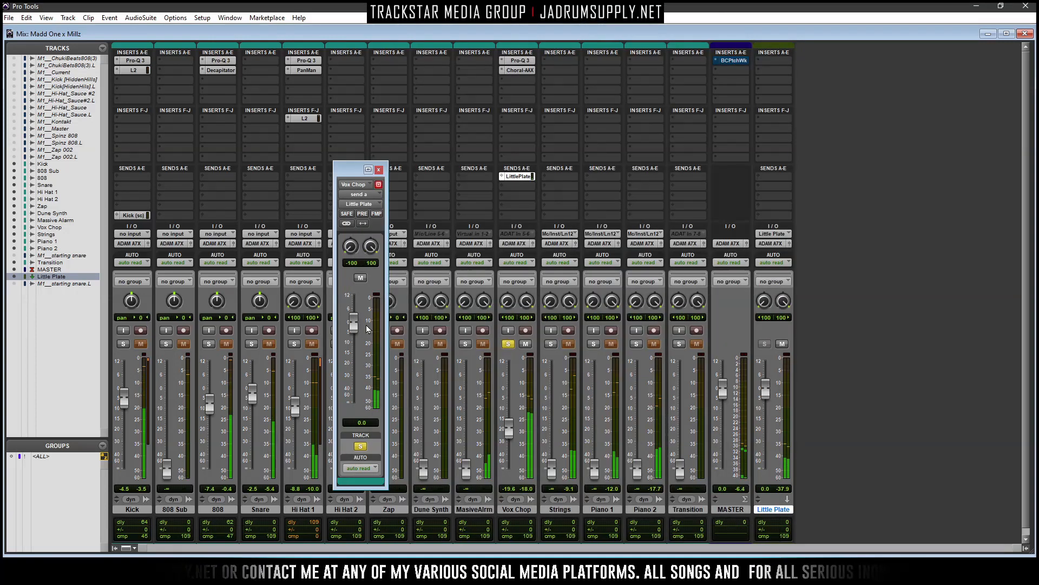
Set the Little Plate reverb's decay to 4.85 seconds, raise its low cut, and turn modulation on
{"action": "left_click_drag", "start_coordinate": [693, 213], "coordinate": [692, 180]}
{"action": "left_click_drag", "start_coordinate": [775, 237], "coordinate": [778, 213]}
{"action": "left_click", "coordinate": [666, 246]}
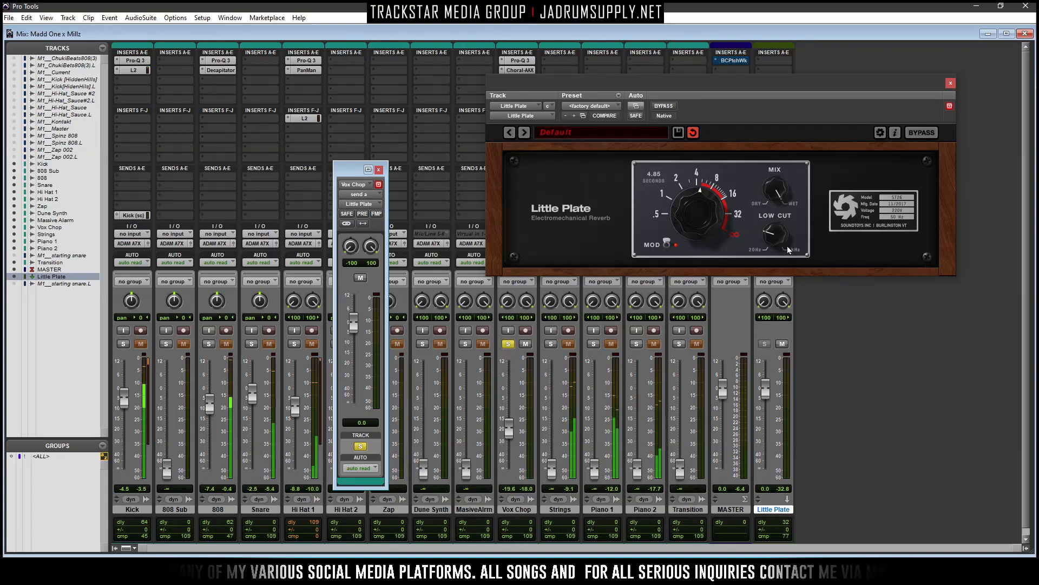
Compare Vox Chop with the Little Plate return muted and unmuted, and take Vox Chop out of solo
{"action": "left_click", "coordinate": [951, 84]}
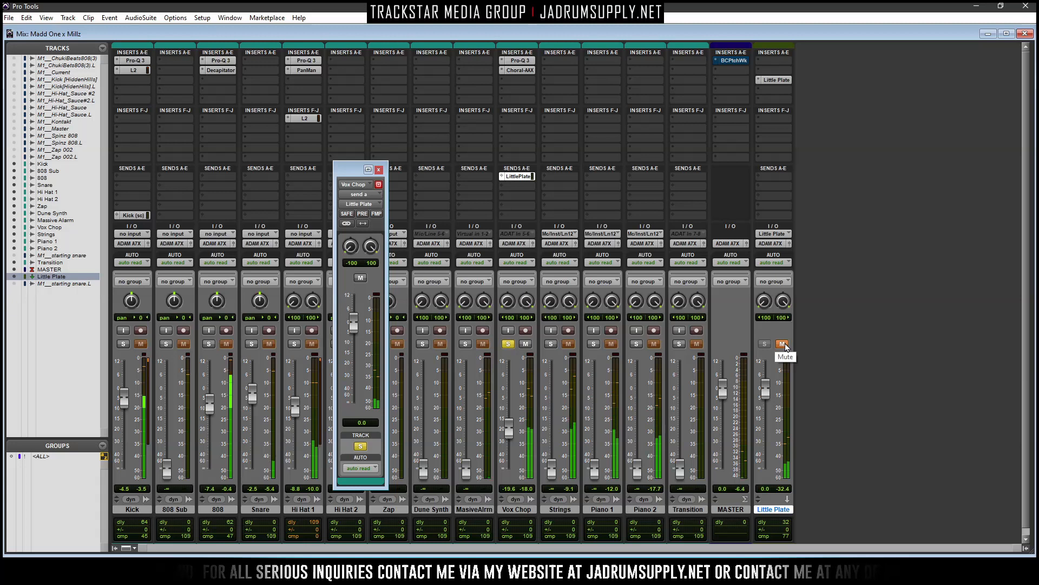
{"action": "left_click", "coordinate": [785, 344]}
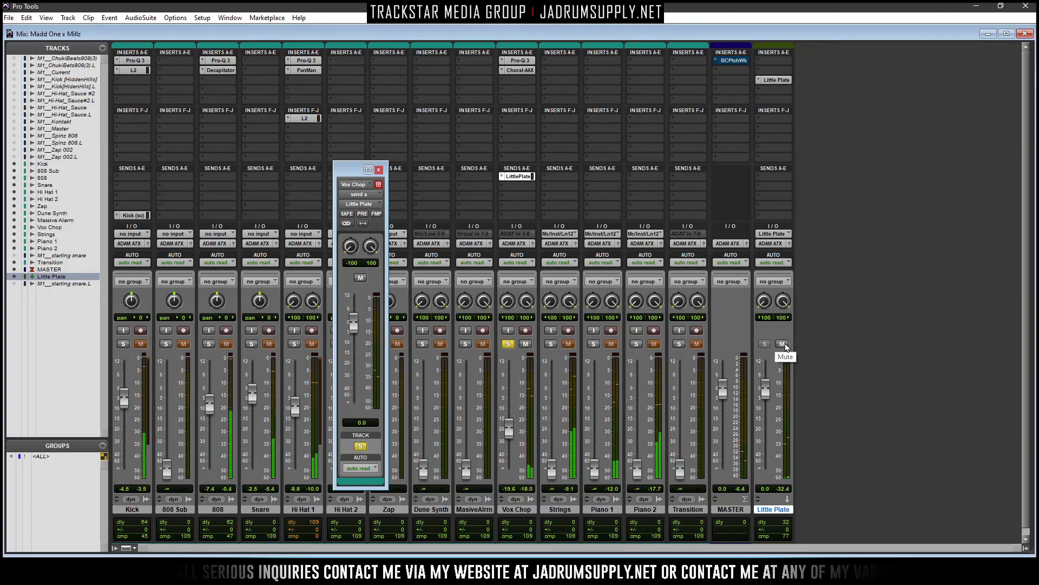
{"action": "left_click", "coordinate": [507, 344]}
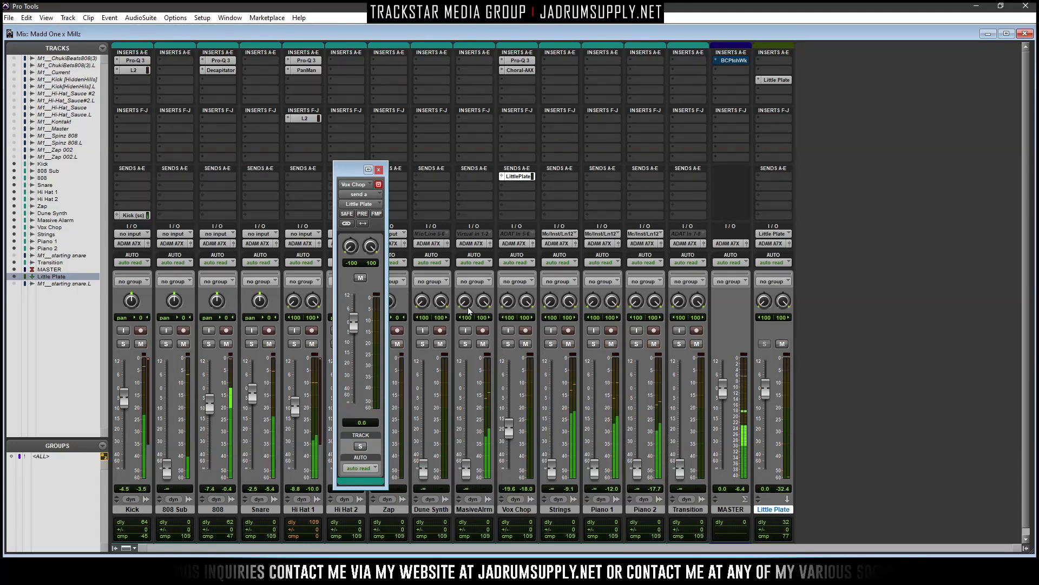
{"action": "left_click", "coordinate": [379, 169]}
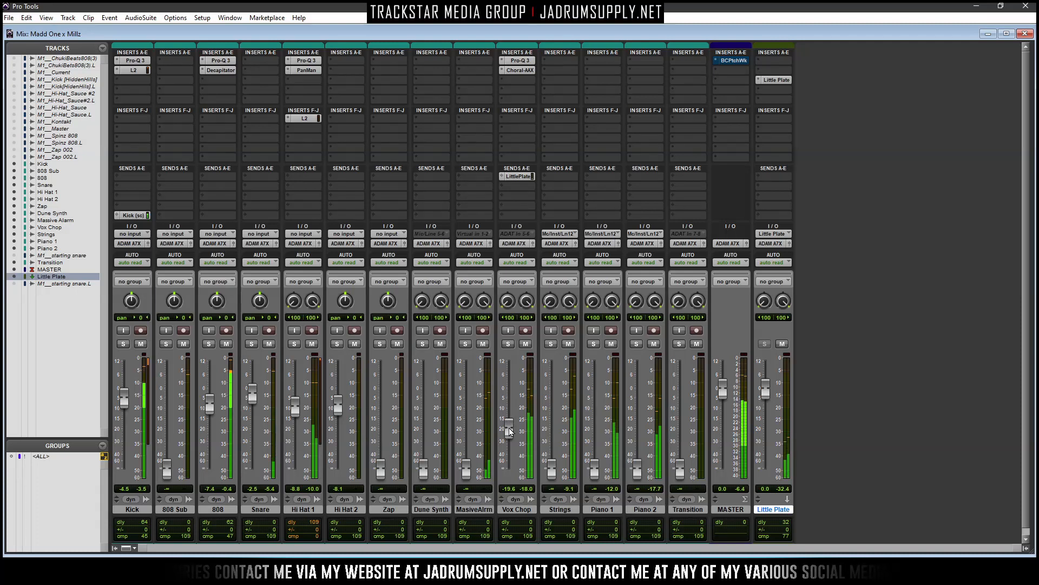
Raise the Strings fader to -11.6 dB and narrow its left-channel pan to 37
{"action": "left_click_drag", "start_coordinate": [551, 470], "coordinate": [553, 424]}
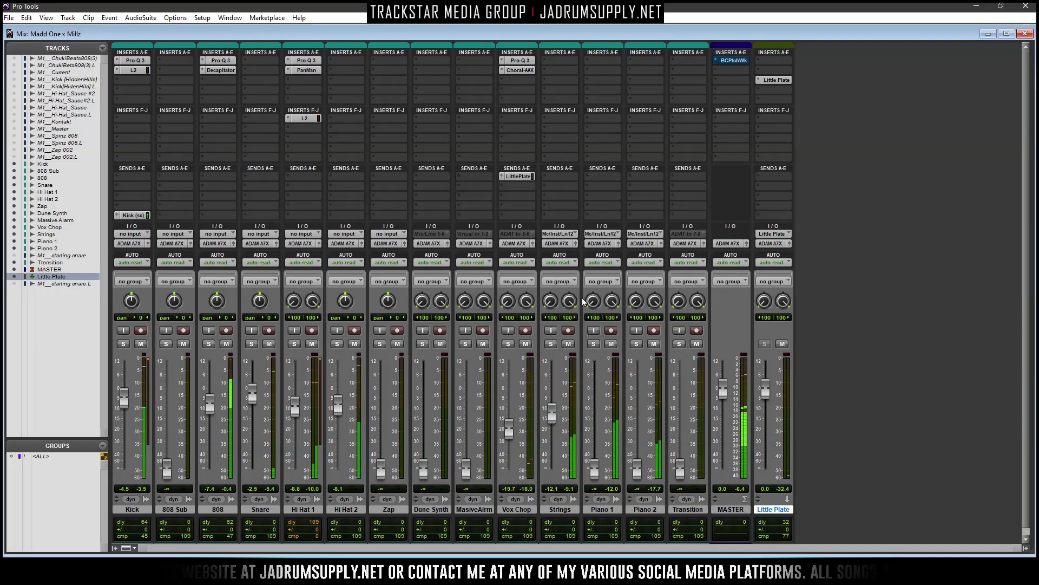
{"action": "left_click_drag", "start_coordinate": [553, 423], "coordinate": [554, 415]}
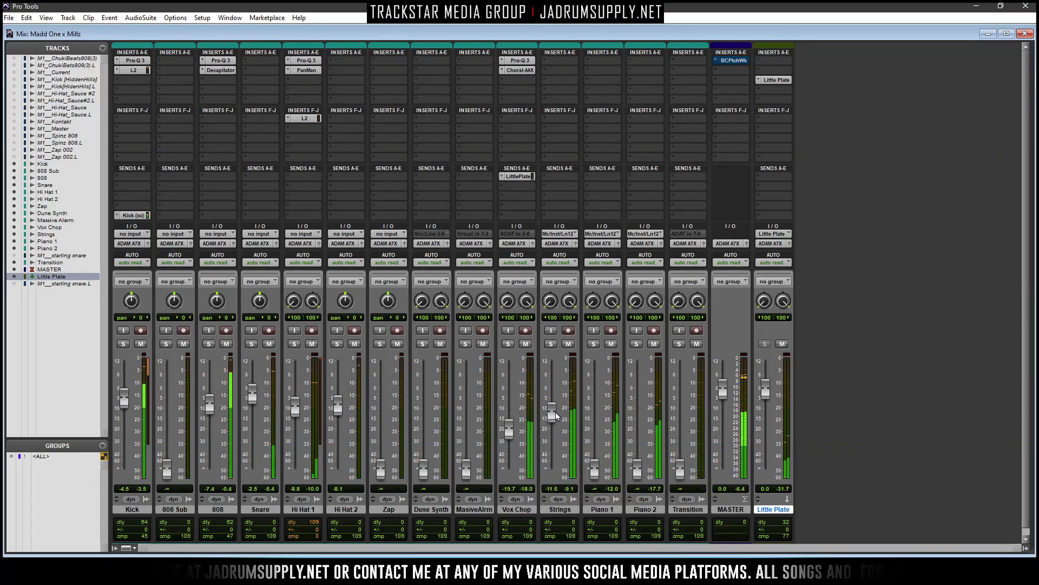
{"action": "left_click_drag", "start_coordinate": [556, 314], "coordinate": [557, 271]}
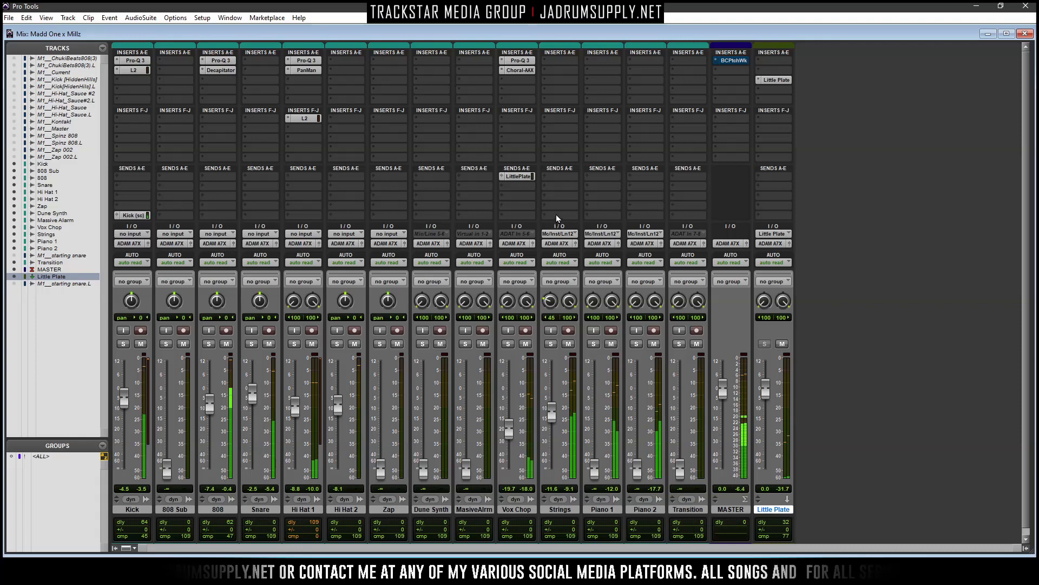
{"action": "left_click_drag", "start_coordinate": [557, 206], "coordinate": [557, 204]}
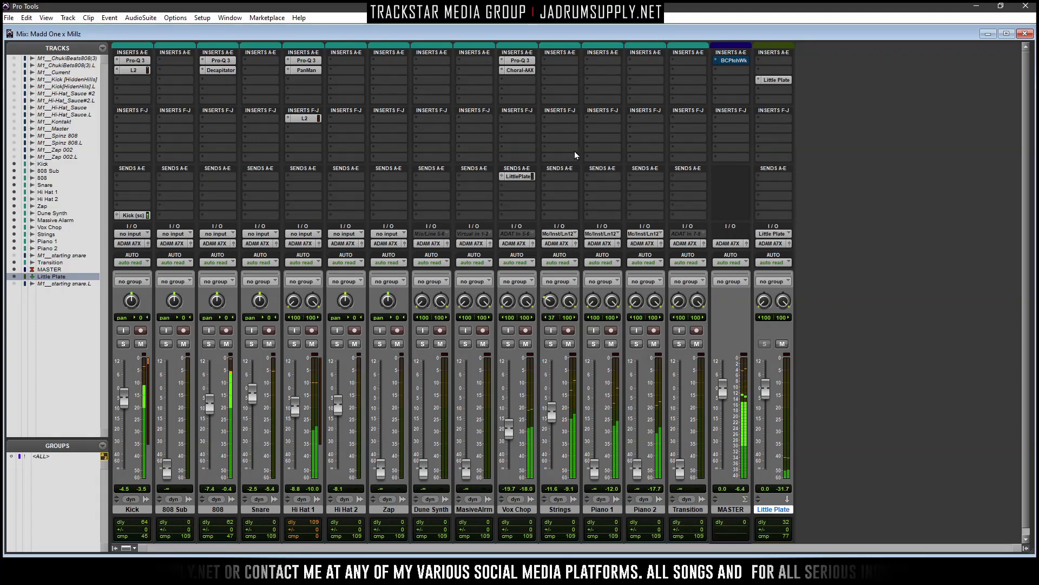
Copy Vox Chop's Pro-Q 3 equalizer to the first insert slot of Strings and lower its low cut to about 140 Hz
{"action": "left_click_drag", "start_coordinate": [558, 62], "coordinate": [559, 61]}
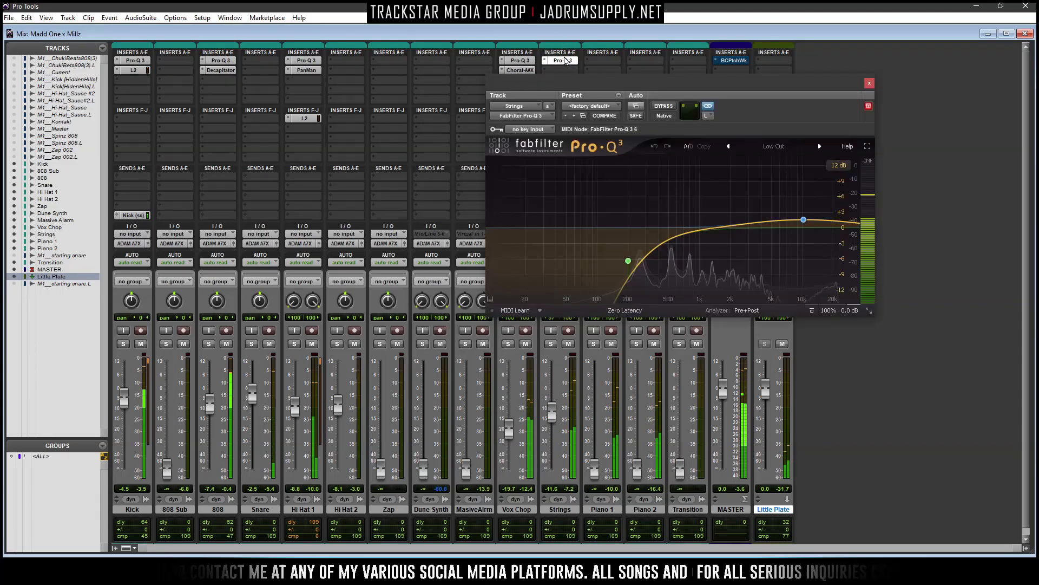
{"action": "scroll", "coordinate": [627, 261], "scroll_direction": "up", "scroll_amount": 2}
{"action": "left_click_drag", "start_coordinate": [628, 261], "coordinate": [612, 261]}
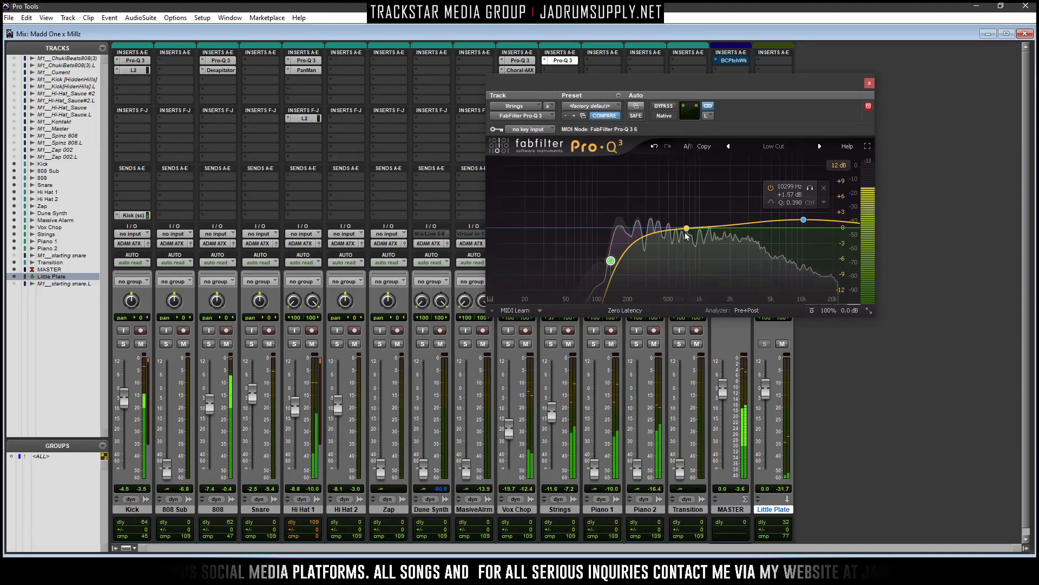
Add a flat bell band at 645.34 Hz to the Strings equalizer and open its band options
{"action": "left_click", "coordinate": [680, 227]}
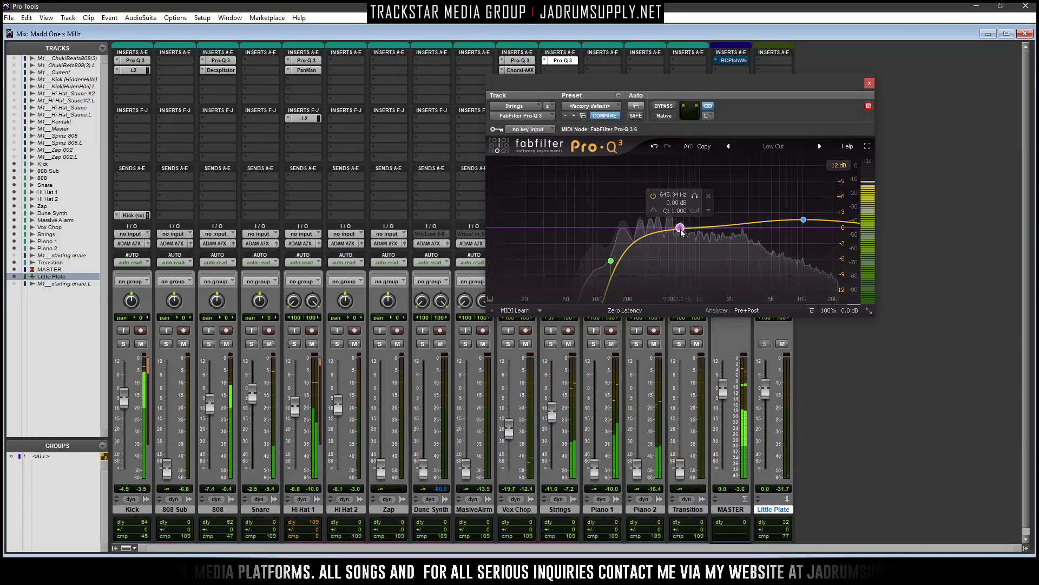
{"action": "right_click", "coordinate": [680, 228]}
{"action": "mouse_move", "coordinate": [731, 291]}
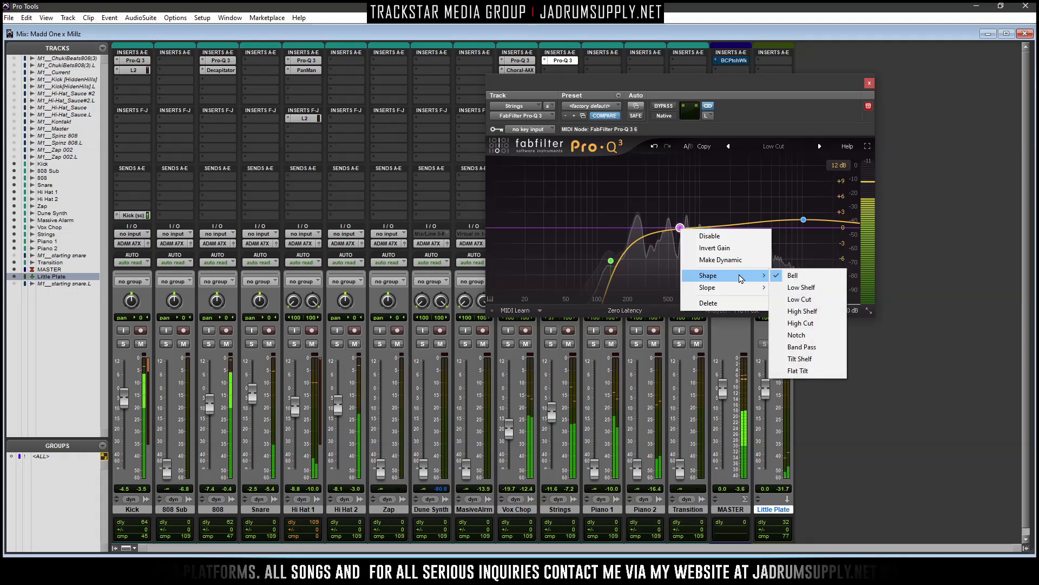
{"action": "left_click", "coordinate": [689, 212]}
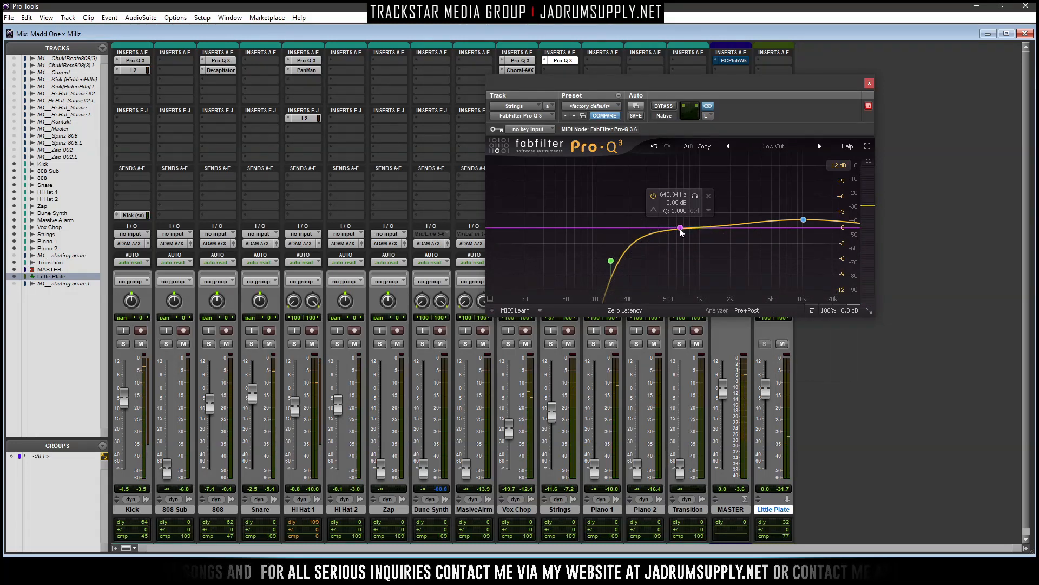
{"action": "right_click", "coordinate": [680, 228]}
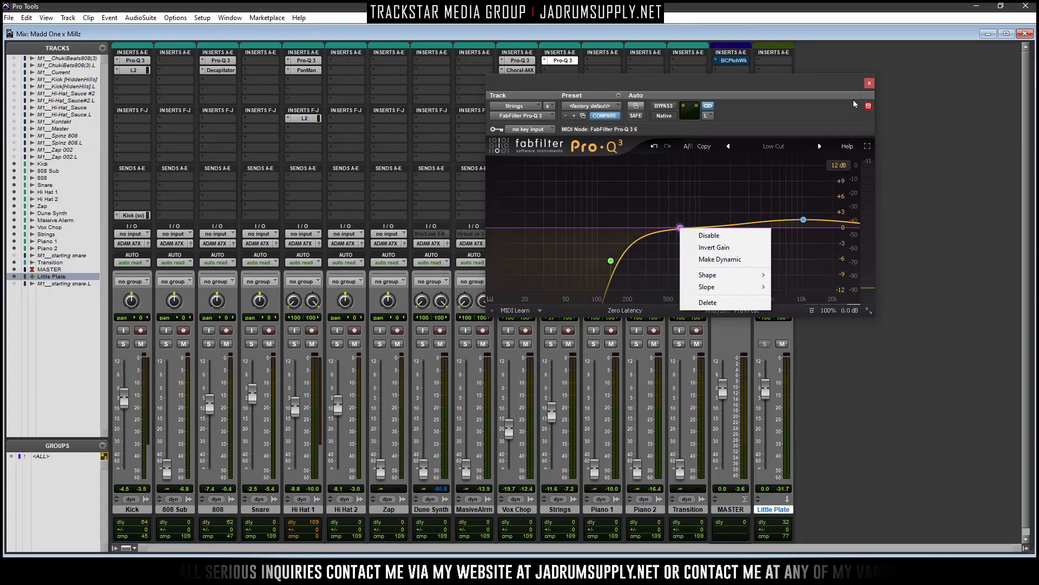
Replace the copied equalizer on Strings with a fresh stereo FabFilter Pro-Q 3
{"action": "left_click", "coordinate": [869, 84]}
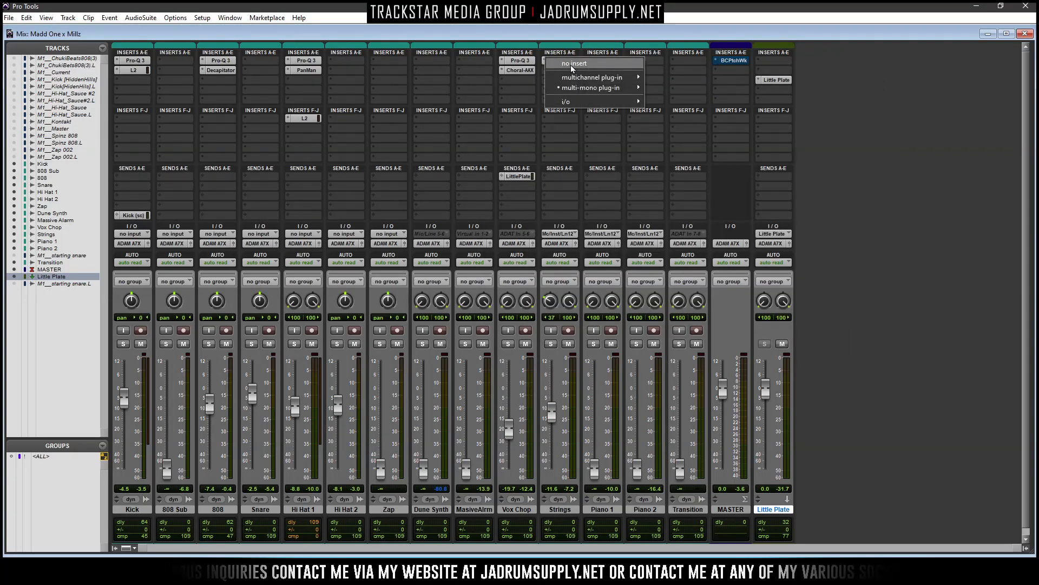
{"action": "left_click", "coordinate": [550, 61]}
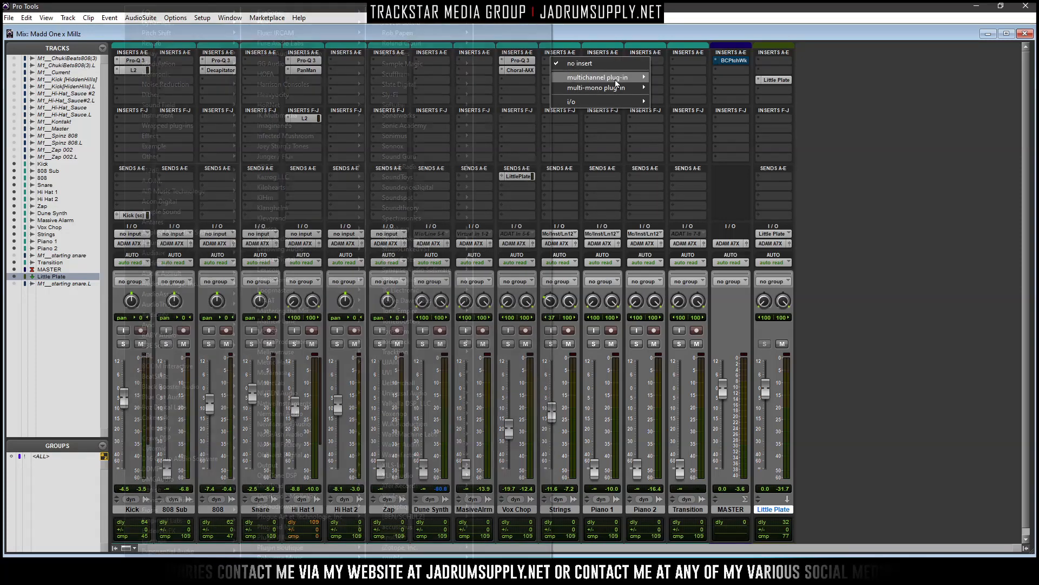
{"action": "mouse_move", "coordinate": [615, 79]}
{"action": "mouse_move", "coordinate": [162, 562]}
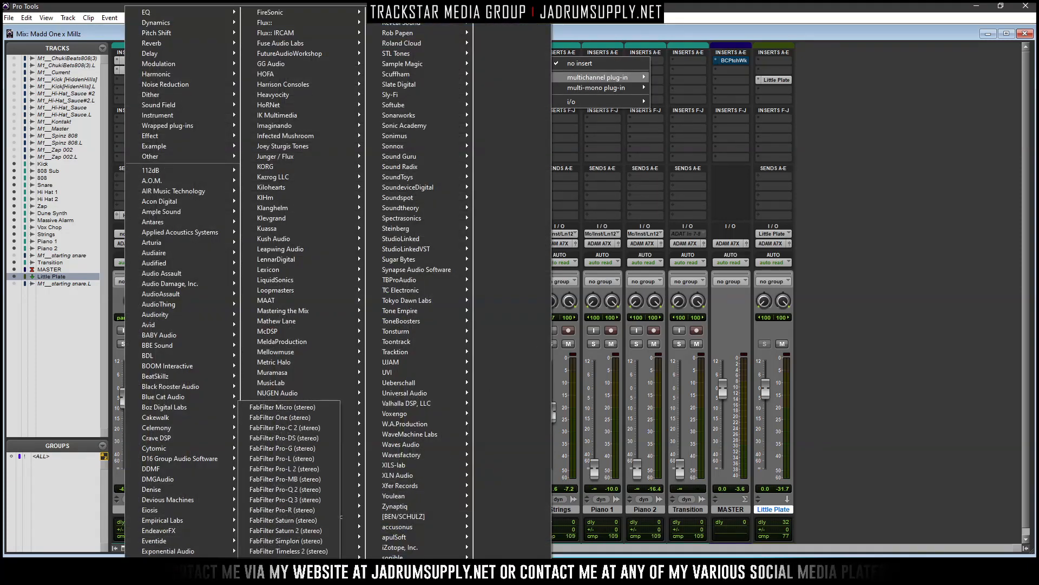
{"action": "left_click", "coordinate": [285, 499]}
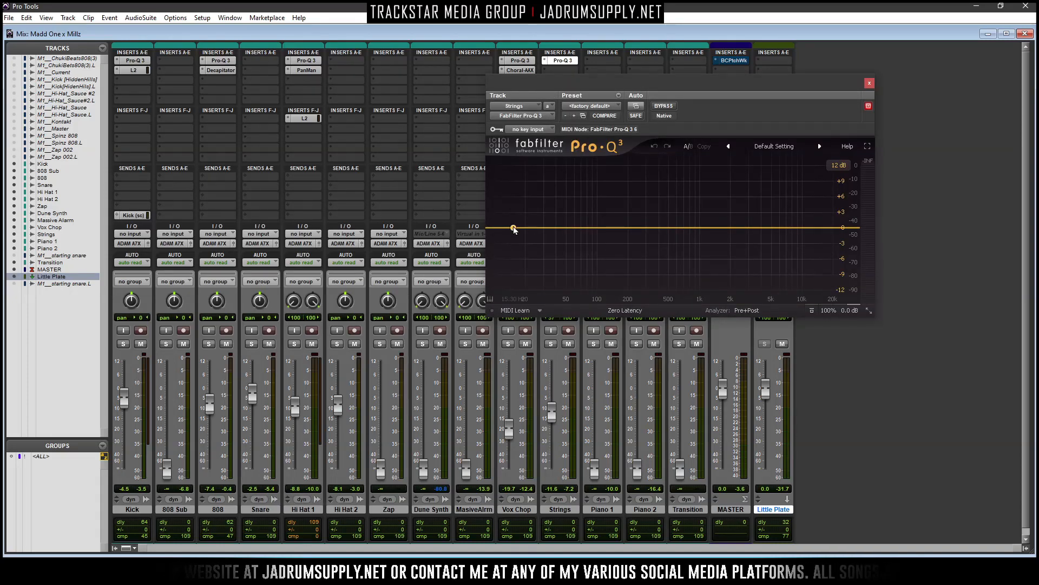
Add a 30 dB/oct low cut at about 86 Hz to the Strings equalizer and play the song
{"action": "left_click", "coordinate": [514, 228]}
{"action": "left_click_drag", "start_coordinate": [529, 227], "coordinate": [603, 247]}
{"action": "key", "text": "space"}
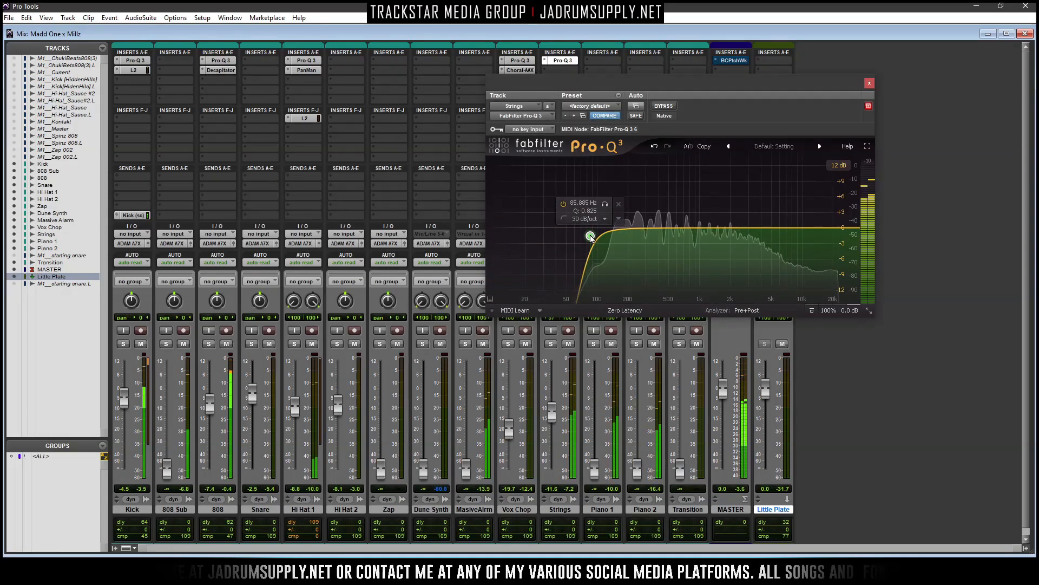
Boost Strings by 2.19 dB at 11489 Hz, and add a bell band near 538 Hz with a changed stereo placement
{"action": "left_click_drag", "start_coordinate": [778, 227], "coordinate": [803, 213]}
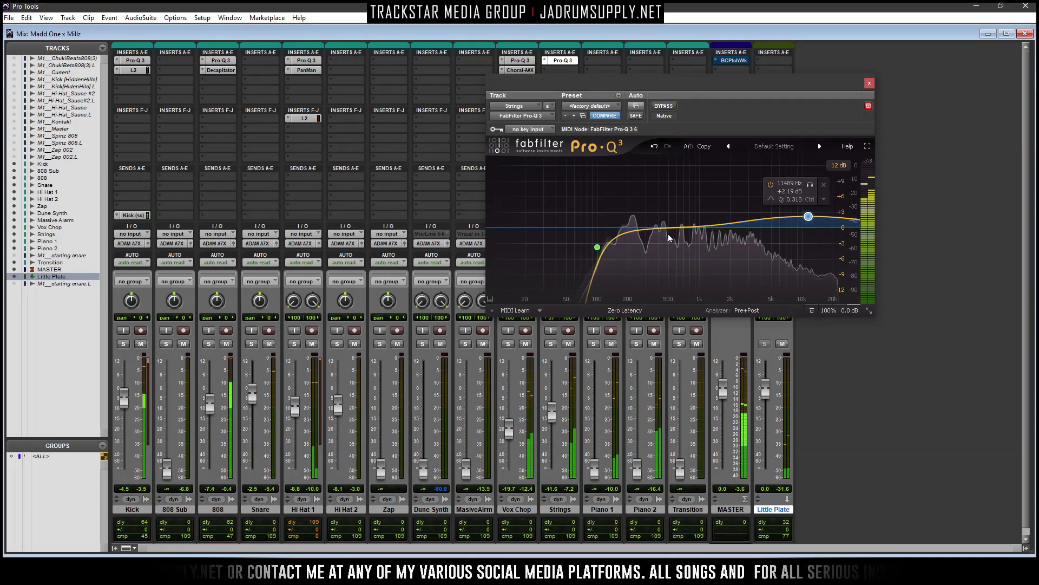
{"action": "left_click", "coordinate": [672, 227]}
{"action": "right_click", "coordinate": [672, 228]}
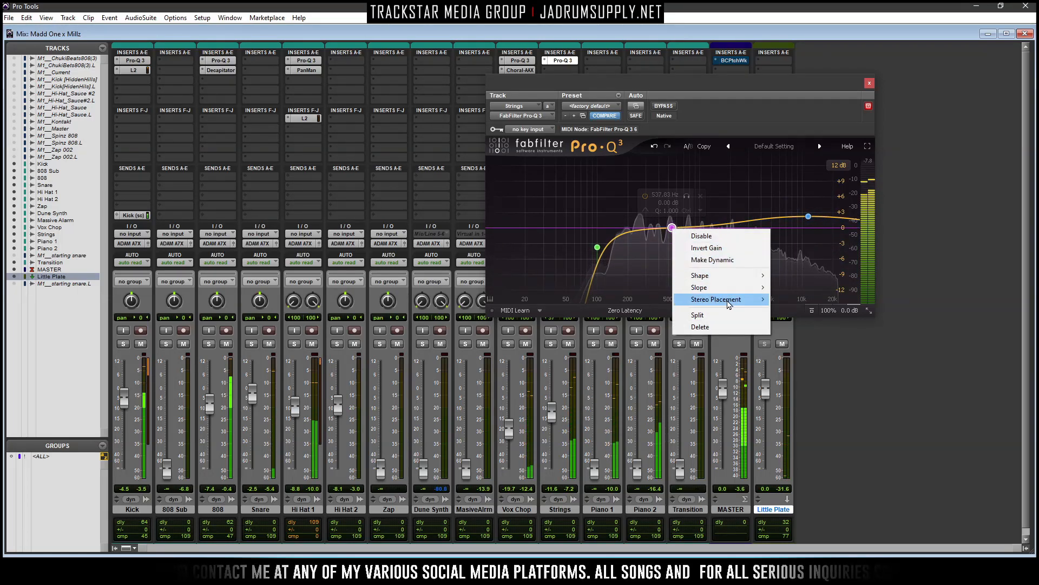
{"action": "mouse_move", "coordinate": [747, 299]}
{"action": "left_click", "coordinate": [794, 349]}
Make the Strings midrange band dynamic with Q 0.406, set it to about +1.1 dB near 506 Hz, and resume playback
{"action": "left_click_drag", "start_coordinate": [672, 227], "coordinate": [670, 204]}
{"action": "scroll", "coordinate": [670, 185], "scroll_direction": "down", "scroll_amount": 4}
{"action": "right_click", "coordinate": [667, 204]}
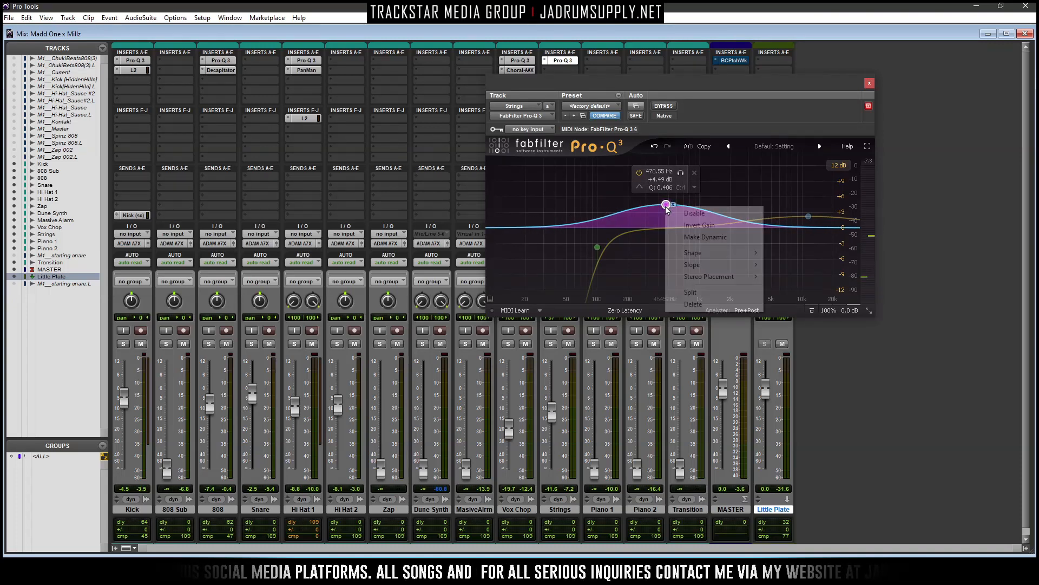
{"action": "left_click", "coordinate": [693, 238]}
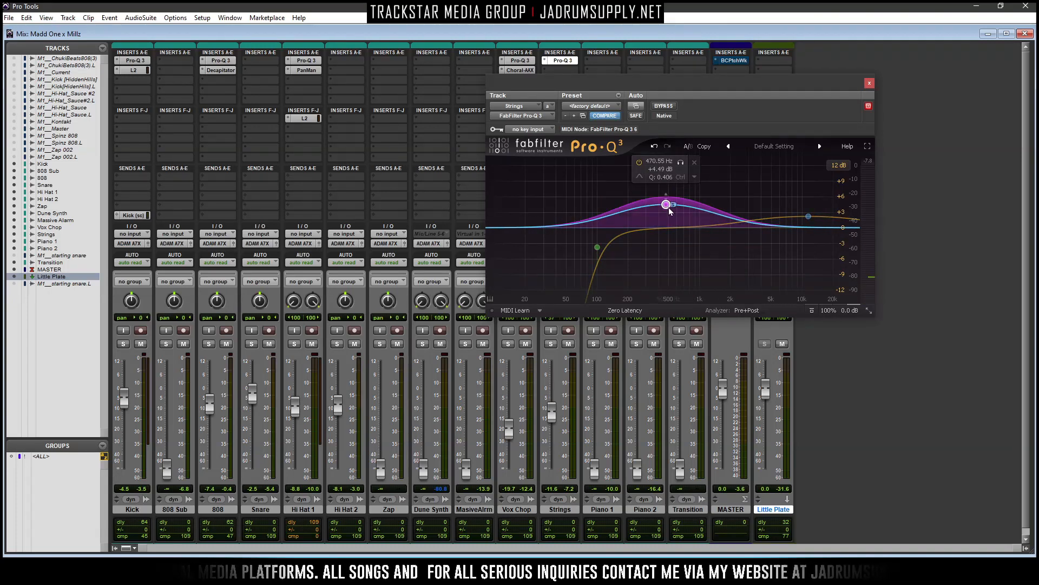
{"action": "left_click_drag", "start_coordinate": [668, 206], "coordinate": [671, 221]}
{"action": "key", "text": "space"}
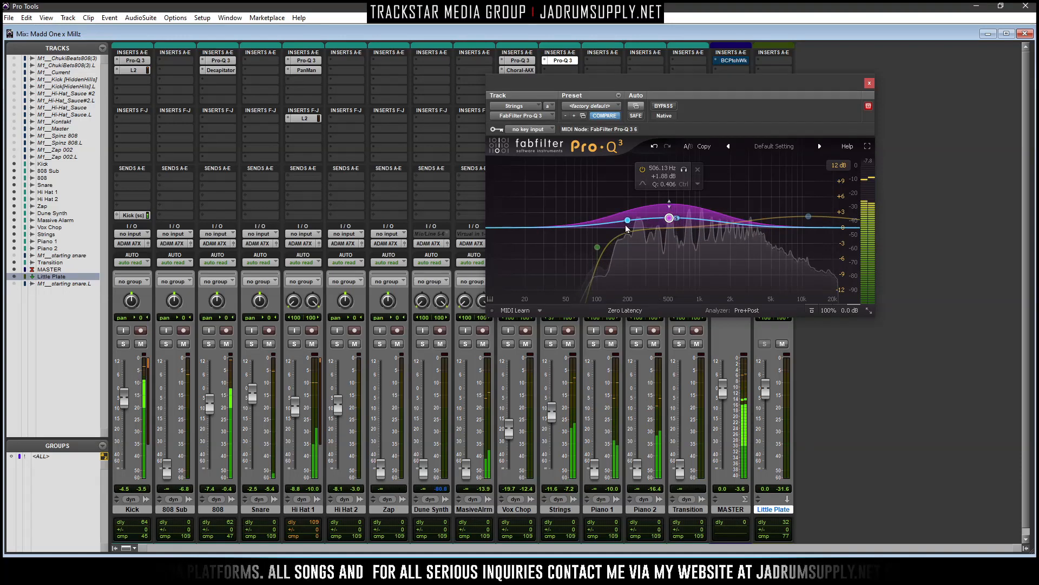
Add a 6.89 dB cut at 100.58 Hz on Strings and adjust the dynamic band to 578.50 Hz, +0.94 dB, Q 0.705
{"action": "left_click_drag", "start_coordinate": [670, 219], "coordinate": [598, 267]}
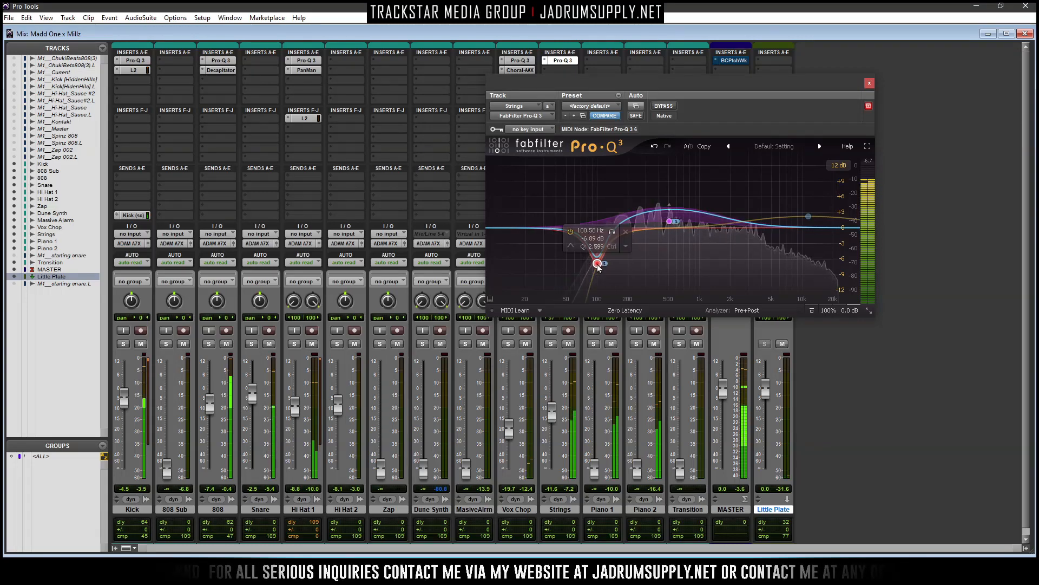
{"action": "mouse_move", "coordinate": [672, 224]}
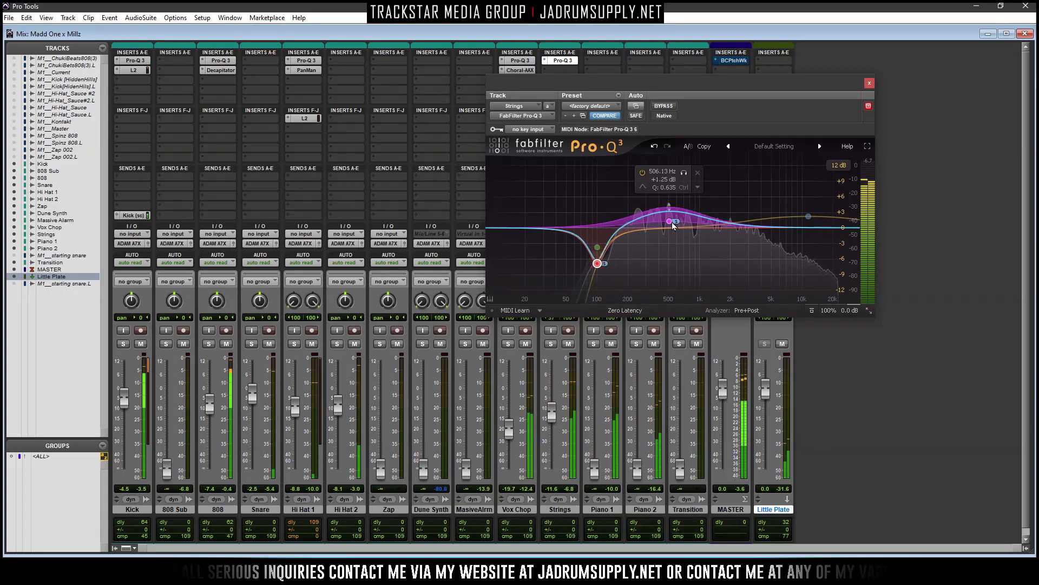
{"action": "left_click_drag", "start_coordinate": [673, 225], "coordinate": [679, 226]}
{"action": "scroll", "coordinate": [687, 227], "scroll_direction": "up", "scroll_amount": 4}
{"action": "scroll", "coordinate": [686, 227], "scroll_direction": "down", "scroll_amount": 3}
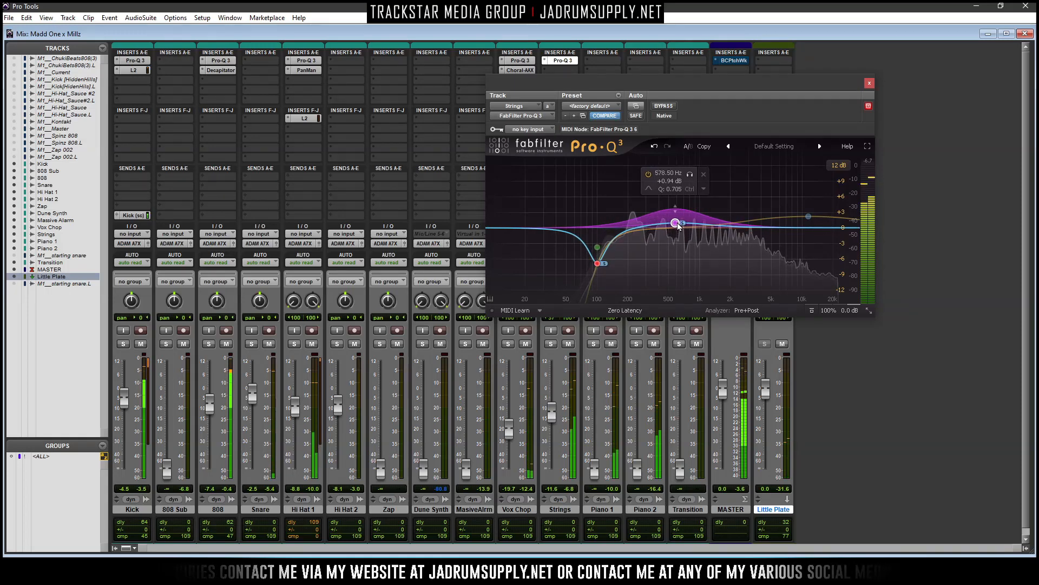
{"action": "left_click", "coordinate": [869, 83]}
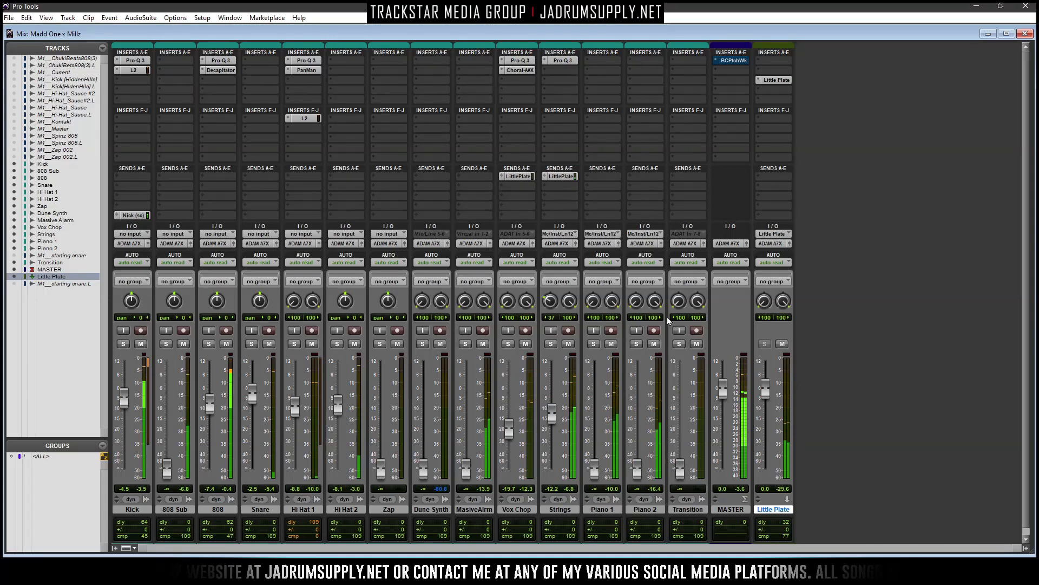
Set Strings' Little Plate send to -12.6 dB and raise the Strings fader to -9.1 dB
{"action": "left_click", "coordinate": [564, 177]}
{"action": "left_click_drag", "start_coordinate": [360, 327], "coordinate": [373, 515]}
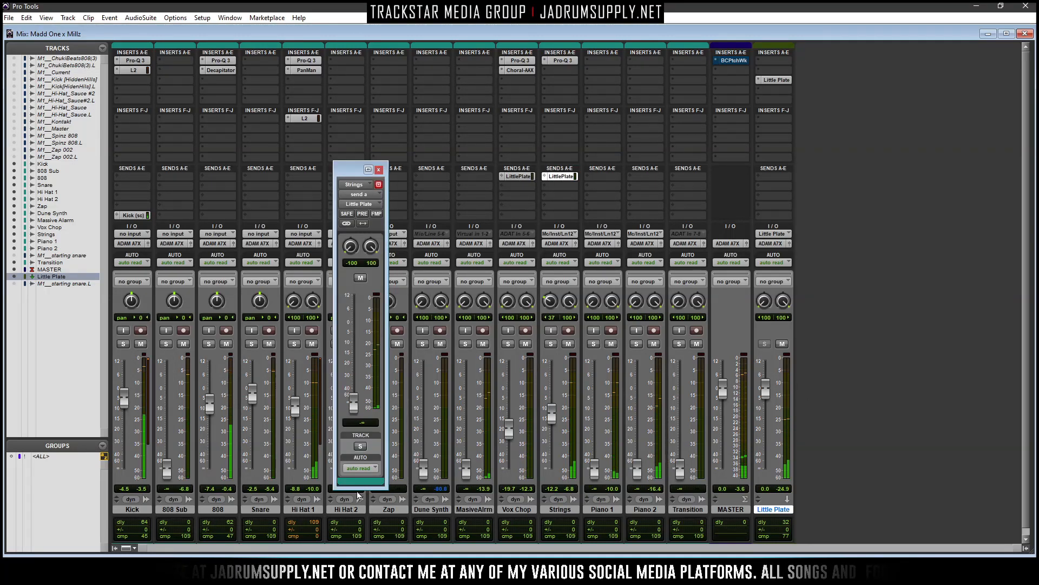
{"action": "left_click_drag", "start_coordinate": [354, 409], "coordinate": [355, 355]}
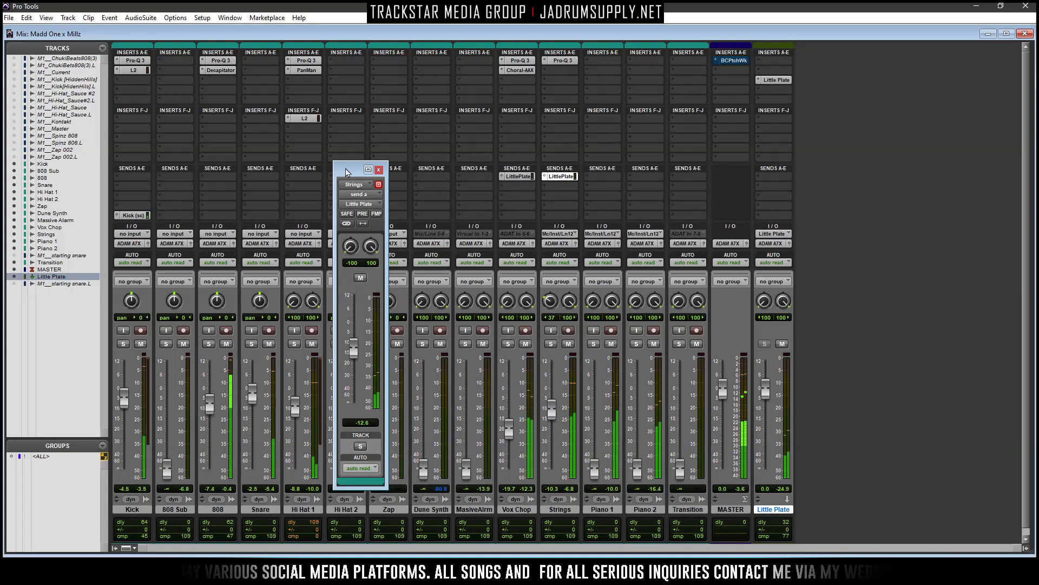
{"action": "left_click_drag", "start_coordinate": [347, 172], "coordinate": [204, 171]}
{"action": "left_click", "coordinate": [235, 169]}
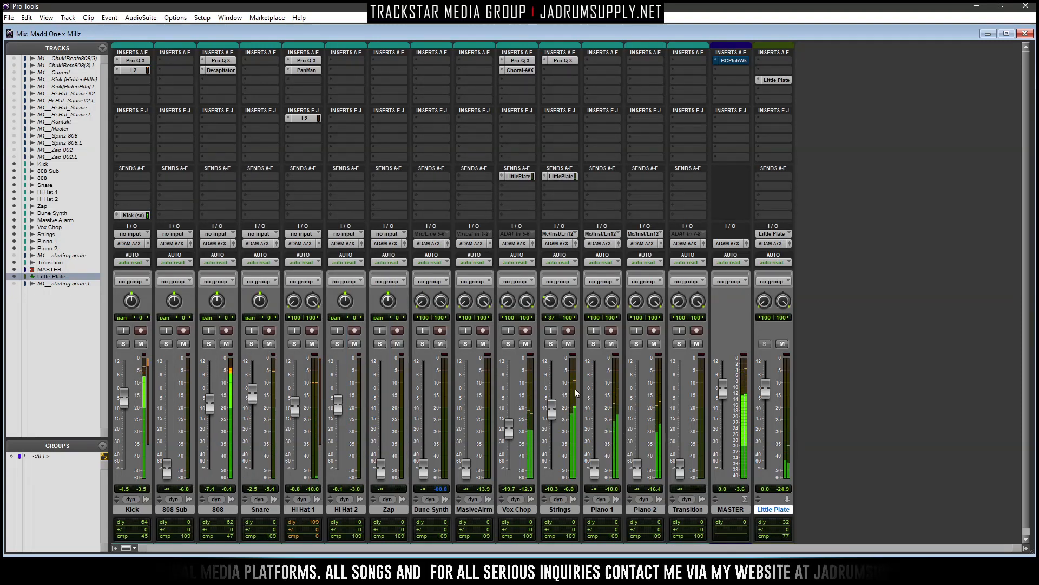
{"action": "left_click_drag", "start_coordinate": [554, 411], "coordinate": [554, 407]}
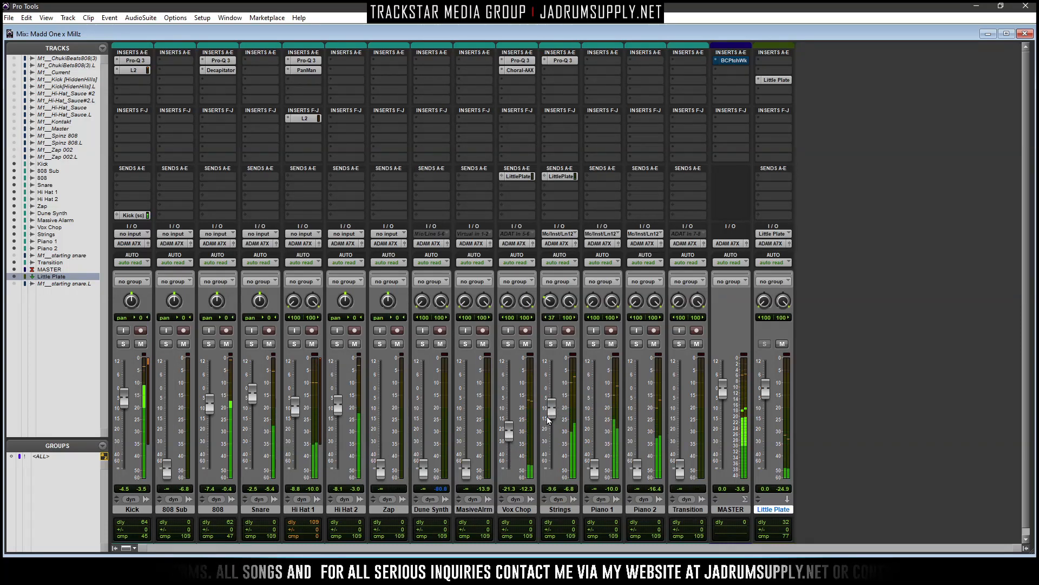
{"action": "left_click_drag", "start_coordinate": [553, 411], "coordinate": [552, 410]}
Raise the Piano 1 fader to -12.9 dB and set its right-channel pan to 36
{"action": "left_click_drag", "start_coordinate": [598, 468], "coordinate": [596, 413]}
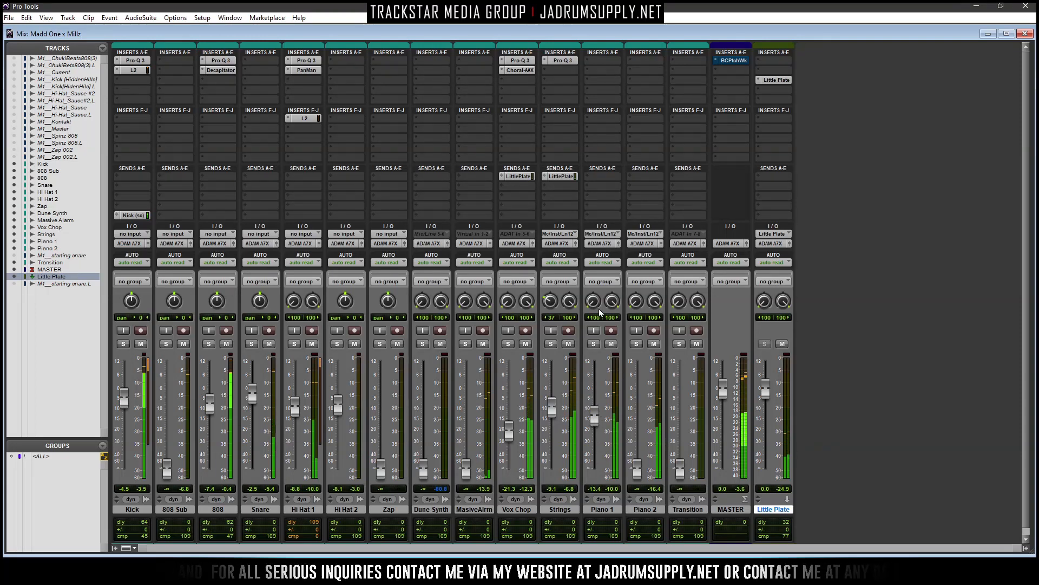
{"action": "left_click_drag", "start_coordinate": [612, 301], "coordinate": [633, 374]}
{"action": "left_click_drag", "start_coordinate": [595, 418], "coordinate": [594, 416]}
Insert the stereo Waves MannyM EQ in Piano 1's first insert slot and load its MM Piano Presence preset
{"action": "left_click", "coordinate": [613, 61]}
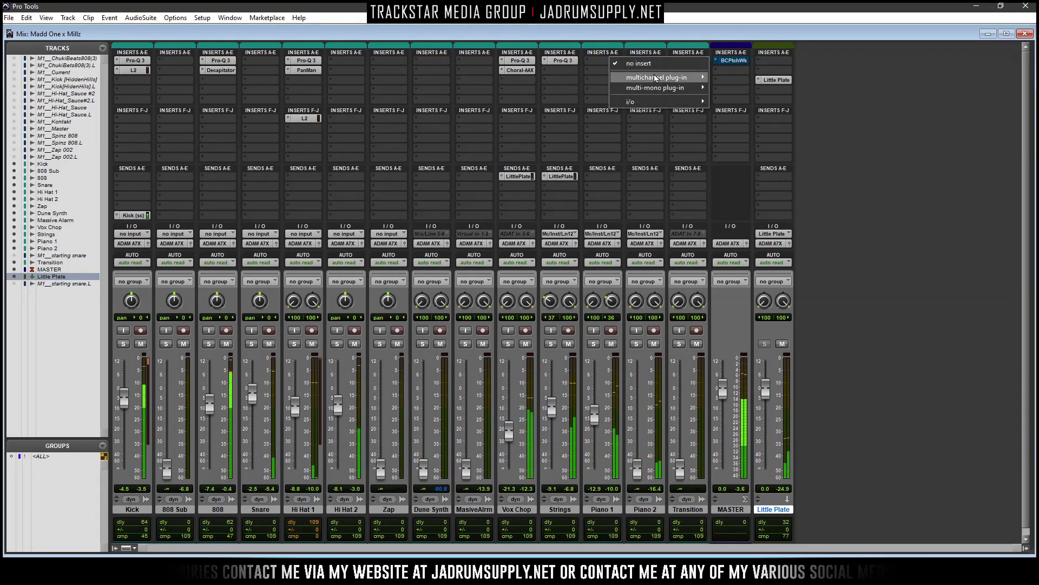
{"action": "mouse_move", "coordinate": [661, 79]}
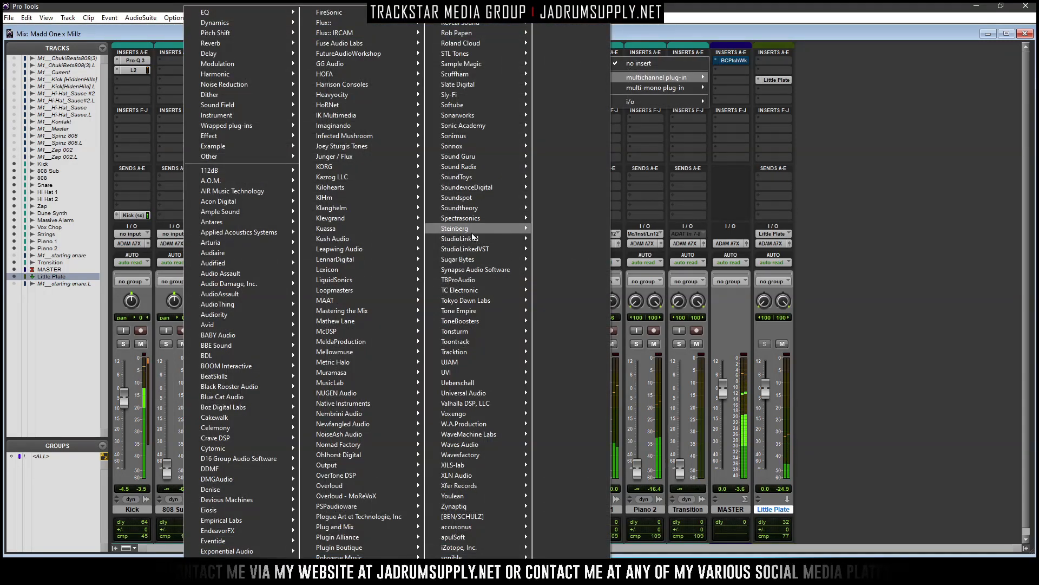
{"action": "mouse_move", "coordinate": [509, 447]}
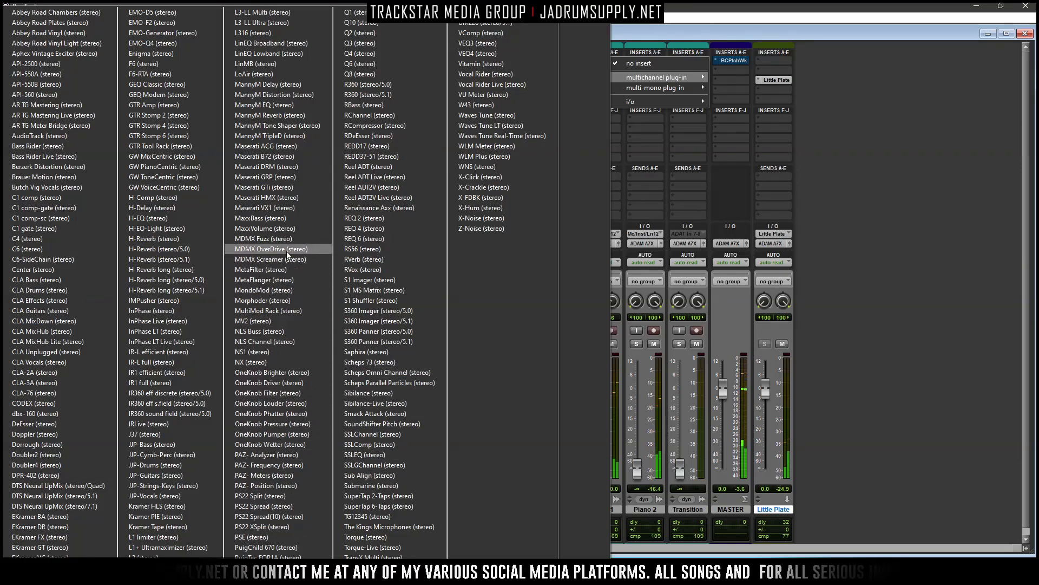
{"action": "left_click", "coordinate": [280, 103]}
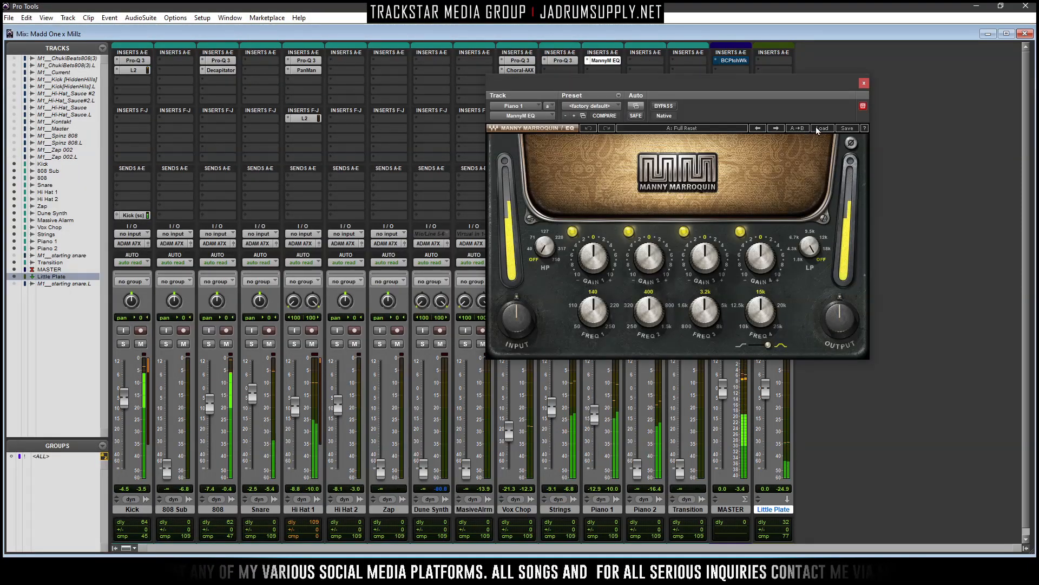
{"action": "left_click", "coordinate": [823, 129]}
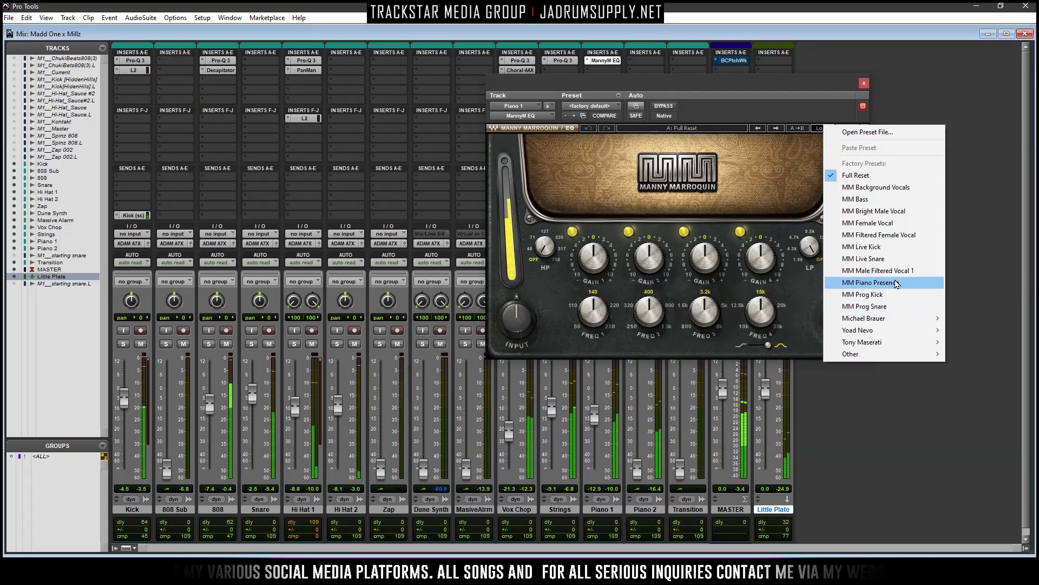
{"action": "left_click", "coordinate": [895, 283]}
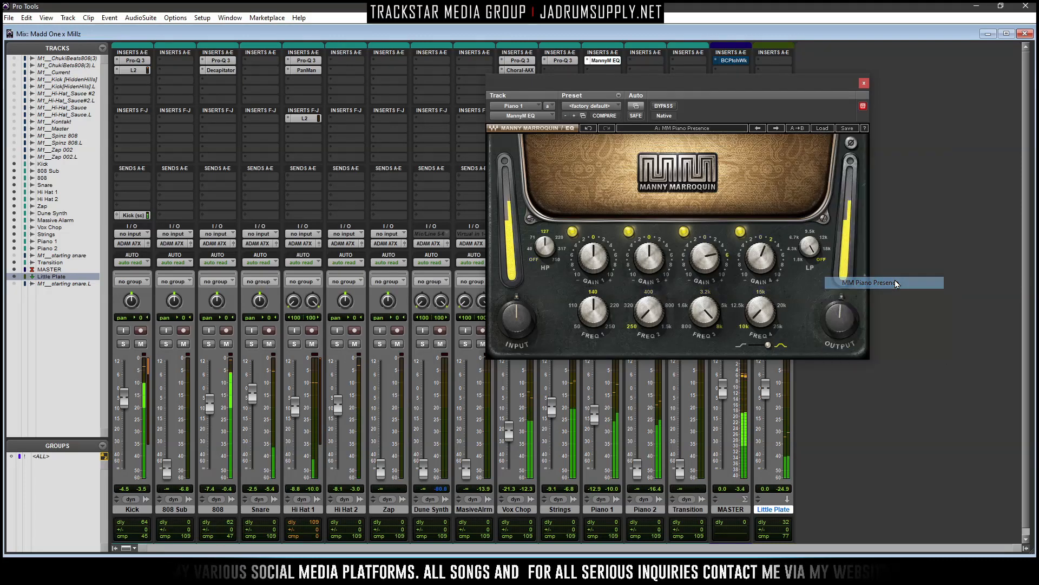
{"action": "left_click", "coordinate": [865, 84]}
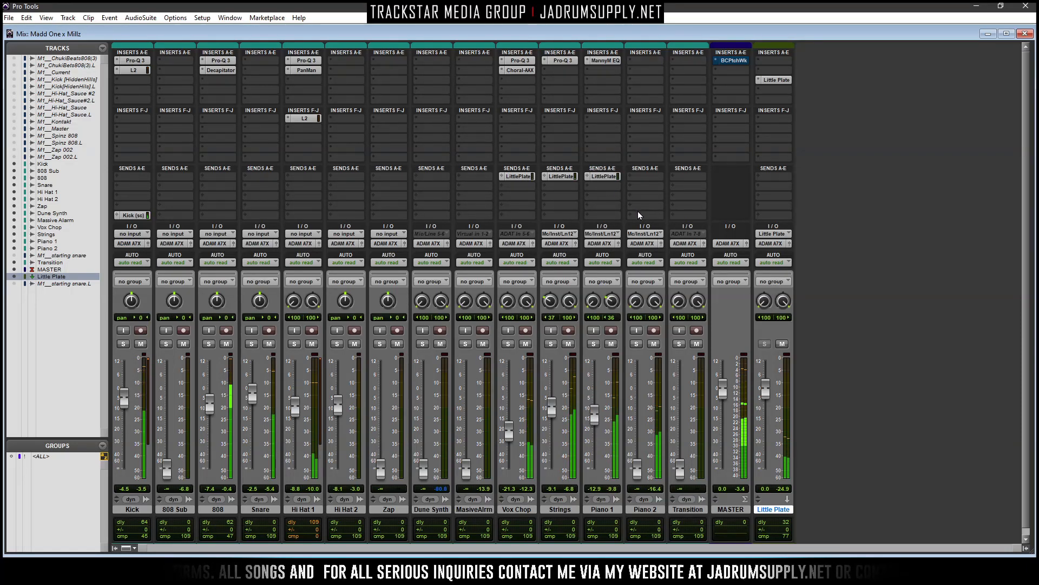
Set Piano 1's Little Plate send to -19.7 dB and solo Piano 2
{"action": "left_click", "coordinate": [604, 177]}
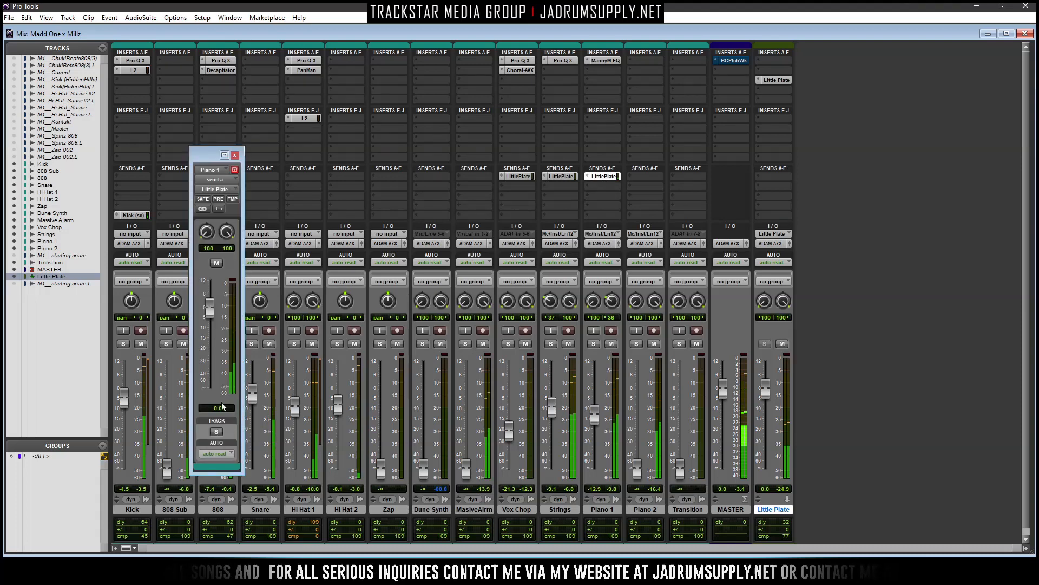
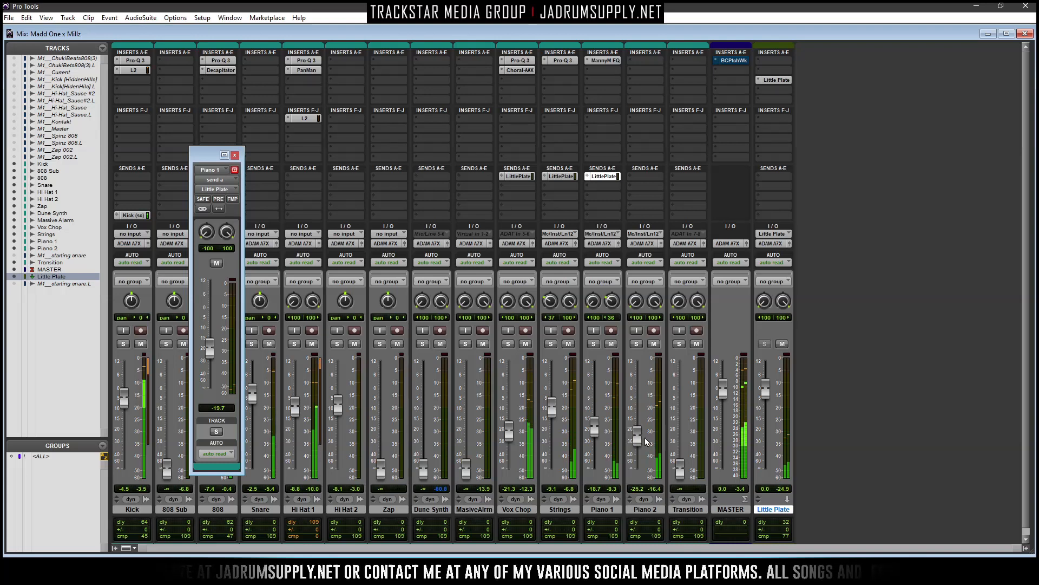
{"action": "left_click", "coordinate": [636, 345]}
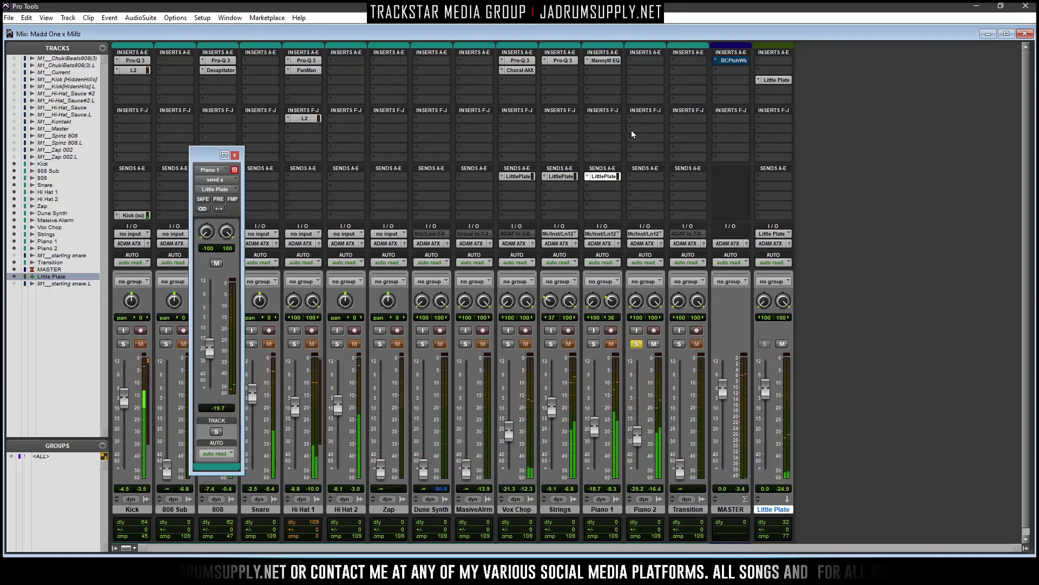
Inspect the current Pro-Q 3 equalizer curve on the Piano 2 track
{"action": "left_click", "coordinate": [642, 64]}
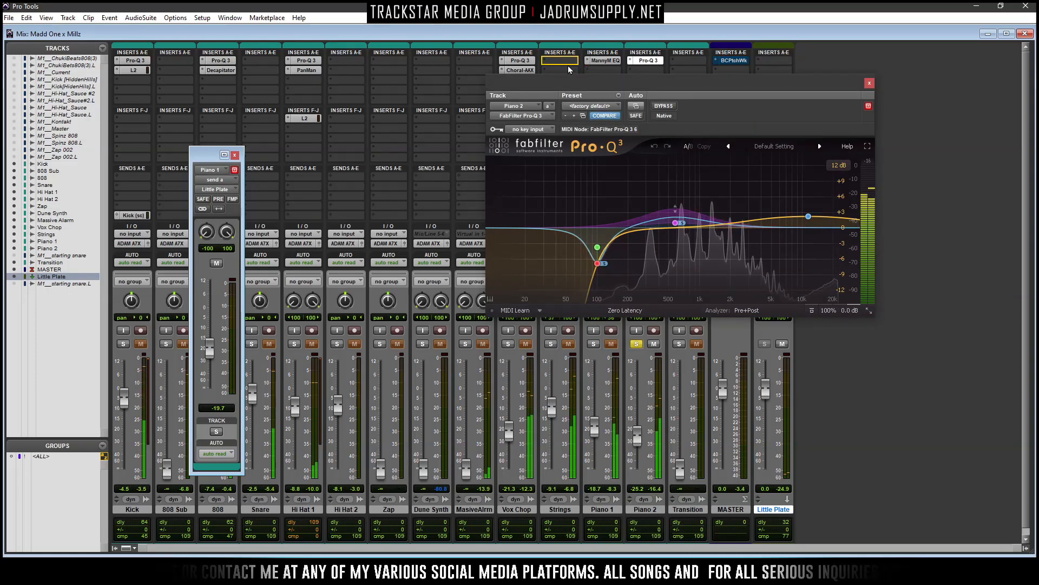
{"action": "left_click_drag", "start_coordinate": [712, 89], "coordinate": [422, 81]}
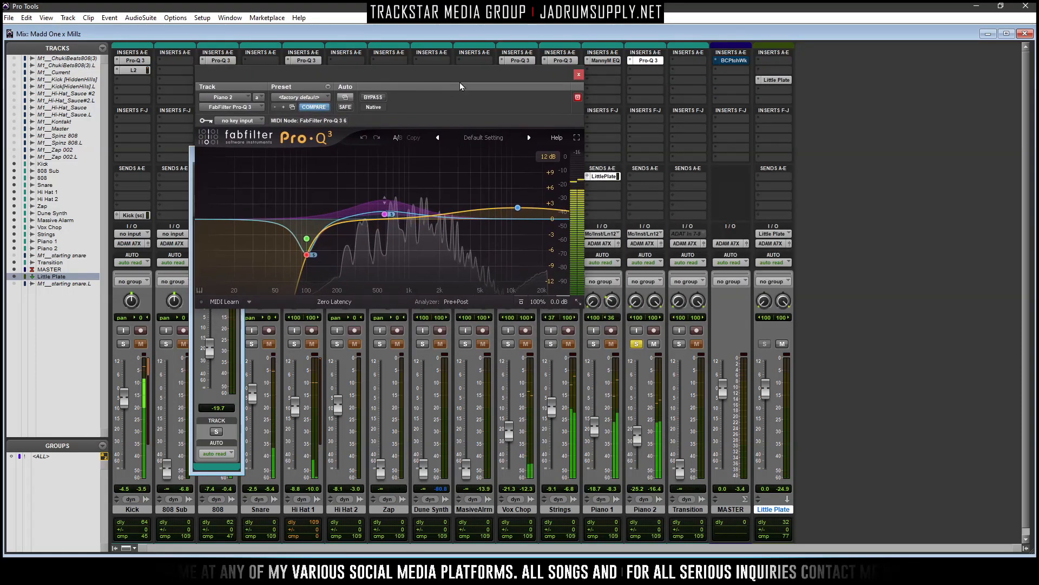
{"action": "left_click", "coordinate": [579, 75]}
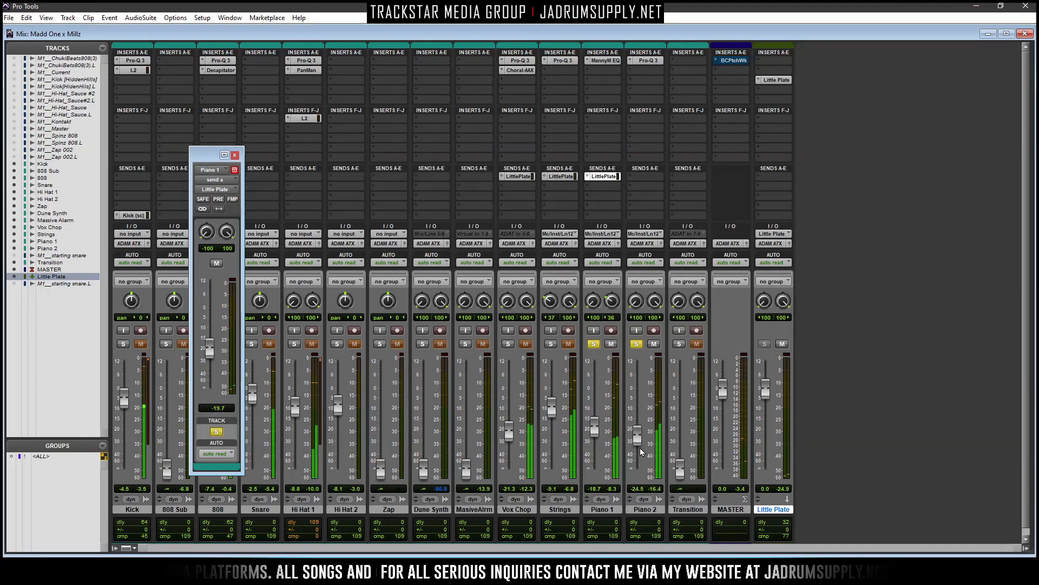
Reopen the Pro-Q 3 on Piano 2 and make its EQ bands dynamic
{"action": "left_click", "coordinate": [652, 63]}
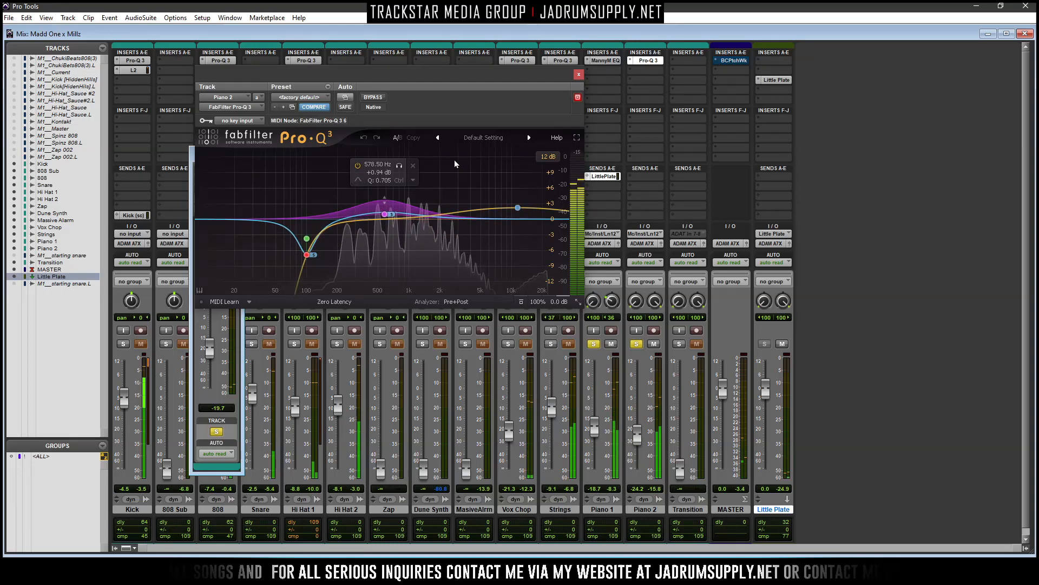
{"action": "left_click_drag", "start_coordinate": [538, 80], "coordinate": [606, 80]}
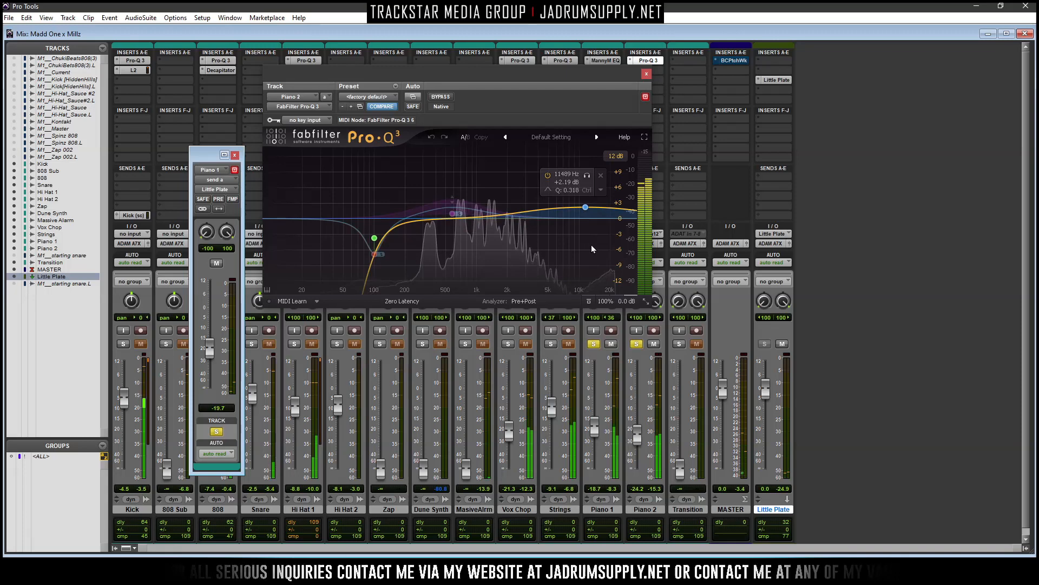
{"action": "right_click", "coordinate": [374, 239]}
{"action": "left_click", "coordinate": [423, 273]}
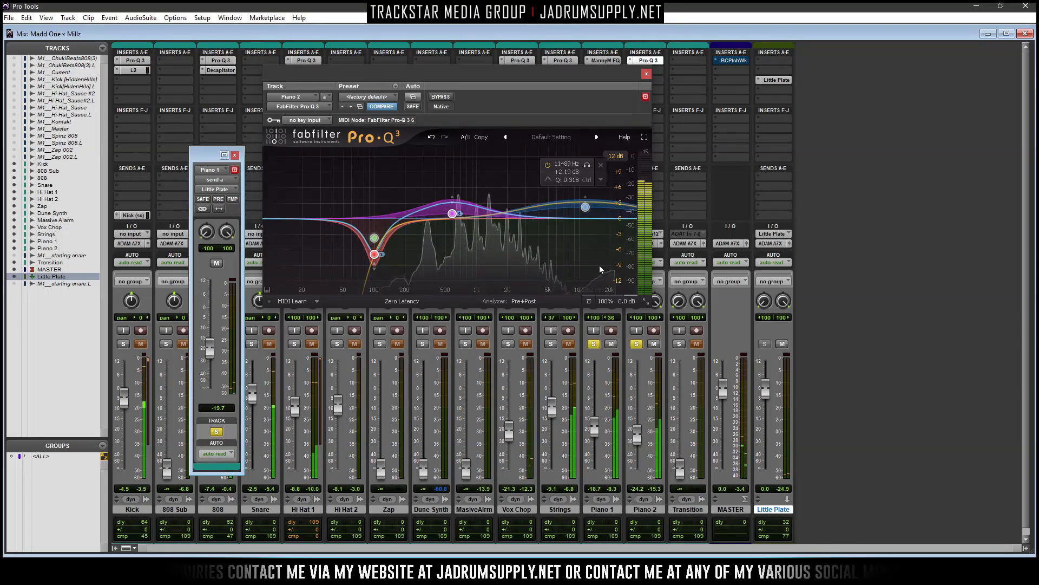
Set the key input of the Piano 2 Pro-Q 3 to Bus 2 (Mono) and close the plug-in
{"action": "left_click", "coordinate": [319, 120]}
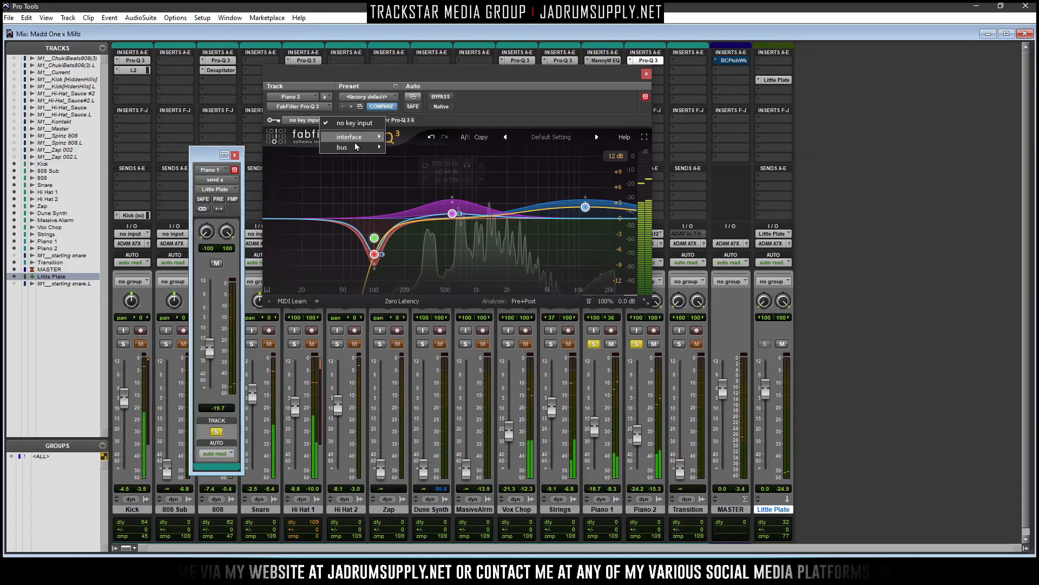
{"action": "mouse_move", "coordinate": [366, 149]}
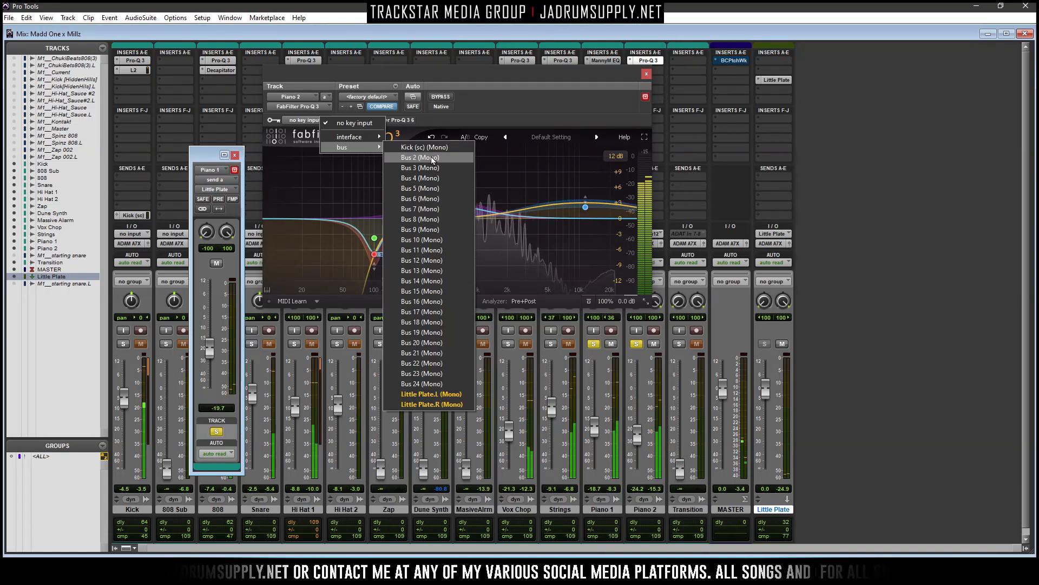
{"action": "left_click", "coordinate": [432, 158]}
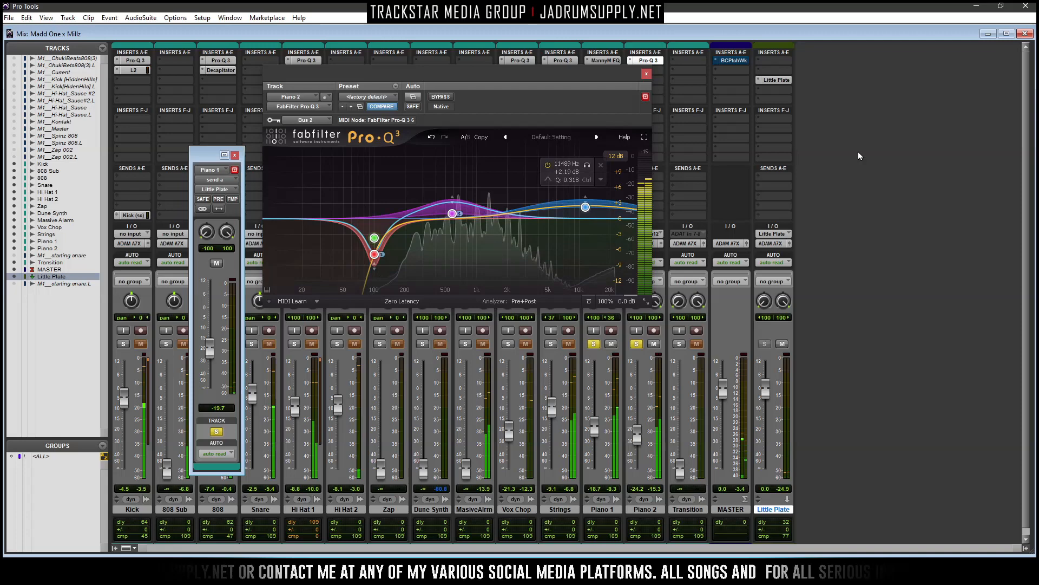
{"action": "left_click", "coordinate": [646, 74]}
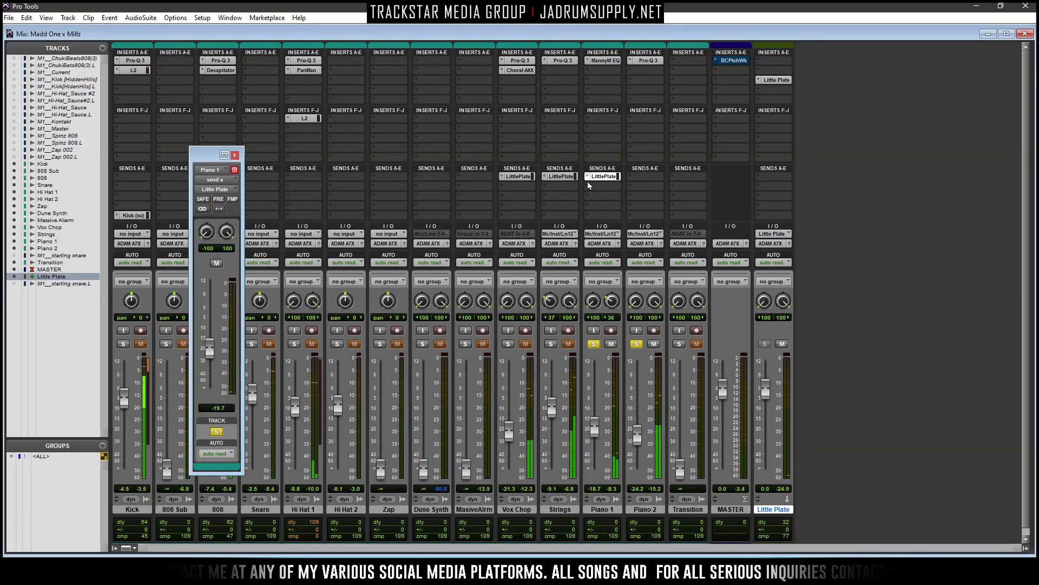
Route send e of the Piano 1 track to Bus 2 (Mono)
{"action": "left_click", "coordinate": [591, 205]}
{"action": "mouse_move", "coordinate": [617, 243]}
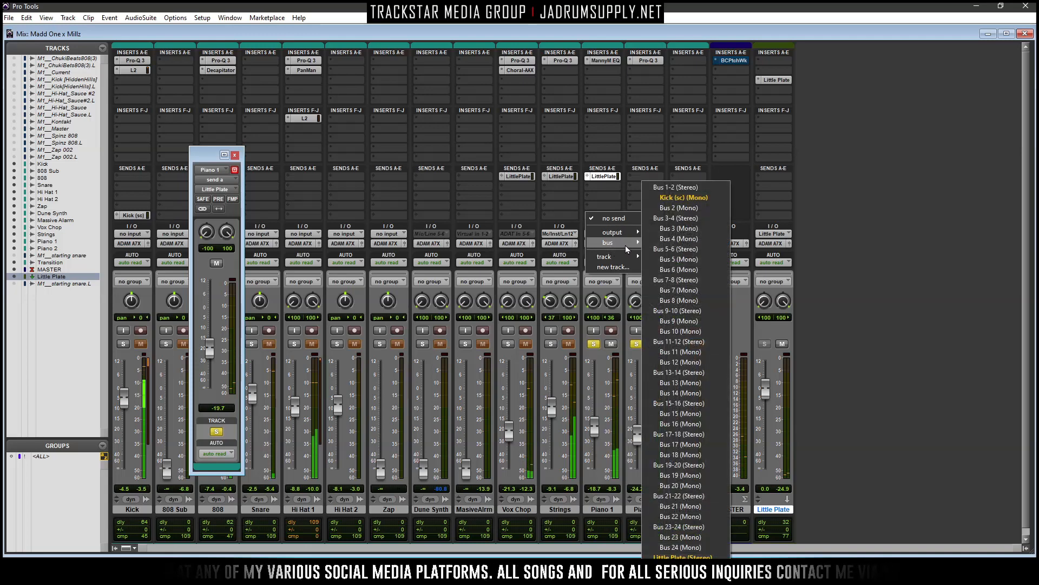
{"action": "left_click", "coordinate": [679, 208]}
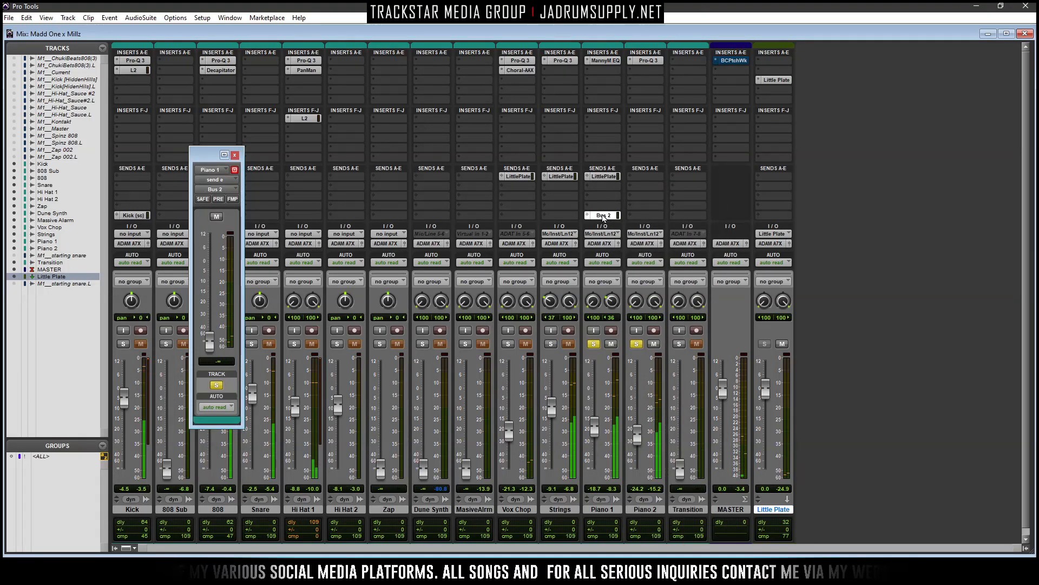
Rename the Piano 1 send bus as "Keys (sc)" and set the send level to 0.0 dB
{"action": "right_click", "coordinate": [604, 214]}
{"action": "left_click", "coordinate": [631, 243]}
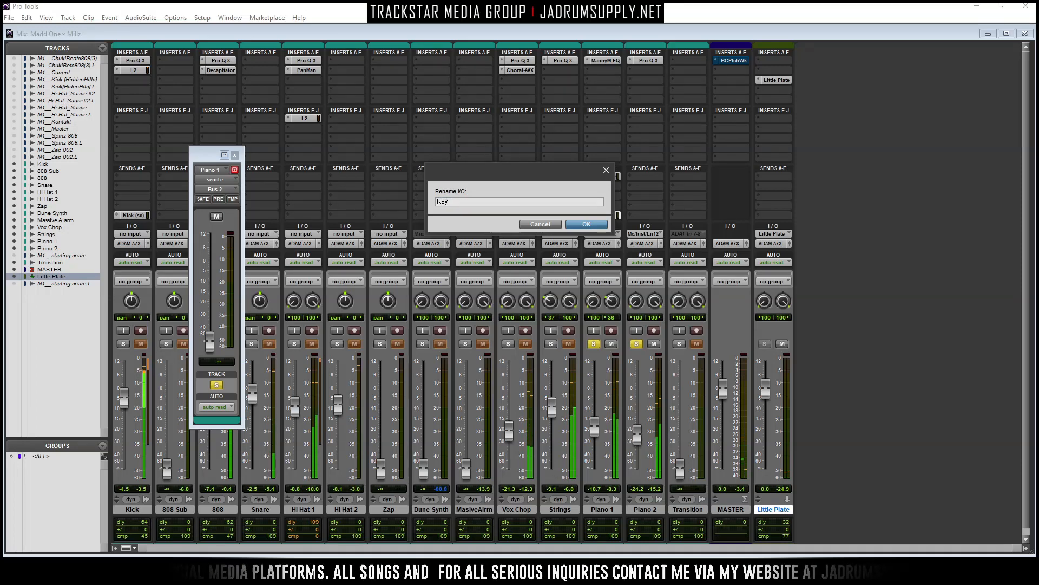
{"action": "key", "text": "Return"}
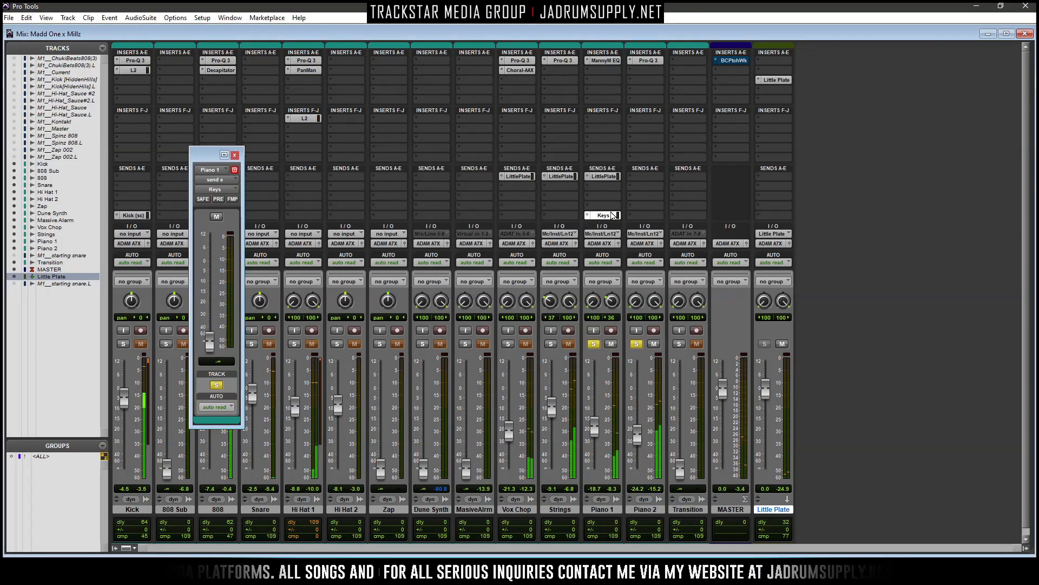
{"action": "right_click", "coordinate": [614, 215]}
{"action": "left_click", "coordinate": [647, 238]}
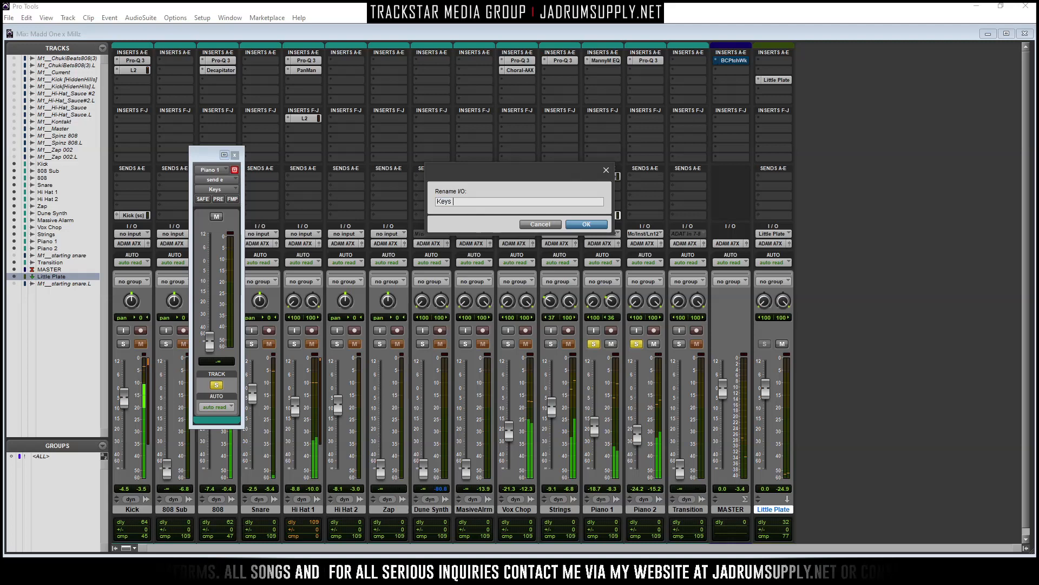
{"action": "type", "text": "(sc)"}
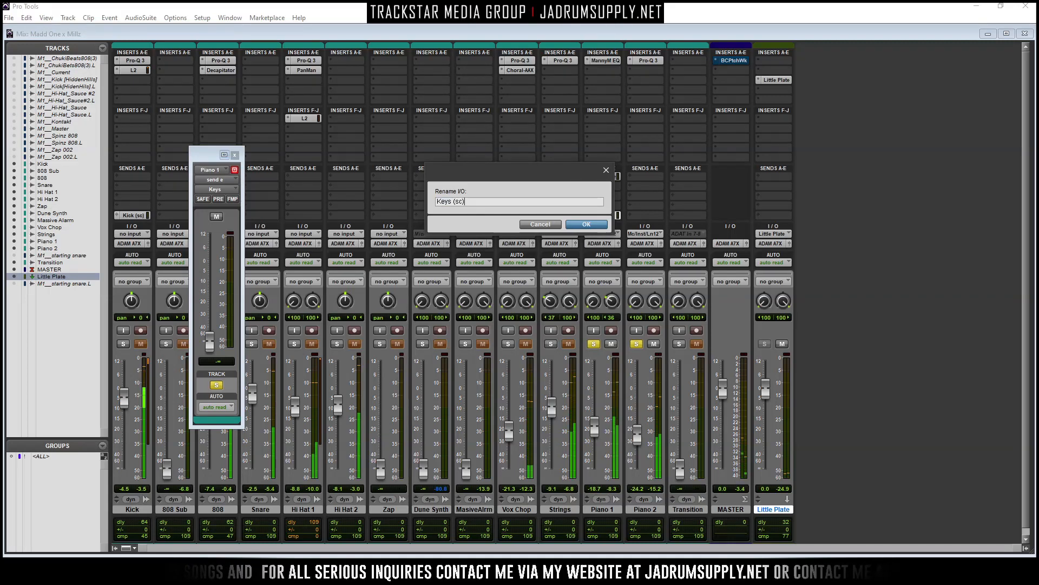
{"action": "key", "text": "Return"}
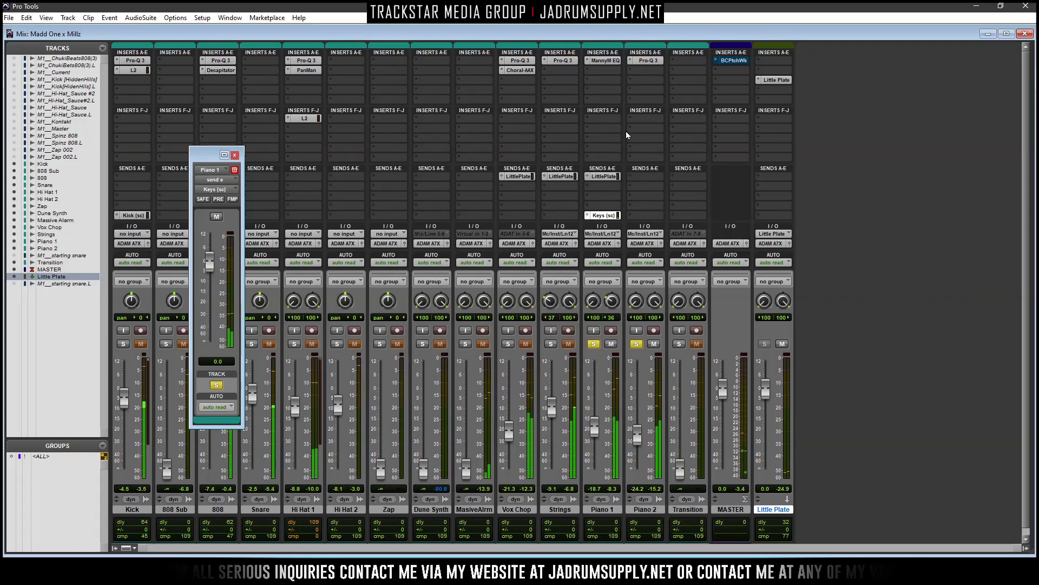
Select all bands of the Piano 2 Pro-Q 3, enable their external side-chain and set the dynamic threshold to about -43.4 dB
{"action": "left_click", "coordinate": [653, 59]}
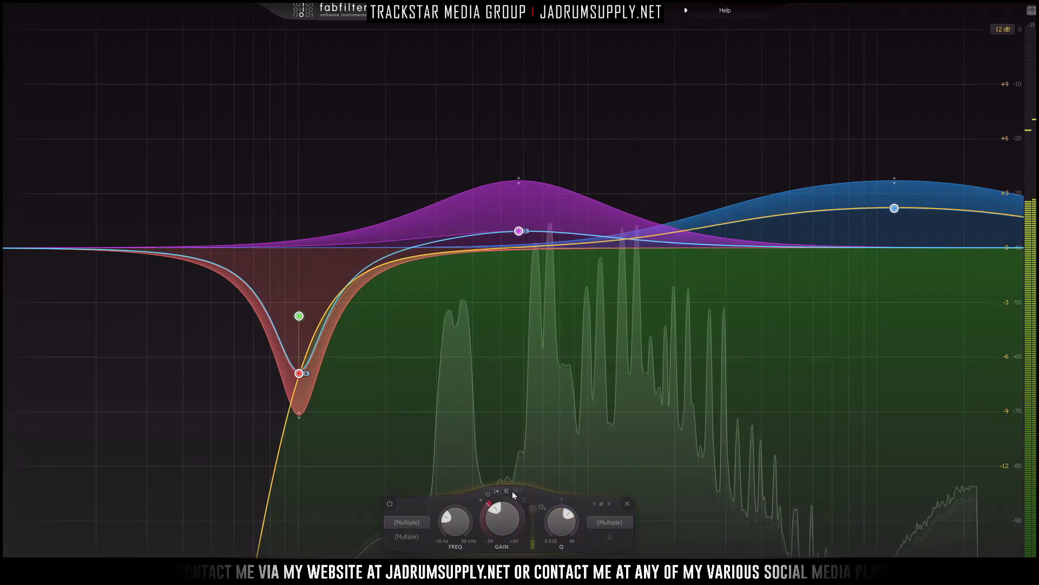
{"action": "left_click_drag", "start_coordinate": [174, 121], "coordinate": [935, 481]}
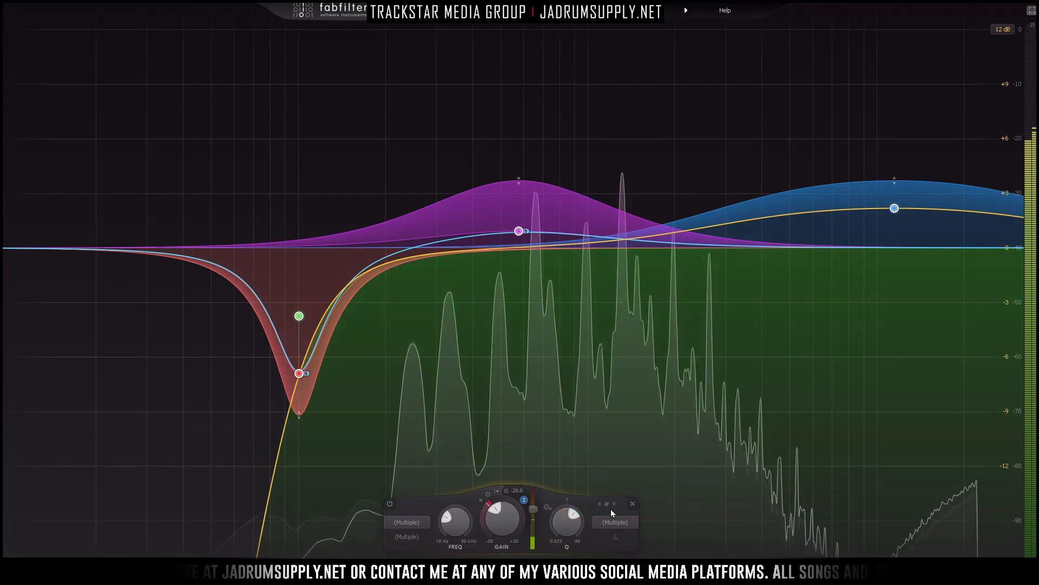
{"action": "mouse_move", "coordinate": [523, 203]}
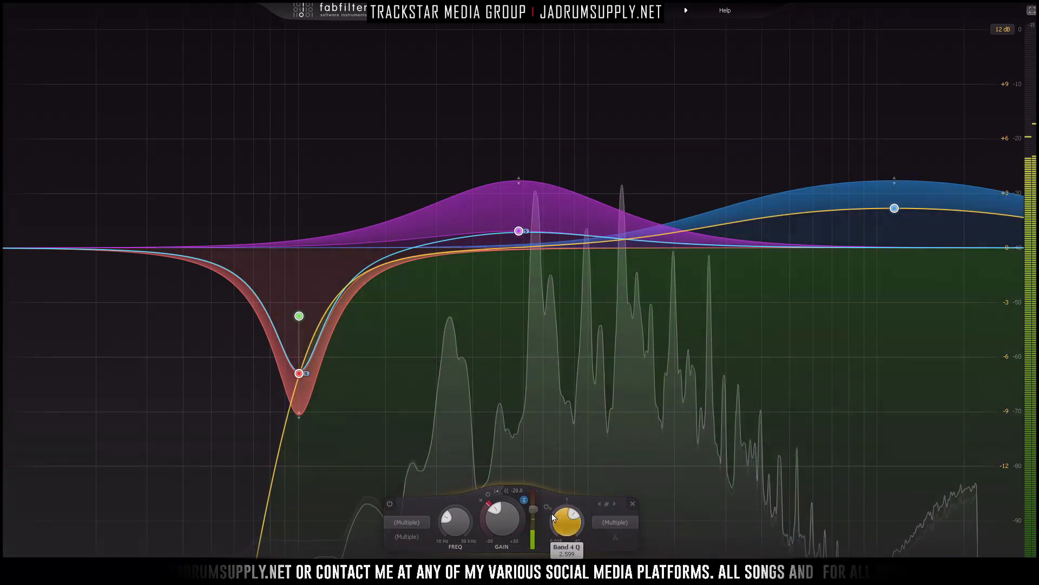
{"action": "left_click_drag", "start_coordinate": [534, 509], "coordinate": [537, 534]}
Turn the bands' dynamic ranges downward so they duck, pulling the high band's range further below zero
{"action": "left_click_drag", "start_coordinate": [519, 180], "coordinate": [518, 268]}
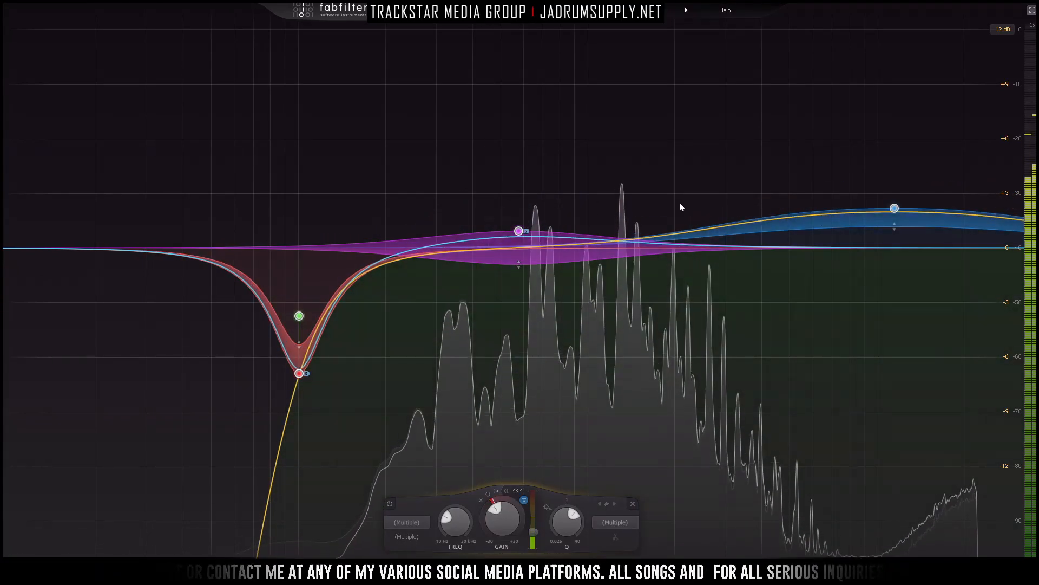
{"action": "left_click_drag", "start_coordinate": [895, 229], "coordinate": [894, 258]}
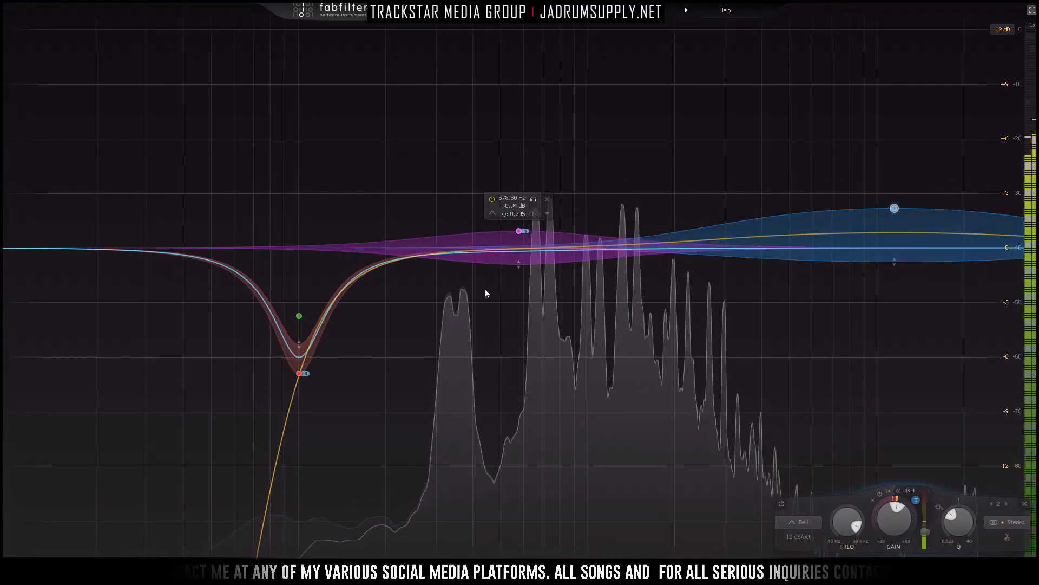
{"action": "left_click", "coordinate": [297, 351]}
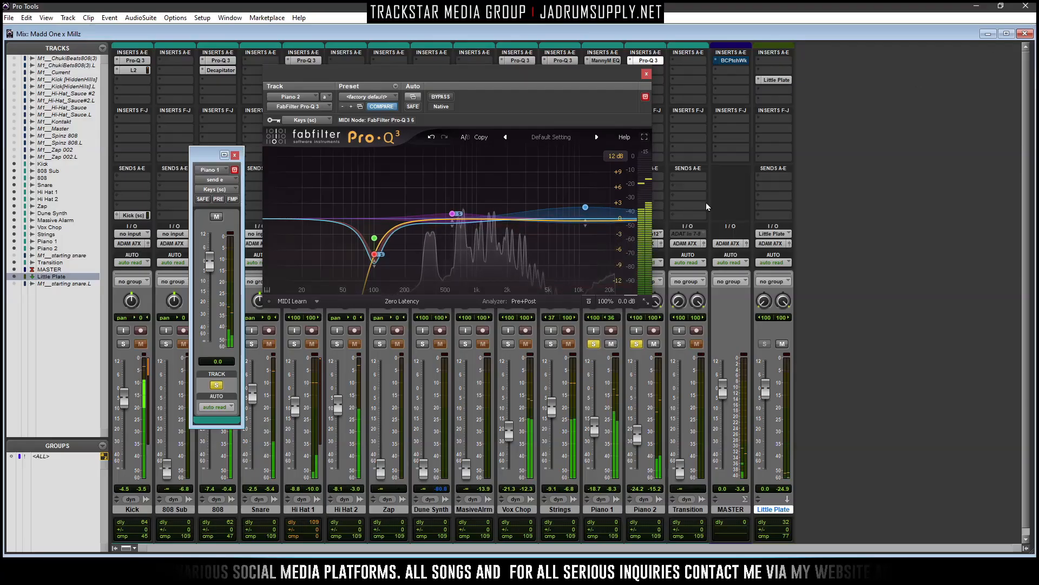
Deepen the dynamic reduction on the 11489 Hz, 578.50 Hz and low notch bands, and unsolo both piano tracks
{"action": "left_click", "coordinate": [580, 222]}
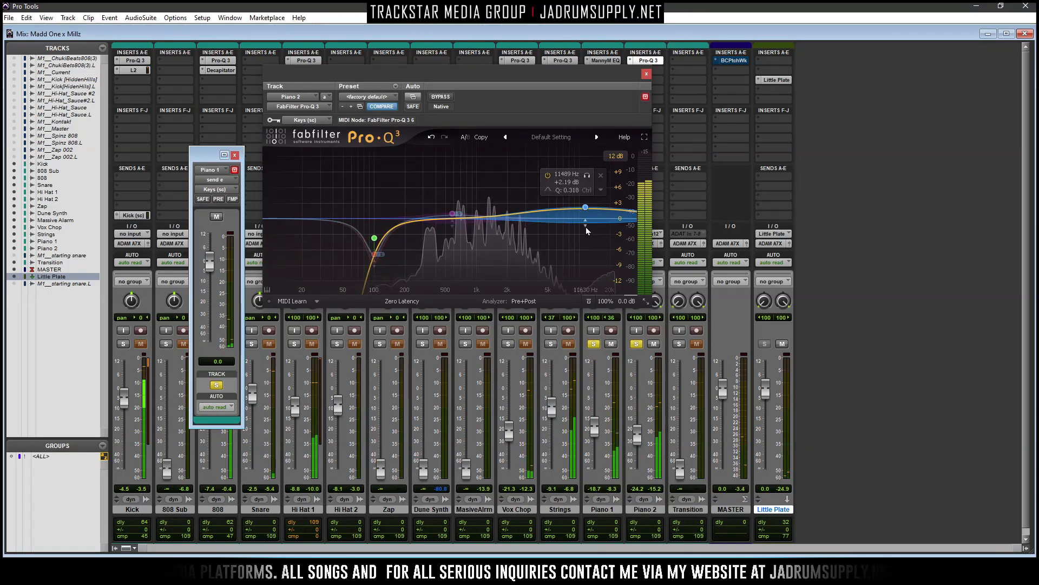
{"action": "left_click_drag", "start_coordinate": [586, 225], "coordinate": [587, 236]}
{"action": "left_click_drag", "start_coordinate": [452, 225], "coordinate": [453, 236]}
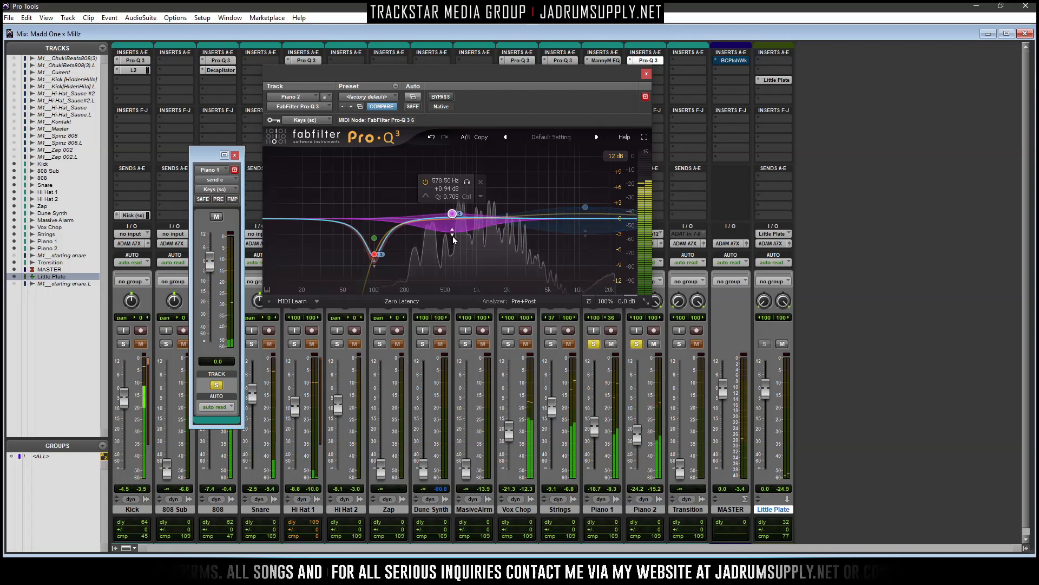
{"action": "left_click_drag", "start_coordinate": [374, 265], "coordinate": [372, 275]}
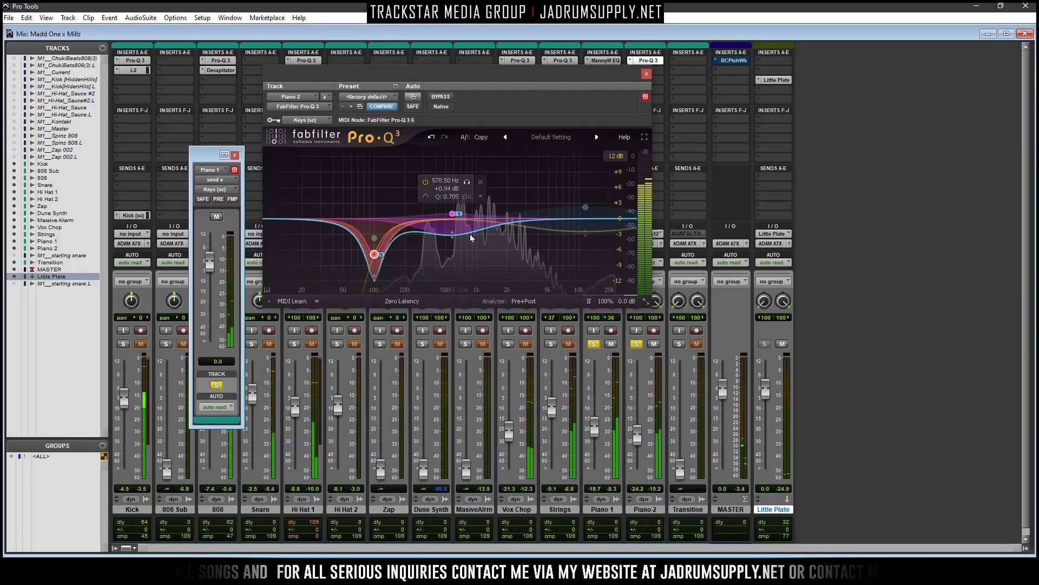
{"action": "left_click", "coordinate": [586, 234]}
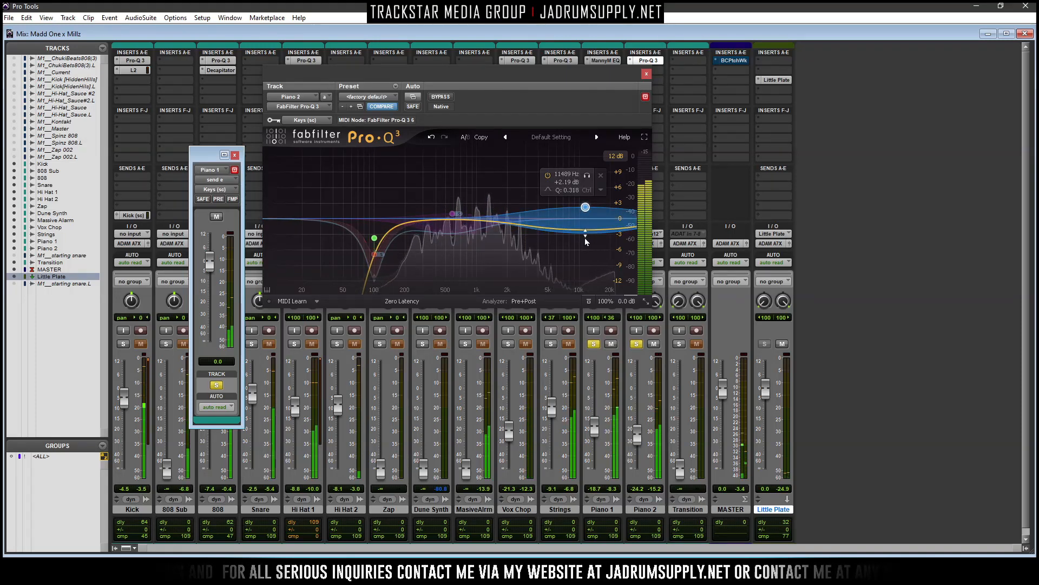
{"action": "left_click", "coordinate": [453, 236]}
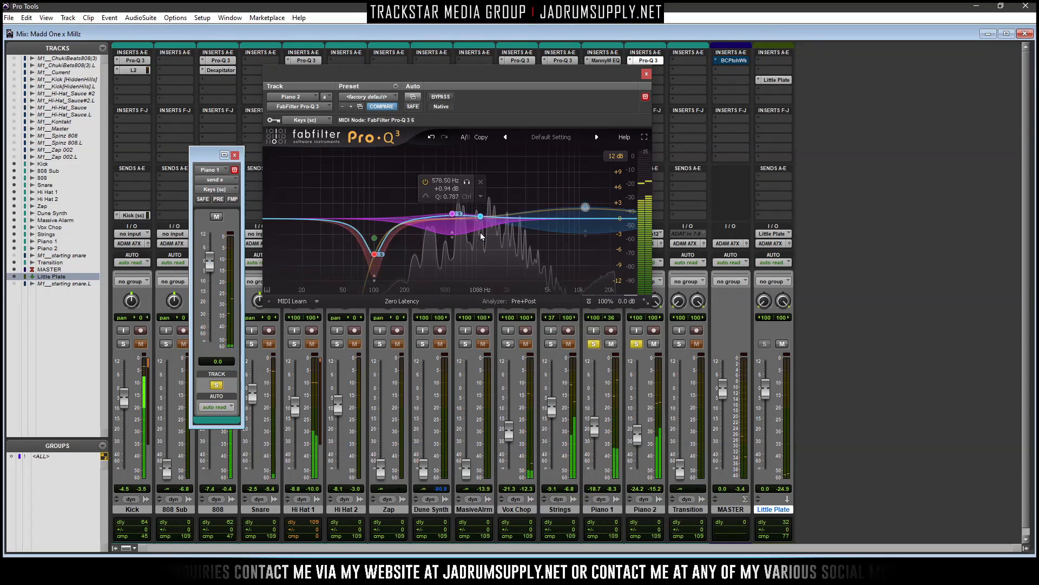
{"action": "left_click", "coordinate": [646, 74]}
{"action": "left_click", "coordinate": [636, 343], "text": "alt"}
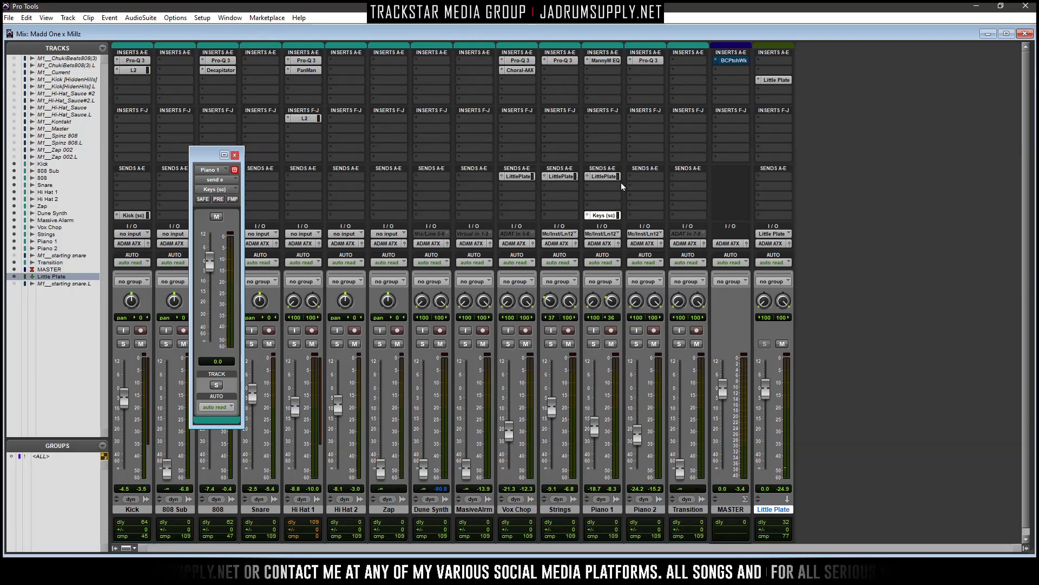
Insert a multichannel FabFilter Pro-Q 3 in the second insert slot of the Piano 1 track
{"action": "left_click", "coordinate": [593, 70]}
{"action": "mouse_move", "coordinate": [637, 87]}
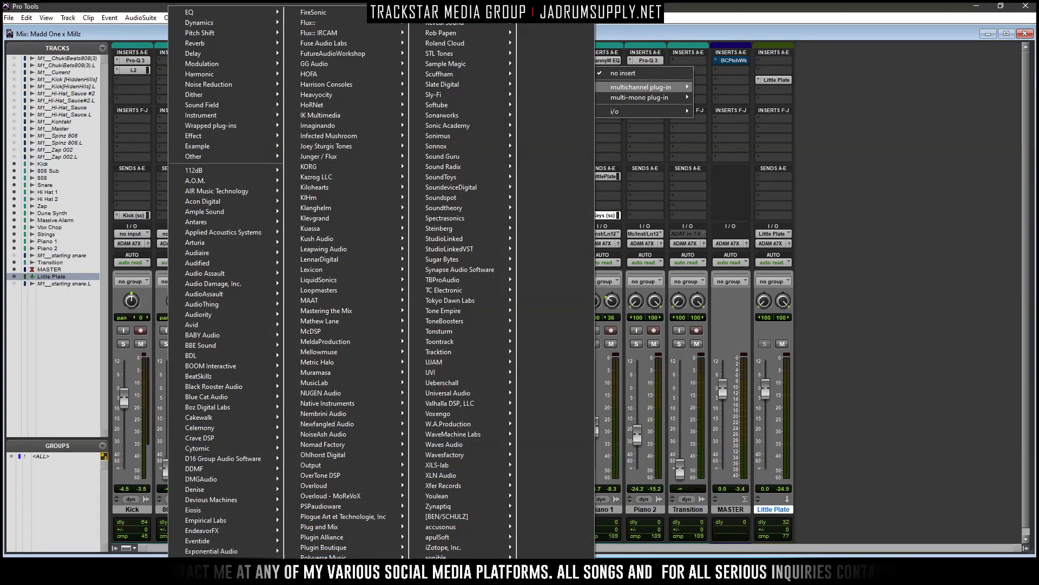
{"action": "mouse_move", "coordinate": [249, 561]}
{"action": "left_click", "coordinate": [327, 499]}
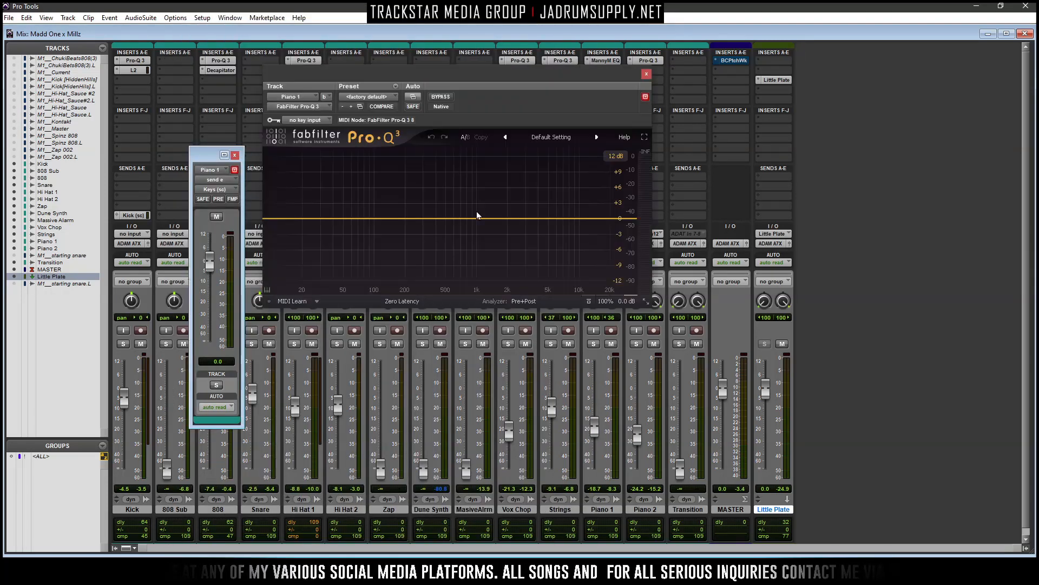
During playback, lower the lows by about 29 dB near 79 Hz and boost about 2.35 dB near 9232 Hz on Piano 1
{"action": "left_click_drag", "start_coordinate": [317, 223], "coordinate": [364, 374]}
{"action": "key", "text": "space"}
{"action": "mouse_move", "coordinate": [588, 216]}
{"action": "left_mouse_down"}
{"action": "mouse_move", "coordinate": [589, 206]}
{"action": "mouse_move", "coordinate": [577, 216]}
{"action": "left_mouse_up"}
{"action": "left_click", "coordinate": [363, 249]}
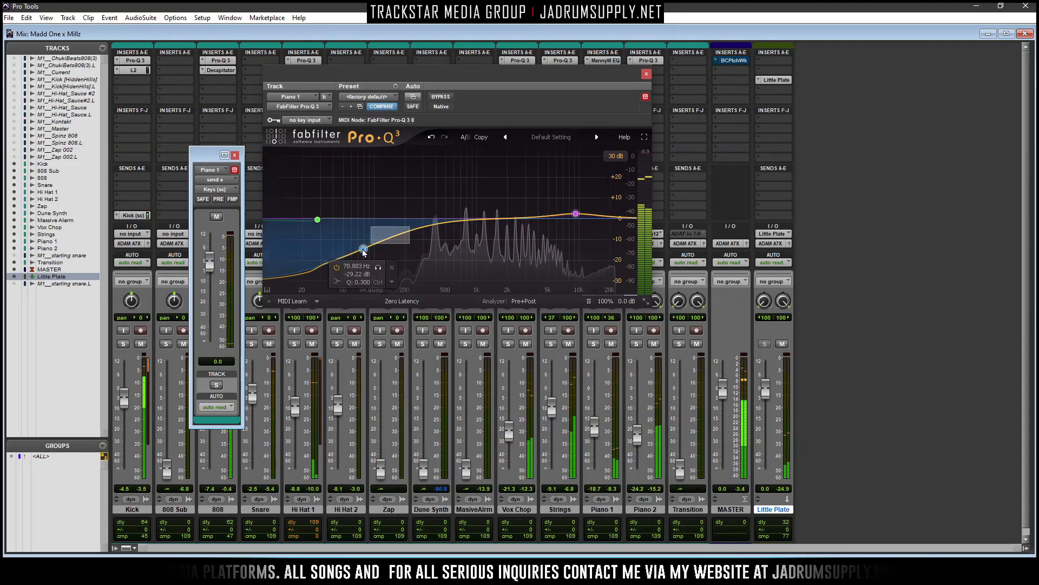
Bypass the two low-frequency bands and roll off the Piano 1 lows with a new low-cut band instead
{"action": "left_click", "coordinate": [364, 249], "text": "alt"}
{"action": "left_click", "coordinate": [317, 220], "text": "alt"}
{"action": "left_click_drag", "start_coordinate": [272, 222], "coordinate": [403, 255]}
{"action": "mouse_move", "coordinate": [572, 219]}
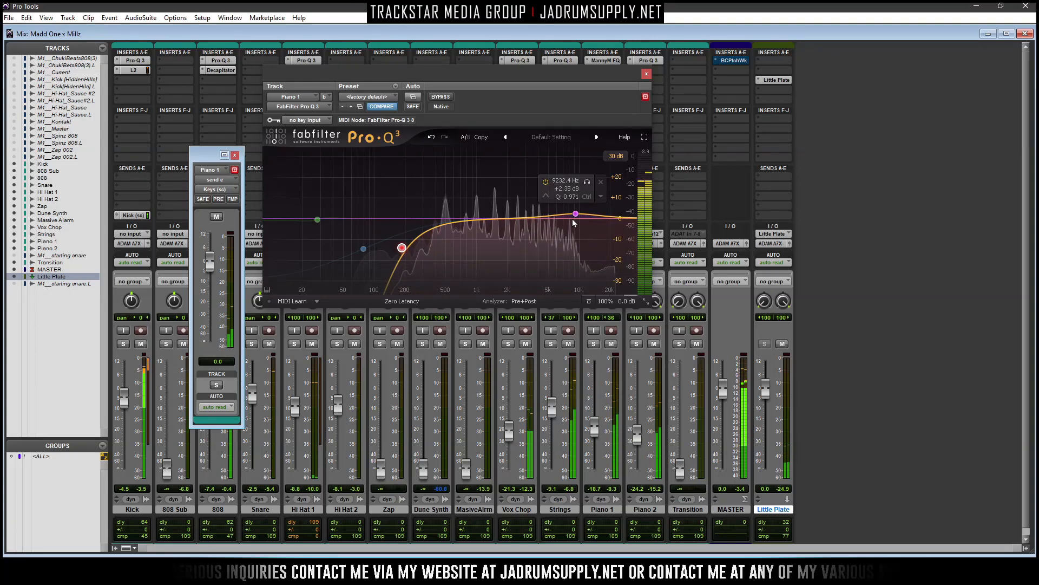
Close the Piano 1 equalizer and raise the Strings fader to -8.1 dB
{"action": "left_click", "coordinate": [646, 73]}
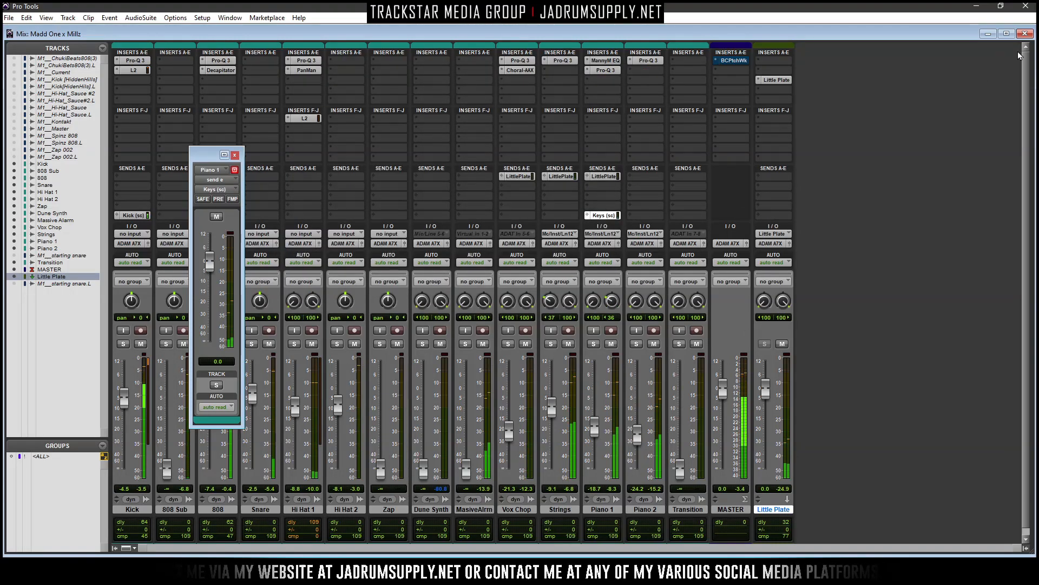
{"action": "left_click_drag", "start_coordinate": [552, 406], "coordinate": [553, 393]}
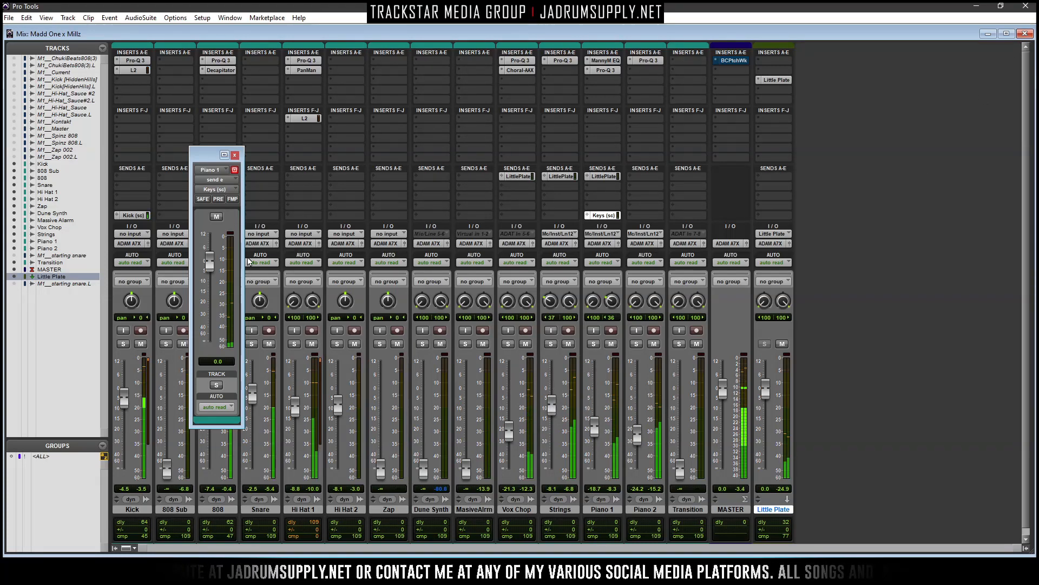
Close the Piano 1 send window and raise the Vox Chop fader to -21.0 dB
{"action": "left_click", "coordinate": [233, 156]}
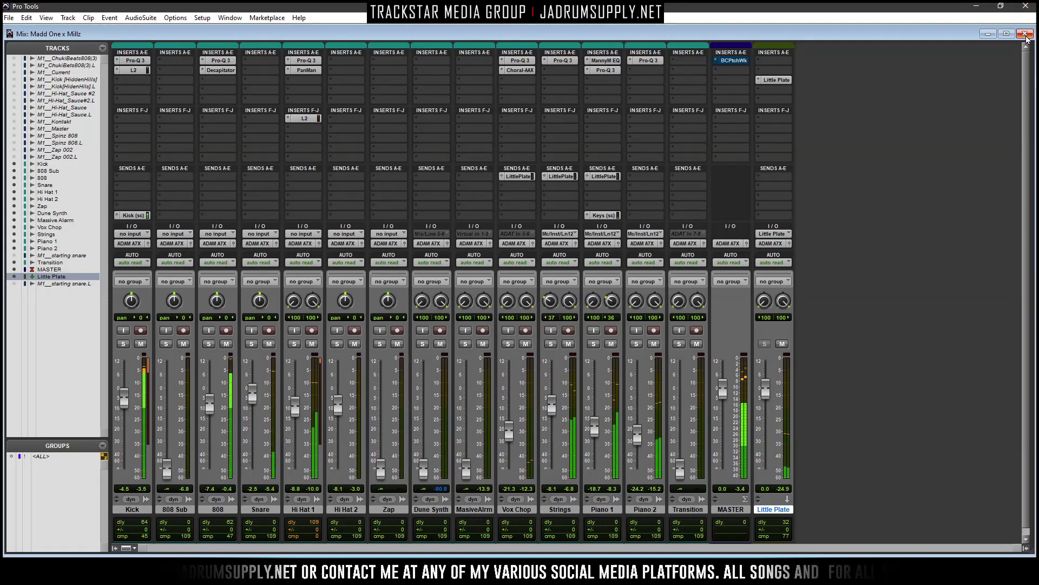
{"action": "key", "text": "ctrl+equal"}
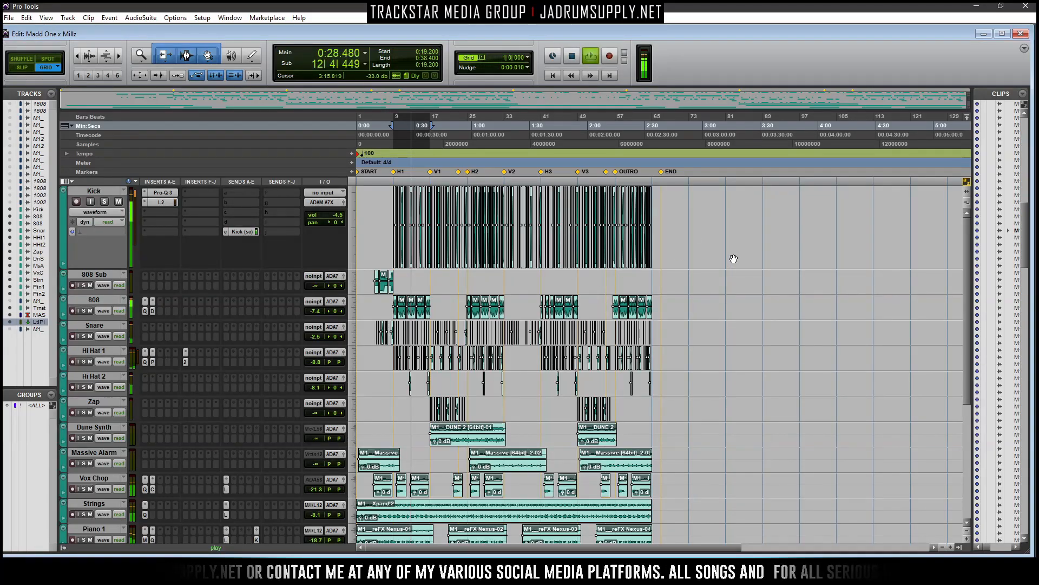
{"action": "key", "text": "ctrl+equal"}
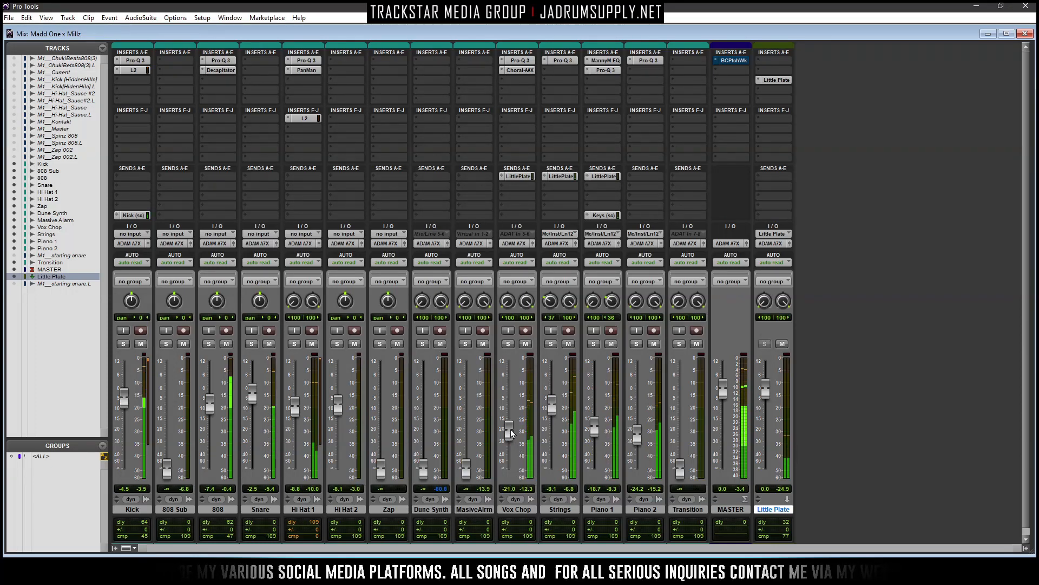
Stop playback and select the V1 section from 0:38.400 to 0:57.600 across all tracks in the Edit window
{"action": "key", "text": "ctrl+equal"}
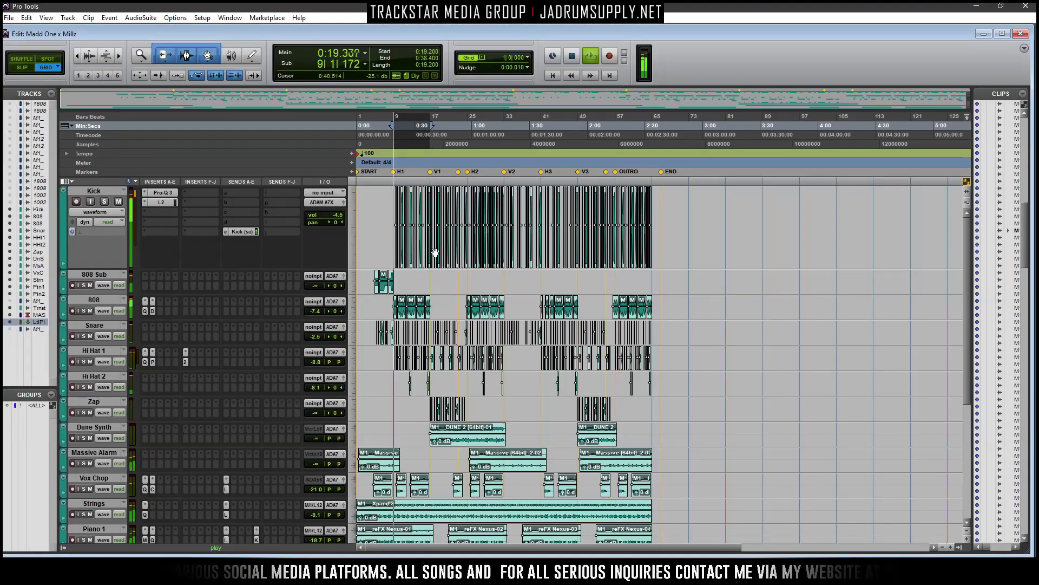
{"action": "key", "text": "ctrl+bracketright"}
{"action": "key", "text": "ctrl+bracketright"}
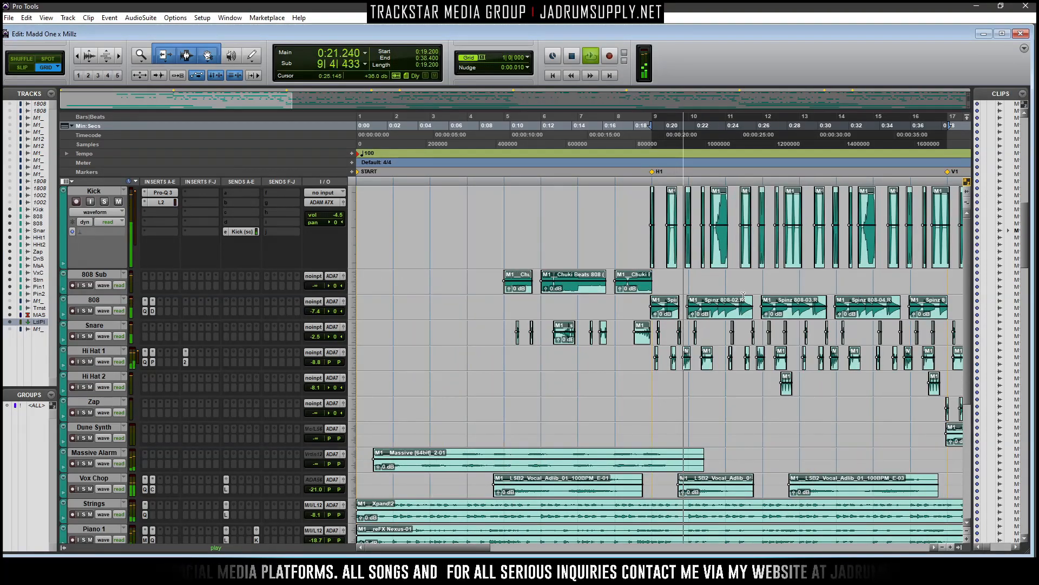
{"action": "scroll", "coordinate": [751, 289], "scroll_direction": "down", "scroll_amount": 5}
{"action": "key", "text": "r"}
{"action": "key", "text": "r"}
{"action": "key", "text": "r"}
{"action": "key", "text": "t"}
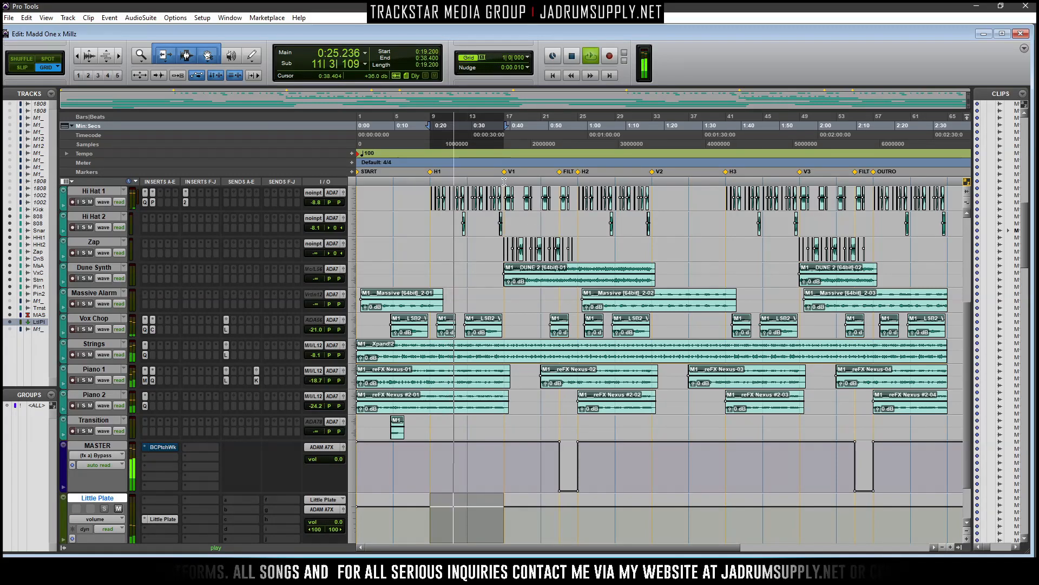
{"action": "key", "text": "space"}
{"action": "left_click_drag", "start_coordinate": [505, 189], "coordinate": [576, 188]}
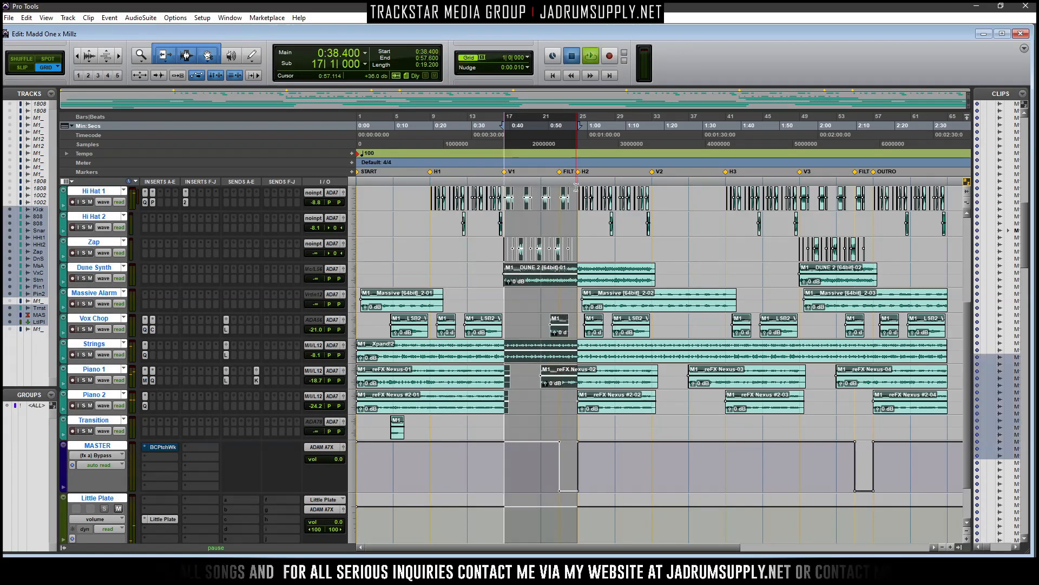
Add a Little Plate send at -38.9 dB to the Snare track and copy it to Hi Hat 1
{"action": "key", "text": "ctrl+equal"}
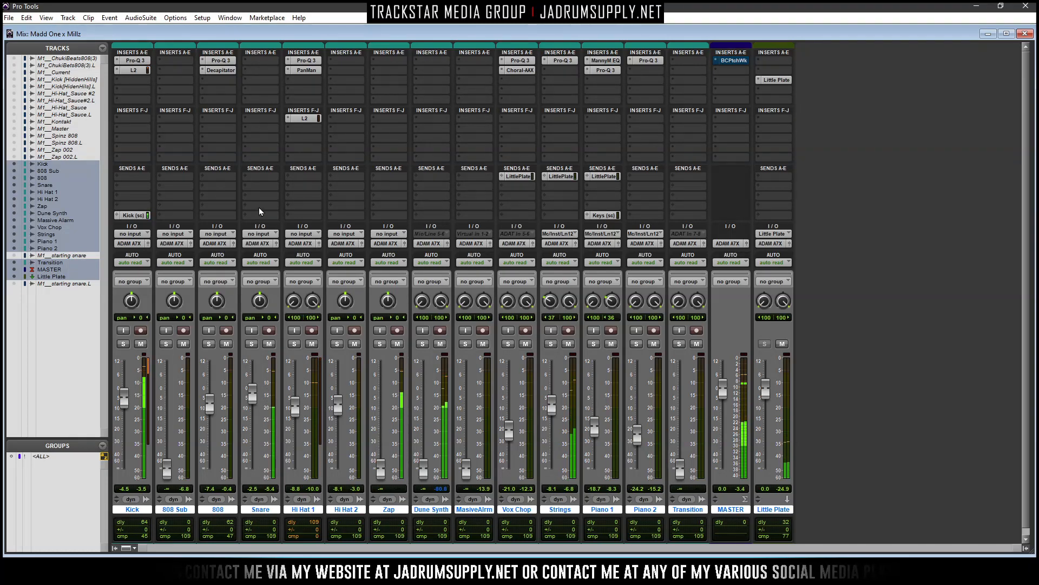
{"action": "left_click", "coordinate": [258, 178]}
{"action": "mouse_move", "coordinate": [290, 216]}
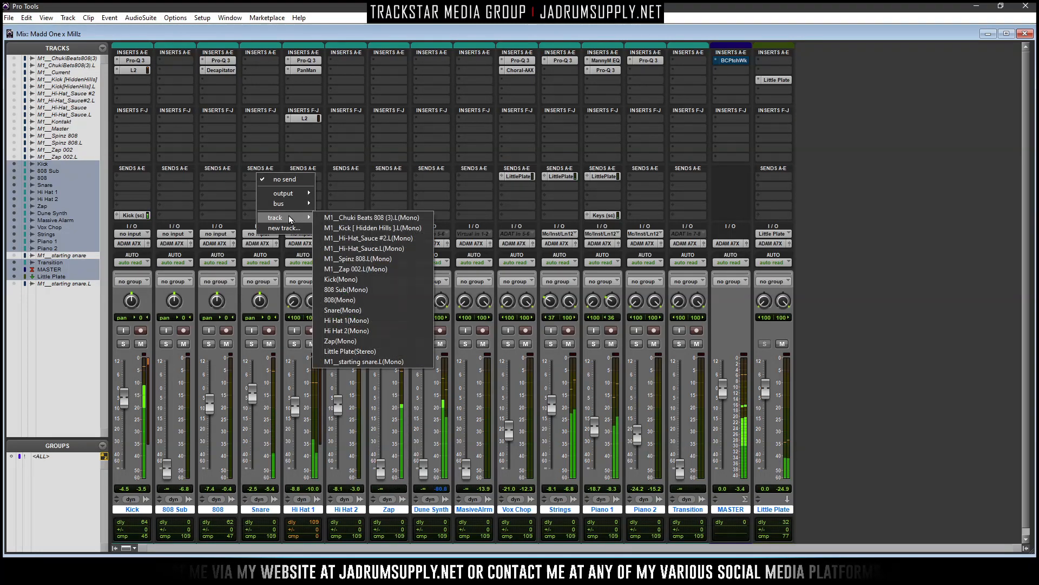
{"action": "left_click", "coordinate": [353, 351]}
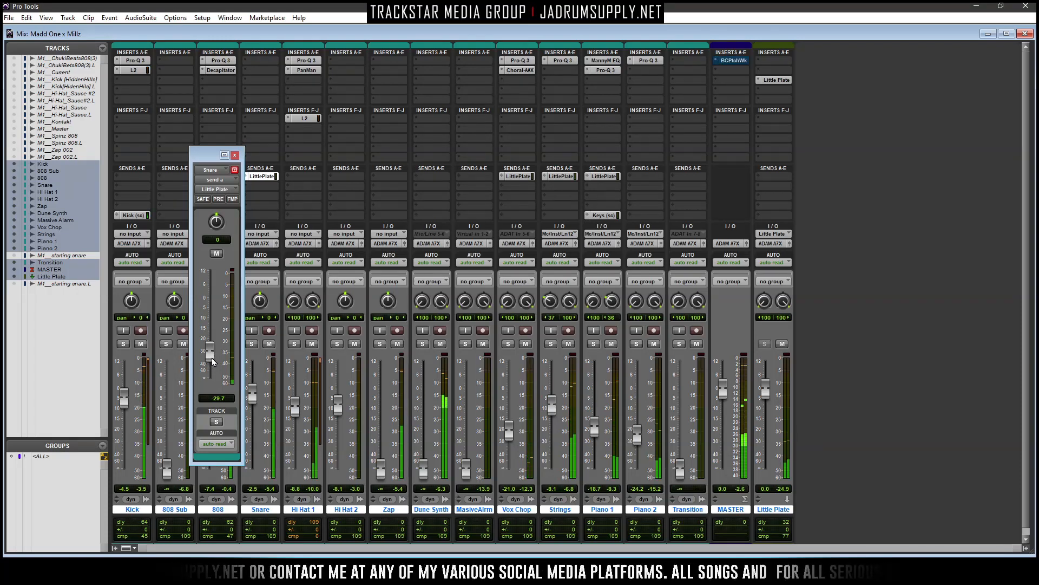
{"action": "left_click_drag", "start_coordinate": [213, 360], "coordinate": [220, 398]}
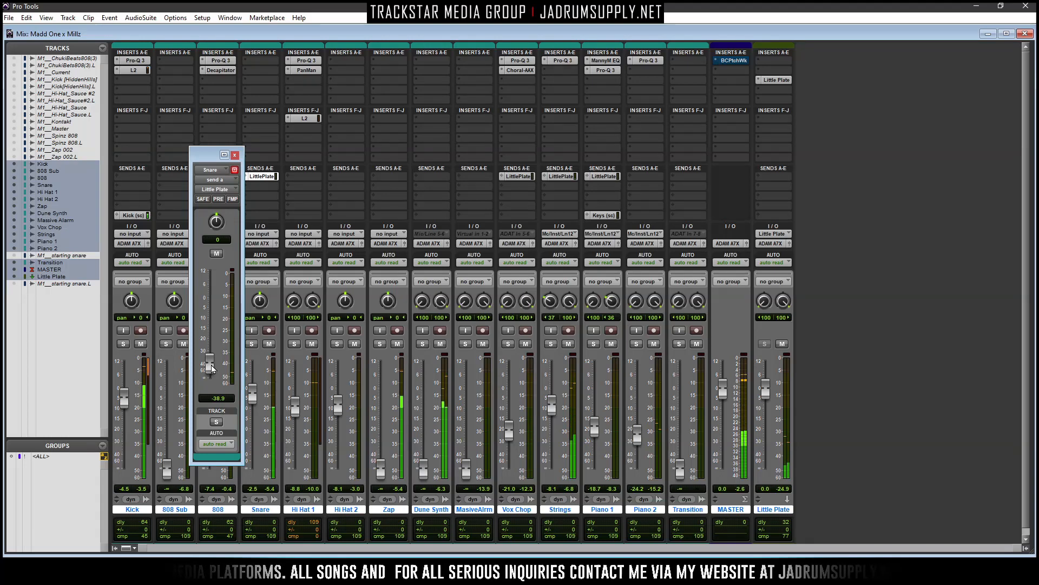
{"action": "left_click", "coordinate": [235, 156]}
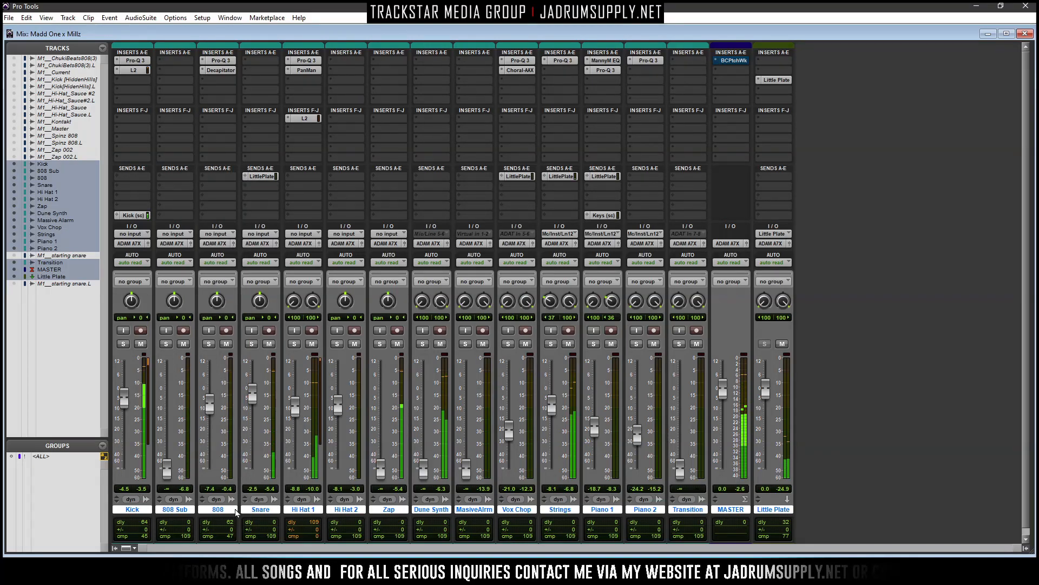
{"action": "left_click", "coordinate": [306, 176]}
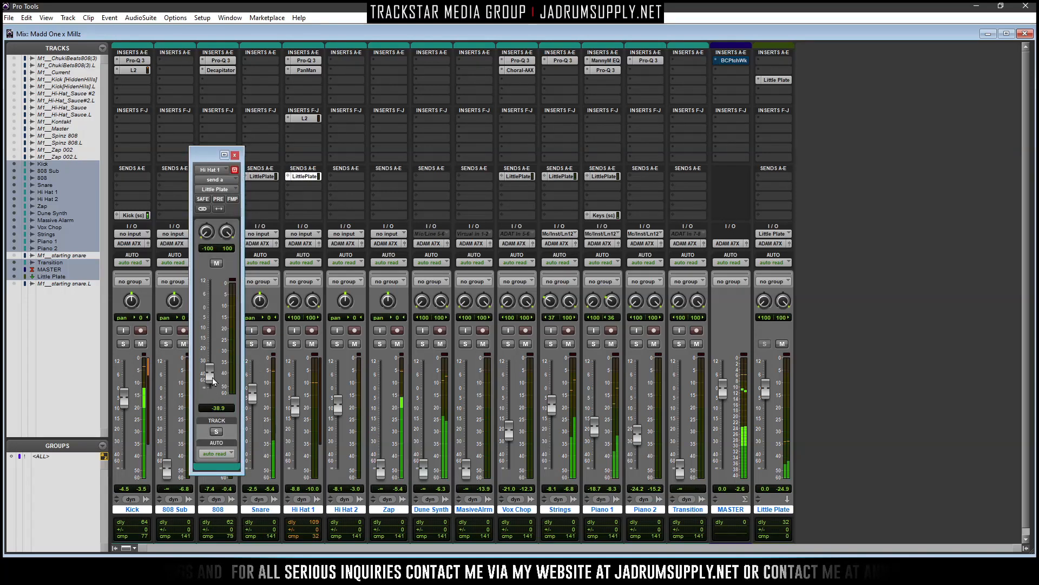
{"action": "left_click", "coordinate": [235, 156]}
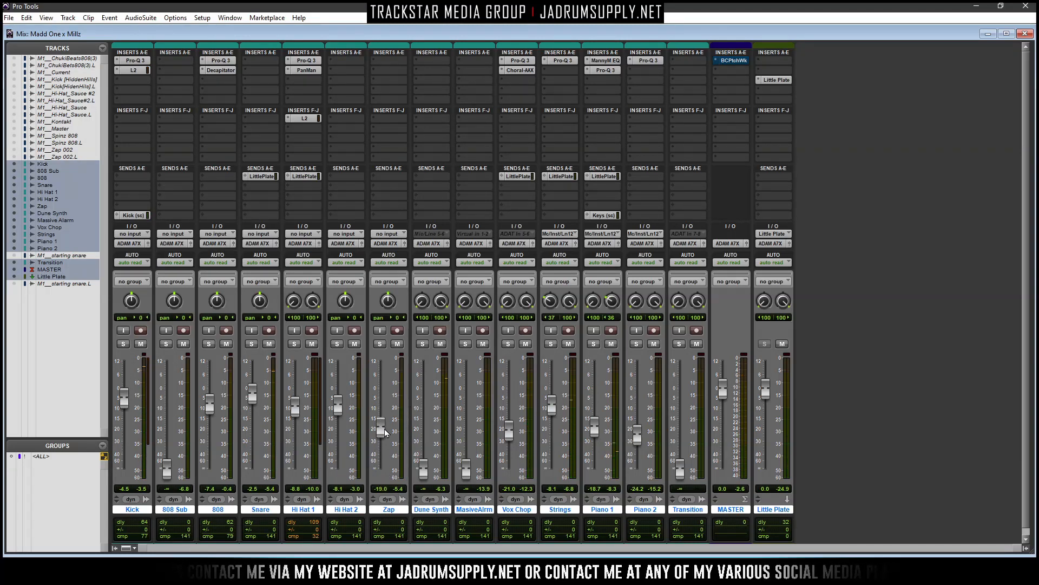
Raise the Zap fader to -7.0 dB, then solo Zap and give it the Little Plate send at -38.9 dB
{"action": "left_click_drag", "start_coordinate": [386, 418], "coordinate": [383, 414]}
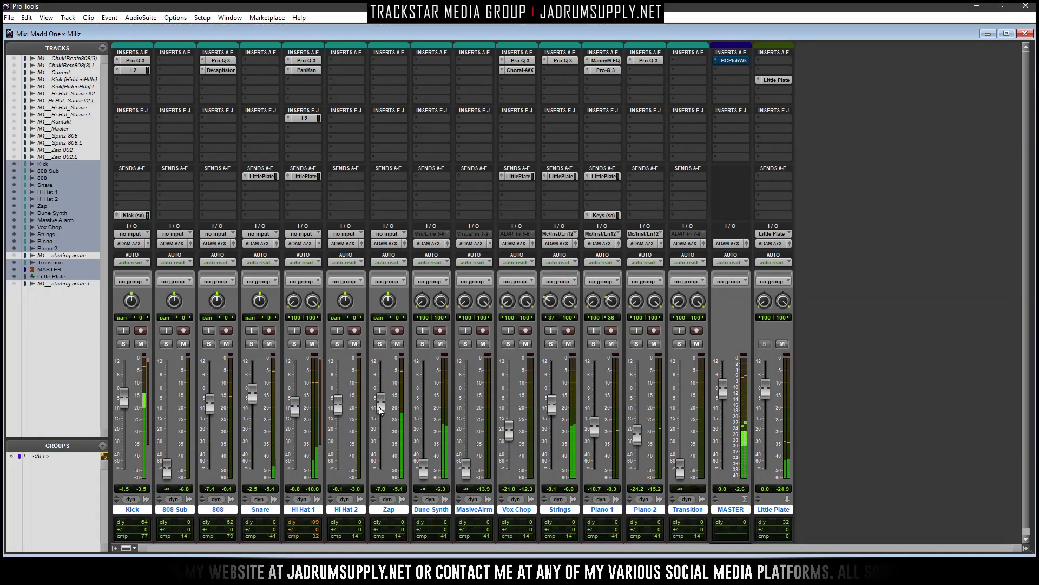
{"action": "left_click", "coordinate": [380, 344]}
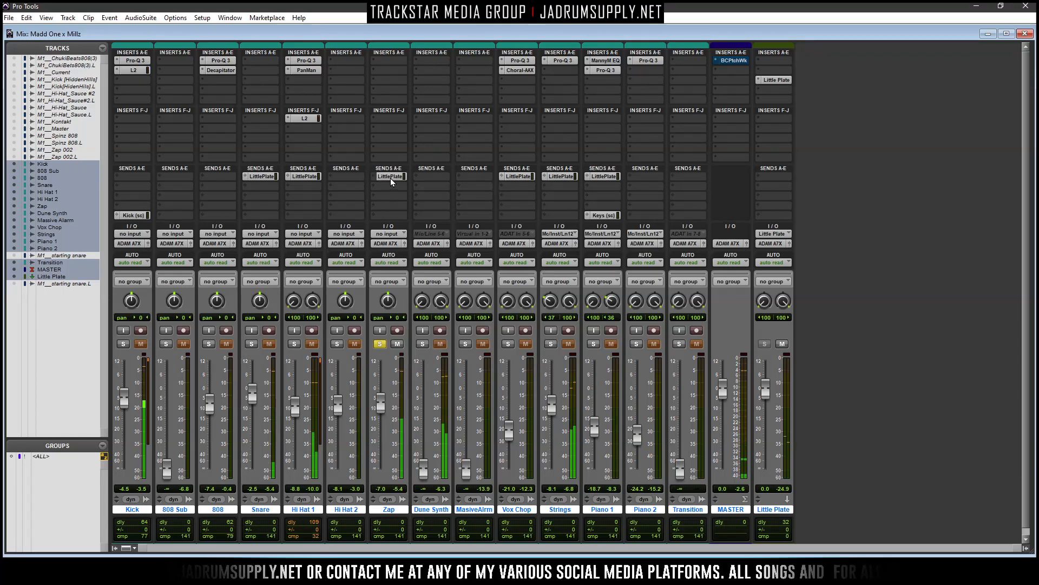
{"action": "left_click", "coordinate": [389, 177]}
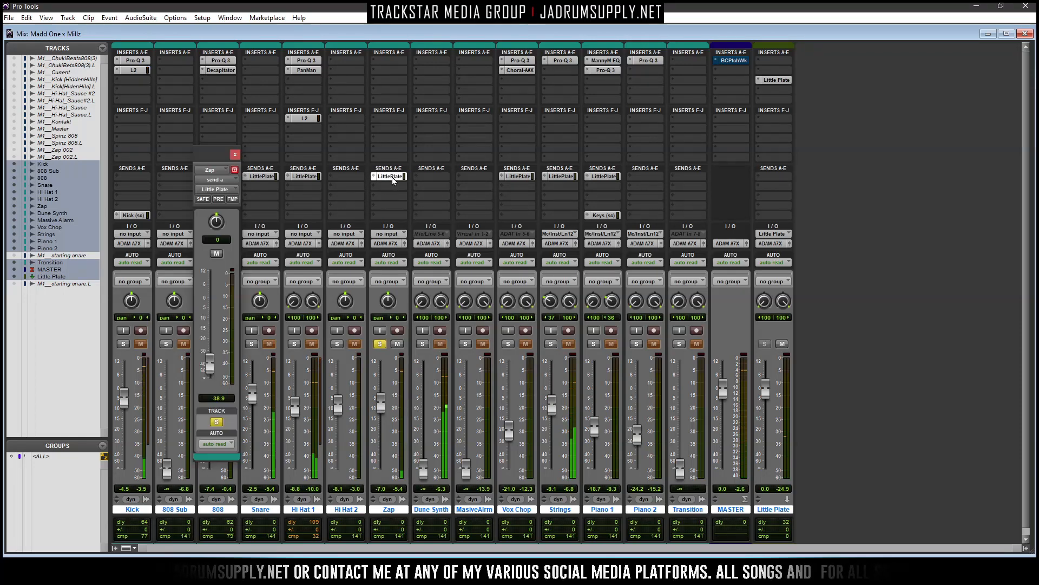
Insert a FabFilter Pro-Q 3 in the first insert slot of the Zap track
{"action": "left_click", "coordinate": [384, 62]}
{"action": "mouse_move", "coordinate": [420, 77]}
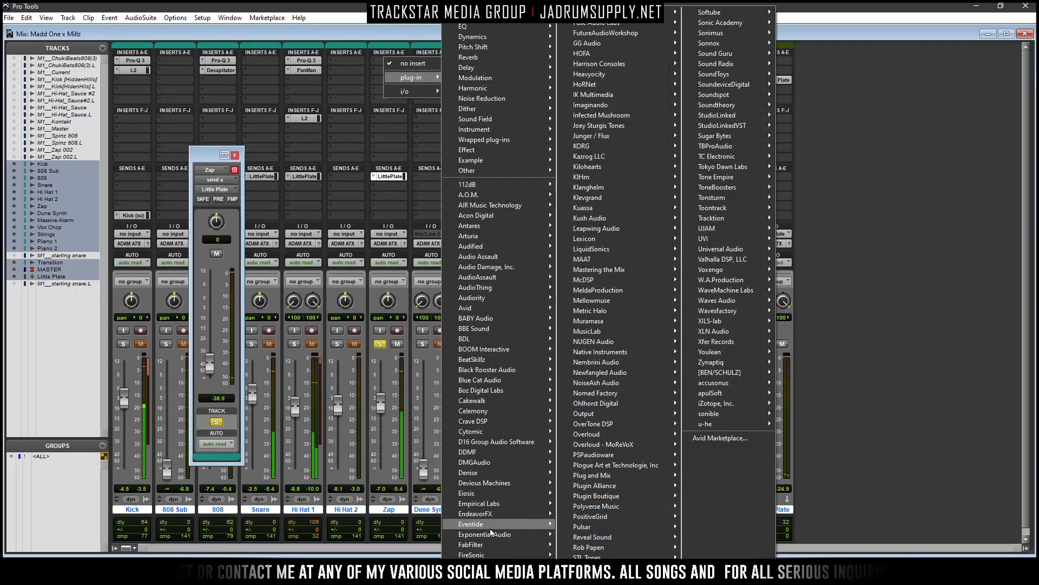
{"action": "mouse_move", "coordinate": [485, 545]}
{"action": "left_click", "coordinate": [595, 472]}
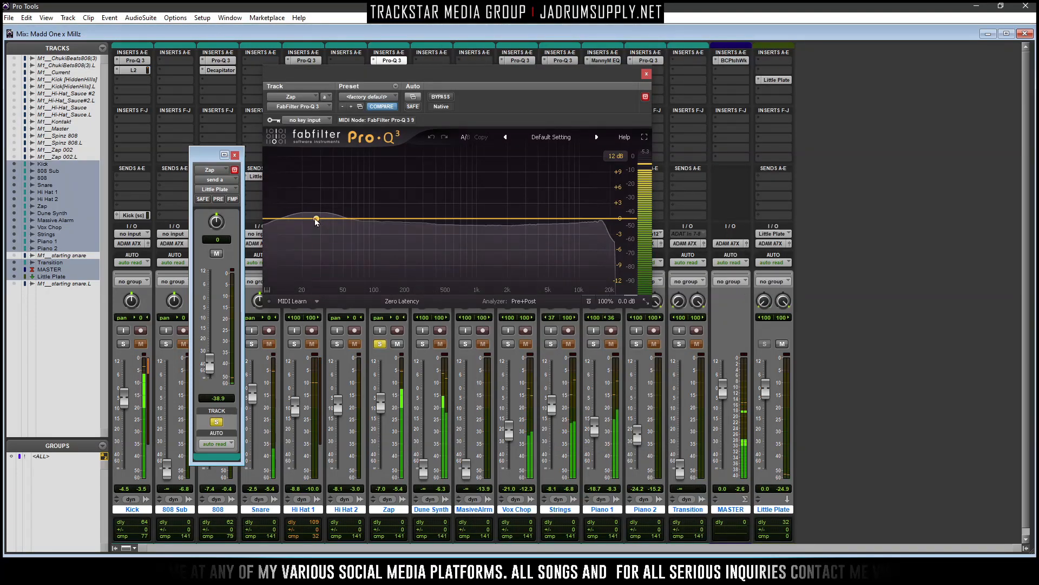
Add a low cut at about 83 Hz and a high cut at about 21.9 kHz to Zap, and close the equalizer
{"action": "left_click", "coordinate": [281, 219]}
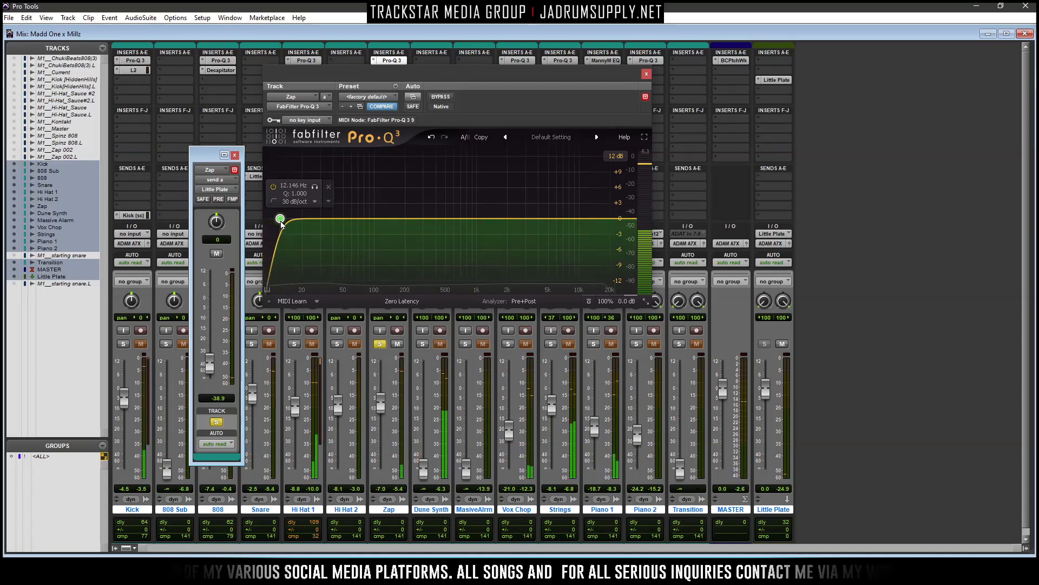
{"action": "left_click_drag", "start_coordinate": [281, 219], "coordinate": [352, 232]}
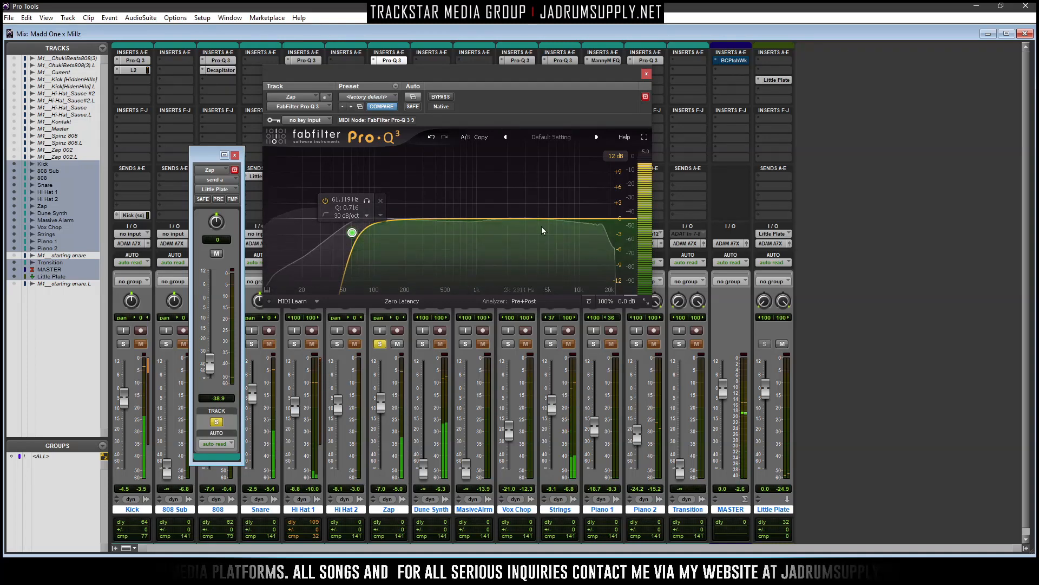
{"action": "double_click", "coordinate": [623, 220]}
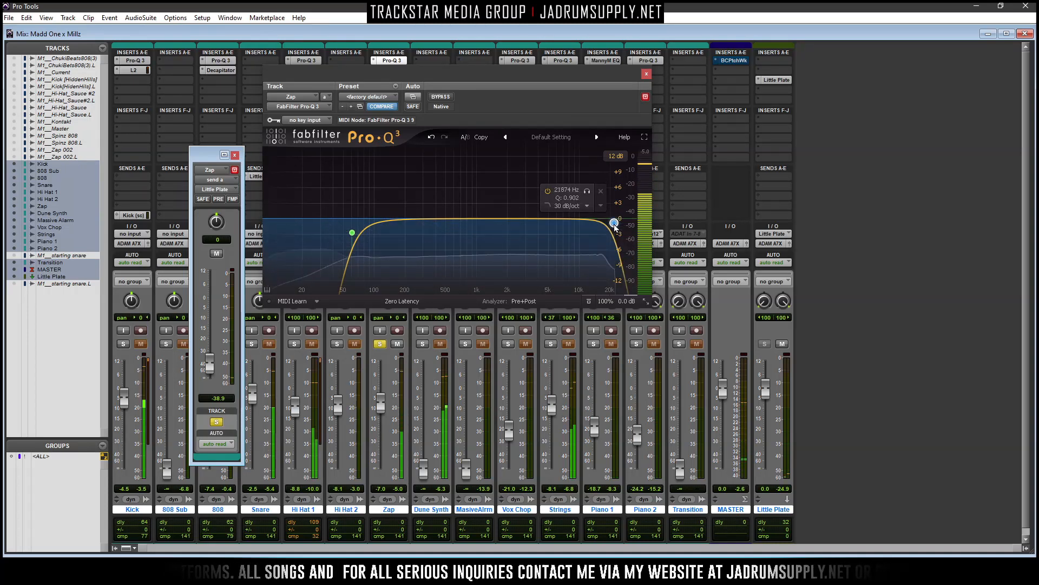
{"action": "left_click_drag", "start_coordinate": [352, 233], "coordinate": [366, 230]}
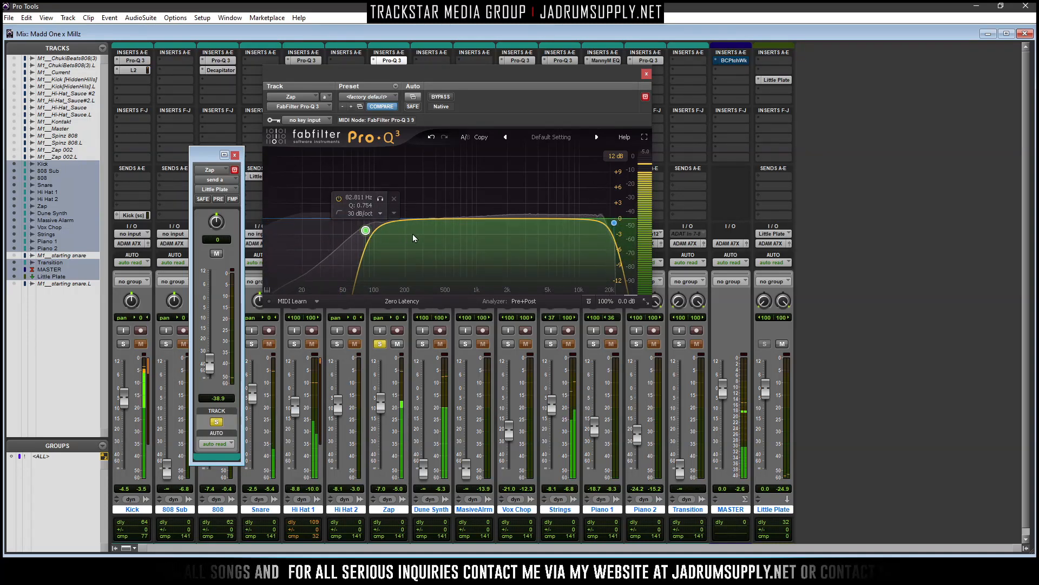
{"action": "left_click", "coordinate": [646, 74]}
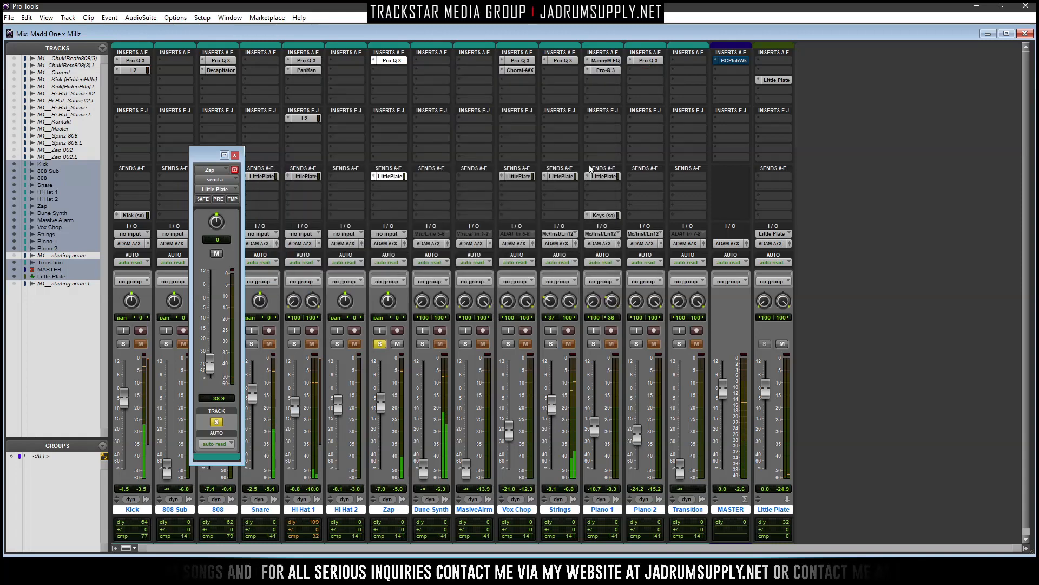
Unsolo the Zap track and lower its fader to -12.6 dB
{"action": "left_click", "coordinate": [380, 345]}
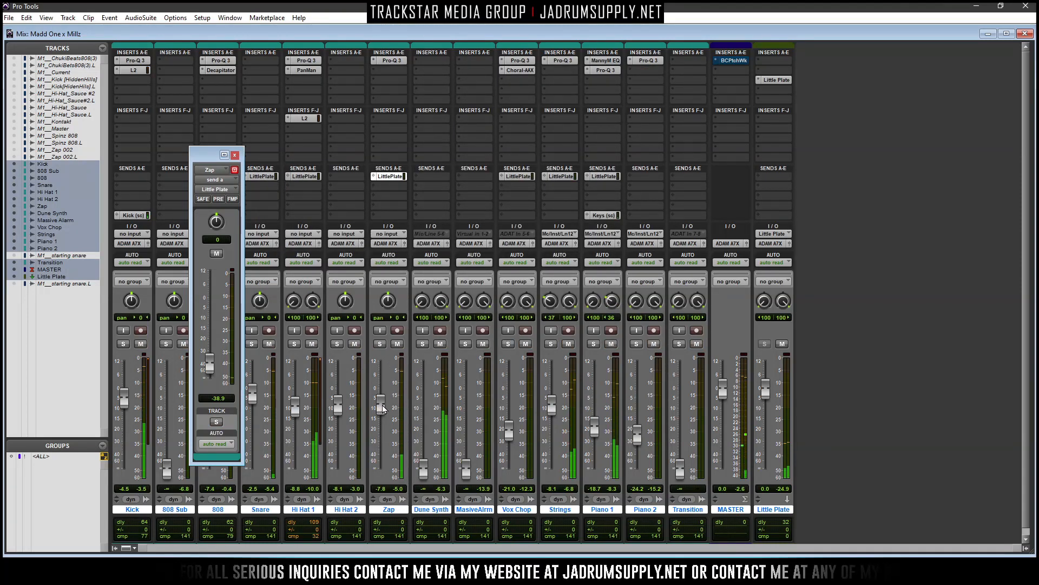
{"action": "left_click_drag", "start_coordinate": [382, 410], "coordinate": [388, 432]}
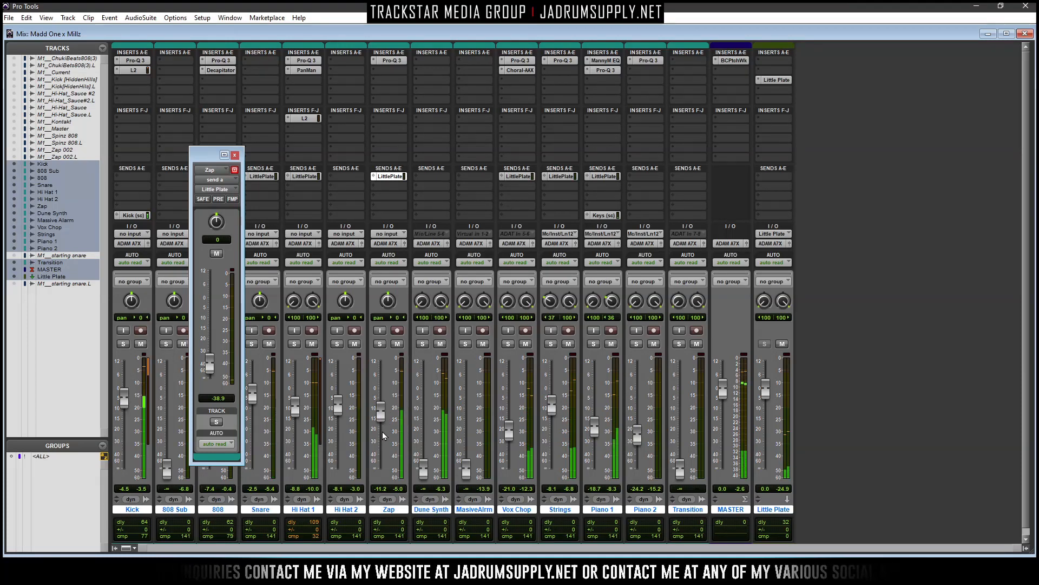
{"action": "left_click_drag", "start_coordinate": [379, 419], "coordinate": [381, 432]}
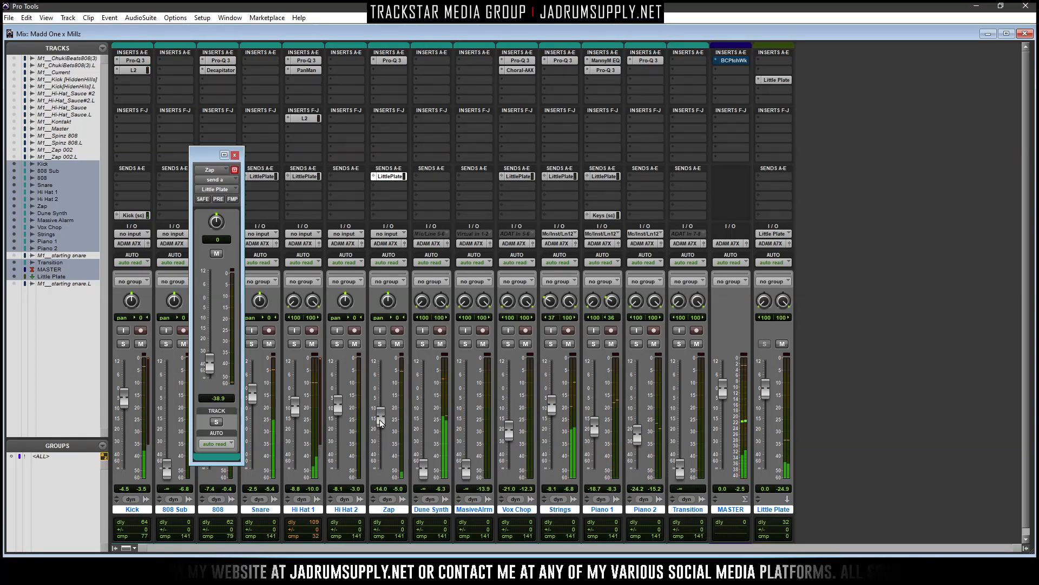
{"action": "mouse_move", "coordinate": [381, 422]}
{"action": "left_mouse_down"}
{"action": "mouse_move", "coordinate": [383, 405]}
{"action": "mouse_move", "coordinate": [384, 417]}
{"action": "left_mouse_up"}
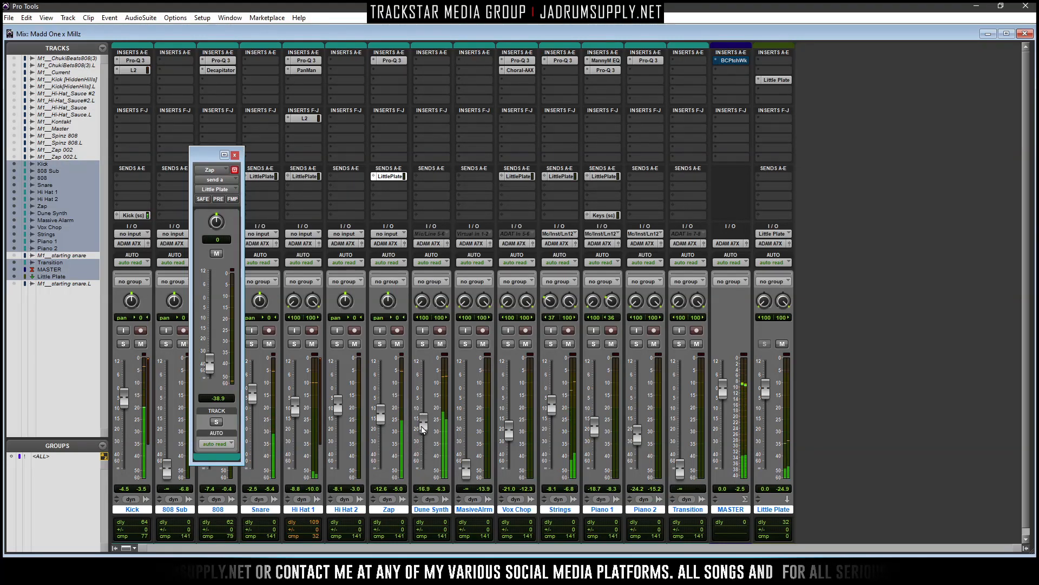
Set the Dune Synth fader to -20.1 dB and narrow its panning to 36 left and 35 right
{"action": "left_click_drag", "start_coordinate": [425, 417], "coordinate": [429, 434]}
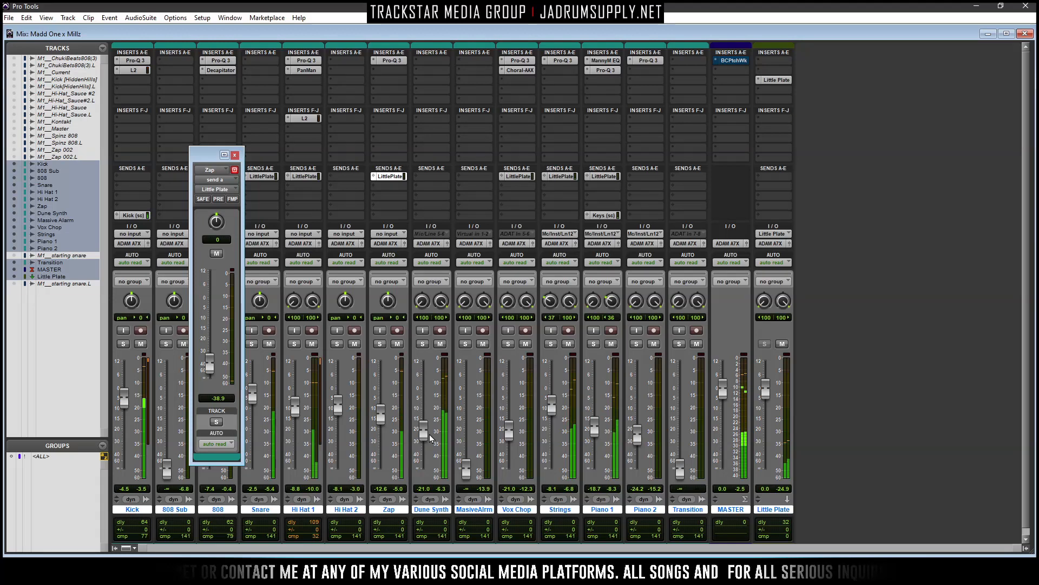
{"action": "key", "text": "ctrl+w"}
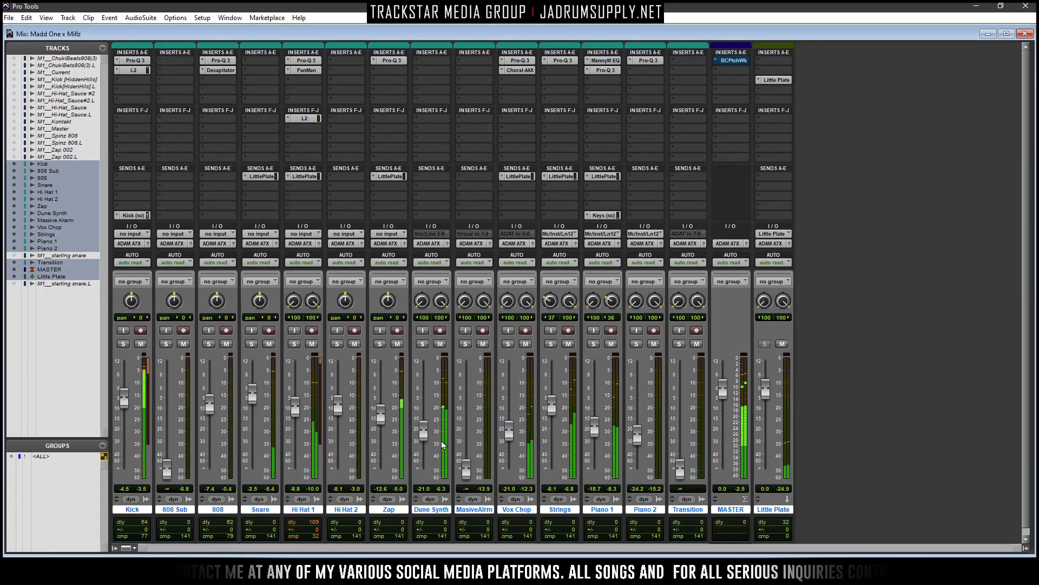
{"action": "left_click_drag", "start_coordinate": [427, 433], "coordinate": [425, 421]}
{"action": "left_click_drag", "start_coordinate": [418, 300], "coordinate": [443, 331]}
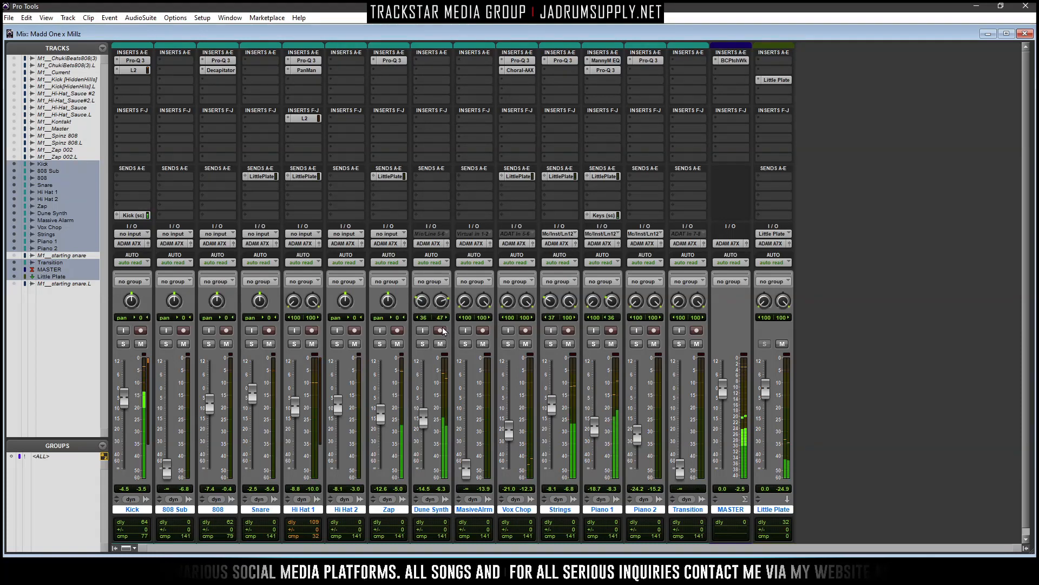
{"action": "left_click_drag", "start_coordinate": [428, 410], "coordinate": [423, 424]}
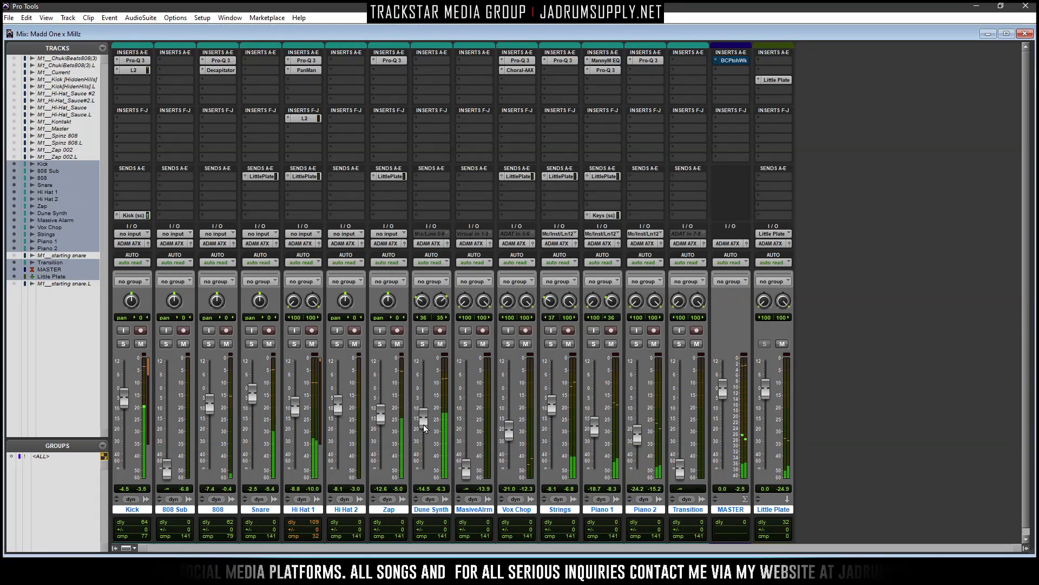
{"action": "left_click_drag", "start_coordinate": [422, 434], "coordinate": [421, 442]}
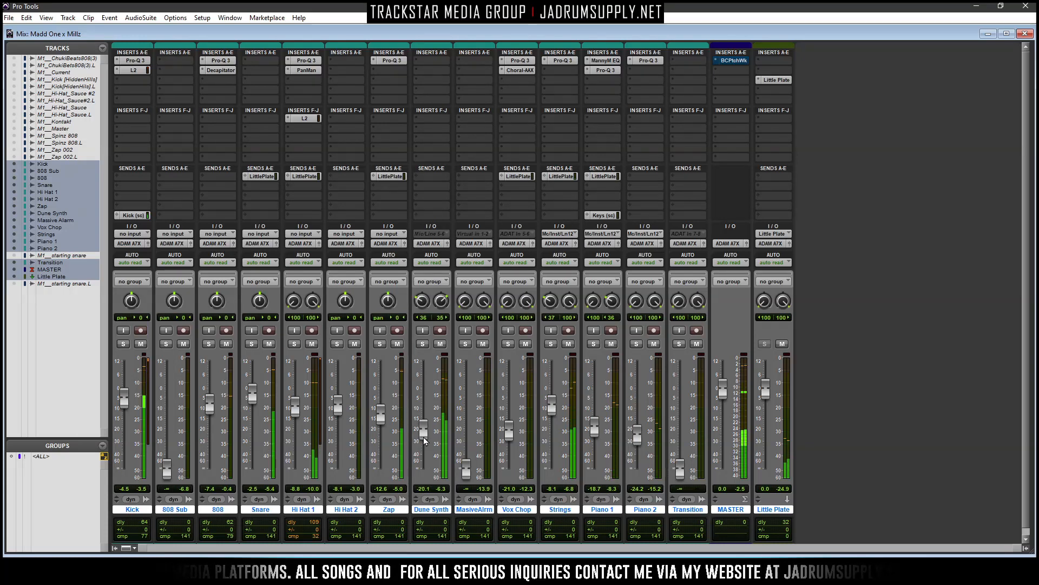
Copy Zap's Little Plate send to the Dune Synth track and raise the send level to -7.8 dB
{"action": "left_click_drag", "start_coordinate": [387, 177], "coordinate": [431, 176]}
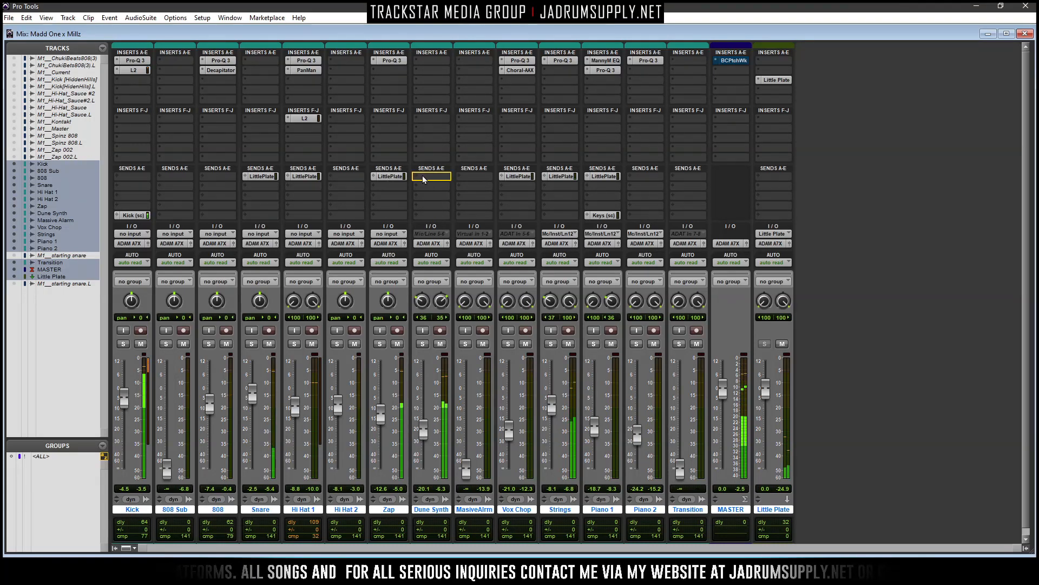
{"action": "left_click", "coordinate": [436, 175]}
{"action": "left_click_drag", "start_coordinate": [209, 372], "coordinate": [220, 325]}
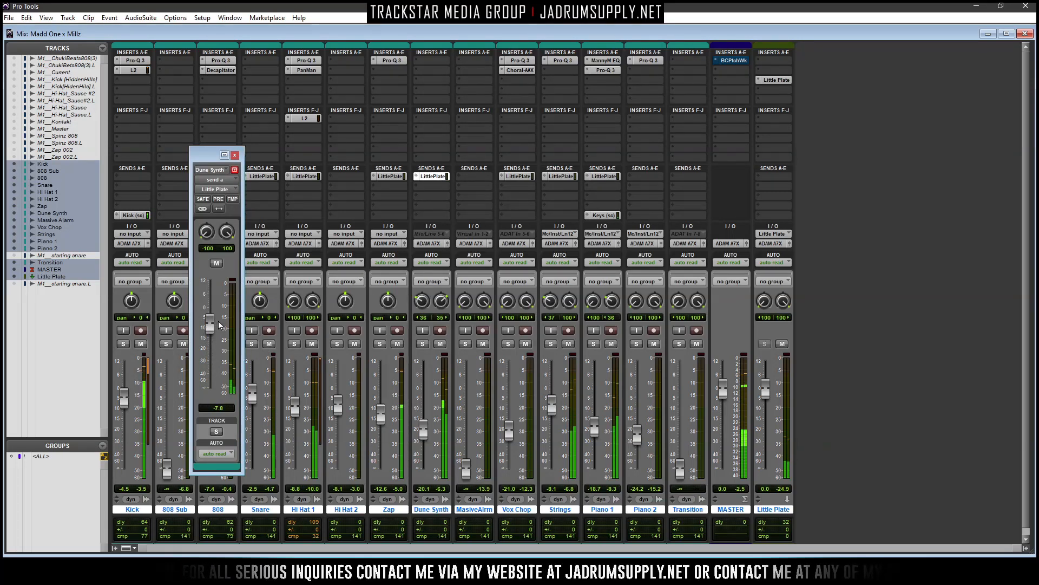
Insert Pro-Q 3 on Dune Synth, dip about 1 dB near 185 Hz, and add a low cut at about 102 Hz
{"action": "left_click", "coordinate": [432, 65]}
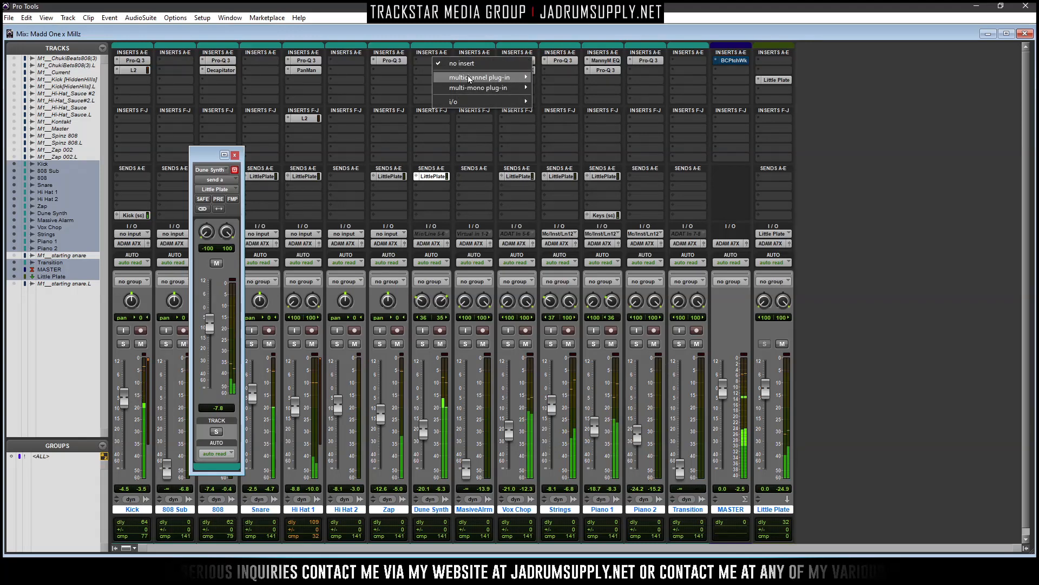
{"action": "mouse_move", "coordinate": [480, 77]}
{"action": "mouse_move", "coordinate": [582, 561]}
{"action": "left_click", "coordinate": [687, 502]}
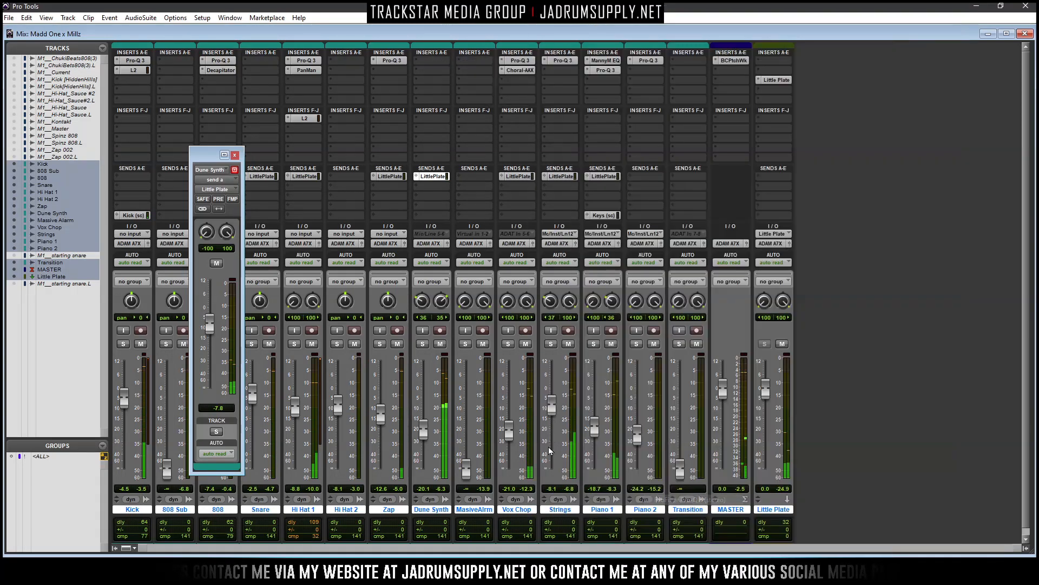
{"action": "left_click_drag", "start_coordinate": [406, 219], "coordinate": [401, 223]}
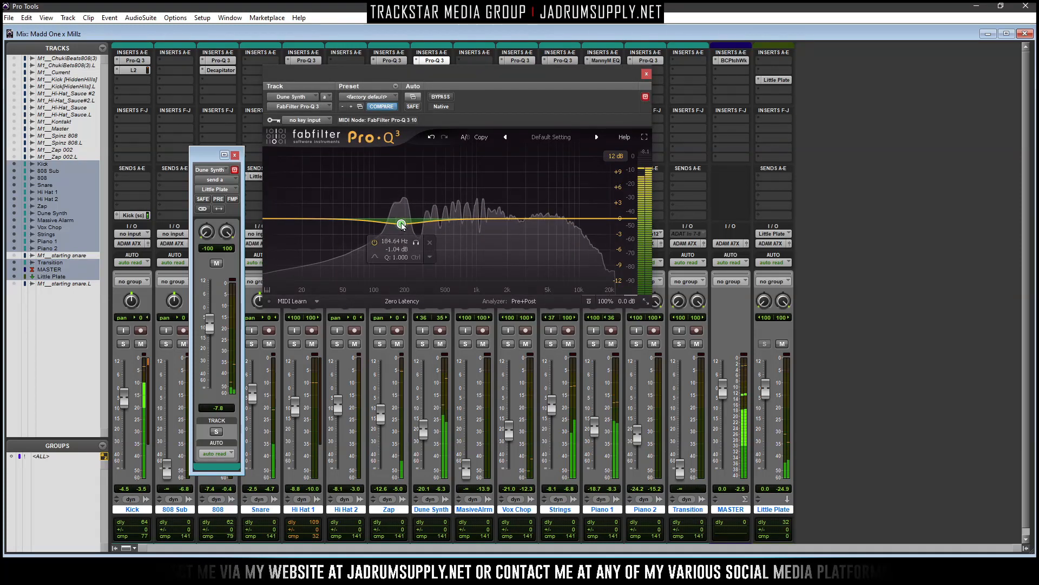
{"action": "left_click_drag", "start_coordinate": [287, 220], "coordinate": [374, 230]}
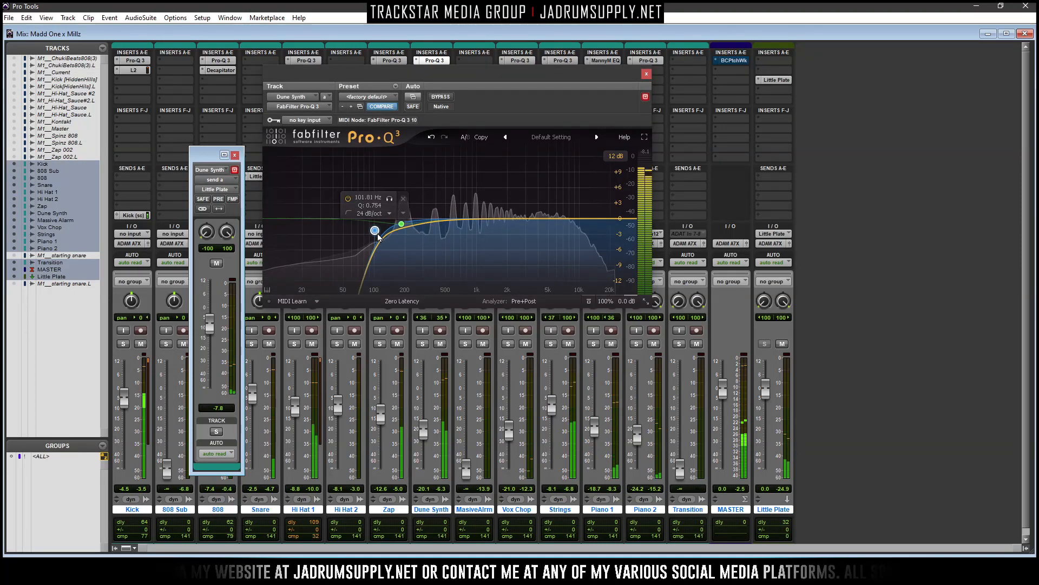
{"action": "left_click", "coordinate": [645, 73]}
Lower Dune Synth's Little Plate send to -16.9 dB and raise the track's fader to -11.8 dB
{"action": "left_click_drag", "start_coordinate": [424, 427], "coordinate": [424, 421]}
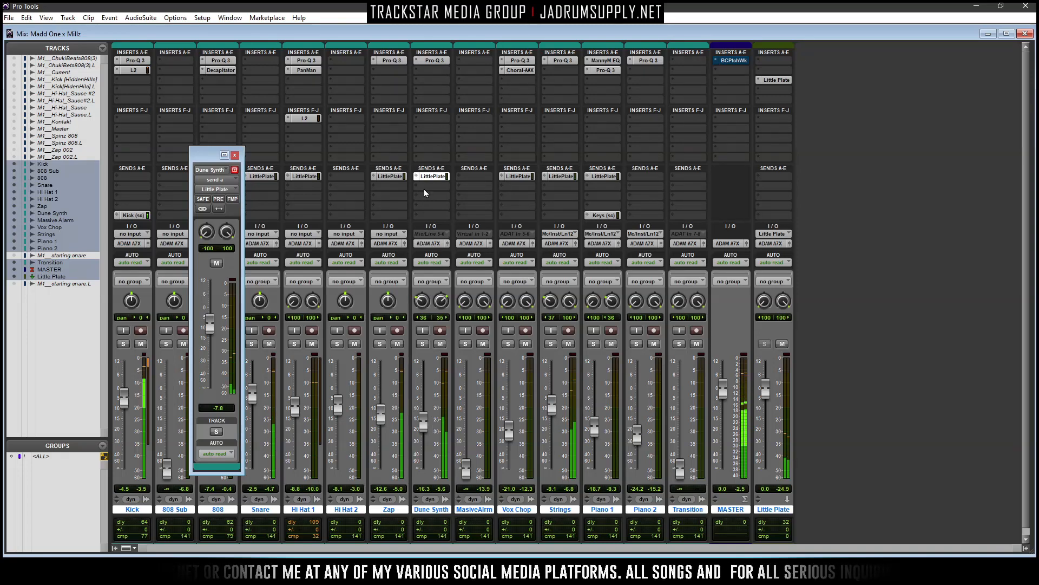
{"action": "left_click", "coordinate": [437, 176]}
{"action": "left_click", "coordinate": [437, 176]}
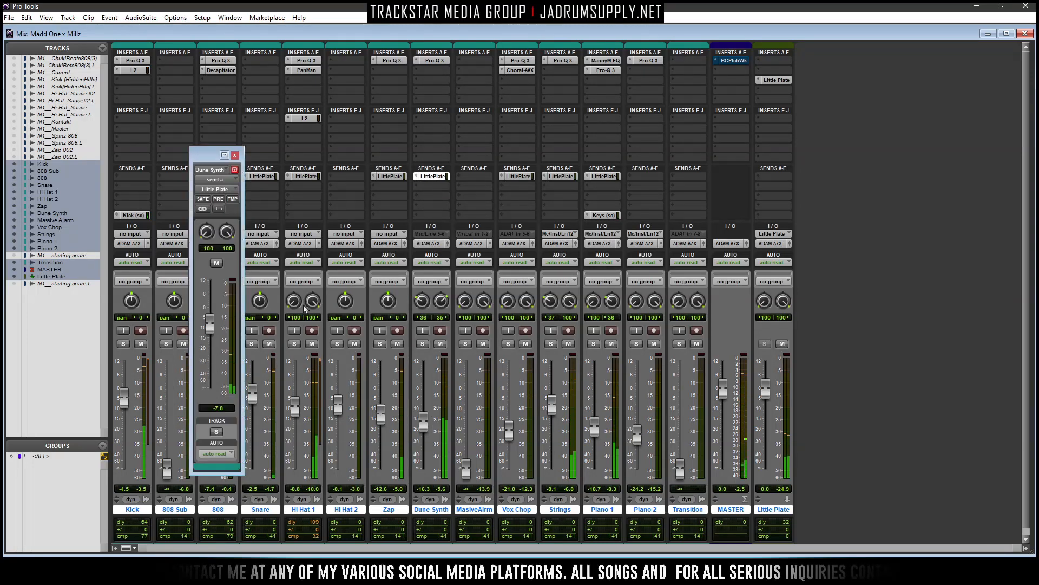
{"action": "left_click_drag", "start_coordinate": [209, 334], "coordinate": [215, 349]}
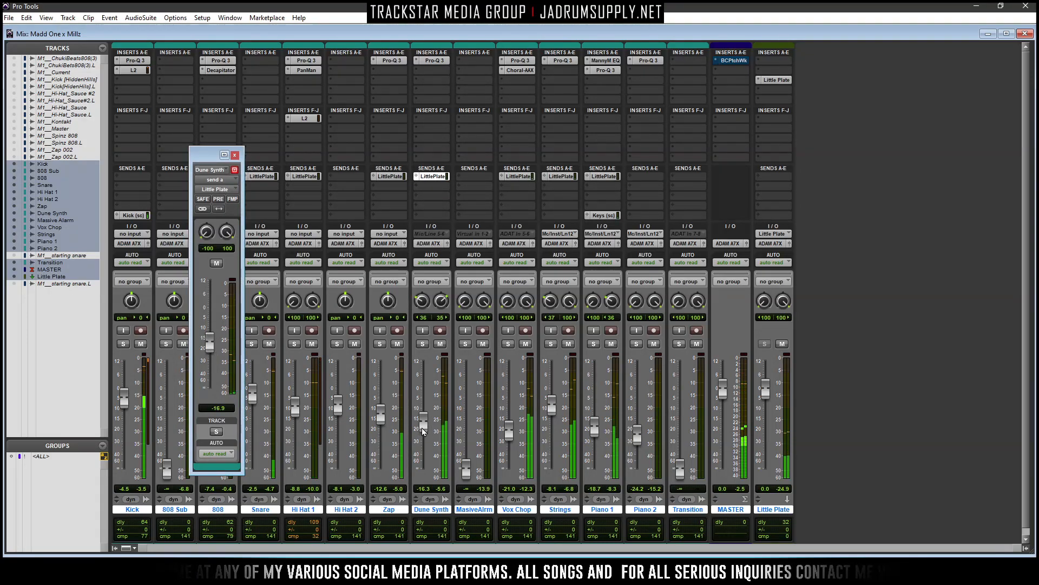
{"action": "left_click_drag", "start_coordinate": [424, 432], "coordinate": [425, 424]}
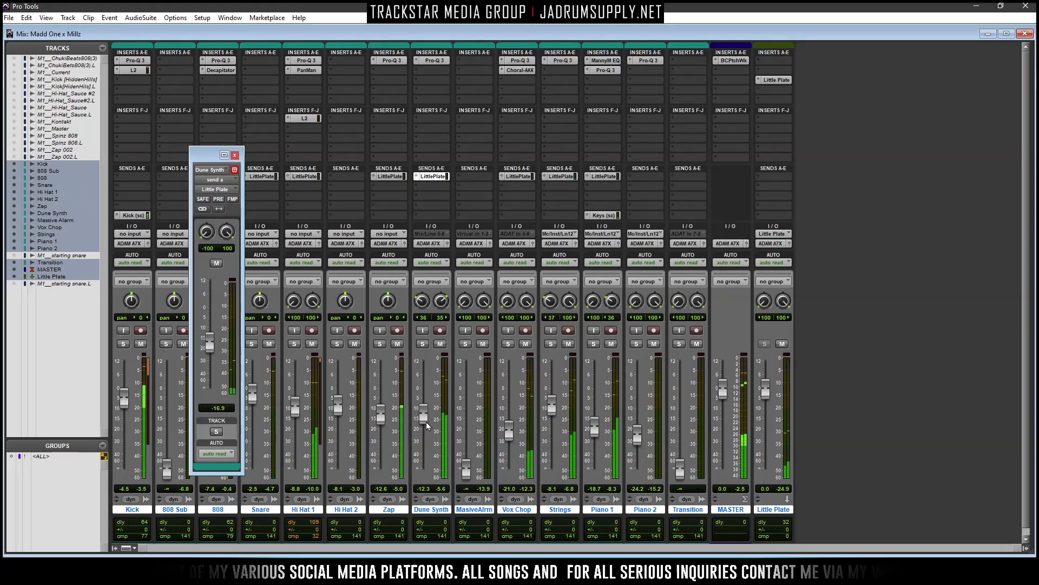
{"action": "left_click_drag", "start_coordinate": [426, 421], "coordinate": [427, 420]}
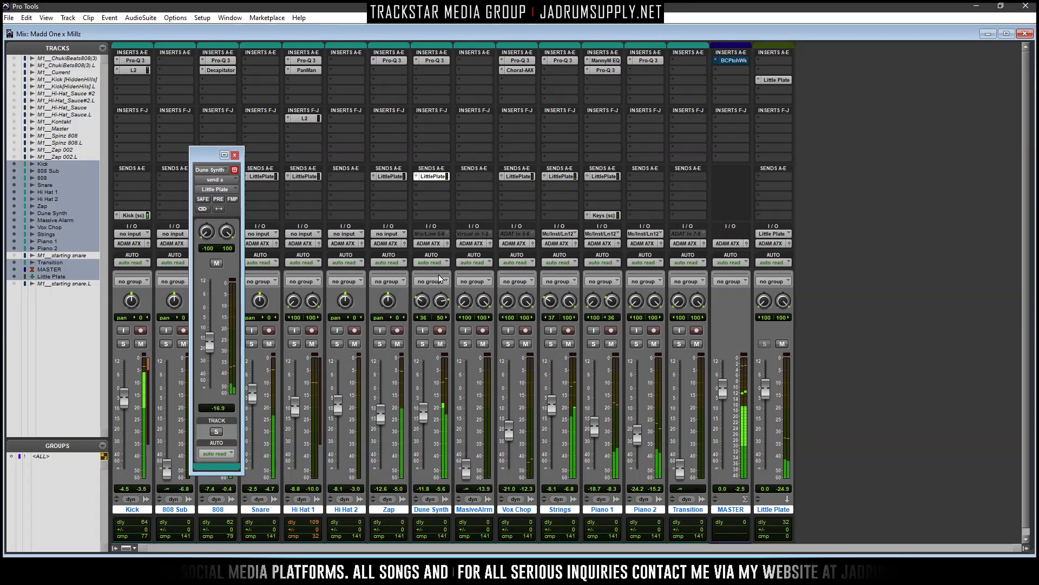
Widen Dune Synth's panning to 47 left and 50 right, lower its fader to -15.0 dB, and nudge the Strings fader to about -7.2 dB
{"action": "left_click_drag", "start_coordinate": [424, 318], "coordinate": [424, 321]}
{"action": "left_click_drag", "start_coordinate": [426, 417], "coordinate": [425, 445]}
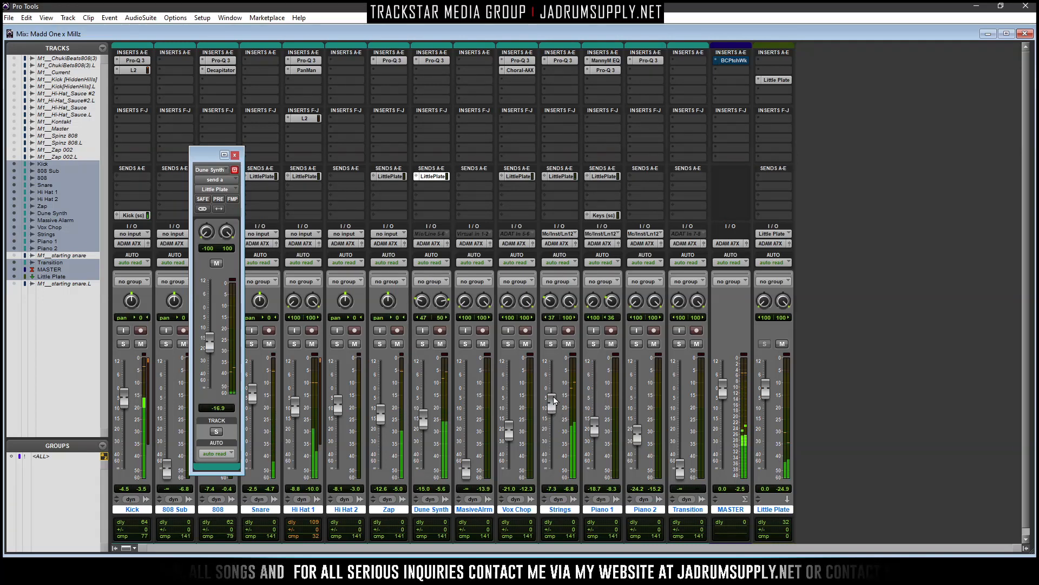
{"action": "left_click_drag", "start_coordinate": [553, 400], "coordinate": [554, 399]}
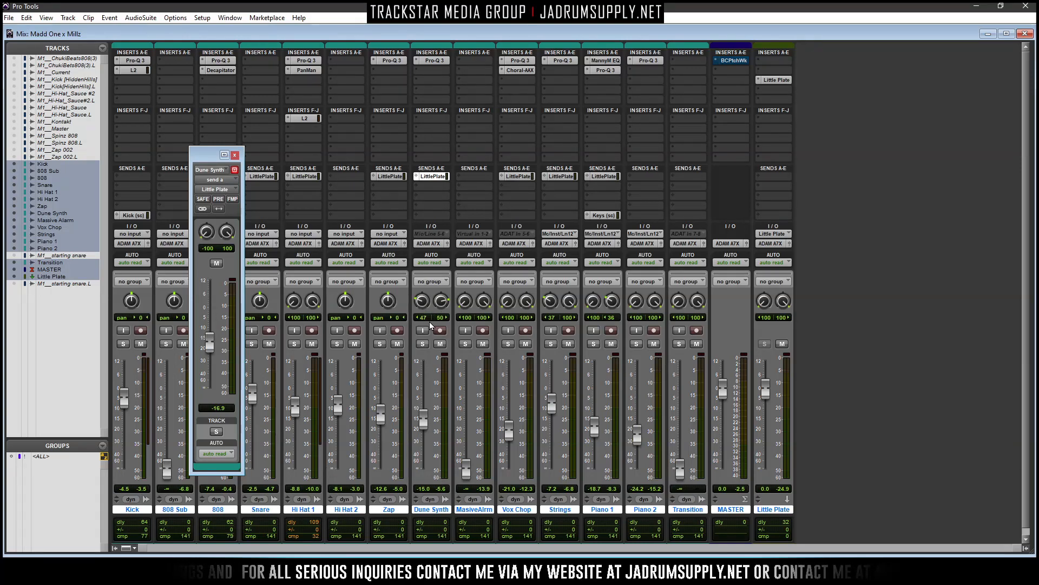
During playback, set the Dune Synth fader to -14.8 dB and the Hi Hat 1 fader to -8.4 dB
{"action": "key", "text": "space"}
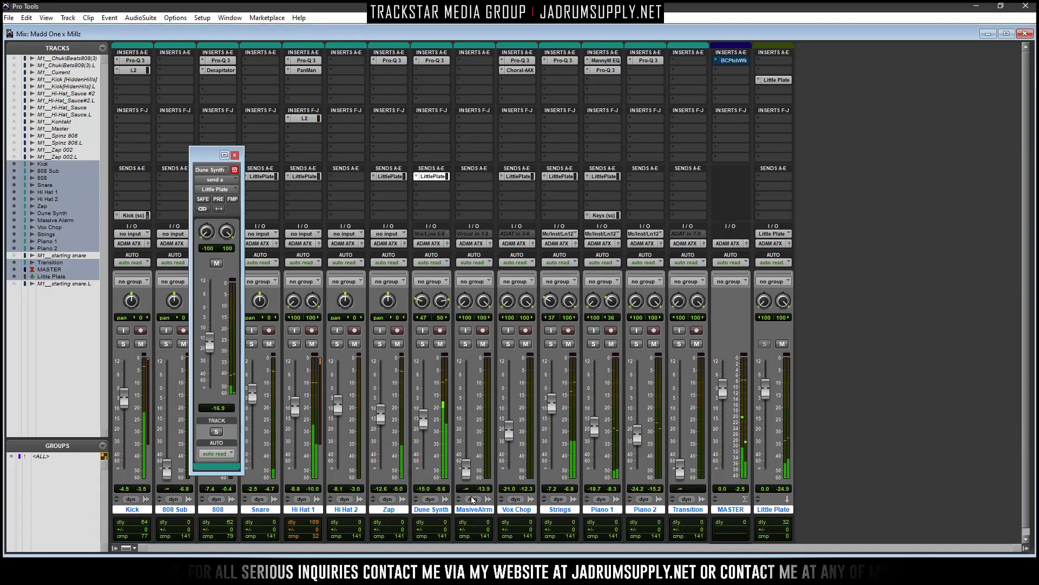
{"action": "left_click_drag", "start_coordinate": [423, 426], "coordinate": [425, 423]}
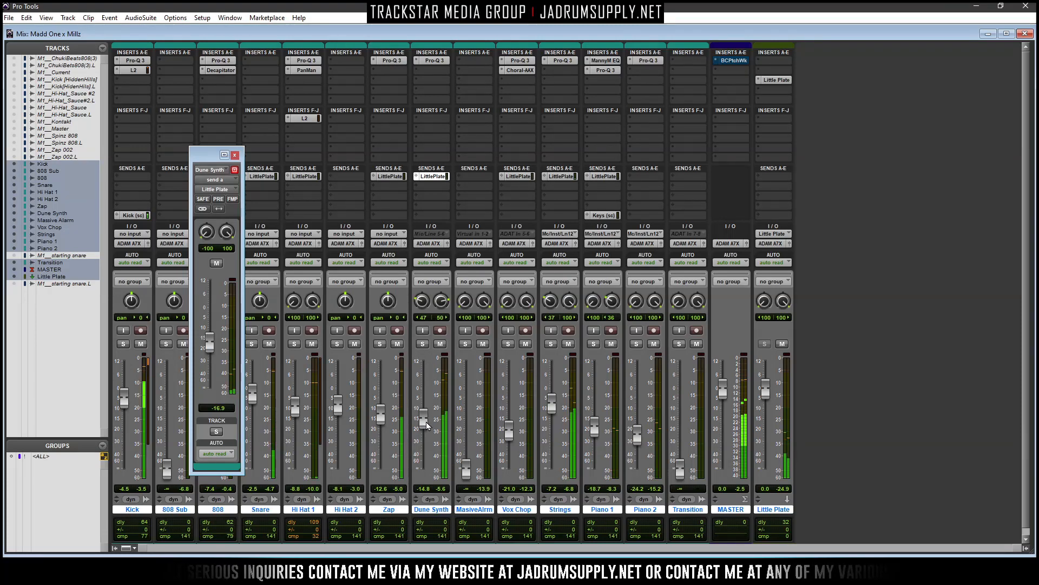
{"action": "left_click_drag", "start_coordinate": [295, 410], "coordinate": [295, 408]}
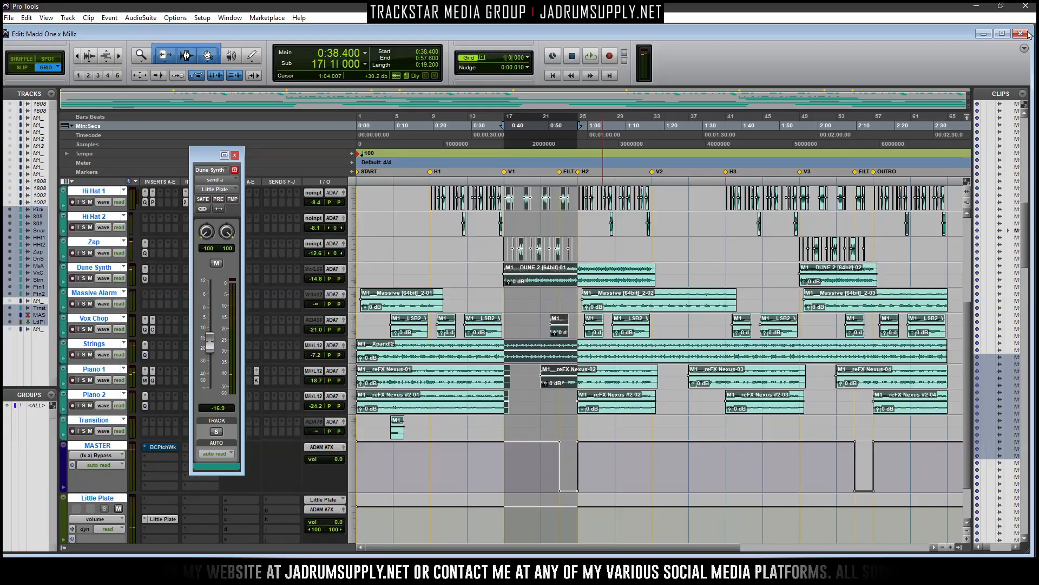
Select the H2 section from bar 25 to bar 33 as the playback range and return to the mixer
{"action": "left_click", "coordinate": [1025, 34]}
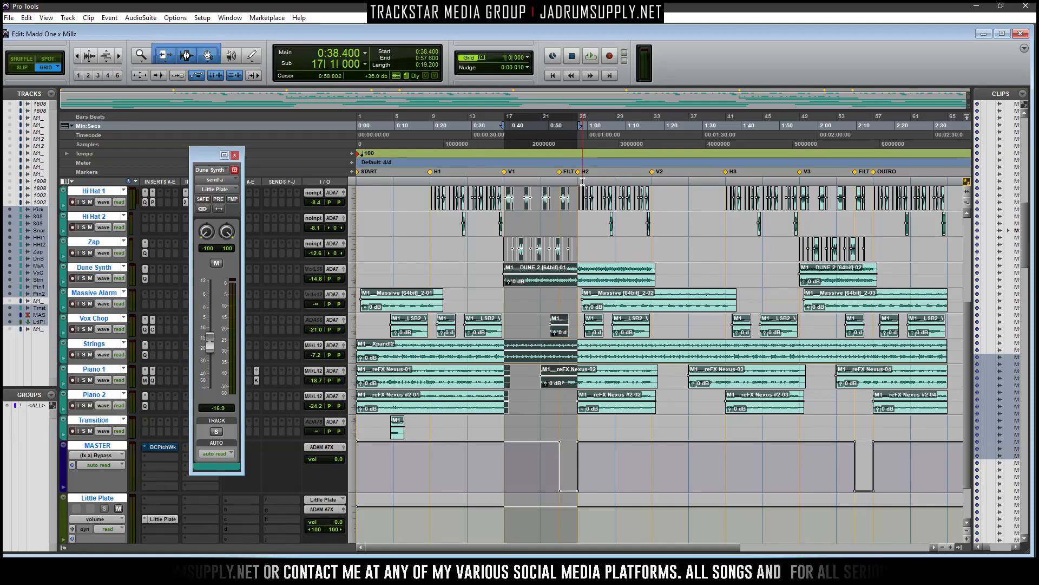
{"action": "left_click_drag", "start_coordinate": [578, 181], "coordinate": [649, 184]}
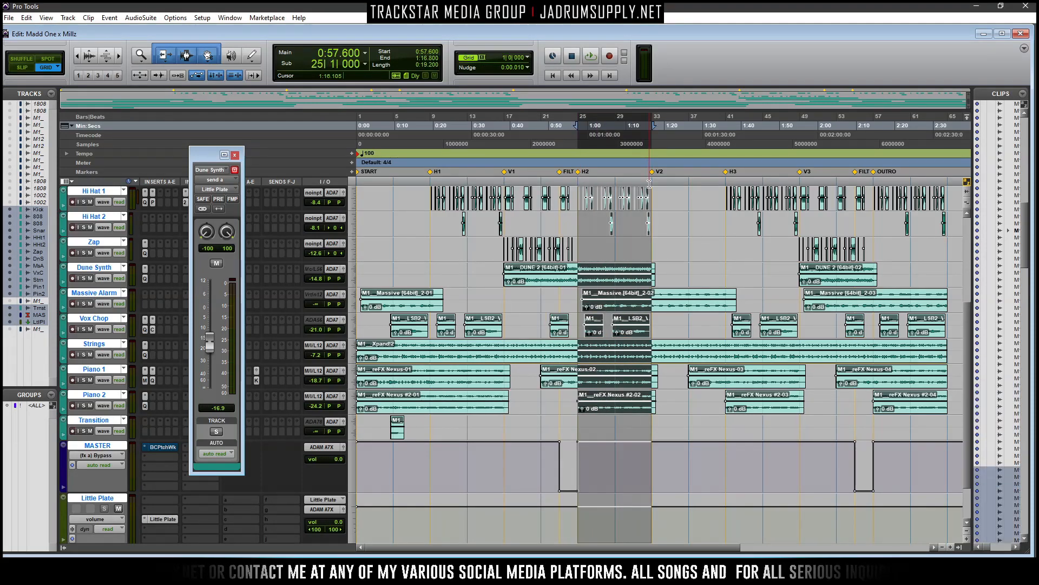
{"action": "key", "text": "ctrl+equal"}
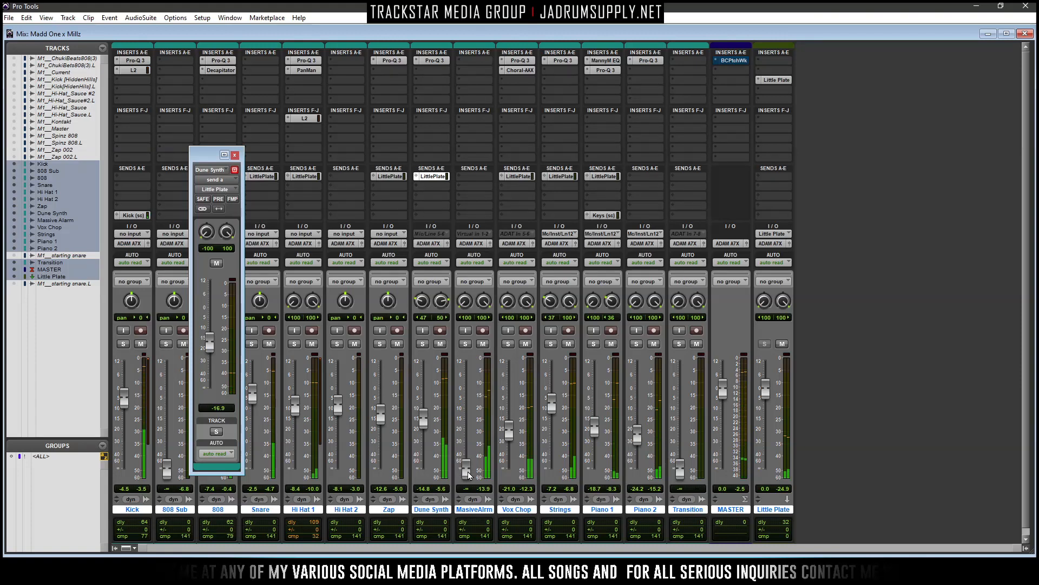
Raise the Massive Alarm fader to -16.3 dB and give the track a Little Plate send at -15.0 dB
{"action": "left_click_drag", "start_coordinate": [468, 469], "coordinate": [470, 459]}
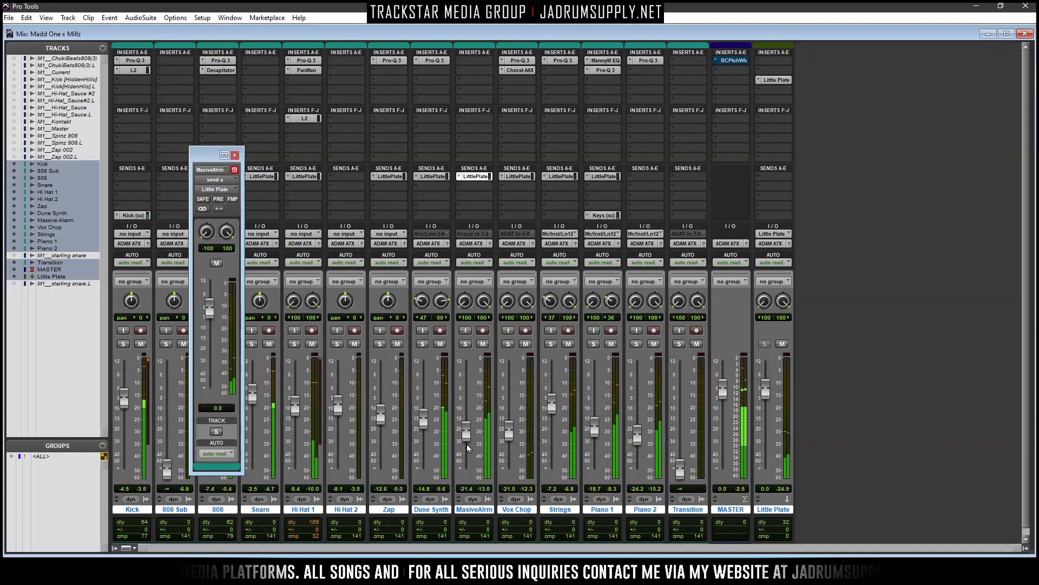
{"action": "mouse_move", "coordinate": [467, 433]}
{"action": "left_mouse_down"}
{"action": "mouse_move", "coordinate": [468, 423]}
{"action": "mouse_move", "coordinate": [471, 454]}
{"action": "mouse_move", "coordinate": [467, 433]}
{"action": "left_mouse_up"}
{"action": "left_click_drag", "start_coordinate": [209, 309], "coordinate": [219, 342]}
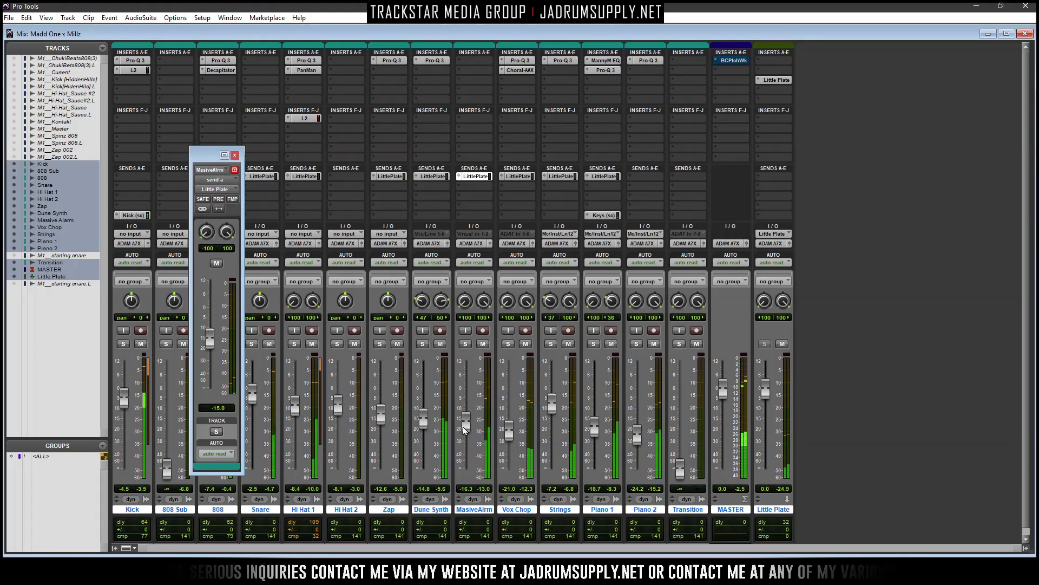
Lower Massive Alarm's Little Plate send to -21.0 dB and its fader to -18.8 dB
{"action": "left_click_drag", "start_coordinate": [211, 355], "coordinate": [212, 356]}
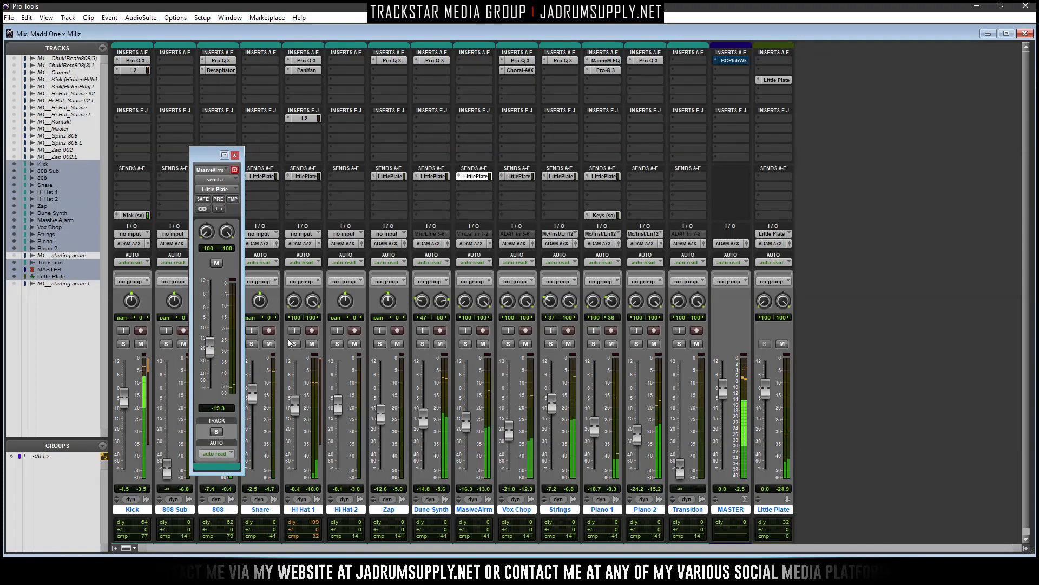
{"action": "left_click_drag", "start_coordinate": [467, 422], "coordinate": [467, 458]}
{"action": "left_click_drag", "start_coordinate": [210, 348], "coordinate": [211, 391]}
{"action": "mouse_move", "coordinate": [467, 425]}
{"action": "left_mouse_down"}
{"action": "mouse_move", "coordinate": [476, 459]}
{"action": "mouse_move", "coordinate": [469, 431]}
{"action": "mouse_move", "coordinate": [470, 446]}
{"action": "left_mouse_up"}
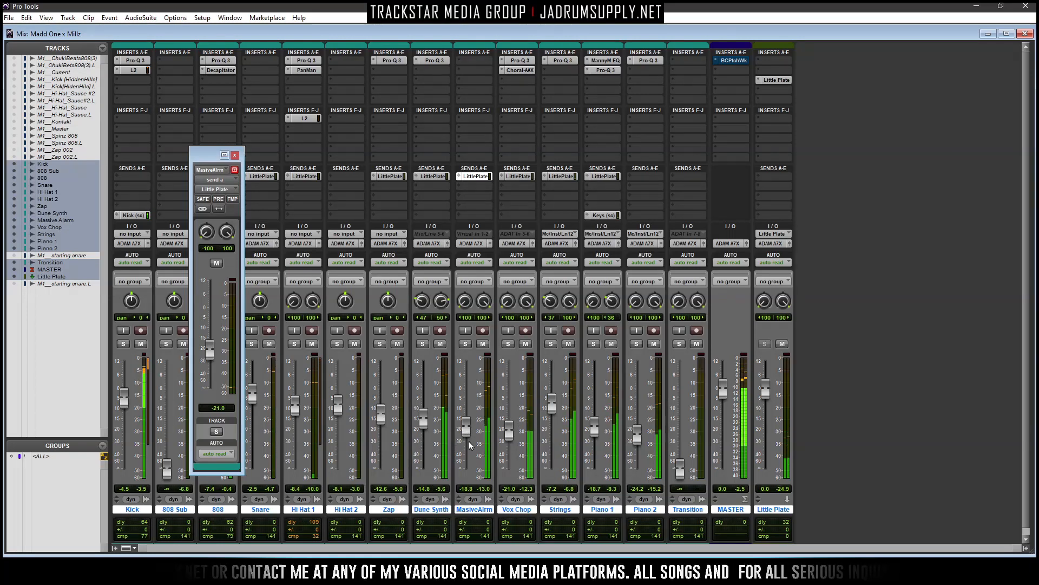
Close the Massive Alarm send window and raise the Strings fader to -4.7 dB
{"action": "left_click", "coordinate": [235, 155]}
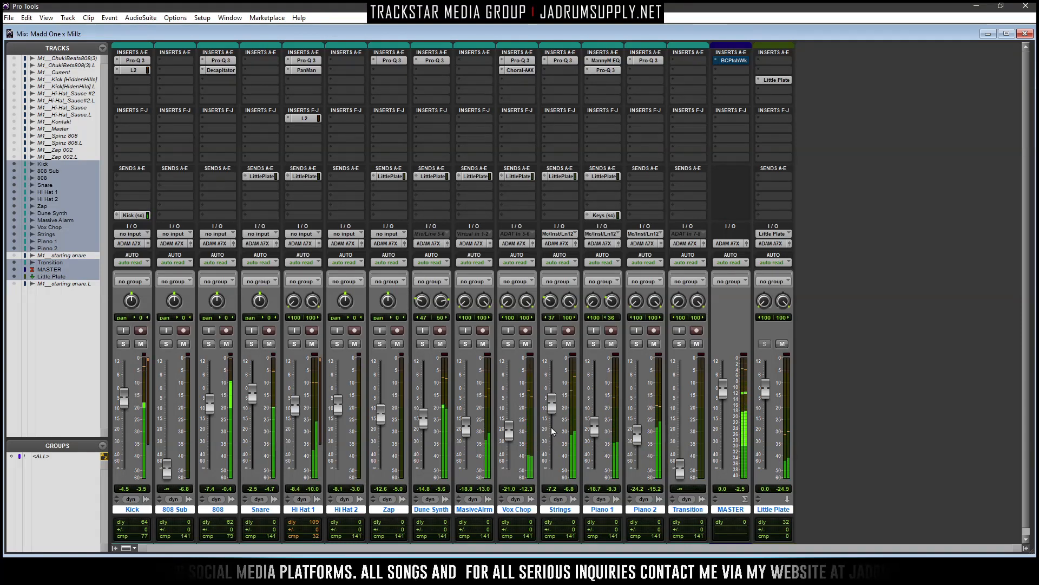
{"action": "left_click_drag", "start_coordinate": [548, 411], "coordinate": [554, 398]}
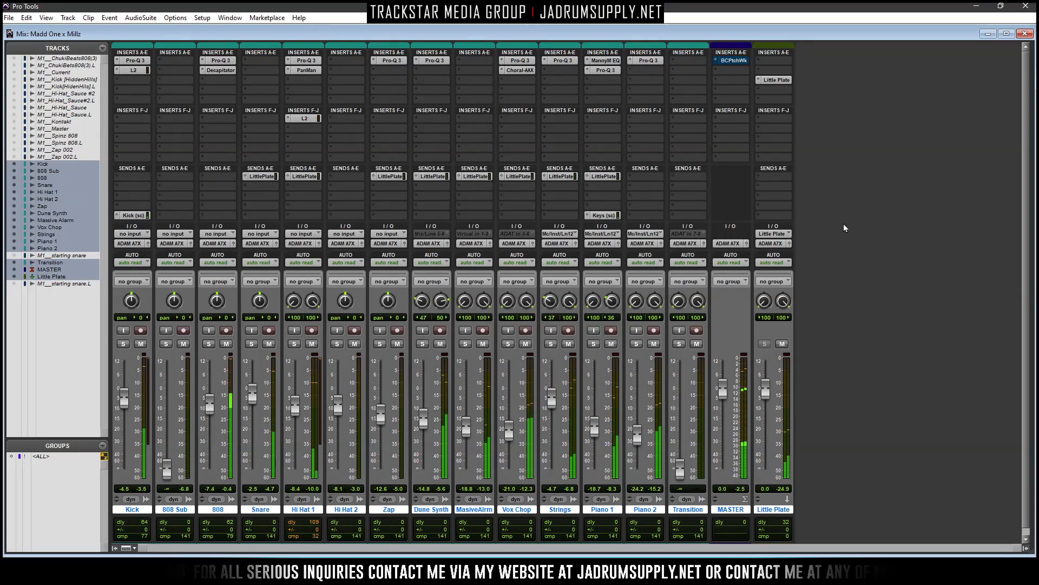
In the arrangement, zoom in on the intro, place the playback start at bar 4 (0:07.200), and briefly audition it
{"action": "left_click", "coordinate": [1024, 34]}
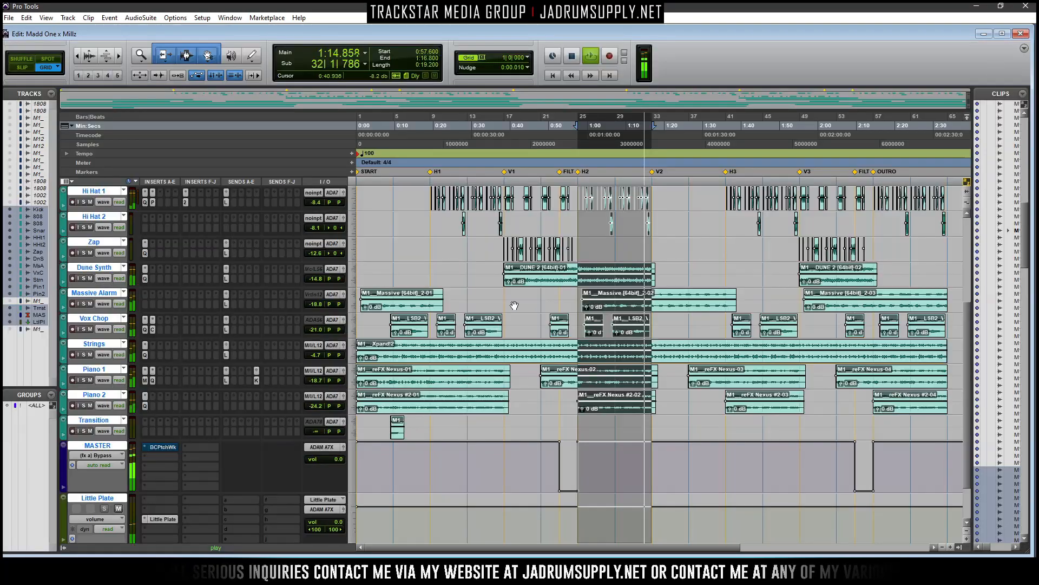
{"action": "left_click", "coordinate": [387, 188]}
{"action": "key", "text": "ctrl+]"}
{"action": "key", "text": "ctrl+]"}
{"action": "key", "text": "ctrl+]"}
{"action": "key", "text": "space"}
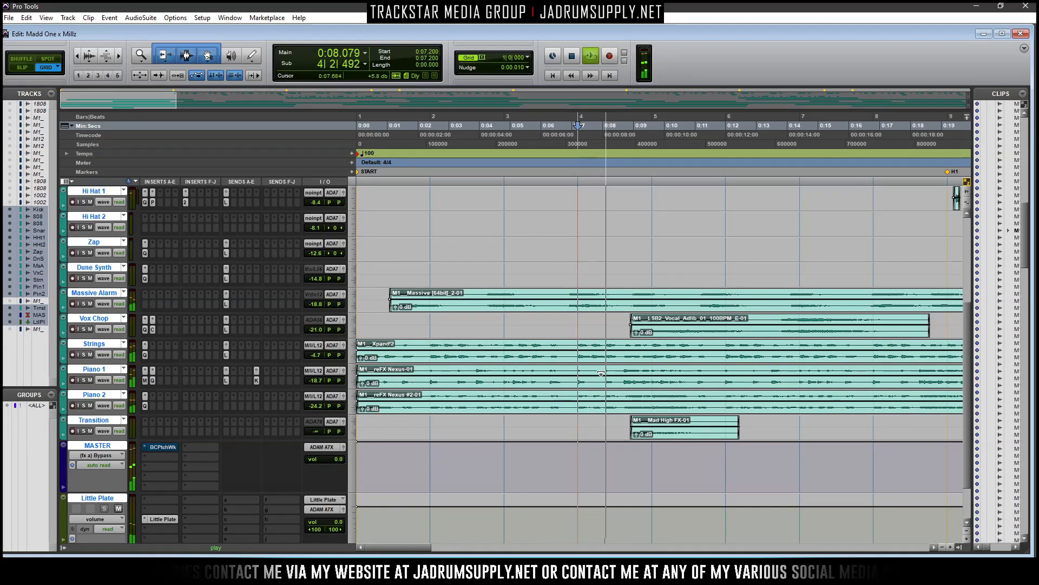
{"action": "key", "text": "space"}
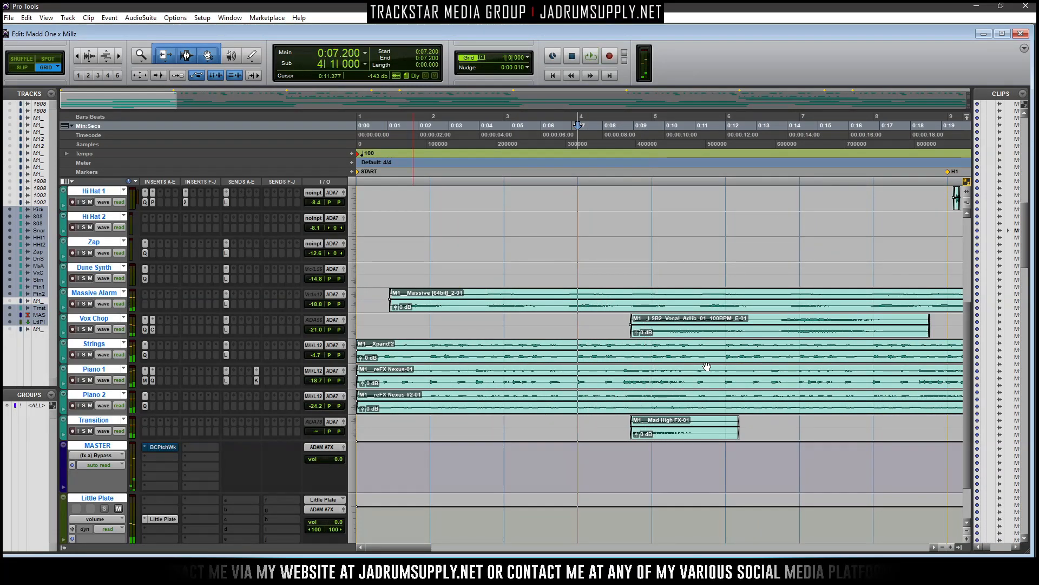
Raise the Transition fader to -14.6 dB in the mixer and copy Vox Chop's Little Plate send to Piano 2
{"action": "key", "text": "ctrl+equal"}
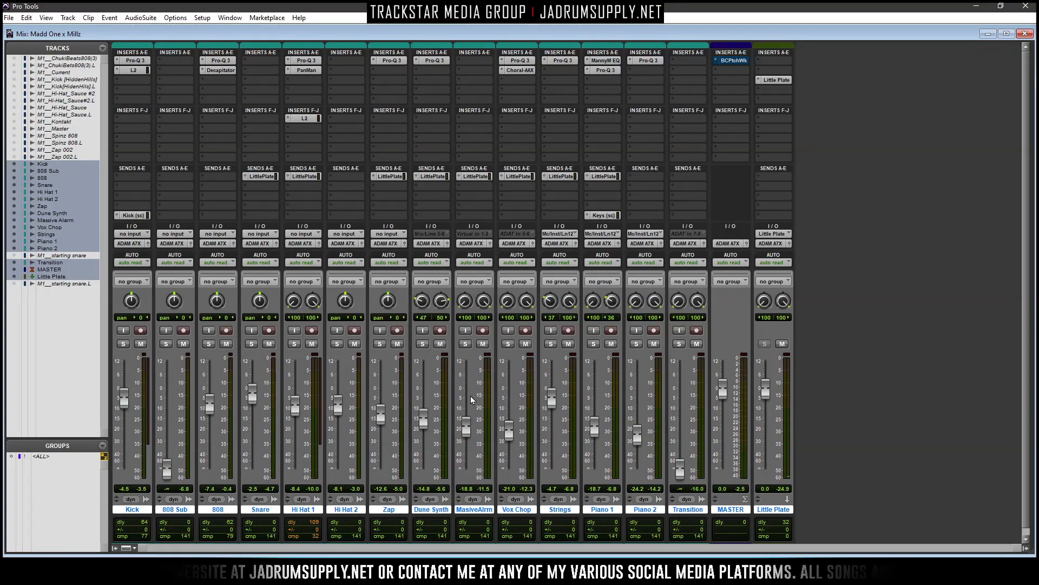
{"action": "key", "text": "space"}
{"action": "left_click_drag", "start_coordinate": [683, 471], "coordinate": [680, 422]}
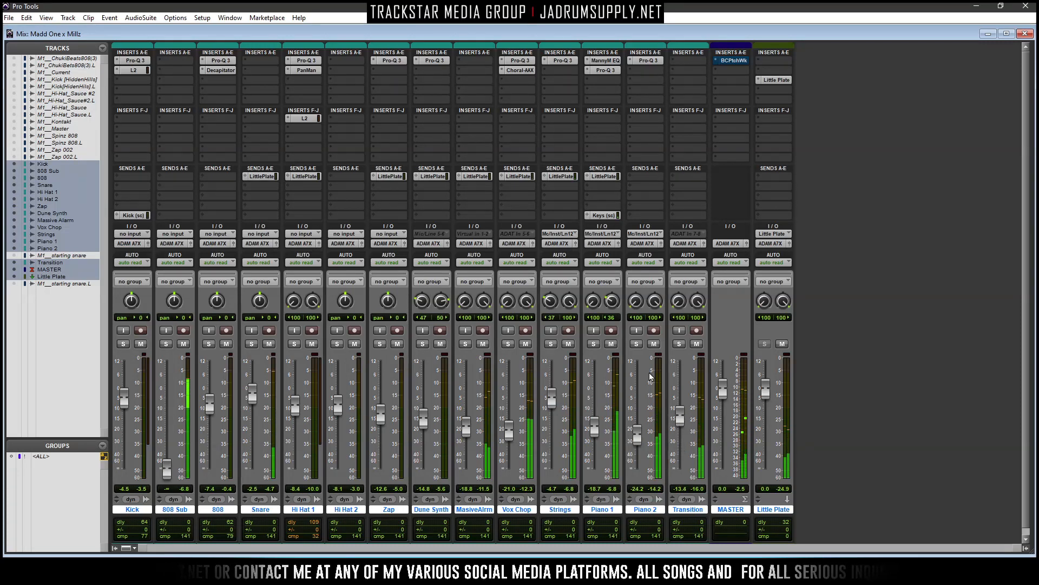
{"action": "left_click", "coordinate": [518, 177]}
{"action": "left_click_drag", "start_coordinate": [636, 179], "coordinate": [638, 179]}
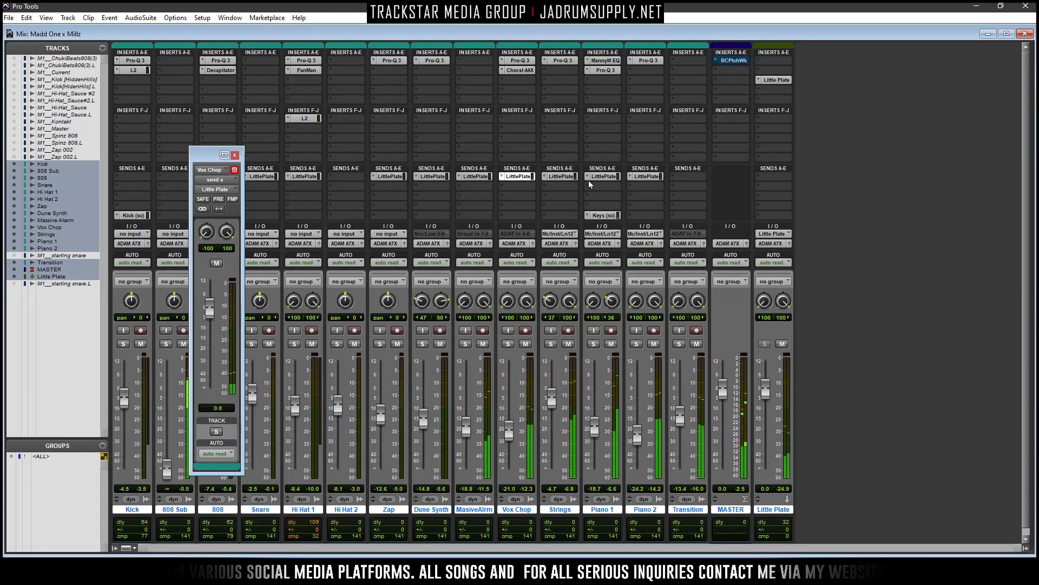
{"action": "left_click_drag", "start_coordinate": [681, 420], "coordinate": [682, 430]}
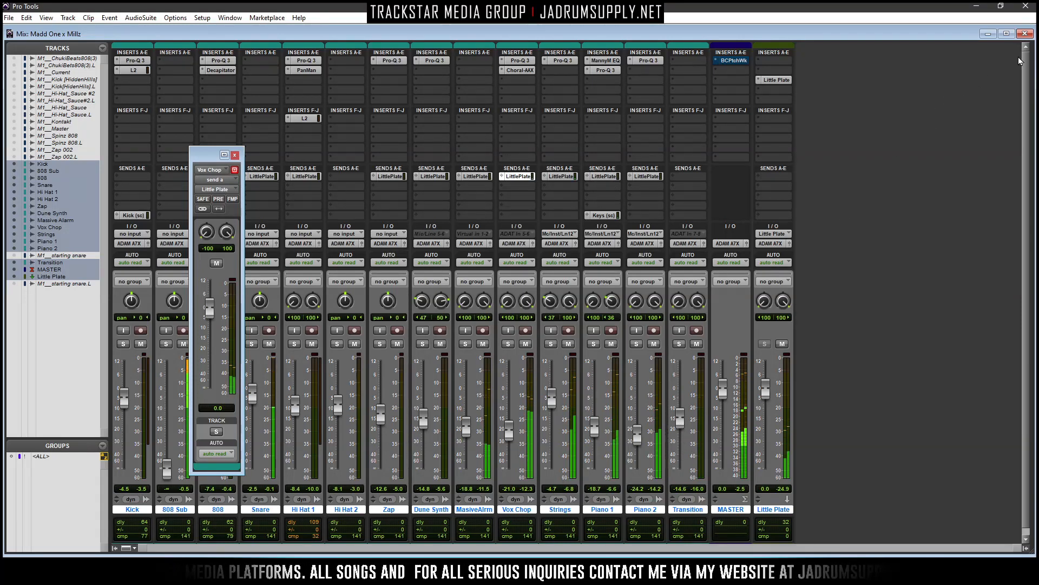
Place the playback start at bar 5 (0:09.600) in the arrangement and return to the mixer
{"action": "left_click", "coordinate": [1024, 34]}
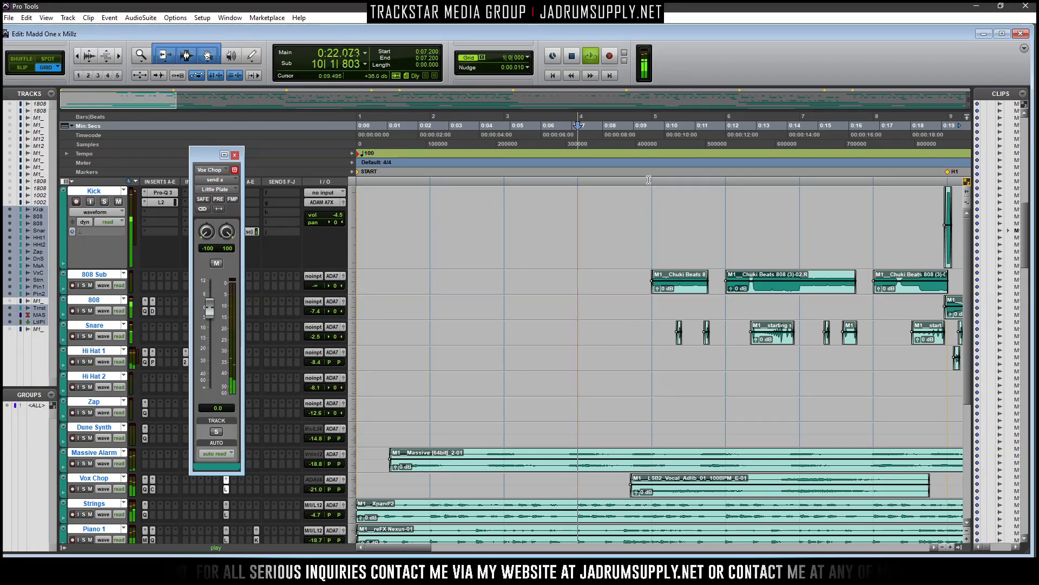
{"action": "left_click", "coordinate": [684, 219]}
{"action": "key", "text": "ctrl+equal"}
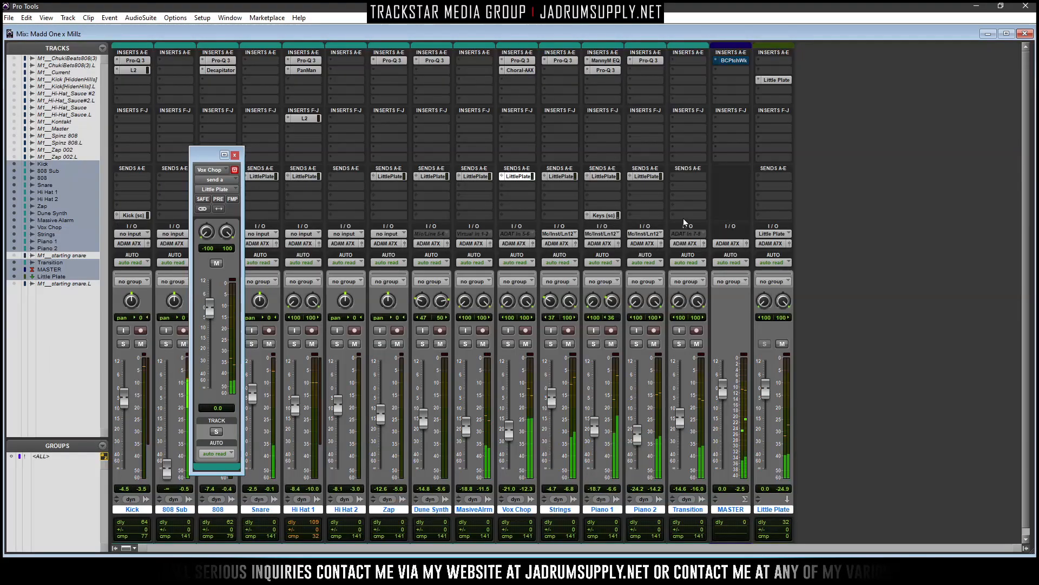
Move the send window clear of 808 Sub, add L2 to that track with its fader at 0.0 dB, and solo it
{"action": "left_click_drag", "start_coordinate": [243, 162], "coordinate": [751, 170]}
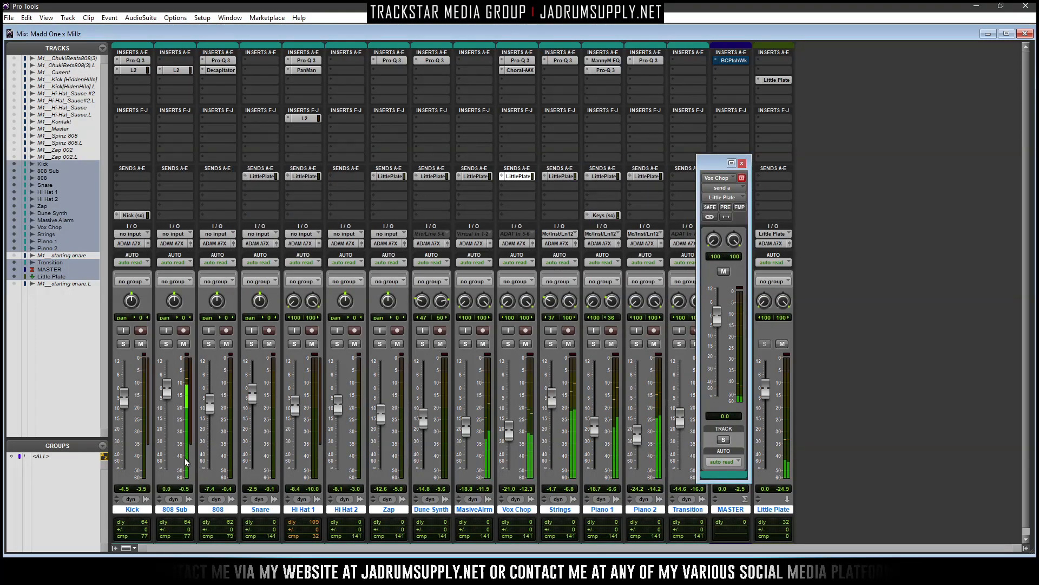
{"action": "left_click", "coordinate": [166, 345]}
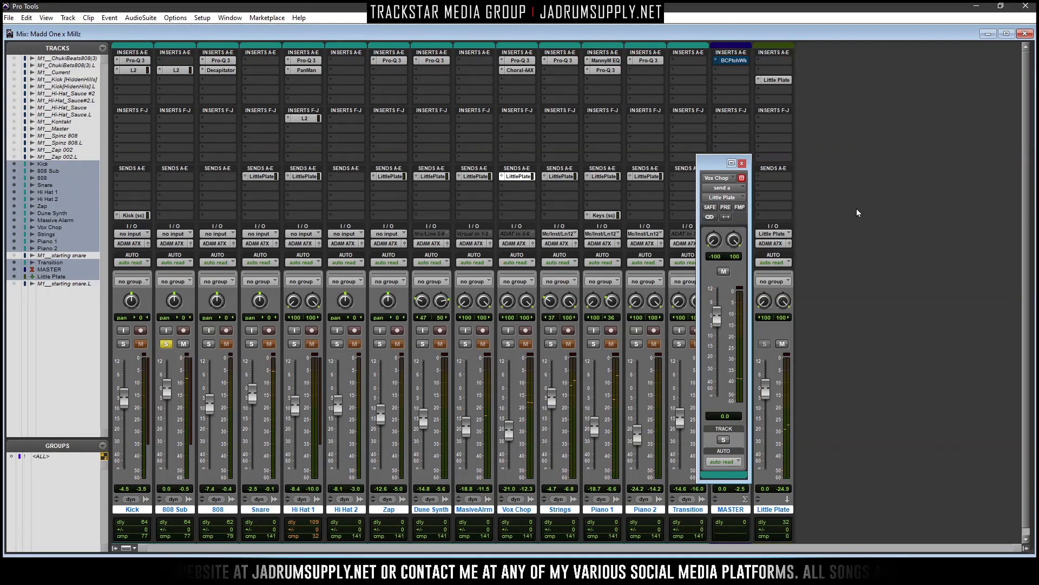
{"action": "left_click", "coordinate": [1025, 34]}
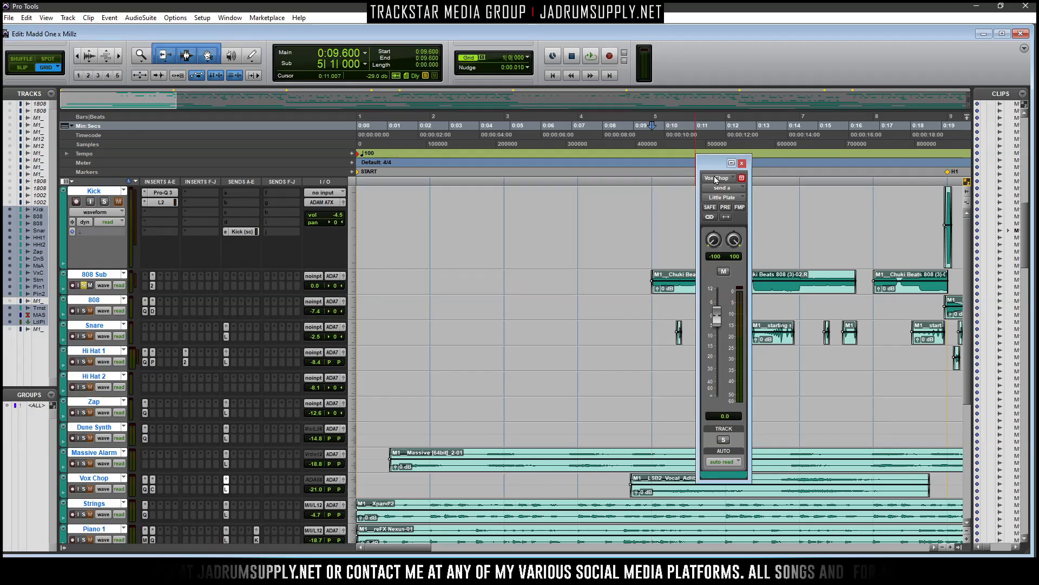
Enlarge the 808 Sub track's height in the arrangement and move the Vox Chop send window clear of the clips
{"action": "left_click_drag", "start_coordinate": [701, 168], "coordinate": [456, 204]}
{"action": "key", "text": "ctrl+["}
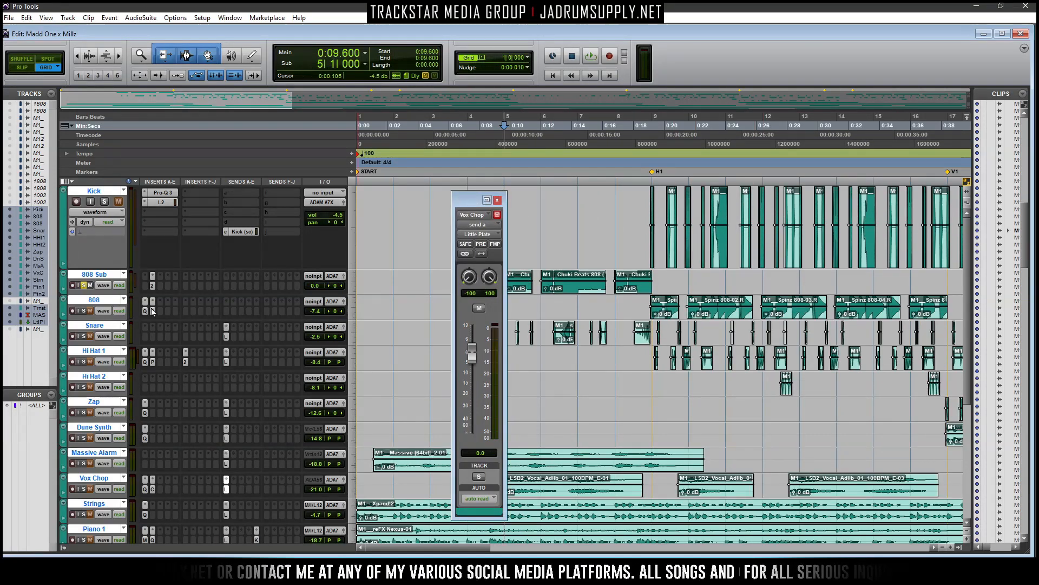
{"action": "left_click_drag", "start_coordinate": [104, 310], "coordinate": [105, 347]}
{"action": "left_click", "coordinate": [509, 237]}
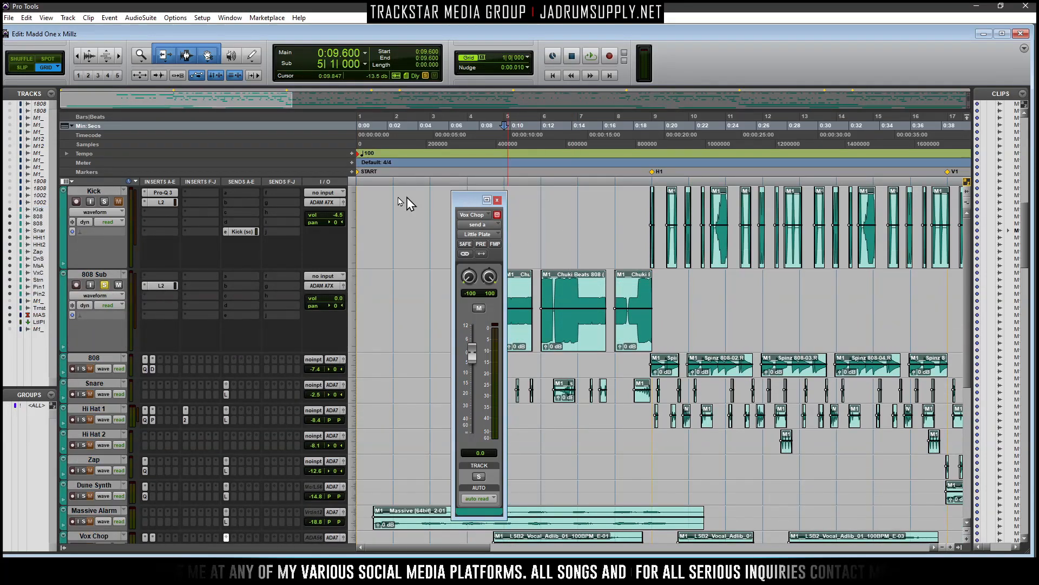
{"action": "left_click_drag", "start_coordinate": [471, 199], "coordinate": [306, 204]}
Split the second 808 Sub clip at bar 7 (0:14.400) and lower its first part's clip gain to about -6.8 dB
{"action": "key", "text": "ctrl+]"}
{"action": "key", "text": "ctrl+]"}
{"action": "key", "text": "ctrl+]"}
{"action": "mouse_move", "coordinate": [404, 551]}
{"action": "left_mouse_down"}
{"action": "mouse_move", "coordinate": [423, 551]}
{"action": "mouse_move", "coordinate": [411, 553]}
{"action": "left_mouse_up"}
{"action": "key", "text": "ctrl+["}
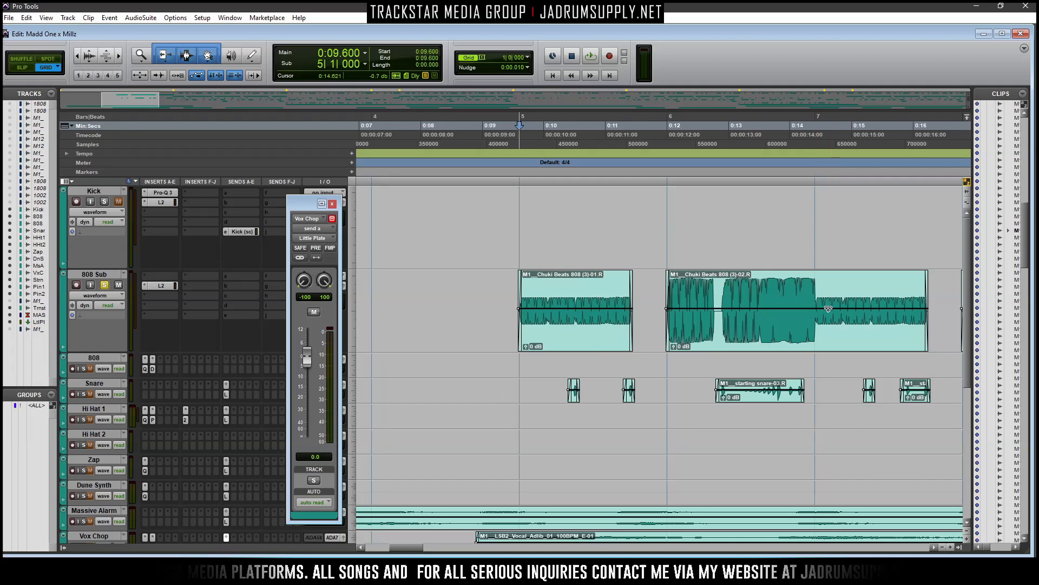
{"action": "key", "text": "ctrl+]"}
{"action": "key", "text": "ctrl+]"}
{"action": "key", "text": "ctrl+]"}
{"action": "key", "text": "ctrl+]"}
{"action": "key", "text": "ctrl+]"}
{"action": "key", "text": "ctrl+]"}
{"action": "key", "text": "ctrl+]"}
{"action": "key", "text": "ctrl+]"}
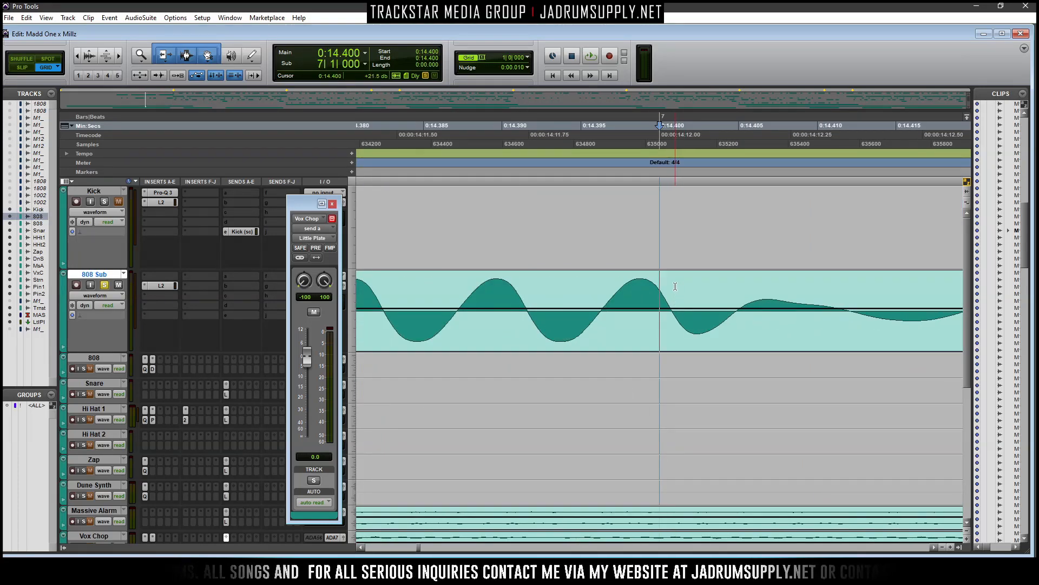
{"action": "key", "text": "ctrl+["}
{"action": "key", "text": "ctrl+["}
{"action": "key", "text": "ctrl+["}
{"action": "key", "text": "ctrl+["}
{"action": "key", "text": "ctrl+["}
{"action": "key", "text": "ctrl+["}
{"action": "key", "text": "ctrl+["}
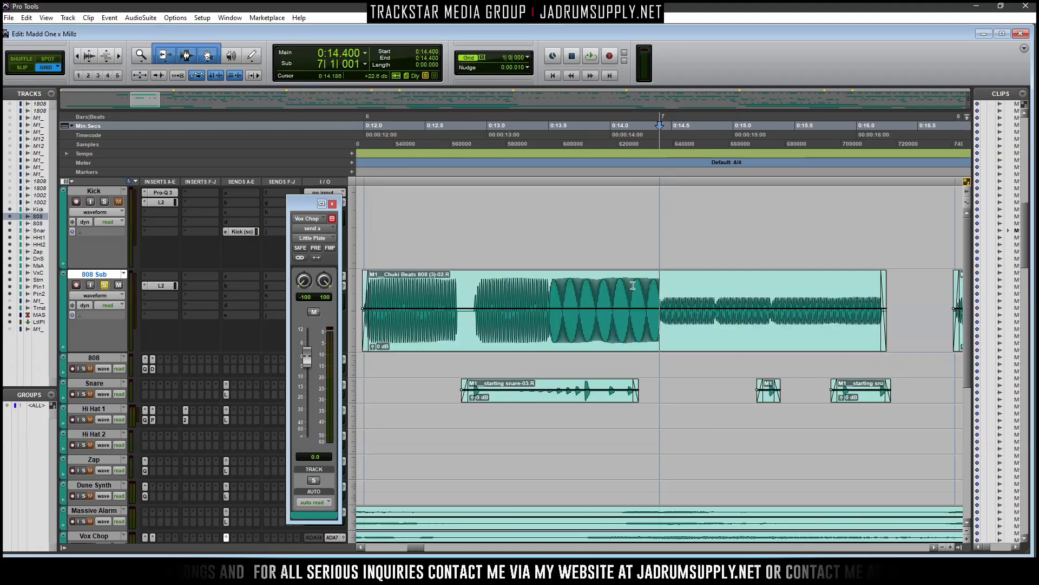
{"action": "left_click_drag", "start_coordinate": [586, 309], "coordinate": [618, 433]}
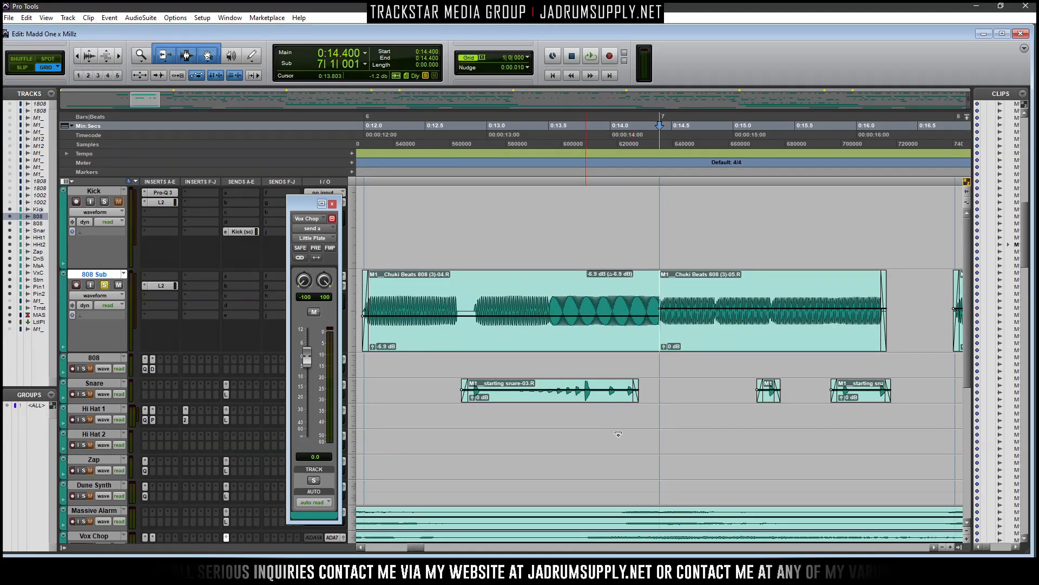
Examine the 808 Sub waveform on both sides of the split at bar 7 for matching levels
{"action": "key", "text": "ctrl+]"}
{"action": "key", "text": "ctrl+]"}
{"action": "key", "text": "ctrl+]"}
{"action": "key", "text": "ctrl+]"}
{"action": "key", "text": "ctrl+]"}
{"action": "key", "text": "ctrl+]"}
{"action": "key", "text": "ctrl+]"}
{"action": "key", "text": "ctrl+["}
{"action": "key", "text": "ctrl+["}
{"action": "key", "text": "ctrl+["}
{"action": "key", "text": "ctrl+["}
{"action": "key", "text": "ctrl+["}
{"action": "key", "text": "ctrl+["}
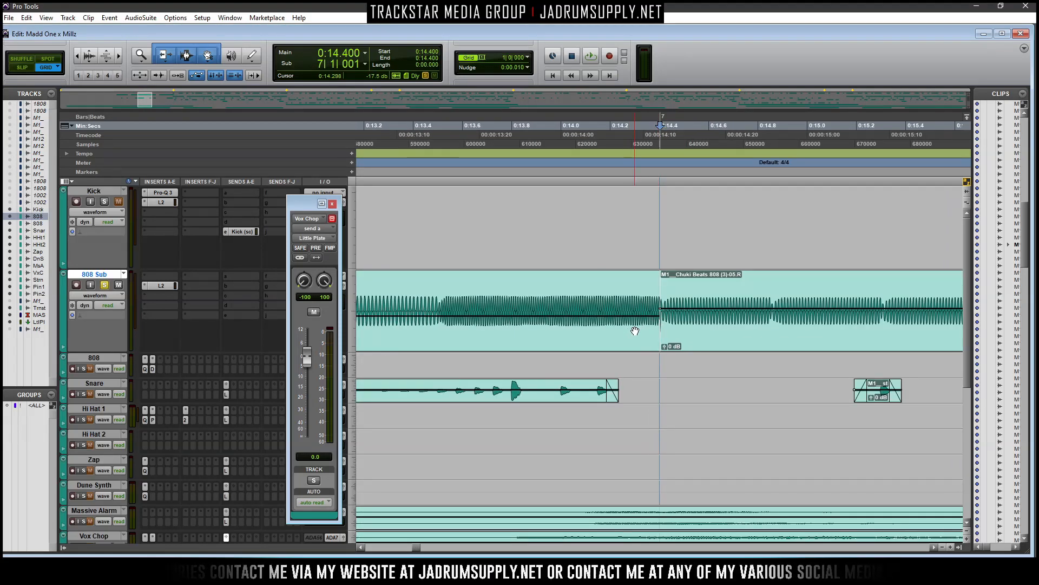
{"action": "key", "text": "ctrl+["}
{"action": "key", "text": "ctrl+["}
{"action": "key", "text": "ctrl+["}
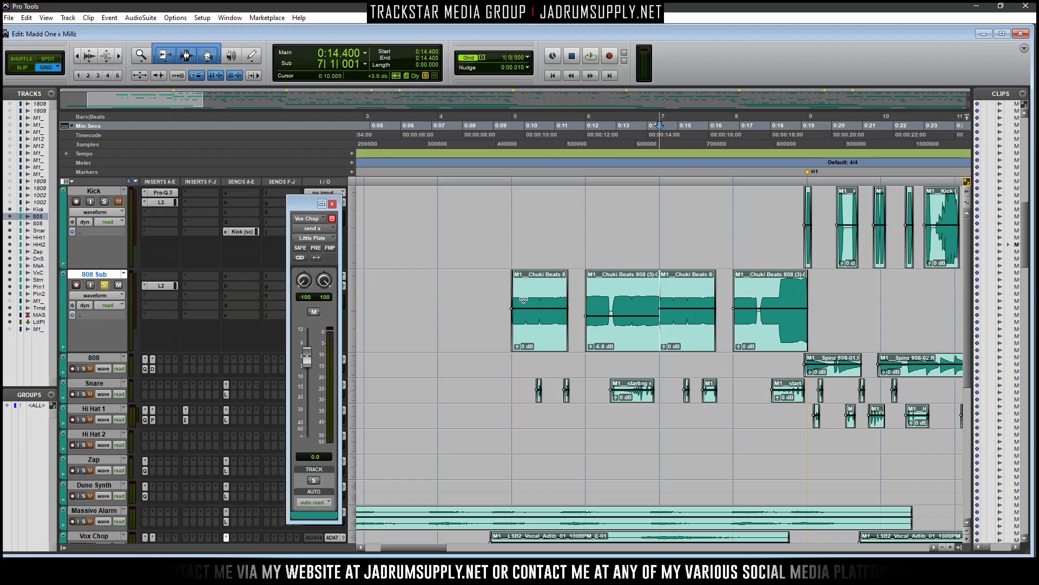
Play the intro from bar 5 with the 808 Sub clips up to bar 8 selected, comparing their waveform levels
{"action": "left_click", "coordinate": [509, 295]}
{"action": "key", "text": "space"}
{"action": "left_click_drag", "start_coordinate": [477, 297], "coordinate": [712, 301]}
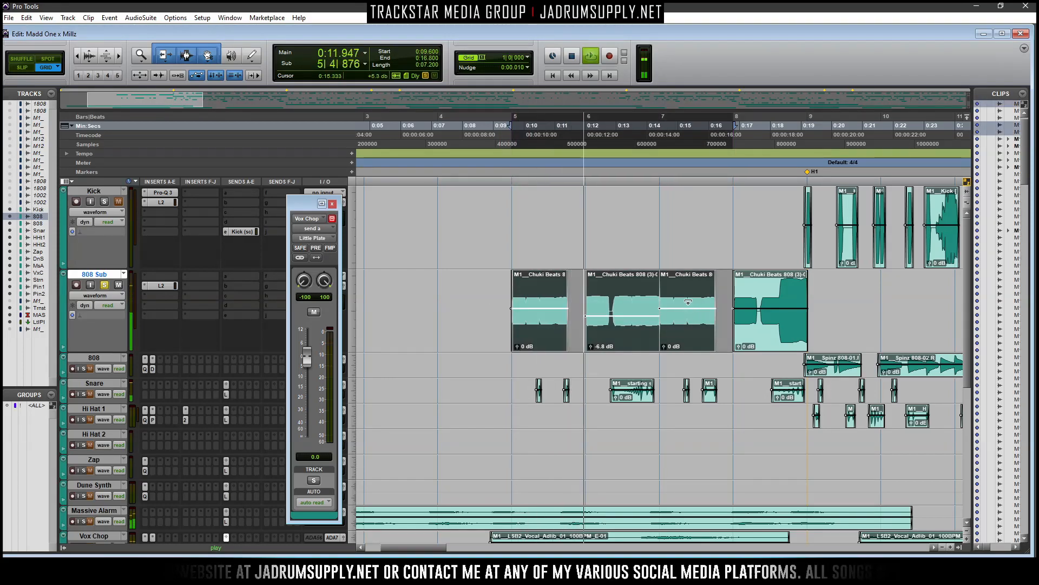
{"action": "key", "text": "ctrl+]"}
{"action": "key", "text": "ctrl+]"}
{"action": "key", "text": "ctrl+]"}
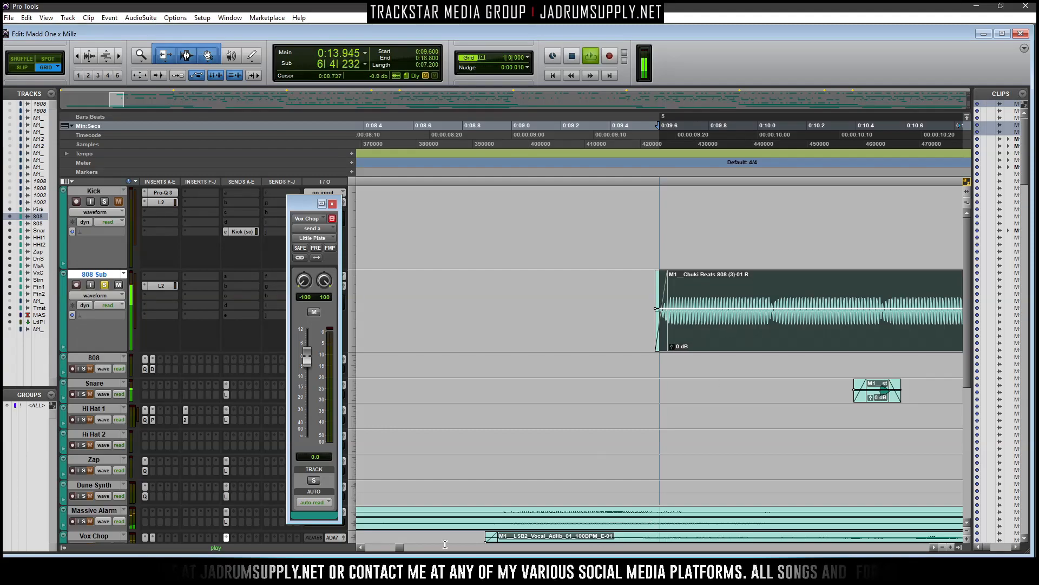
{"action": "left_click_drag", "start_coordinate": [399, 547], "coordinate": [419, 543]}
{"action": "key", "text": "ctrl+["}
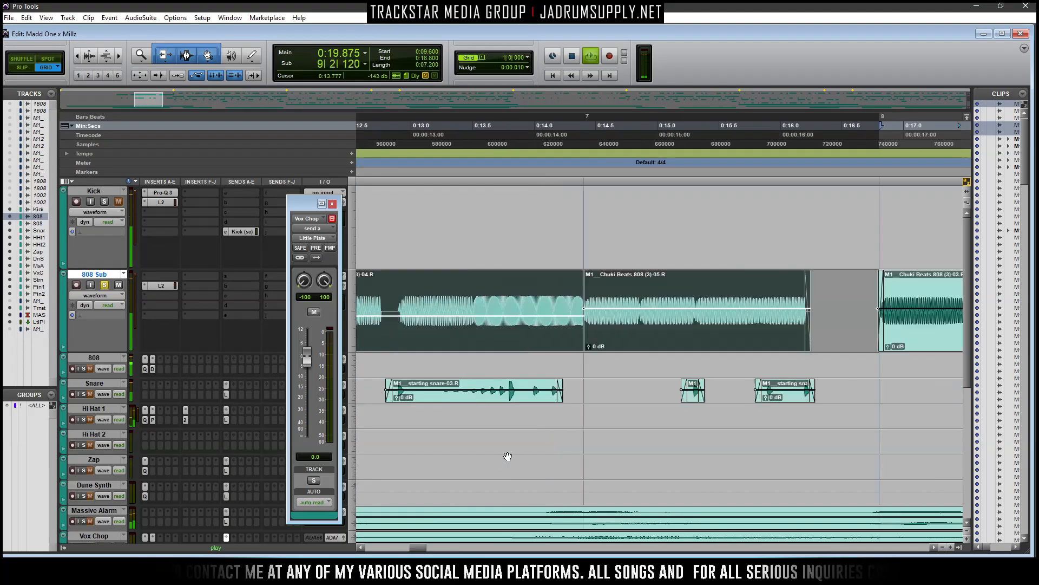
{"action": "key", "text": "ctrl+["}
{"action": "key", "text": "ctrl+["}
{"action": "key", "text": "space"}
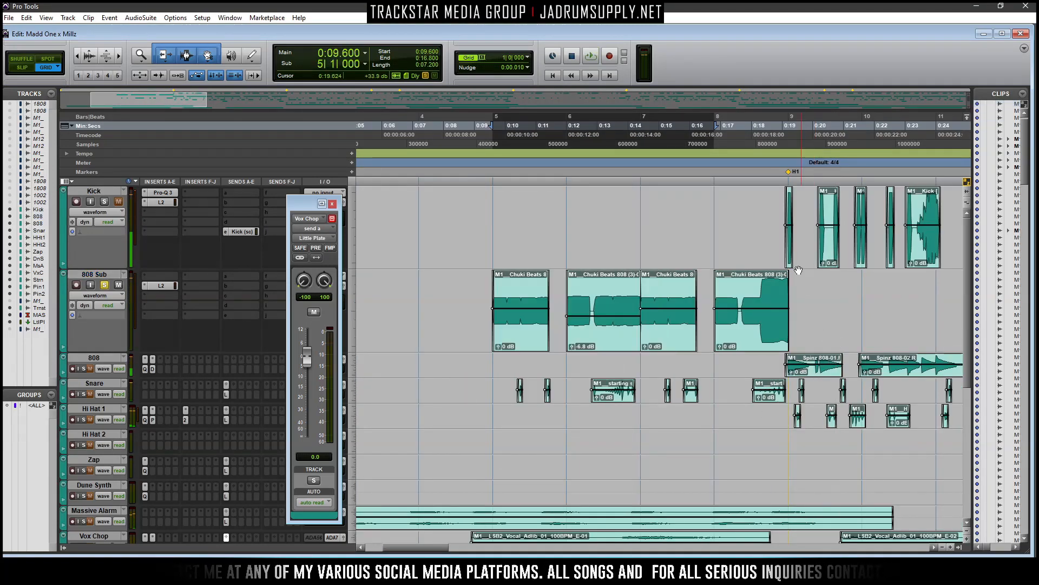
Split the last 808 Sub clip at 0:18.318 and lower the gain of its louder end part to about -6.8 dB
{"action": "left_click", "coordinate": [726, 184]}
{"action": "key", "text": "ctrl+]"}
{"action": "key", "text": "ctrl+]"}
{"action": "key", "text": "ctrl+]"}
{"action": "left_click_drag", "start_coordinate": [424, 548], "coordinate": [429, 543]}
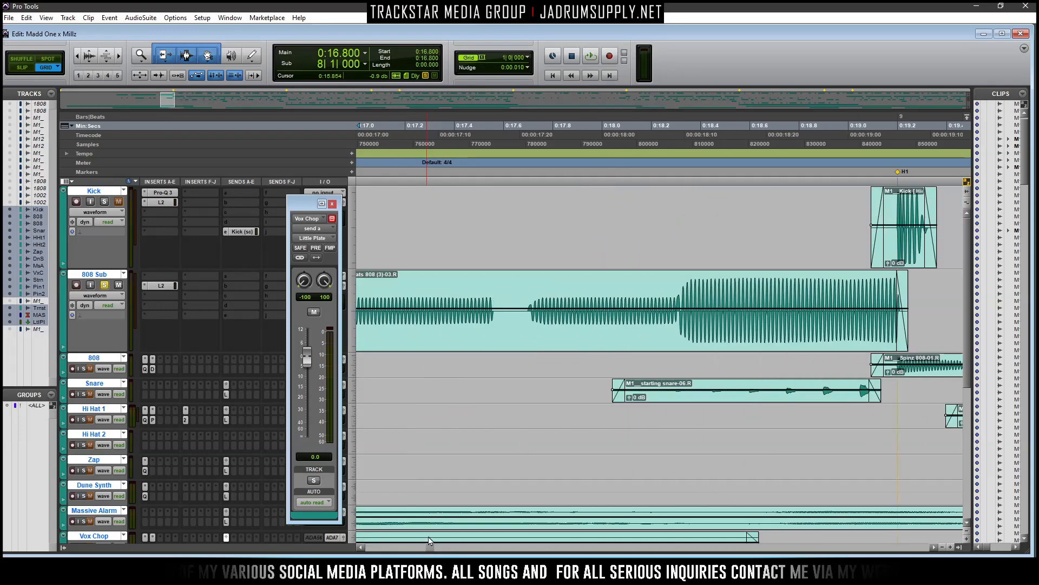
{"action": "left_click", "coordinate": [680, 291]}
{"action": "key", "text": "ctrl+e"}
{"action": "left_click_drag", "start_coordinate": [789, 311], "coordinate": [807, 420]}
Isolate the short peak between 0:18.303 and 0:18.318 on 808 Sub and lower its clip gain to -3.5 dB
{"action": "key", "text": "r"}
{"action": "key", "text": "r"}
{"action": "key", "text": "r"}
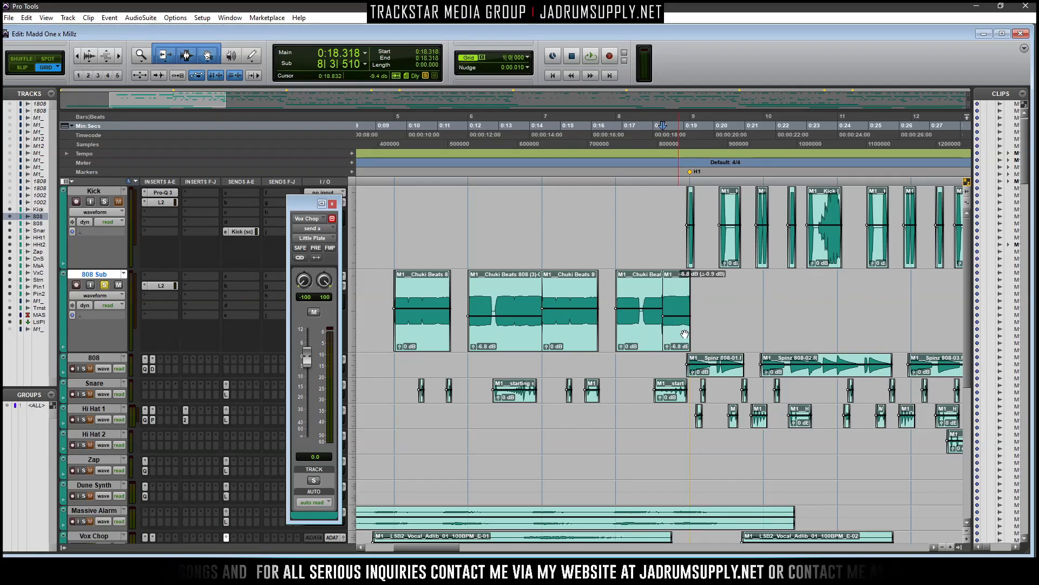
{"action": "key", "text": "t"}
{"action": "key", "text": "t"}
{"action": "key", "text": "t"}
{"action": "key", "text": "t"}
{"action": "key", "text": "t"}
{"action": "key", "text": "t"}
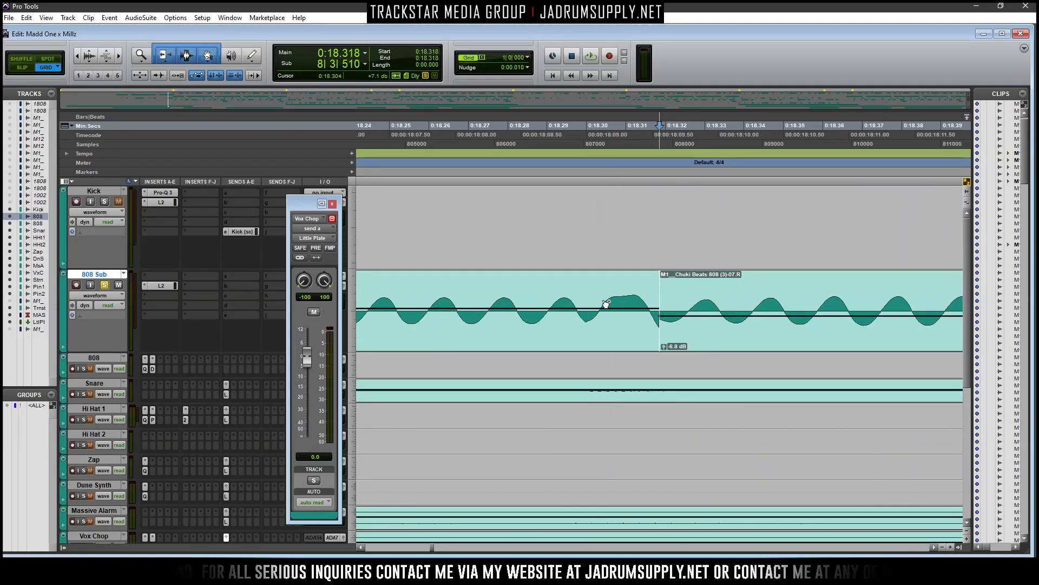
{"action": "left_click_drag", "start_coordinate": [601, 295], "coordinate": [659, 302]}
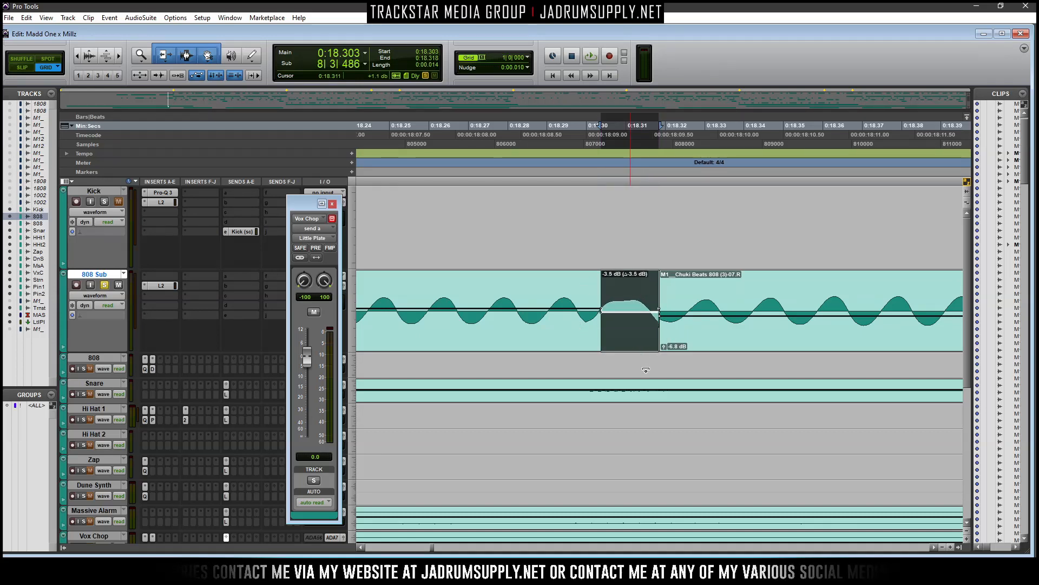
Play the intro from bar 4 (0:07.200) with 808 Sub's L2 bypassed and its solo off
{"action": "key", "text": "r"}
{"action": "key", "text": "r"}
{"action": "key", "text": "r"}
{"action": "key", "text": "r"}
{"action": "key", "text": "r"}
{"action": "key", "text": "r"}
{"action": "key", "text": "r"}
{"action": "key", "text": "r"}
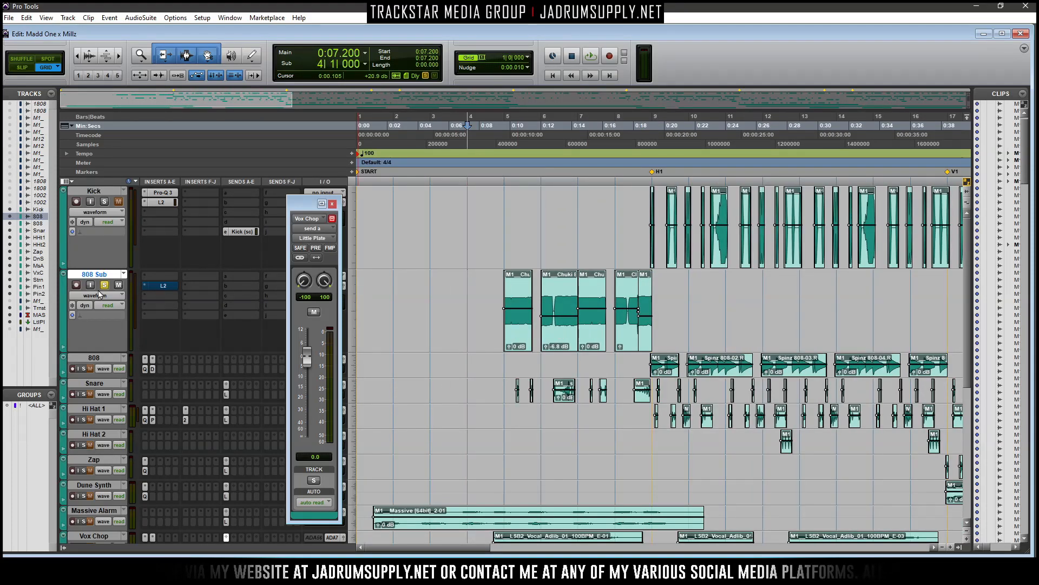
{"action": "key", "text": "space"}
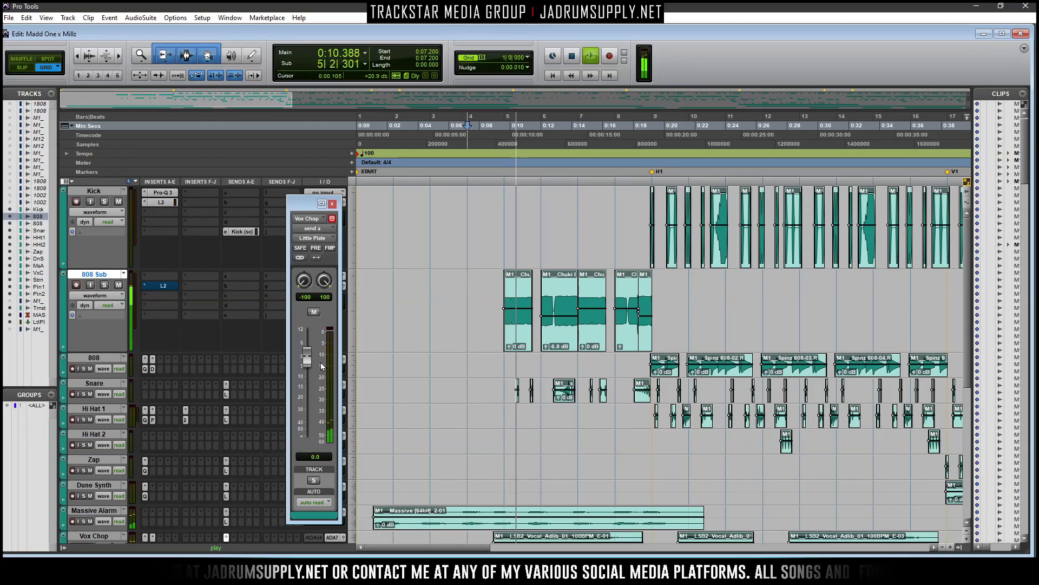
In the mixer, lower 808 Sub to -9.2 dB and replace its L2 with copies of 808's Pro-Q 3 and Decapitator
{"action": "key", "text": "ctrl+equal"}
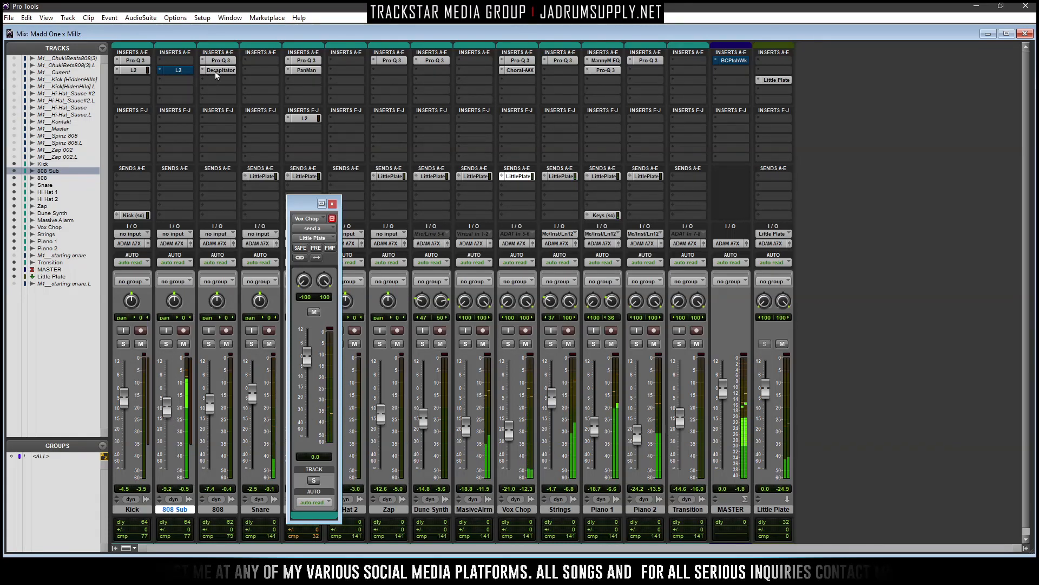
{"action": "left_click_drag", "start_coordinate": [179, 73], "coordinate": [179, 71]}
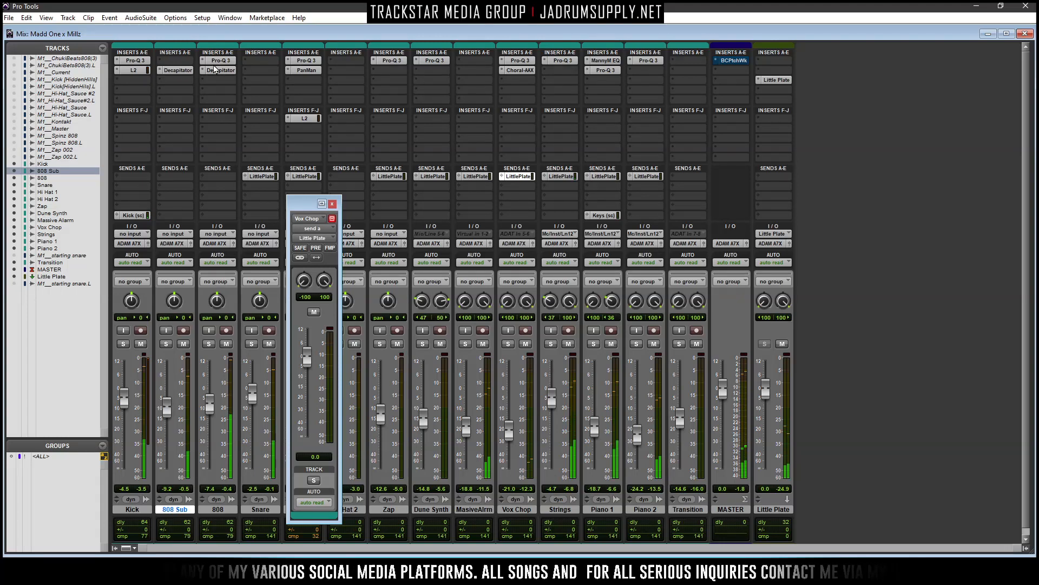
{"action": "left_click", "coordinate": [332, 204]}
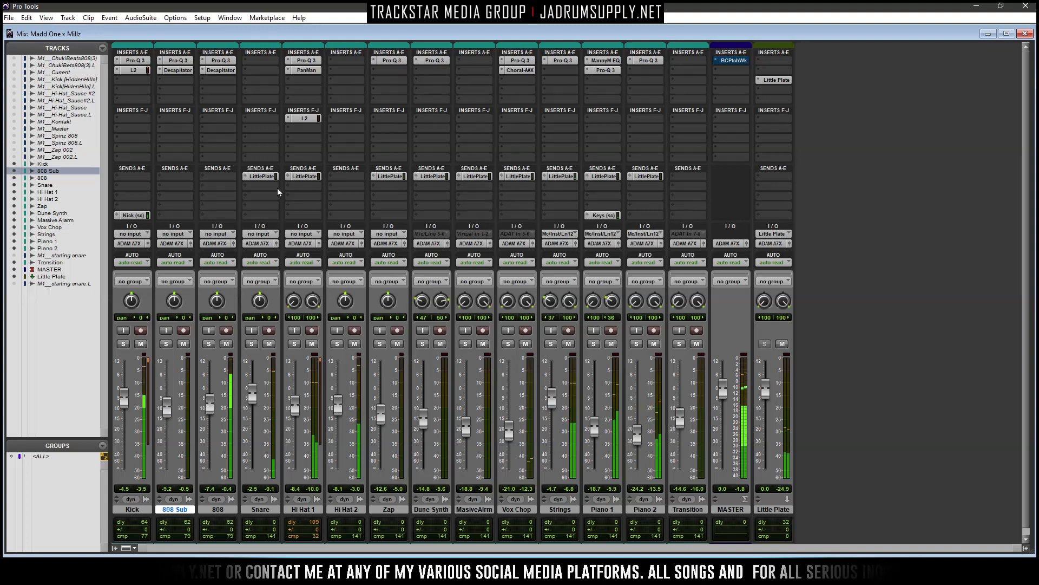
Remove the Kick (sc) side-chain source from the Pro-Q 3 on the 808 track
{"action": "left_click", "coordinate": [219, 60]}
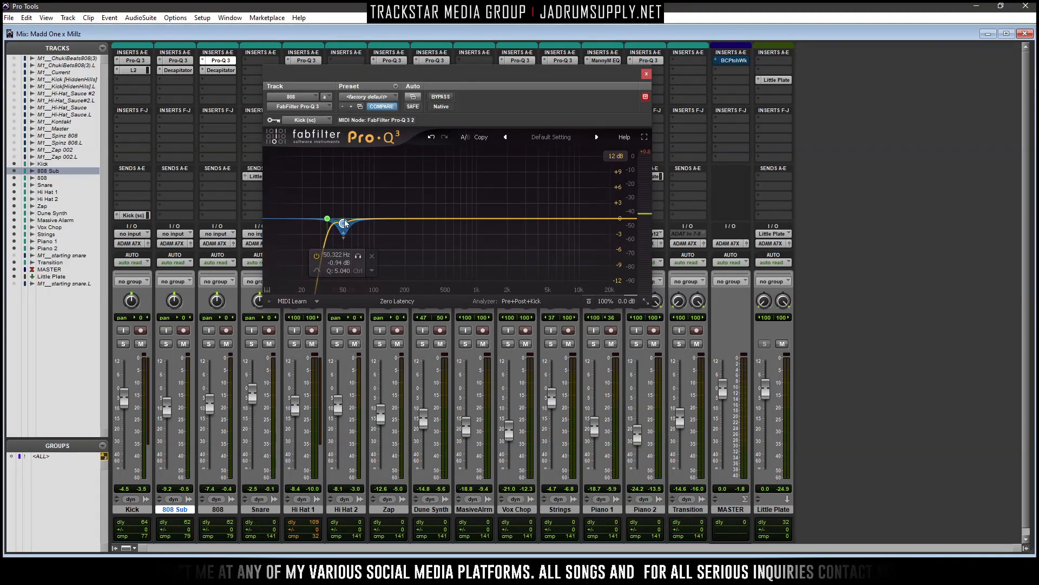
{"action": "left_click", "coordinate": [328, 122]}
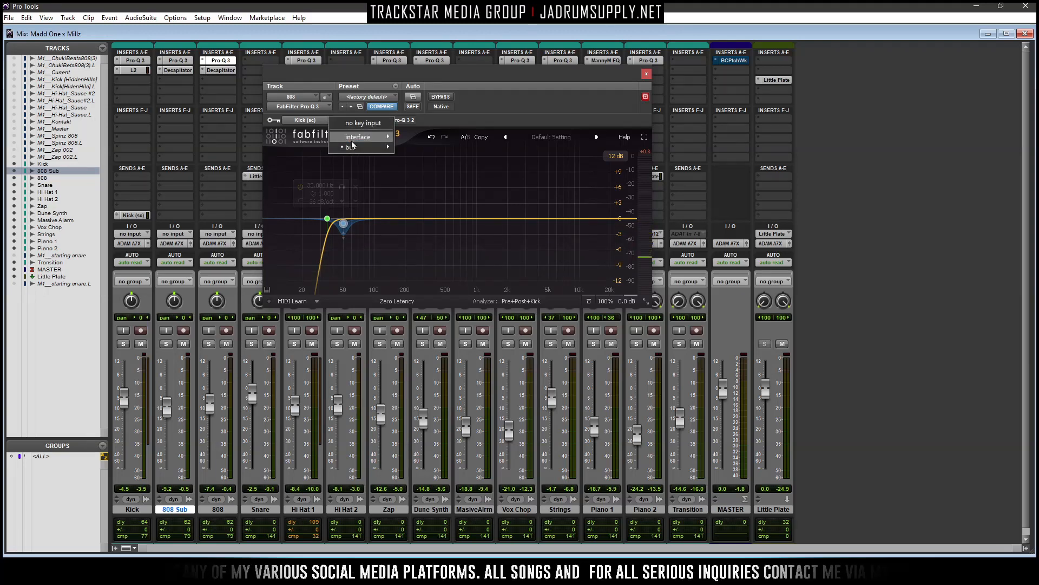
{"action": "left_click", "coordinate": [366, 139]}
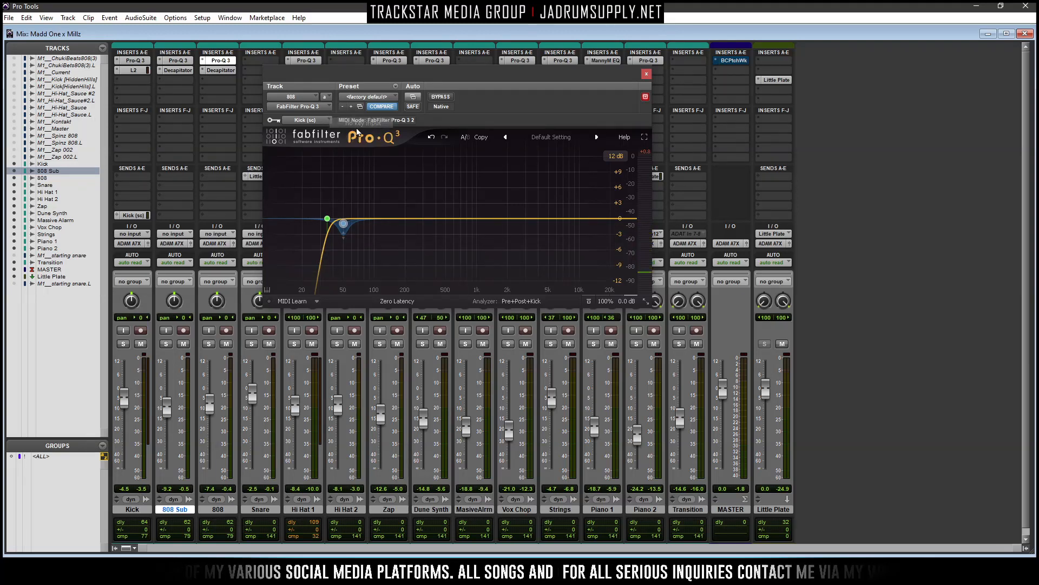
Insert FabFilter Pro-C 2 after Decapitator on the 808 track and key it from the Kick (sc) bus
{"action": "left_click", "coordinate": [212, 79]}
{"action": "mouse_move", "coordinate": [241, 97]}
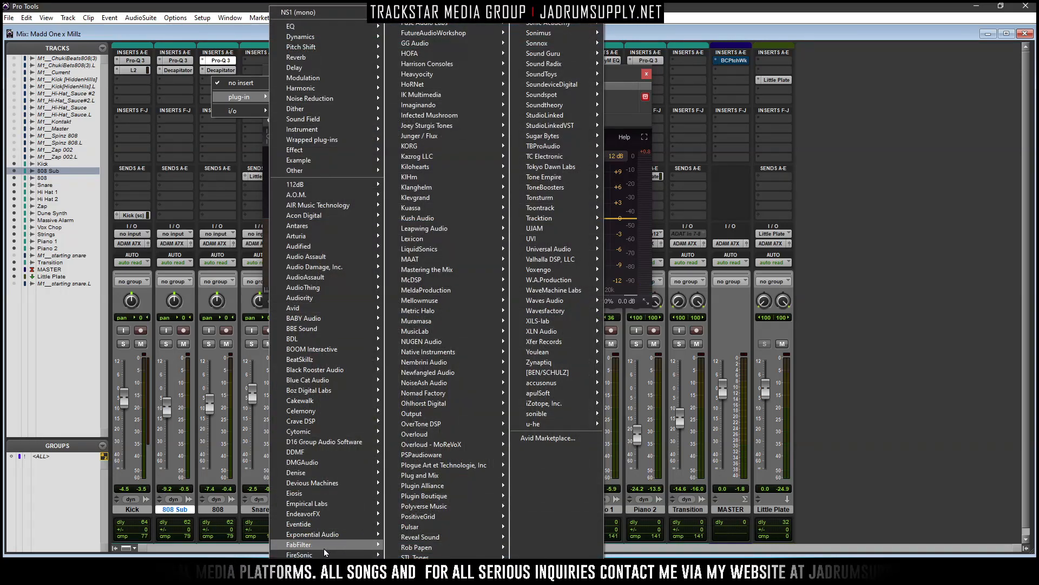
{"action": "mouse_move", "coordinate": [324, 544]}
{"action": "left_click", "coordinate": [457, 382]}
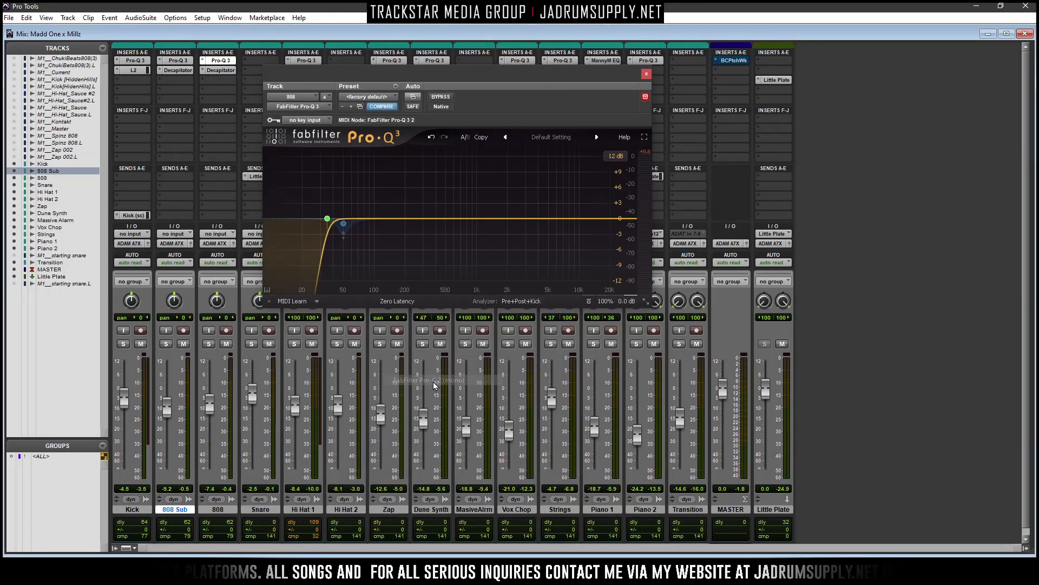
{"action": "left_click", "coordinate": [325, 120]}
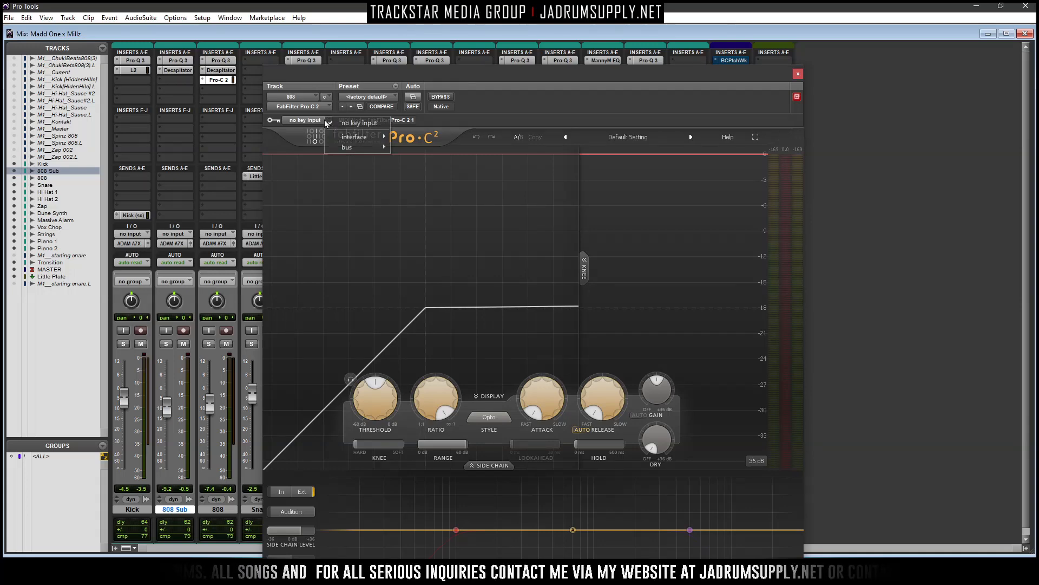
{"action": "mouse_move", "coordinate": [357, 146]}
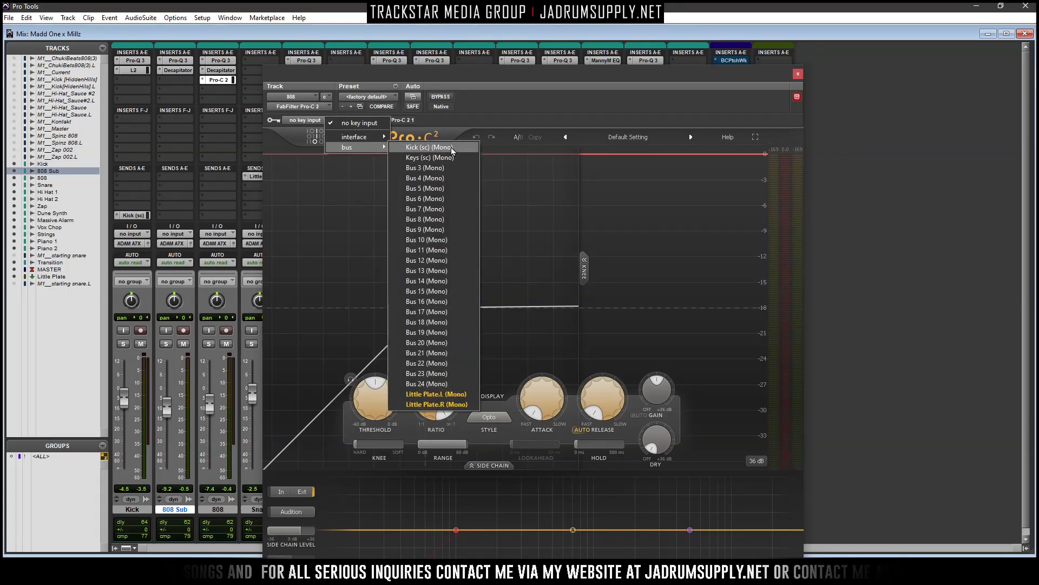
{"action": "left_click", "coordinate": [452, 148]}
Set Pro-C 2's Side Chain Level to +5.00 dB, audition the ducking on 808, and close the plug-in
{"action": "left_click_drag", "start_coordinate": [304, 535], "coordinate": [297, 534]}
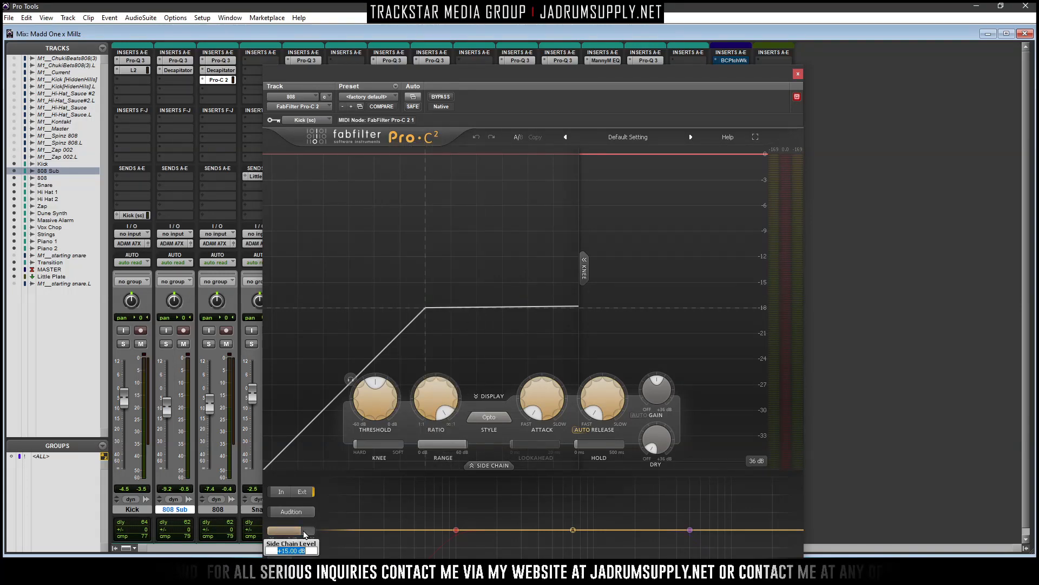
{"action": "left_click_drag", "start_coordinate": [554, 79], "coordinate": [615, 45]}
{"action": "key", "text": "space"}
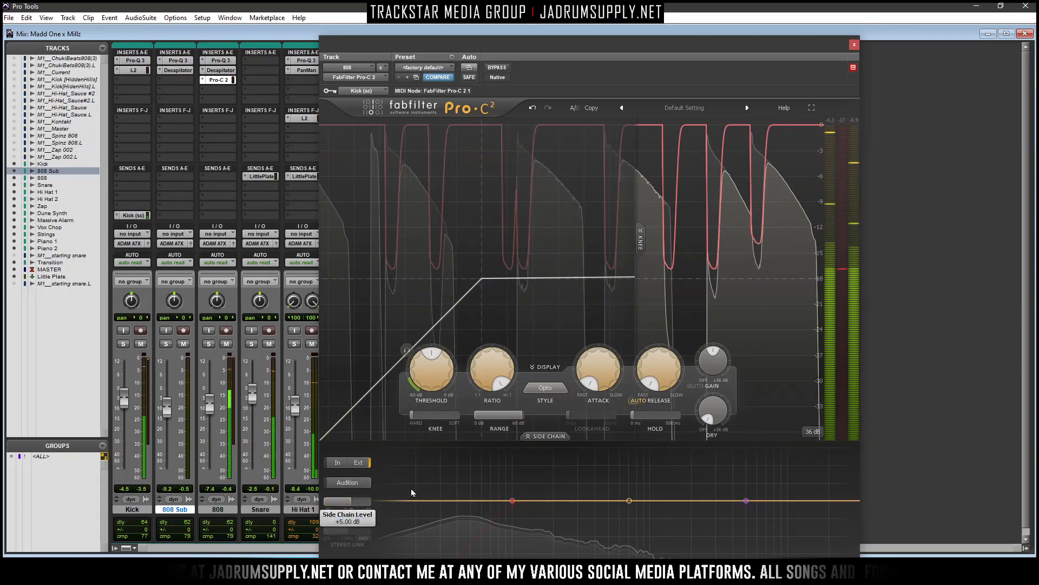
{"action": "left_click", "coordinate": [854, 45]}
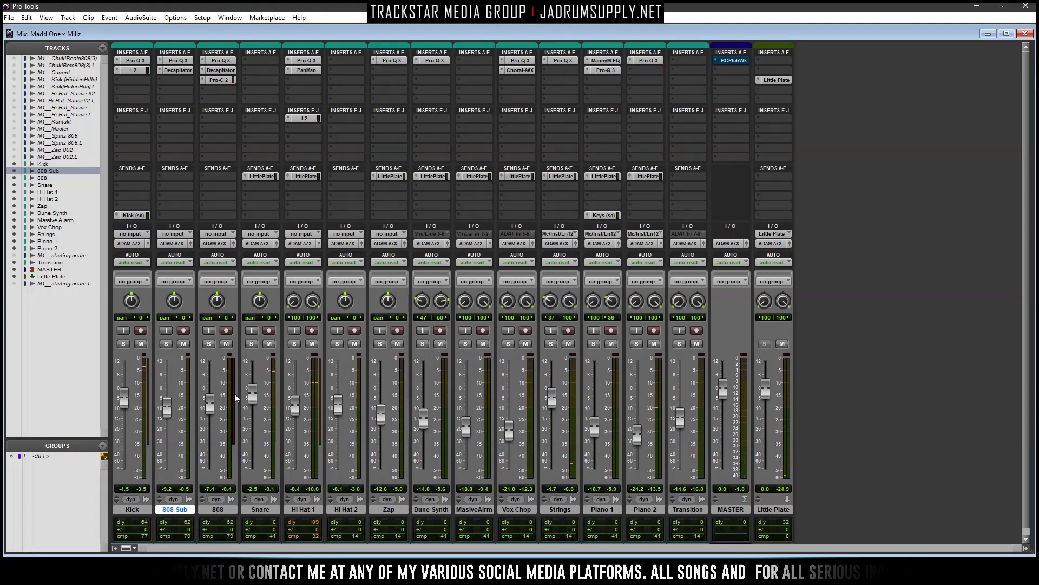
Select all tracks in the arrangement from bar 9 (0:19.200) to 1:36.000 and return to the mixer
{"action": "left_click", "coordinate": [1025, 34]}
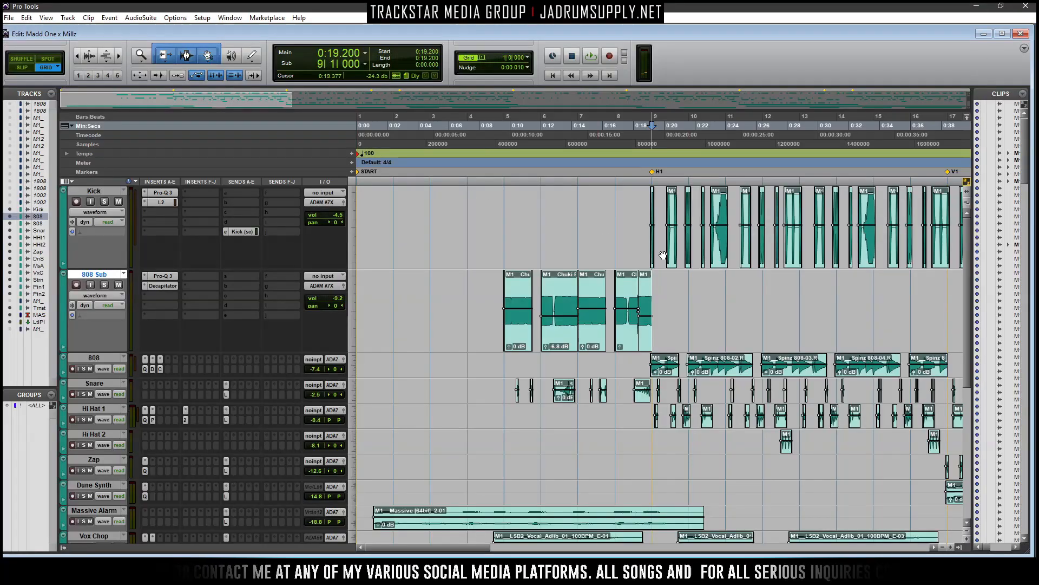
{"action": "left_click_drag", "start_coordinate": [431, 181], "coordinate": [724, 190]}
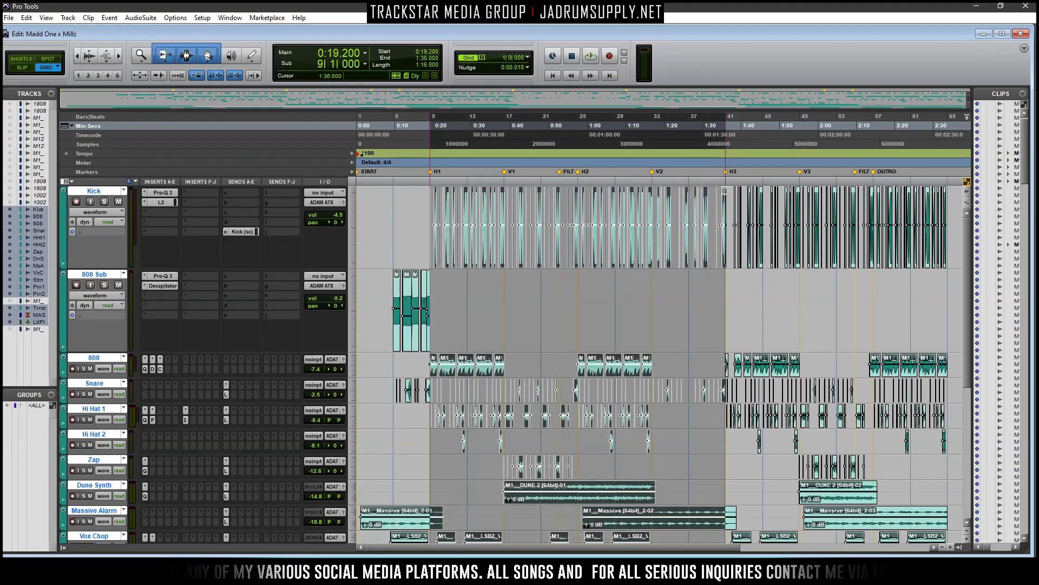
{"action": "key", "text": "ctrl+equal"}
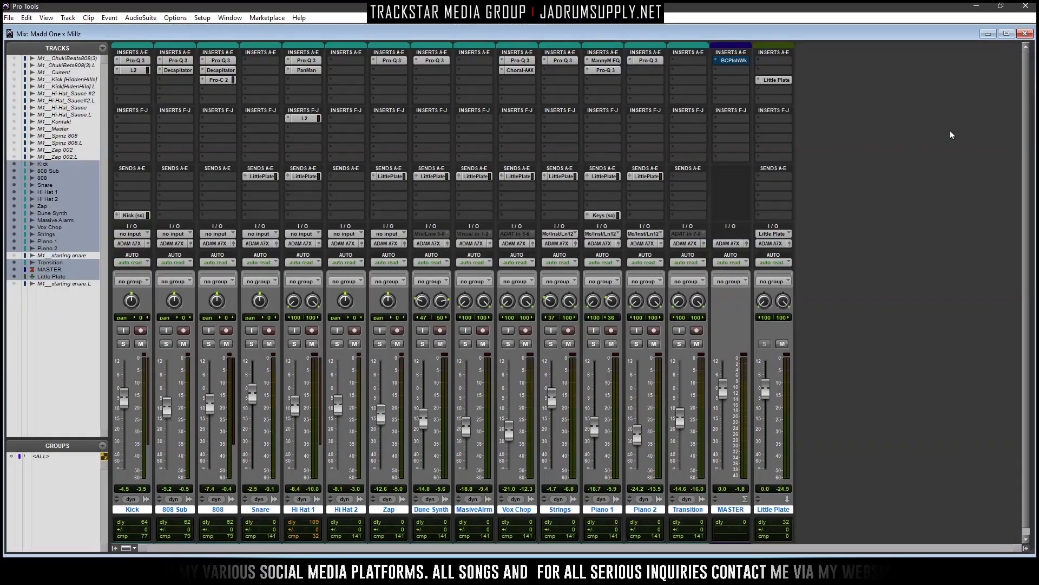
Insert FabFilter Pro-Q 3 after BCPitchWk on the MASTER track and load its V2 Master Filter preset
{"action": "left_click", "coordinate": [727, 71]}
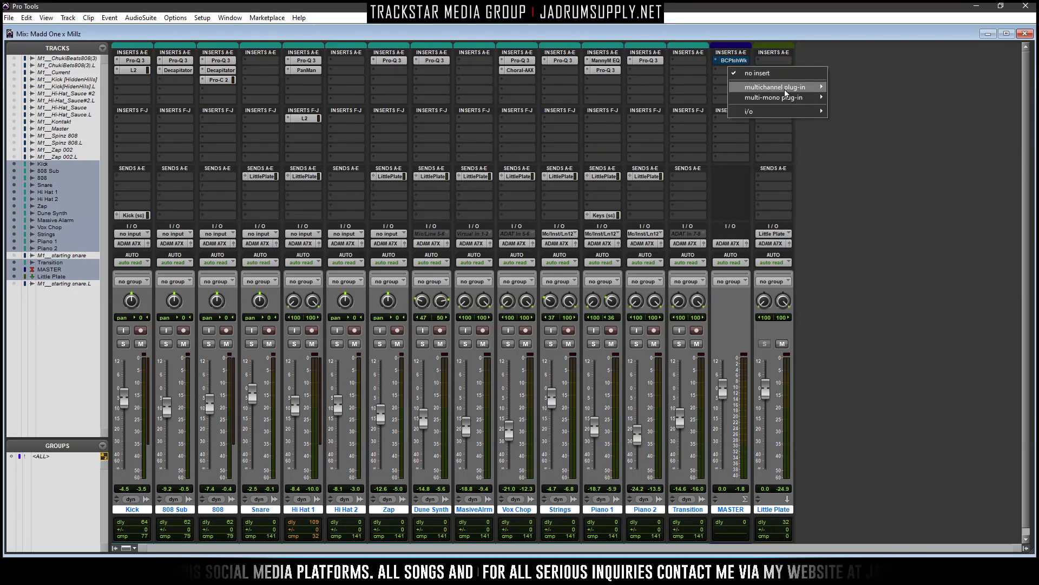
{"action": "mouse_move", "coordinate": [810, 88]}
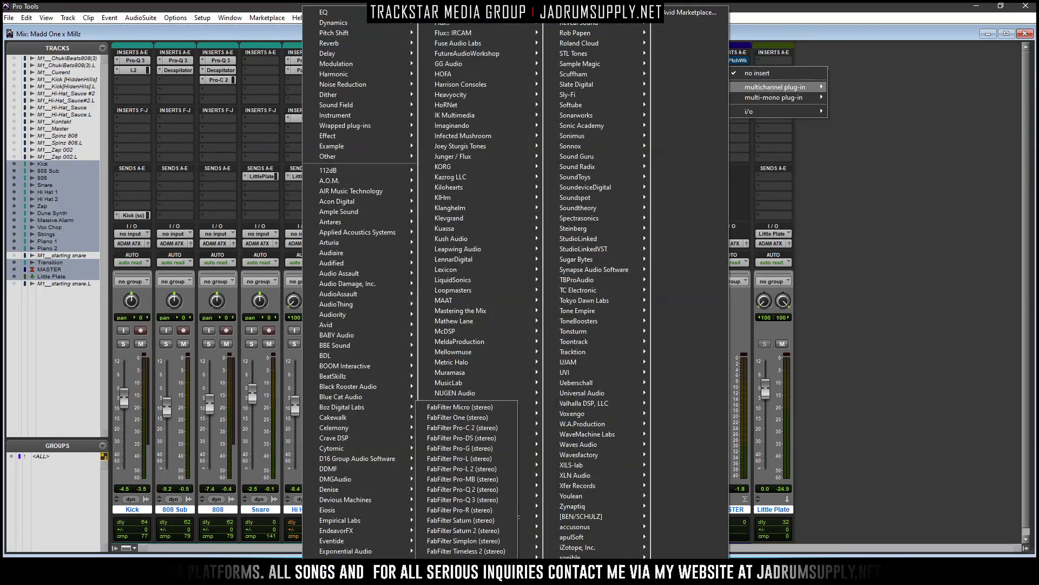
{"action": "left_click", "coordinate": [524, 499]}
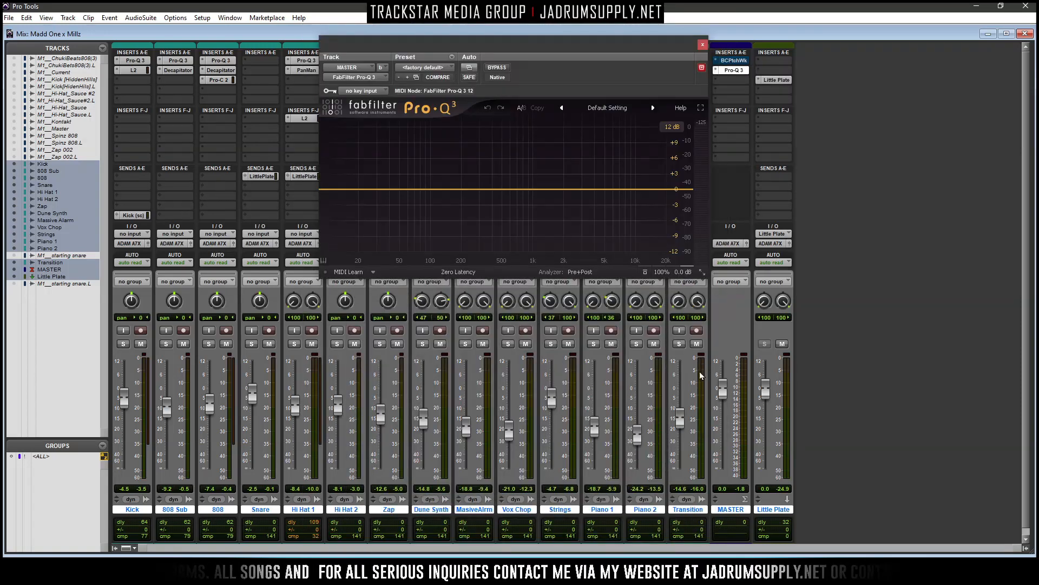
{"action": "left_click", "coordinate": [610, 115]}
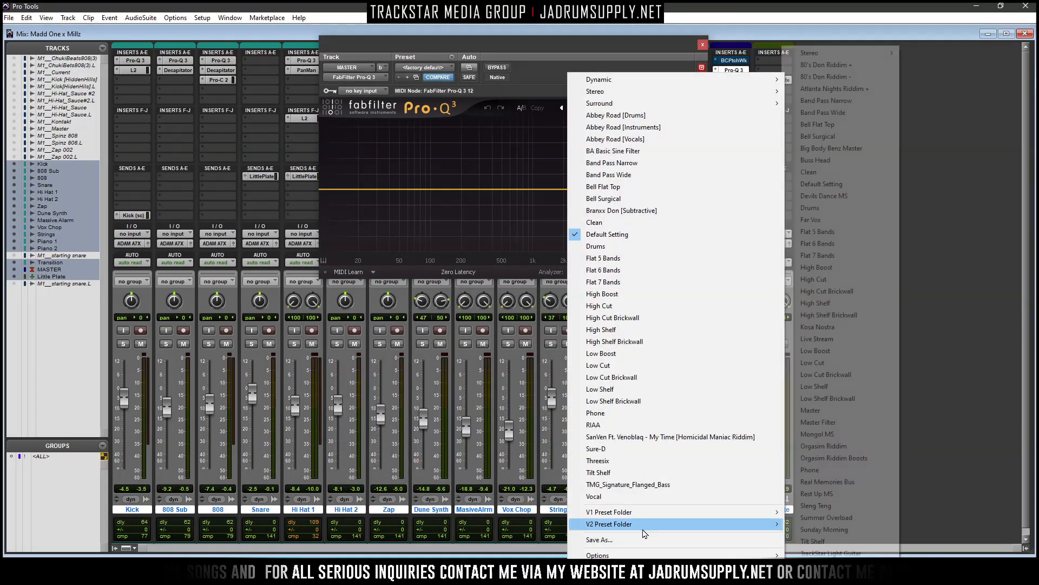
{"action": "mouse_move", "coordinate": [727, 532]}
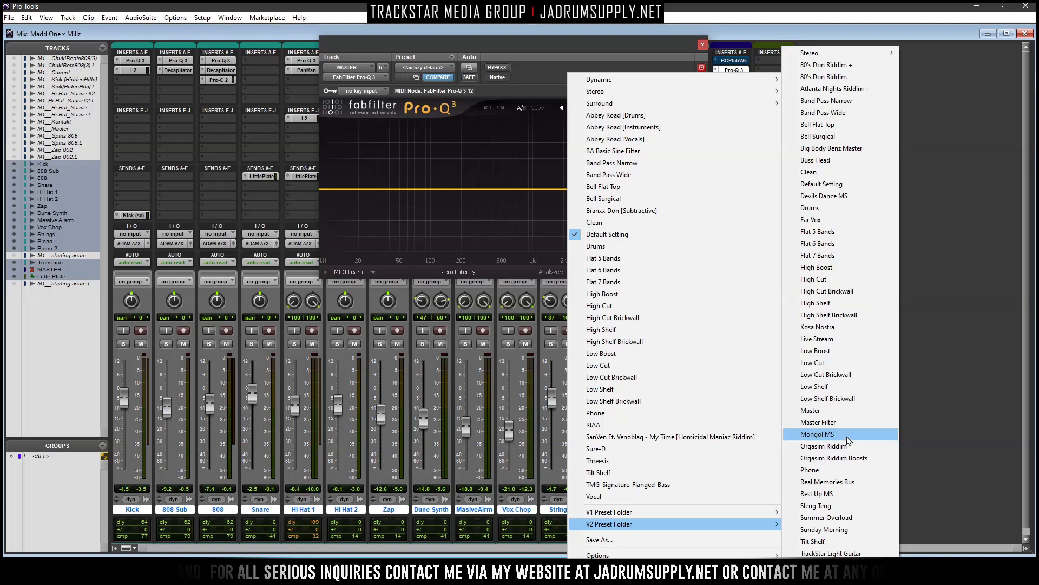
{"action": "left_click", "coordinate": [806, 422]}
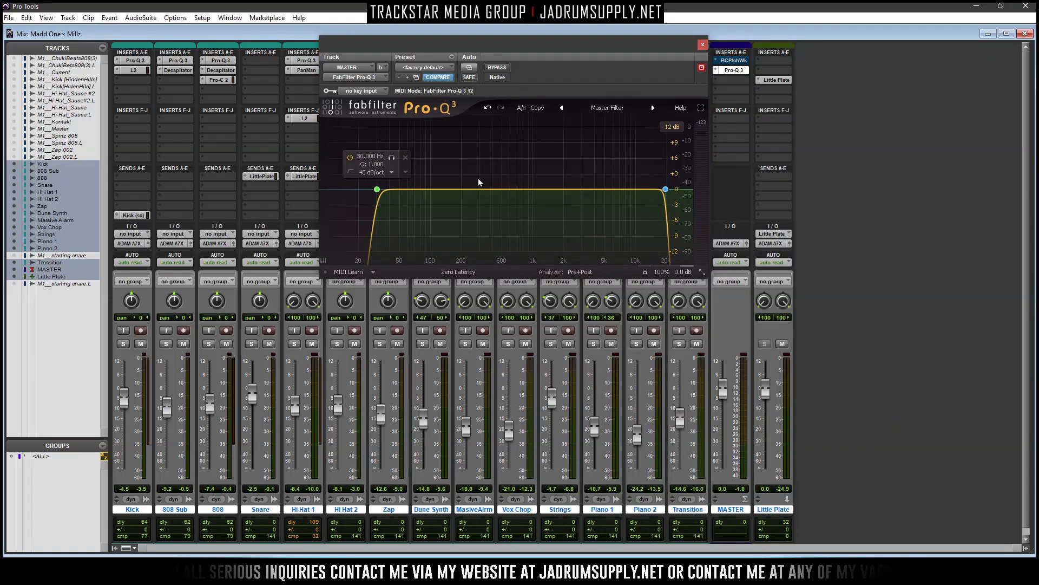
Set the Master Filter's low cut to 36 Hz with a 30 dB/oct slope and close Pro-Q 3
{"action": "left_click", "coordinate": [371, 156]}
{"action": "type", "text": "36"}
{"action": "key", "text": "Return"}
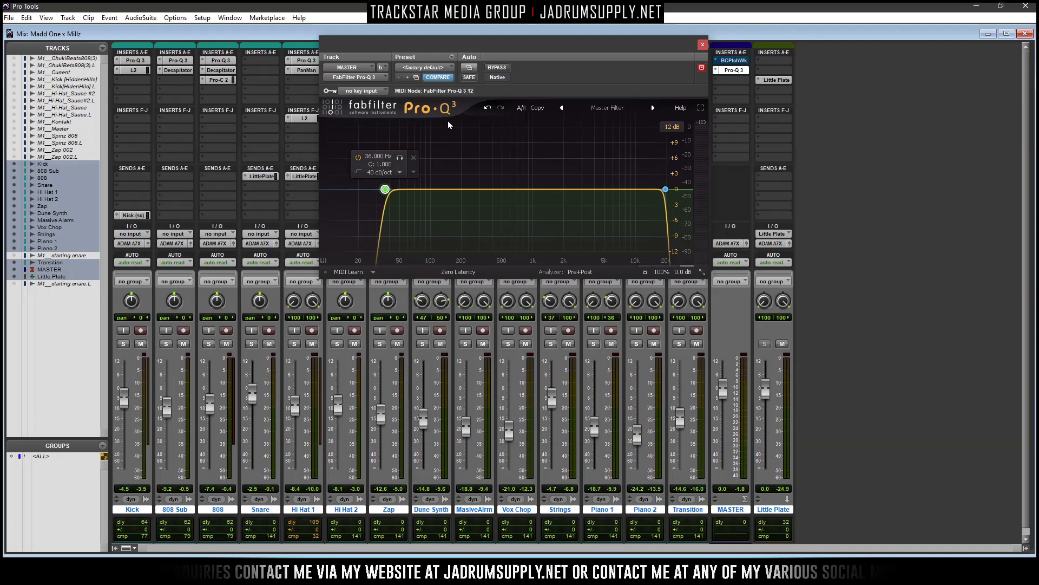
{"action": "left_click", "coordinate": [400, 172]}
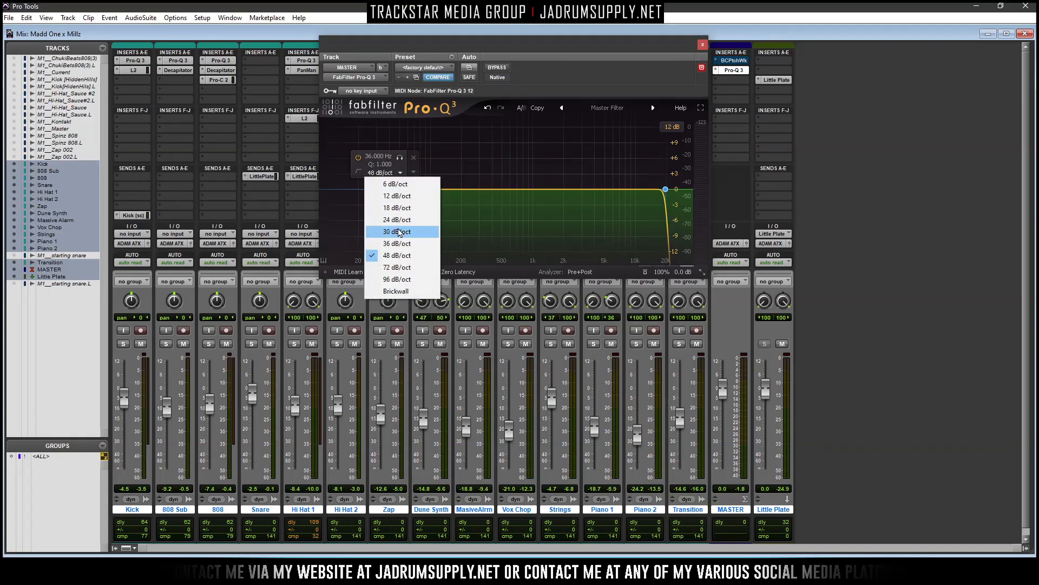
{"action": "left_click", "coordinate": [400, 231]}
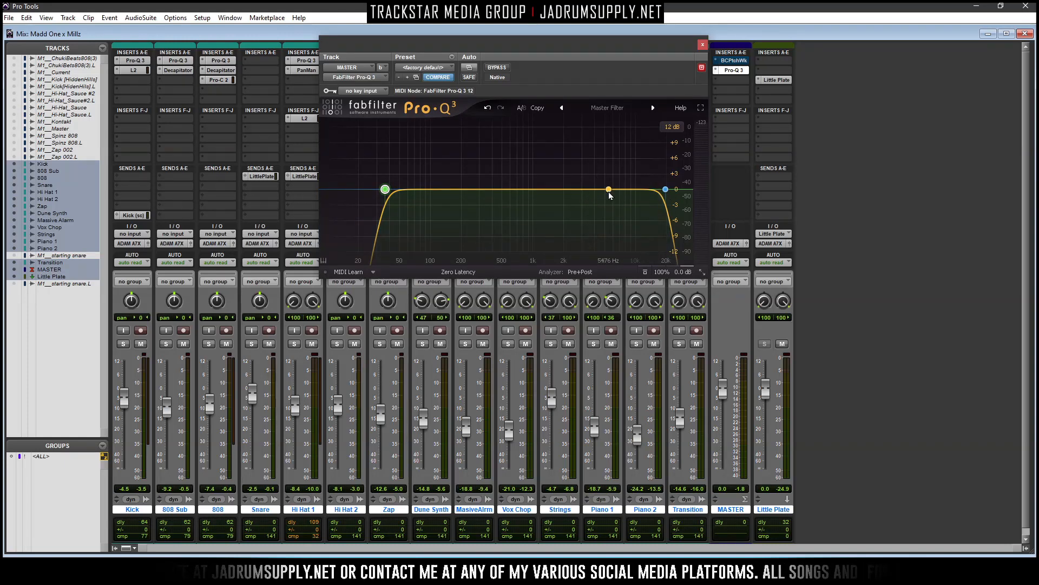
{"action": "left_click", "coordinate": [702, 46]}
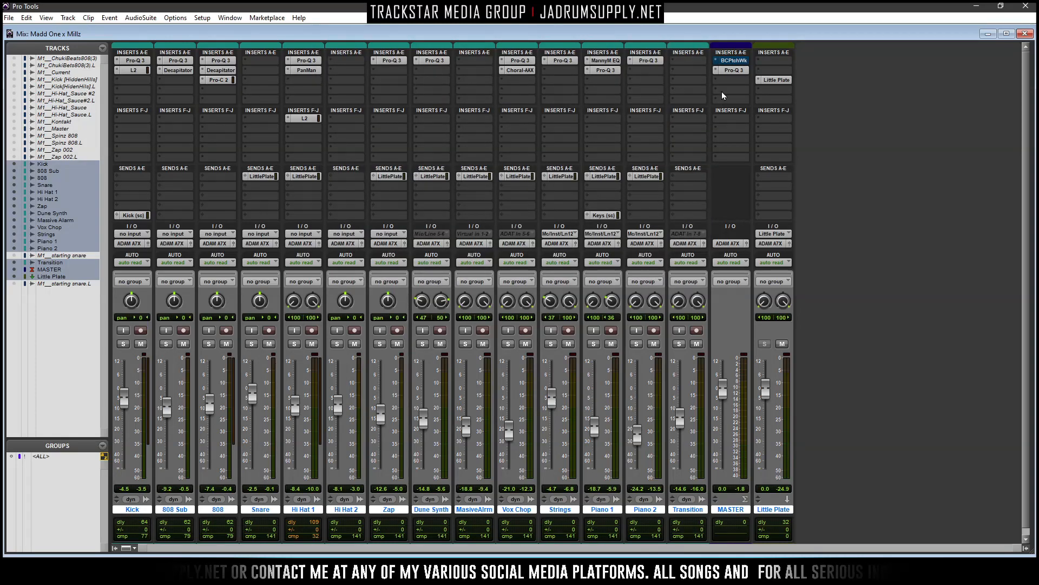
Insert bx_townhouse Buss Compressor after Pro-Q 3 on the MASTER track, audition it during playback, and close it
{"action": "mouse_move", "coordinate": [780, 105]}
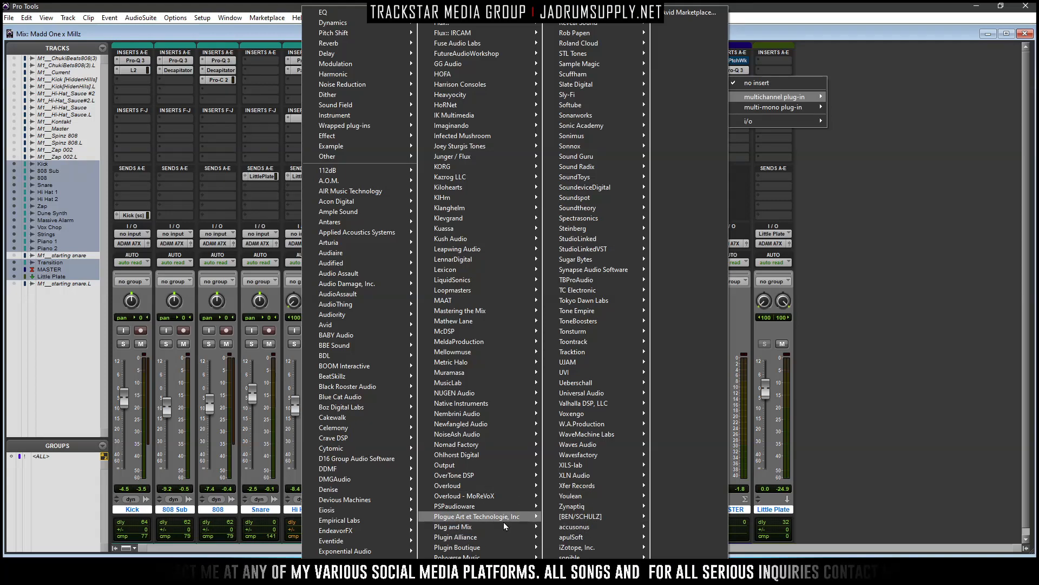
{"action": "mouse_move", "coordinate": [471, 538]}
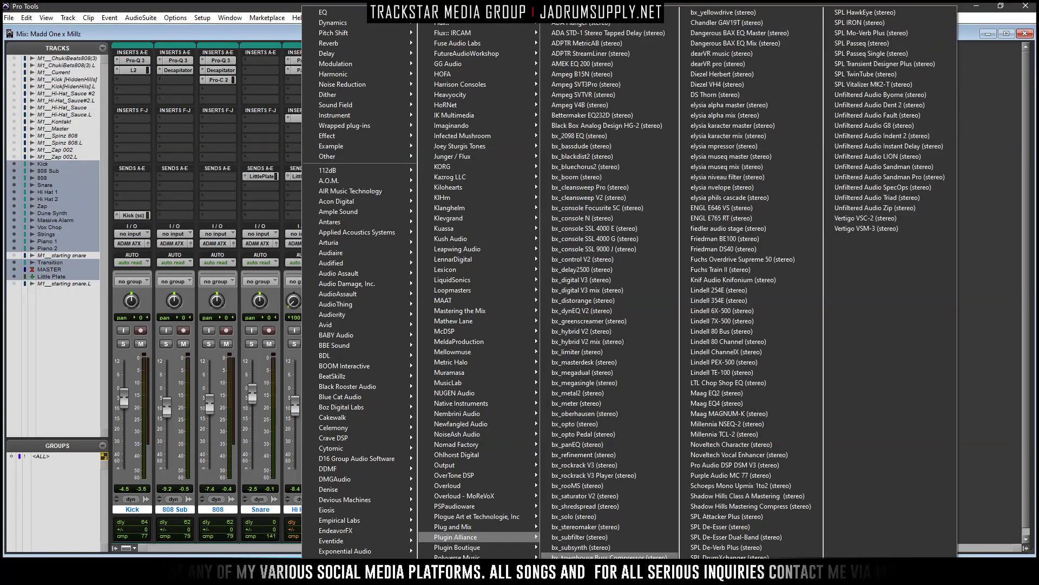
{"action": "left_click", "coordinate": [629, 553]}
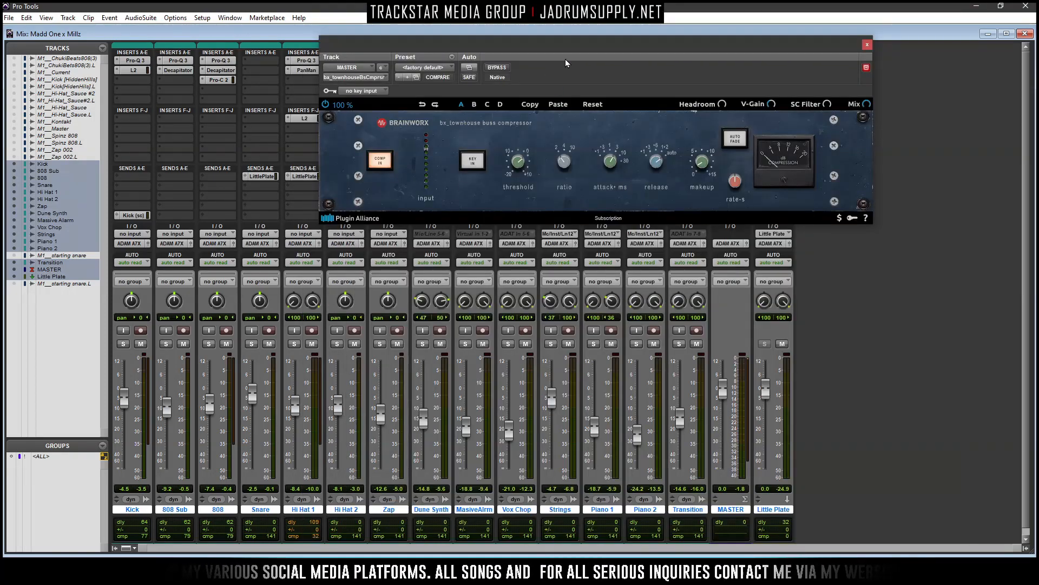
{"action": "left_click_drag", "start_coordinate": [592, 47], "coordinate": [555, 116]}
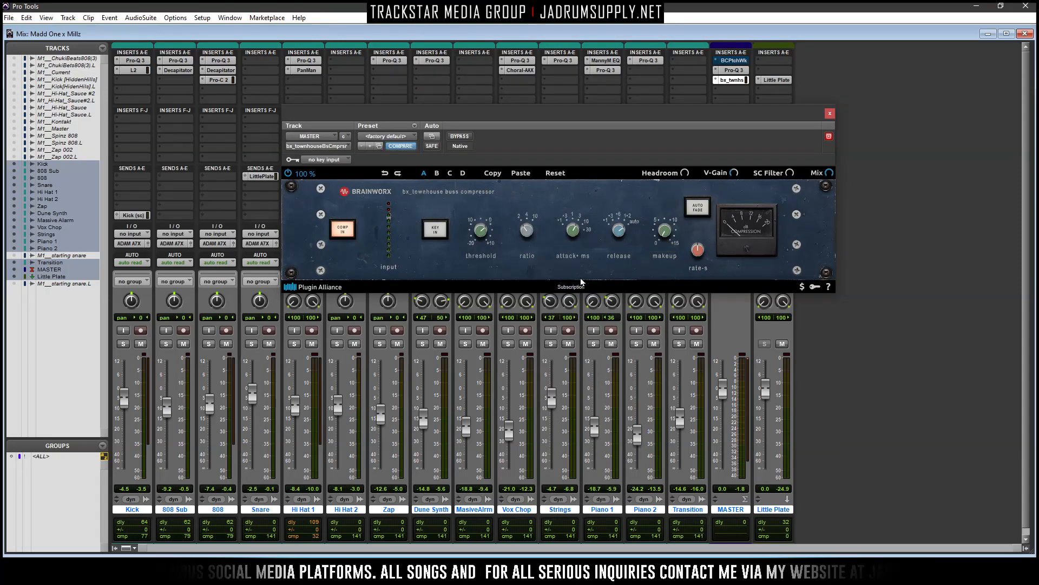
{"action": "mouse_move", "coordinate": [640, 108]}
{"action": "left_mouse_down"}
{"action": "mouse_move", "coordinate": [601, 158]}
{"action": "mouse_move", "coordinate": [637, 100]}
{"action": "left_mouse_up"}
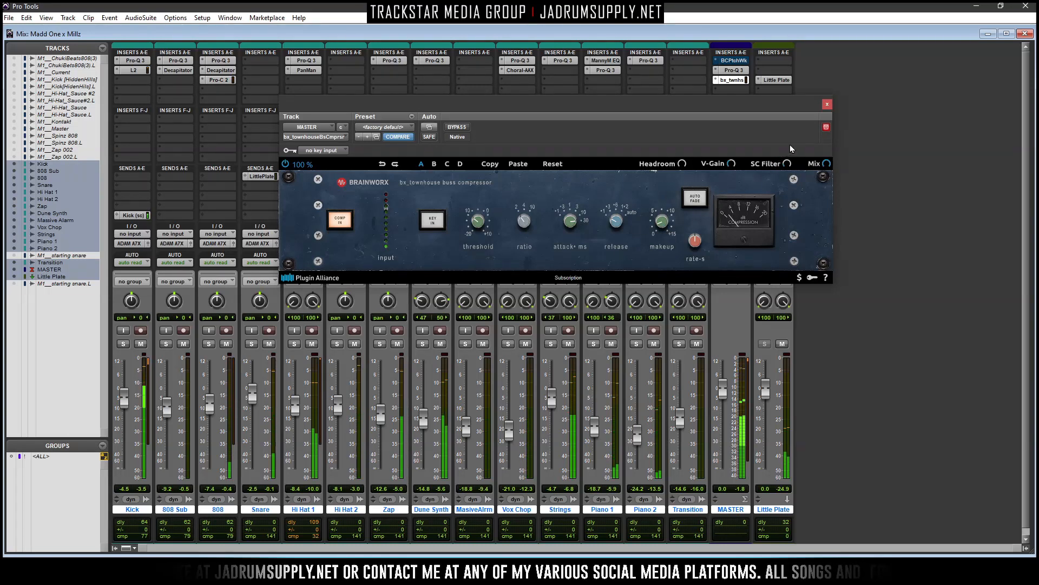
{"action": "left_click", "coordinate": [827, 105]}
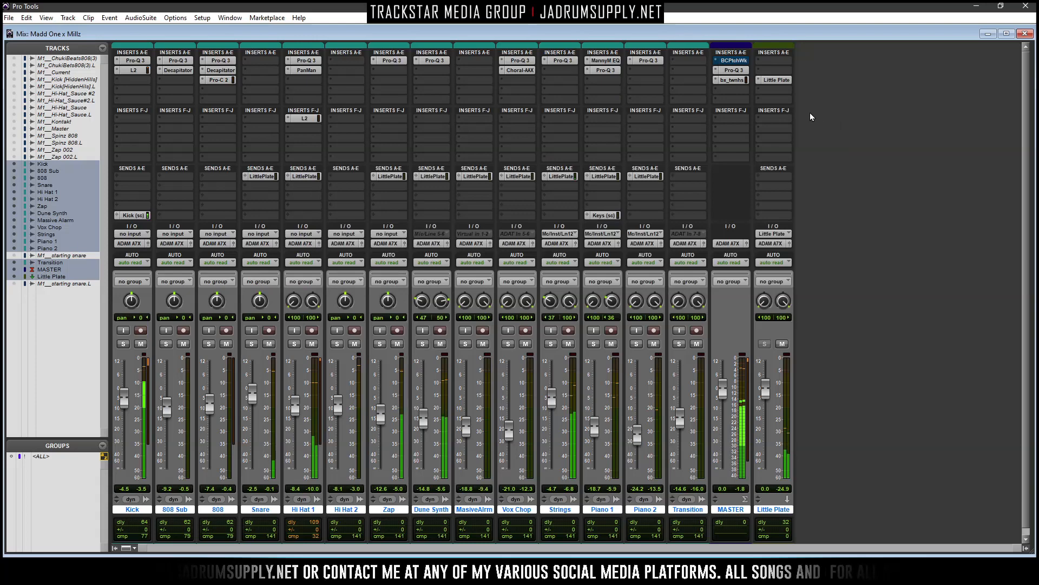
Insert the Waves J37 tape plug-in on the MASTER track, load the Mastering Fat Tight And Open (Stereo) preset, and close it
{"action": "left_click", "coordinate": [719, 101]}
{"action": "mouse_move", "coordinate": [766, 116]}
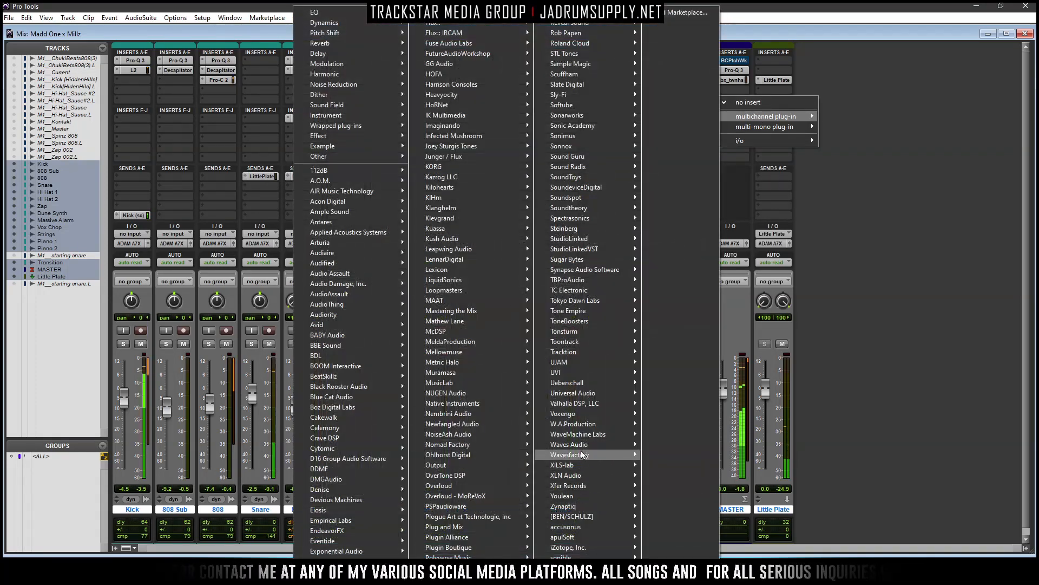
{"action": "mouse_move", "coordinate": [587, 447]}
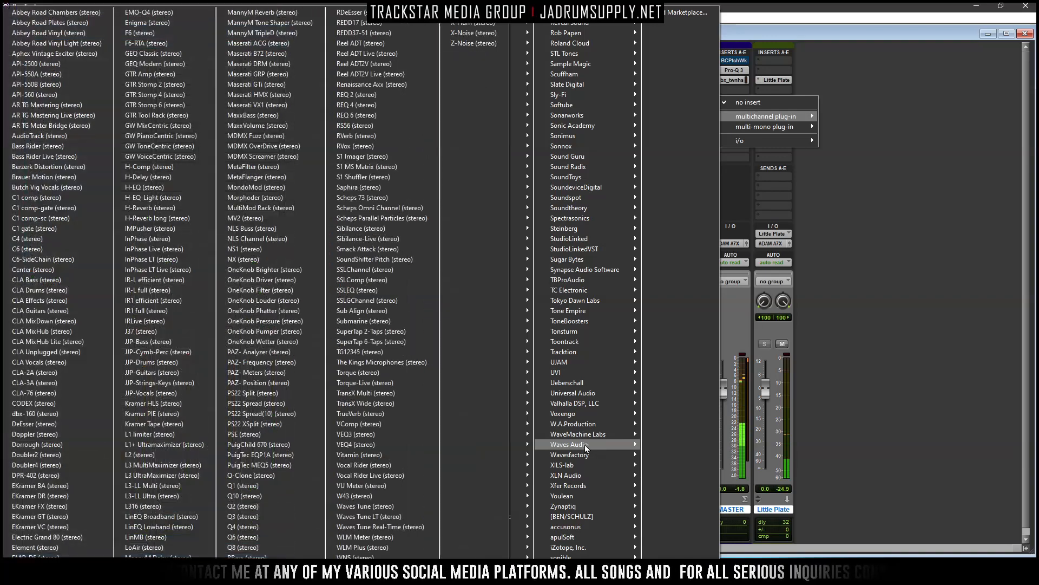
{"action": "left_click", "coordinate": [147, 330]}
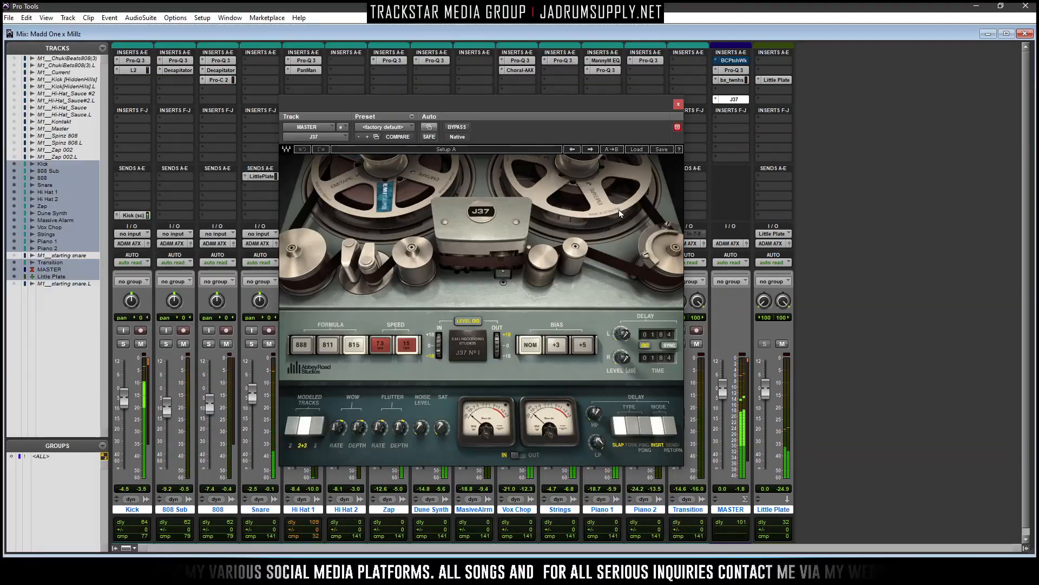
{"action": "left_click", "coordinate": [637, 150]}
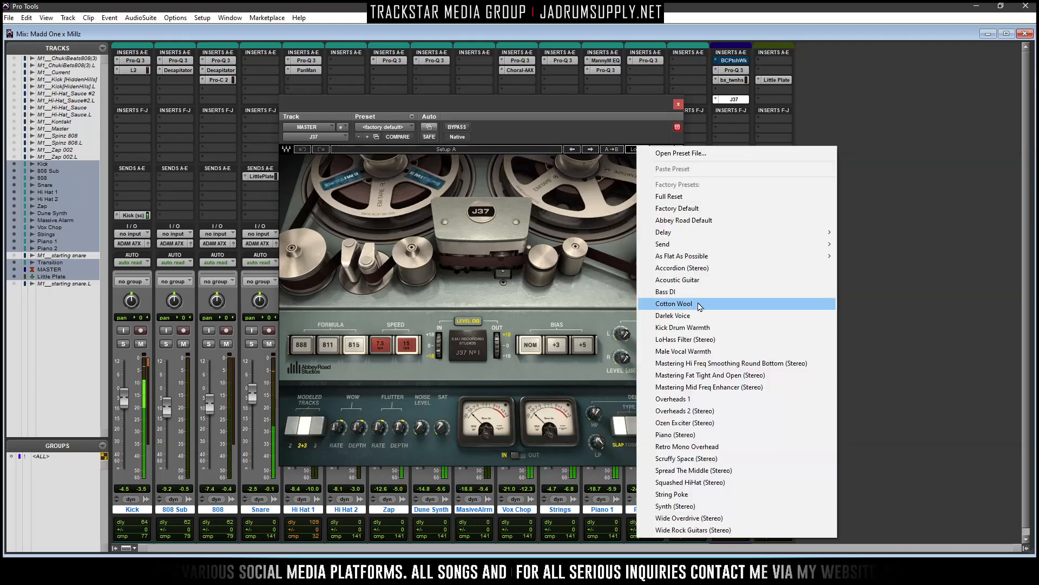
{"action": "left_click", "coordinate": [727, 375]}
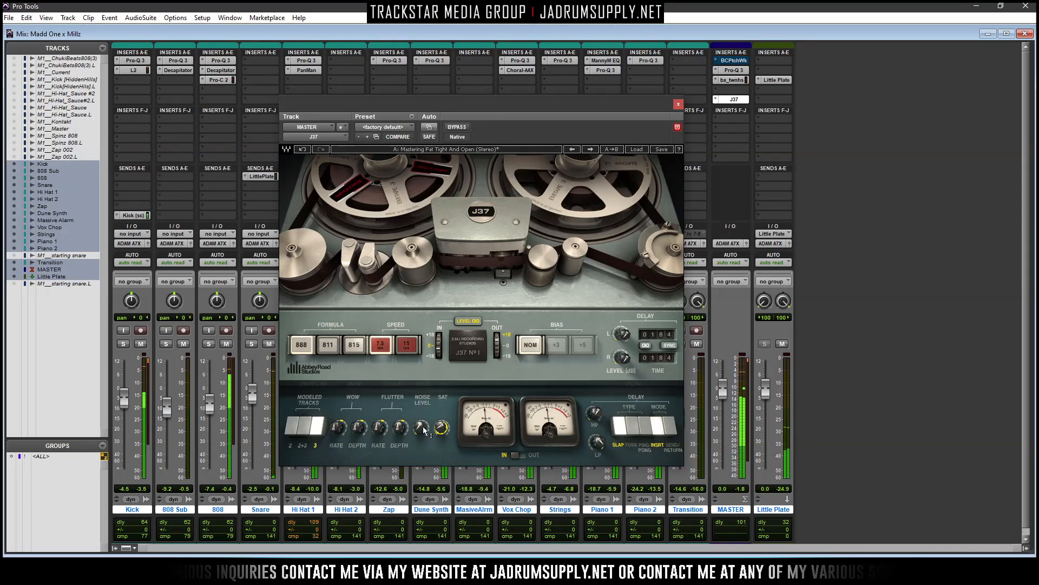
{"action": "left_click", "coordinate": [678, 104]}
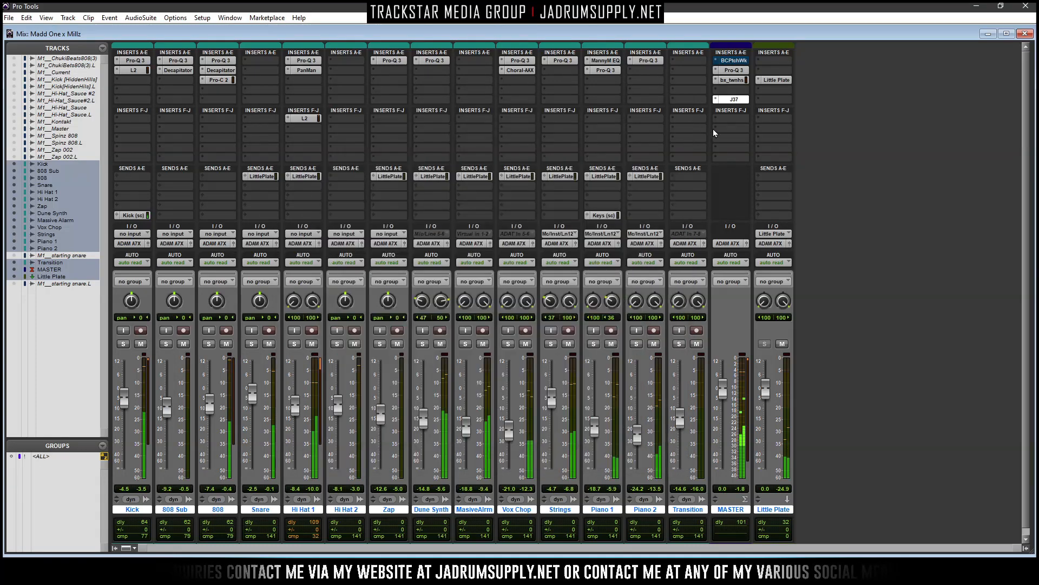
Insert a second Pro-Q 3 after J37 on the MASTER track and show it full screen with a 30 dB display range
{"action": "mouse_move", "coordinate": [788, 142]}
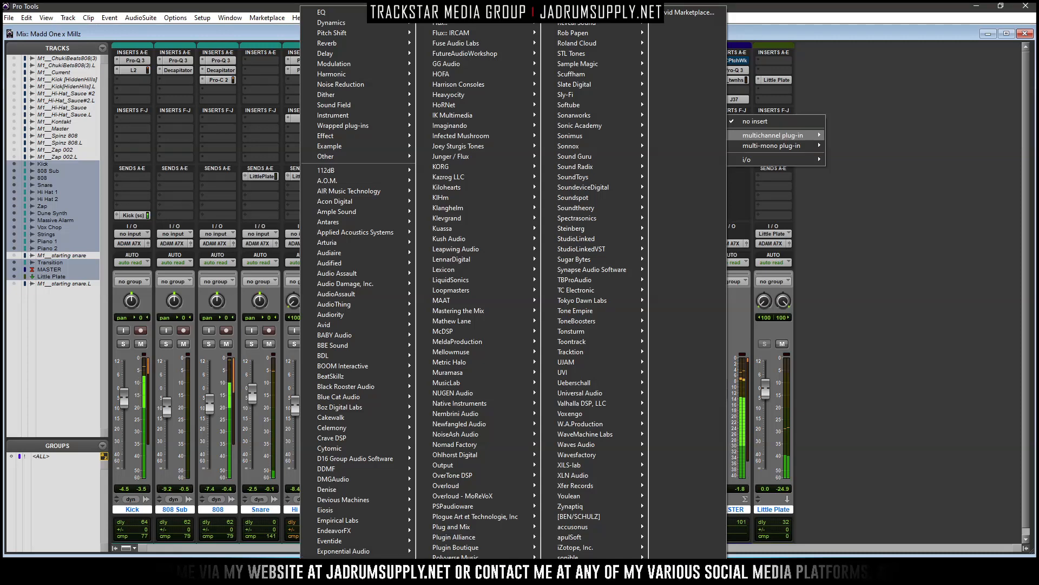
{"action": "mouse_move", "coordinate": [346, 561]}
{"action": "left_click", "coordinate": [468, 499]}
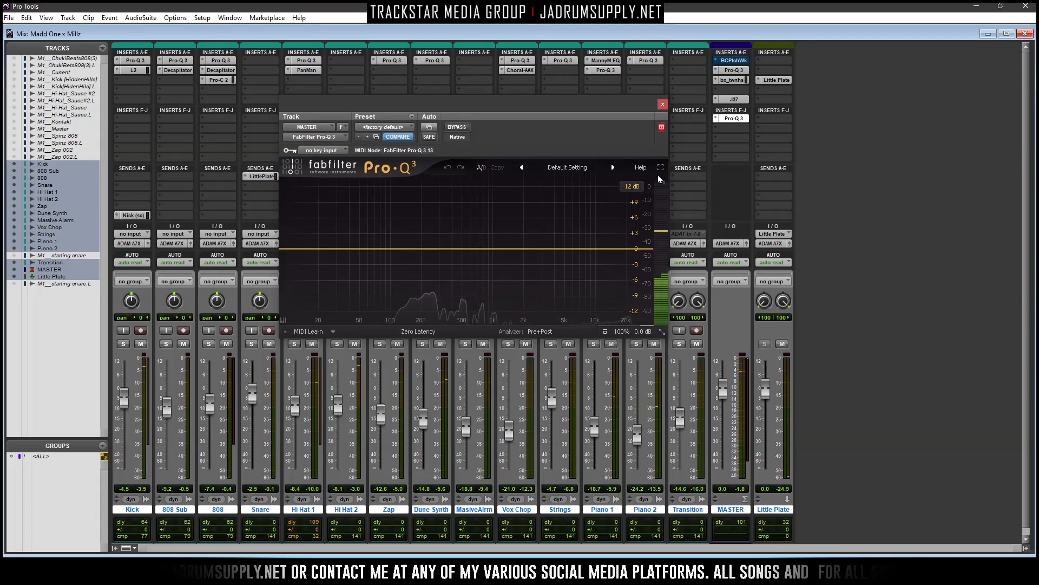
{"action": "left_click", "coordinate": [661, 168]}
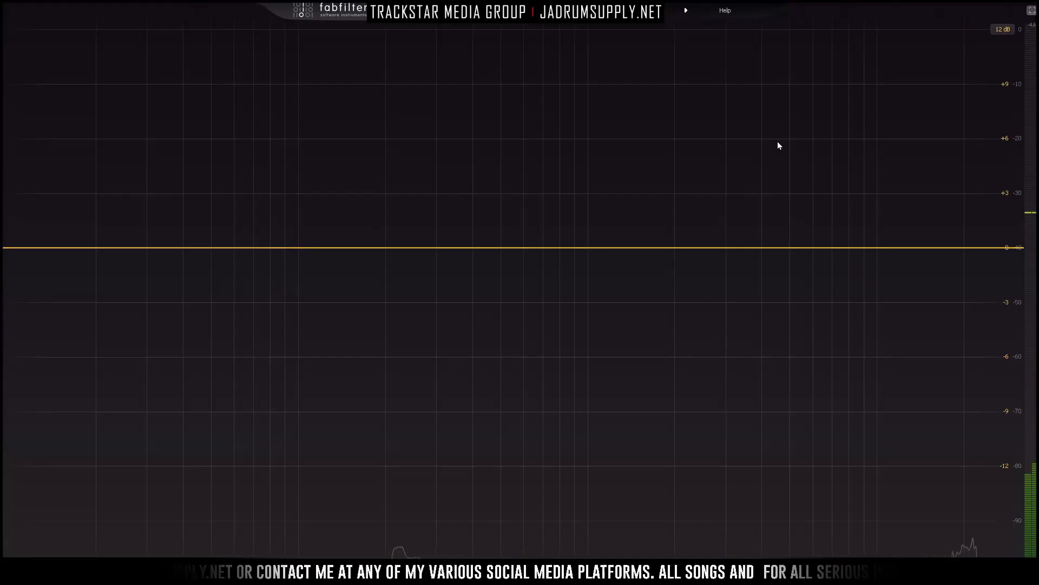
{"action": "left_click", "coordinate": [999, 78]}
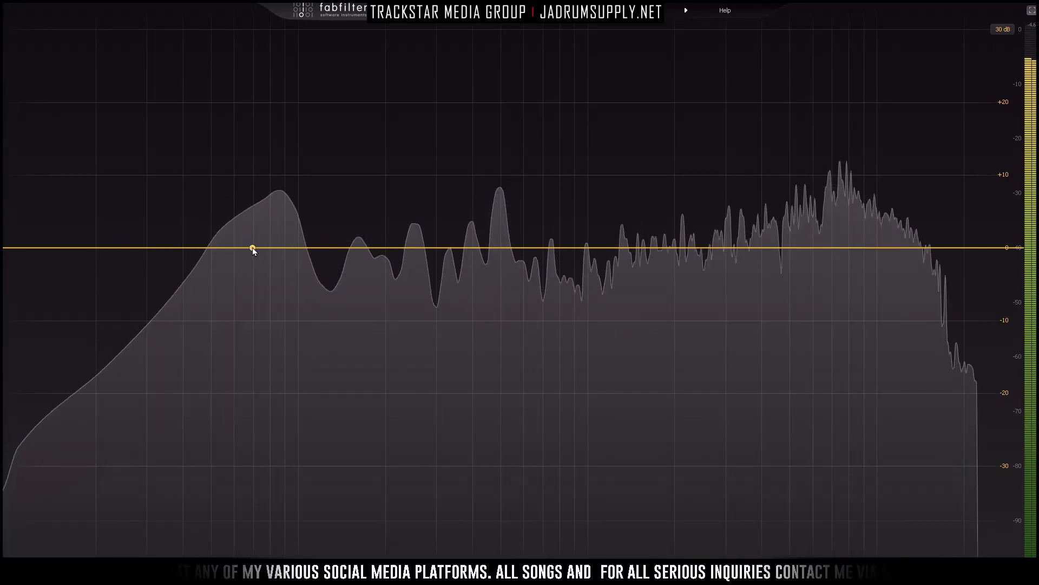
Add a bell boost of about 1 dB in the lows and a narrower low-mid cut of about 4 dB
{"action": "mouse_move", "coordinate": [285, 247]}
{"action": "left_mouse_down"}
{"action": "mouse_move", "coordinate": [292, 213]}
{"action": "mouse_move", "coordinate": [266, 239]}
{"action": "left_mouse_up"}
{"action": "left_click_drag", "start_coordinate": [406, 247], "coordinate": [412, 278]}
{"action": "scroll", "coordinate": [418, 178], "scroll_direction": "up", "scroll_amount": 5}
{"action": "scroll", "coordinate": [418, 178], "scroll_direction": "up", "scroll_amount": 2}
Add bell boosts at about 1922 Hz (+1.34 dB, Q 3.58) and about 7242 Hz (+1.27 dB)
{"action": "left_click_drag", "start_coordinate": [530, 250], "coordinate": [670, 238]}
{"action": "scroll", "coordinate": [671, 206], "scroll_direction": "up", "scroll_amount": 3}
{"action": "left_click_drag", "start_coordinate": [766, 247], "coordinate": [836, 239]}
{"action": "scroll", "coordinate": [837, 239], "scroll_direction": "up", "scroll_amount": 4}
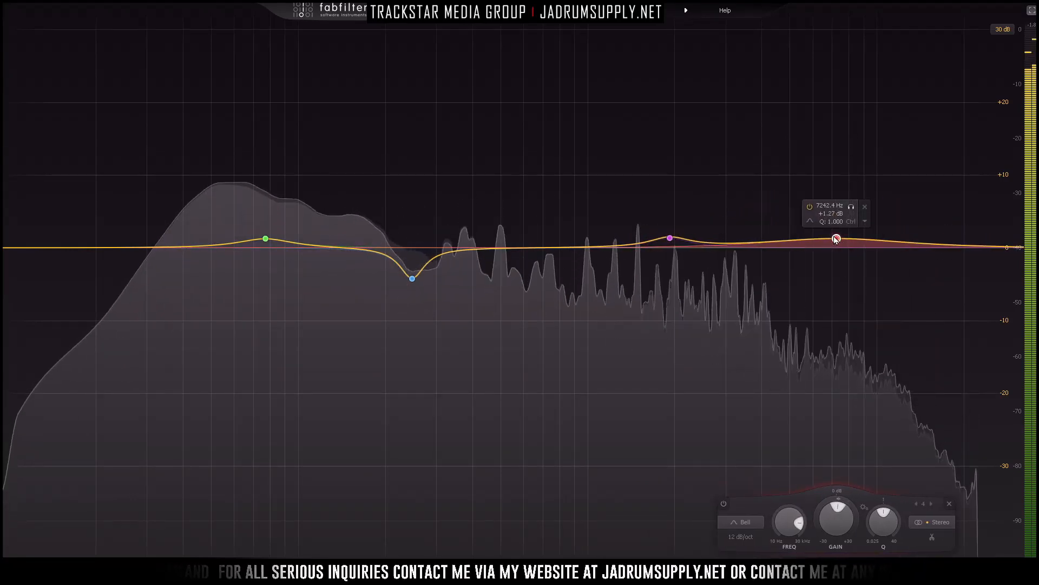
Make the upper bell boost dynamic and adjust it to about 7368 Hz, +0.82 dB, with a Q of 1.831
{"action": "right_click", "coordinate": [837, 239]}
{"action": "left_click", "coordinate": [839, 263]}
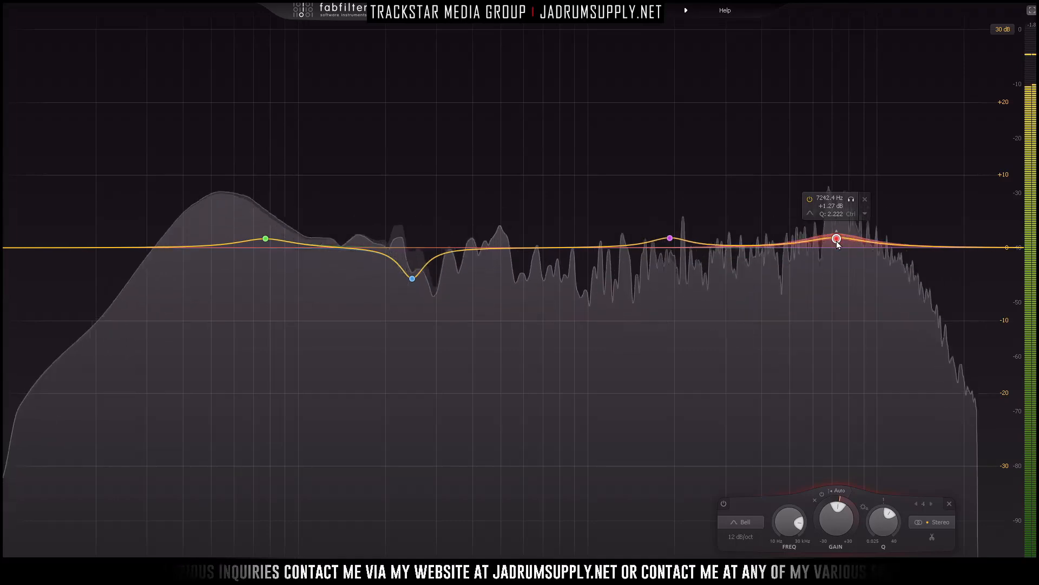
{"action": "left_click_drag", "start_coordinate": [835, 240], "coordinate": [838, 245]}
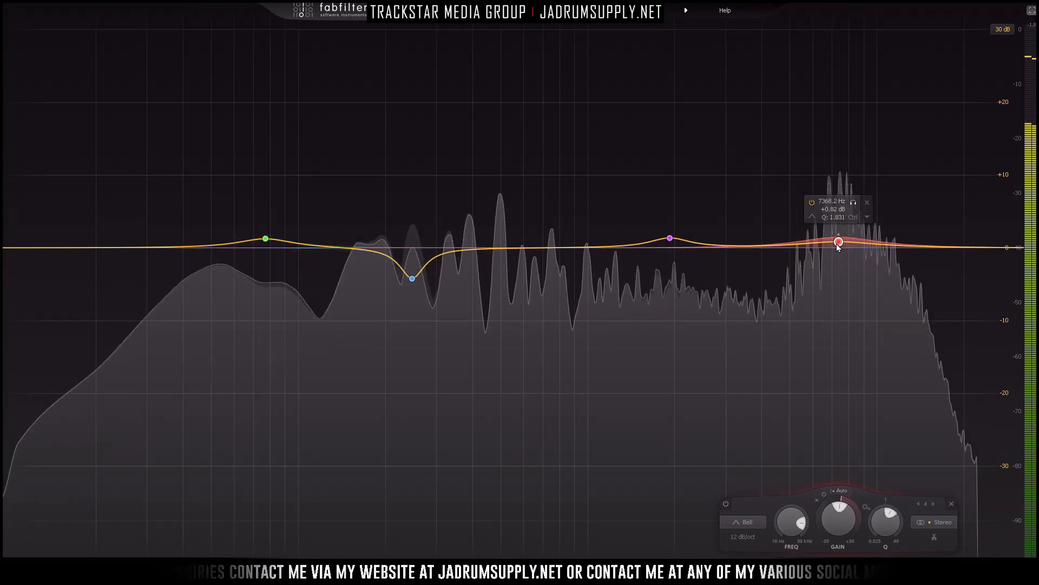
Add a high-frequency band above the dynamic boost, change its shape to Bell, and reduce it to a boost of about 1 dB
{"action": "double_click", "coordinate": [930, 227]}
{"action": "left_click_drag", "start_coordinate": [930, 225], "coordinate": [954, 215]}
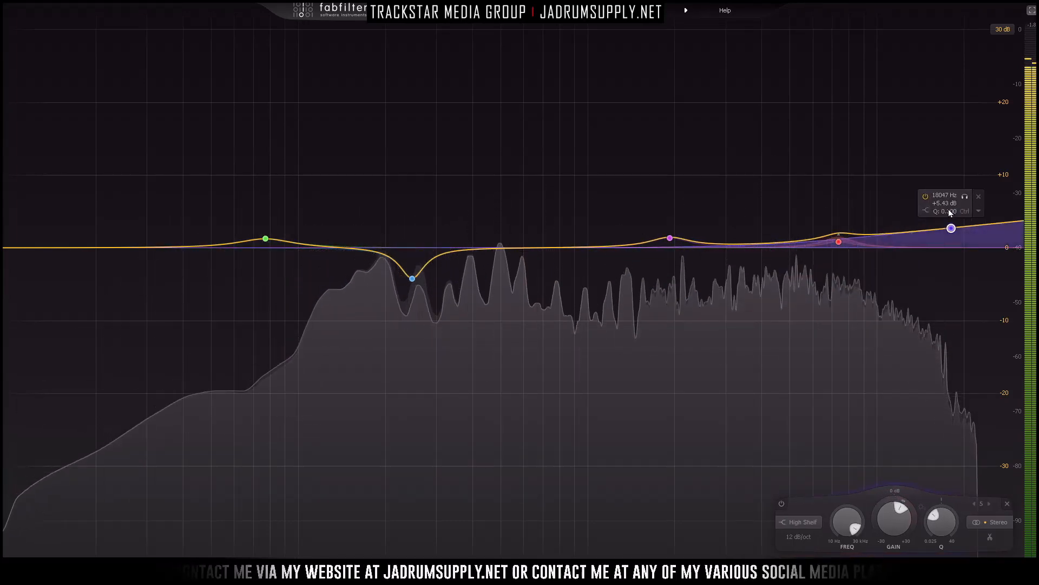
{"action": "right_click", "coordinate": [945, 229]}
{"action": "mouse_move", "coordinate": [972, 276]}
{"action": "left_click", "coordinate": [890, 275]}
{"action": "scroll", "coordinate": [951, 208], "scroll_direction": "up", "scroll_amount": 10}
{"action": "scroll", "coordinate": [953, 214], "scroll_direction": "down", "scroll_amount": 6}
{"action": "left_click_drag", "start_coordinate": [953, 213], "coordinate": [928, 245]}
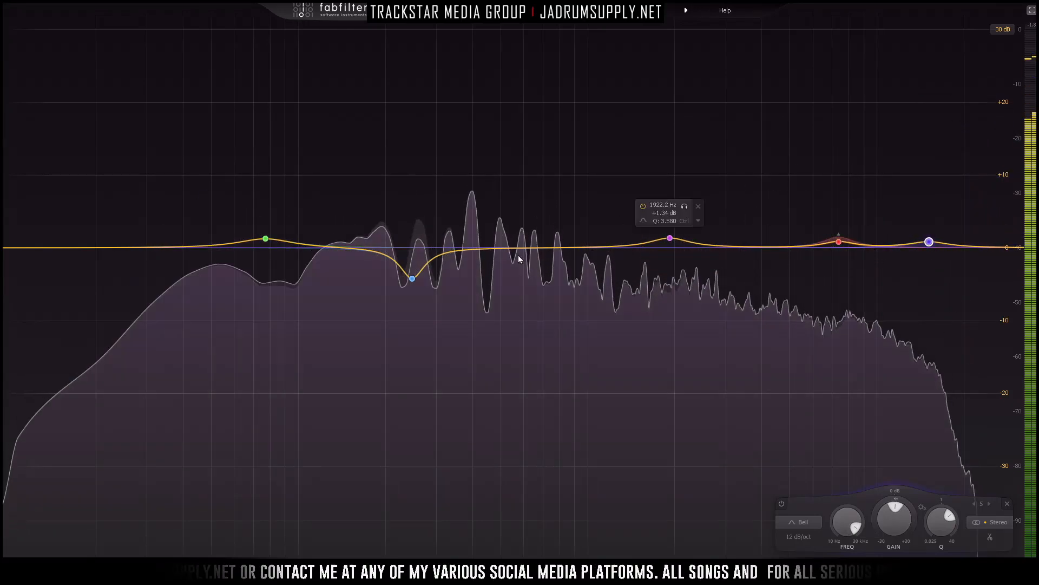
Add a bell cut at about 464 Hz (-1.27 dB, Q 3.066) and a slighter cut just above it
{"action": "mouse_move", "coordinate": [499, 246]}
{"action": "left_mouse_down"}
{"action": "mouse_move", "coordinate": [483, 181]}
{"action": "mouse_move", "coordinate": [500, 169]}
{"action": "mouse_move", "coordinate": [491, 260]}
{"action": "left_mouse_up"}
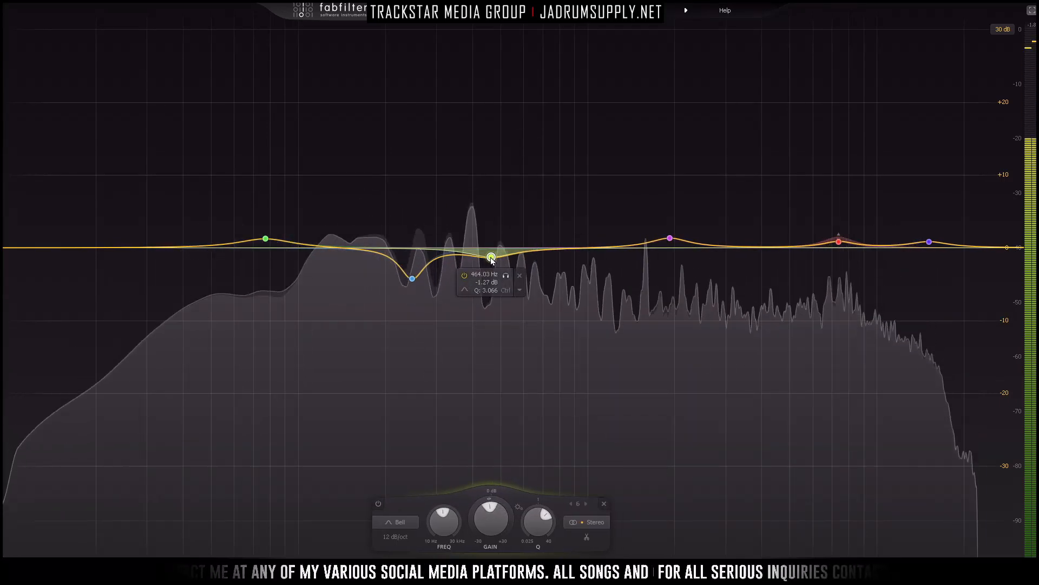
{"action": "left_click_drag", "start_coordinate": [562, 248], "coordinate": [526, 259]}
{"action": "scroll", "coordinate": [594, 150], "scroll_direction": "up", "scroll_amount": 6}
Add a narrow bell cut at about 2655 Hz with -1.27 dB gain and a Q of 6.25
{"action": "left_click_drag", "start_coordinate": [733, 247], "coordinate": [710, 269]}
{"action": "scroll", "coordinate": [754, 155], "scroll_direction": "up", "scroll_amount": 8}
{"action": "scroll", "coordinate": [734, 227], "scroll_direction": "down", "scroll_amount": 5}
{"action": "scroll", "coordinate": [706, 261], "scroll_direction": "up", "scroll_amount": 3}
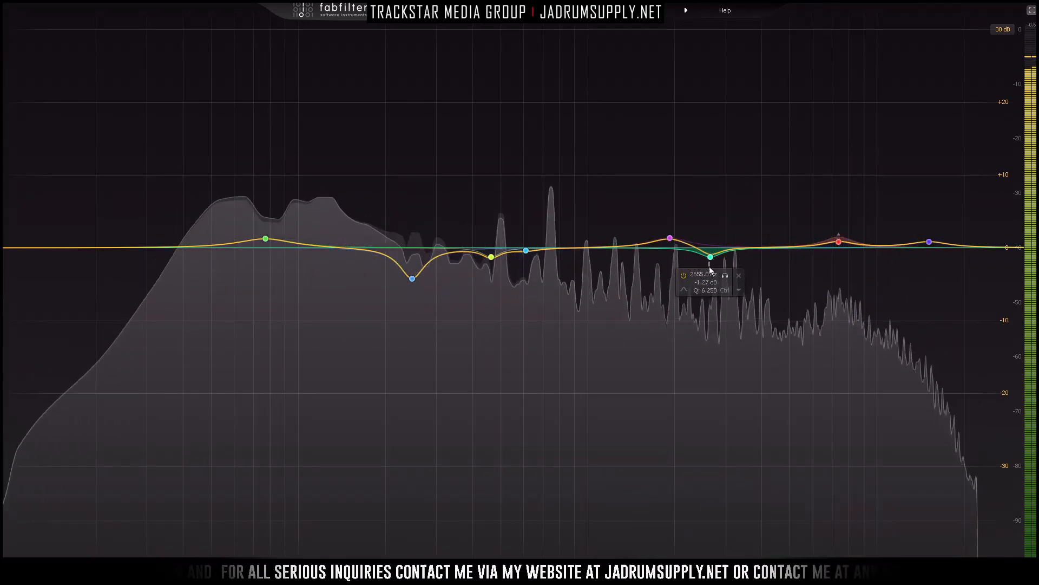
Make both the 2655 Hz cut and the 1922 Hz boost dynamic
{"action": "right_click", "coordinate": [711, 258]}
{"action": "left_click", "coordinate": [744, 288]}
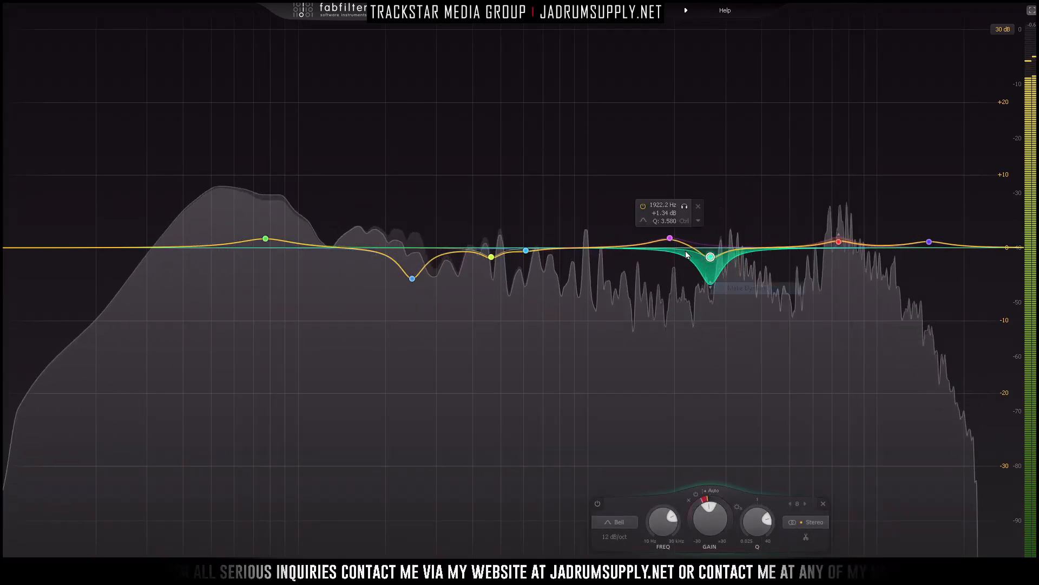
{"action": "right_click", "coordinate": [669, 238]}
{"action": "left_click", "coordinate": [715, 269]}
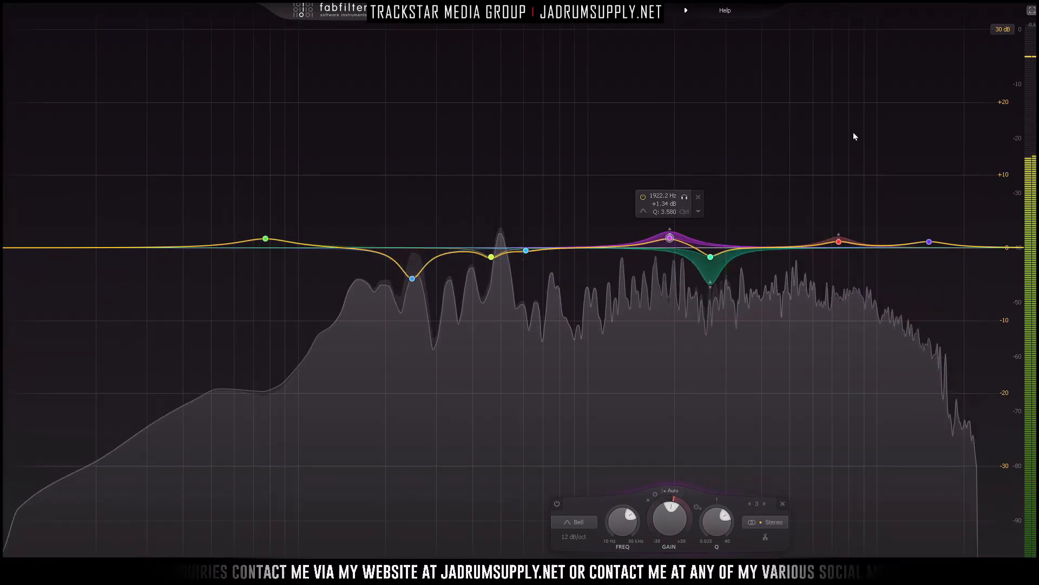
Add a 30 dB/oct low cut at about 32 Hz to the master EQ and close its window
{"action": "left_click", "coordinate": [8, 248]}
{"action": "scroll", "coordinate": [8, 248], "scroll_direction": "up", "scroll_amount": 3}
{"action": "left_click_drag", "start_coordinate": [9, 248], "coordinate": [154, 254]}
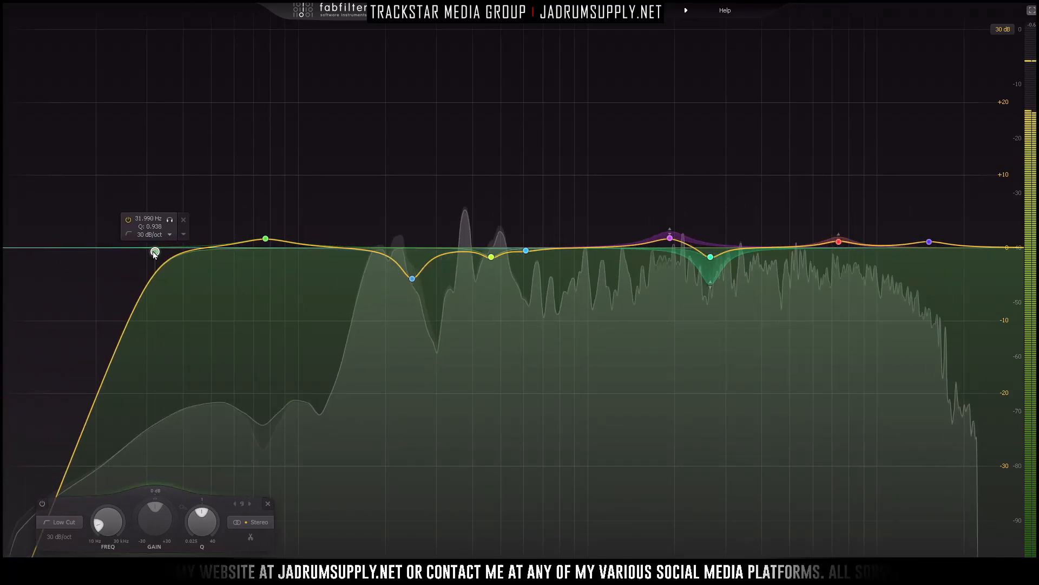
{"action": "key", "text": "Escape"}
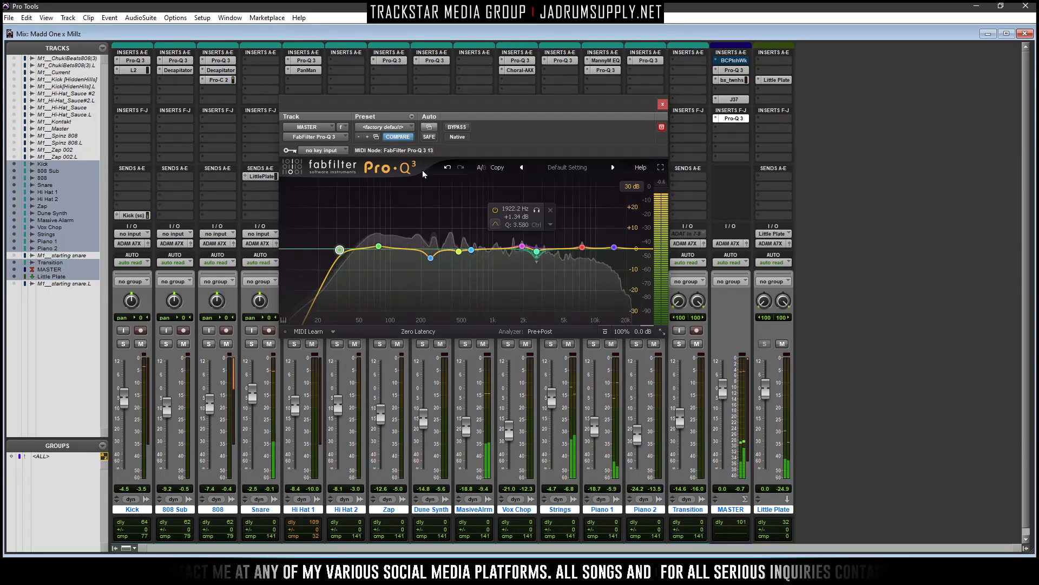
{"action": "left_click", "coordinate": [662, 104]}
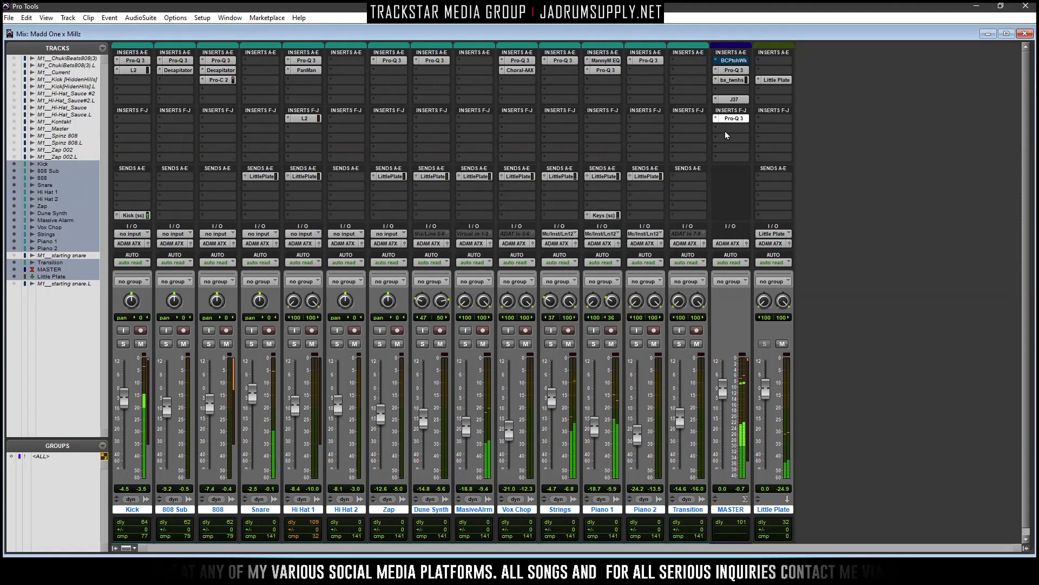
Insert FabFilter Pro-L 2 on the MASTER track after the last EQ and set its gain to 4 dB
{"action": "left_click", "coordinate": [726, 132]}
{"action": "mouse_move", "coordinate": [793, 146]}
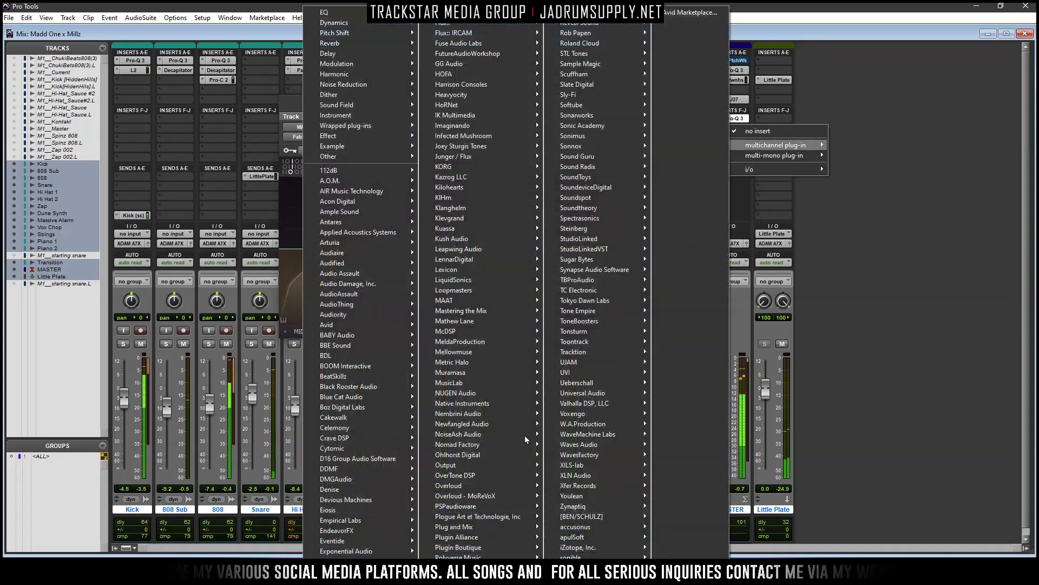
{"action": "mouse_move", "coordinate": [338, 561]}
{"action": "left_click", "coordinate": [471, 468]}
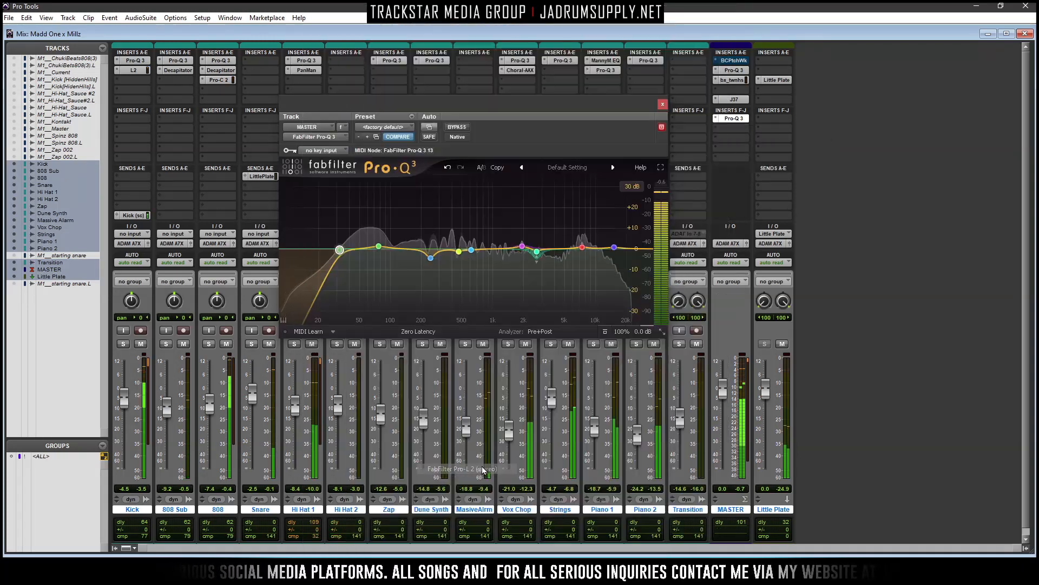
{"action": "left_click", "coordinate": [292, 374]}
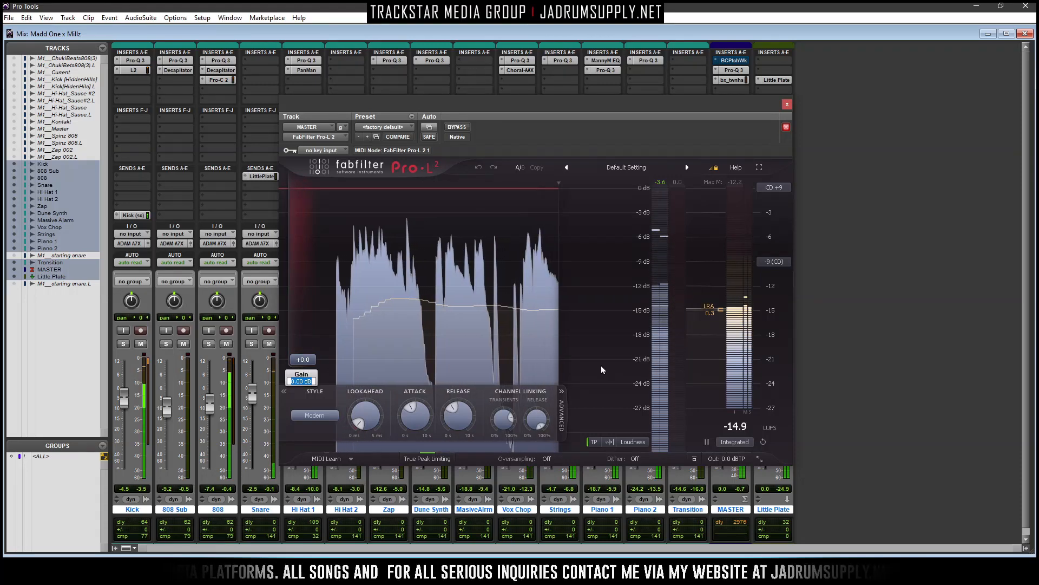
{"action": "type", "text": "4"}
{"action": "key", "text": "Return"}
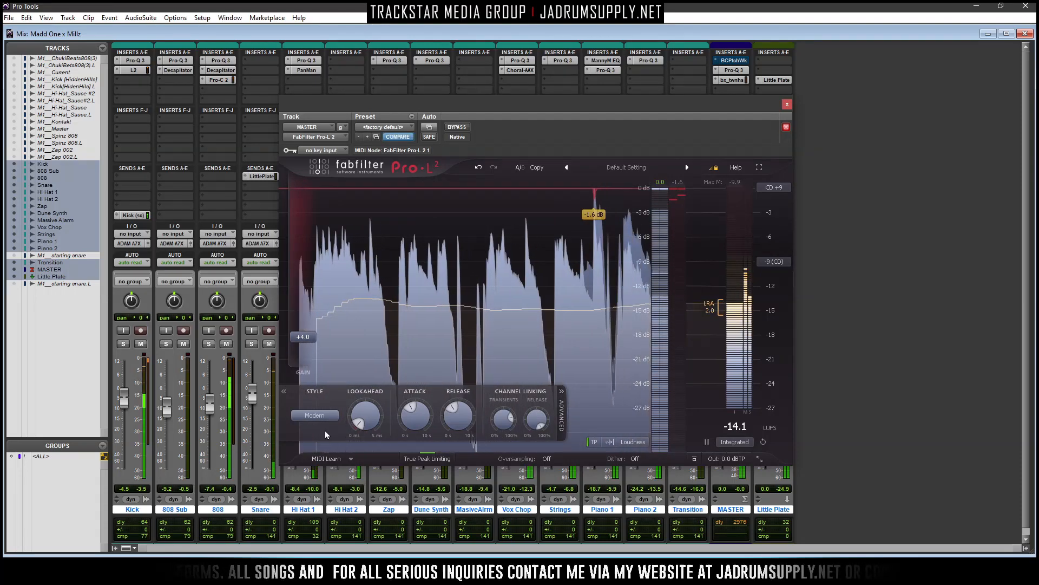
Set the limiter's style to Allround after trying Aggressive, and shorten its attack and release
{"action": "left_click", "coordinate": [315, 416]}
{"action": "left_click", "coordinate": [334, 478]}
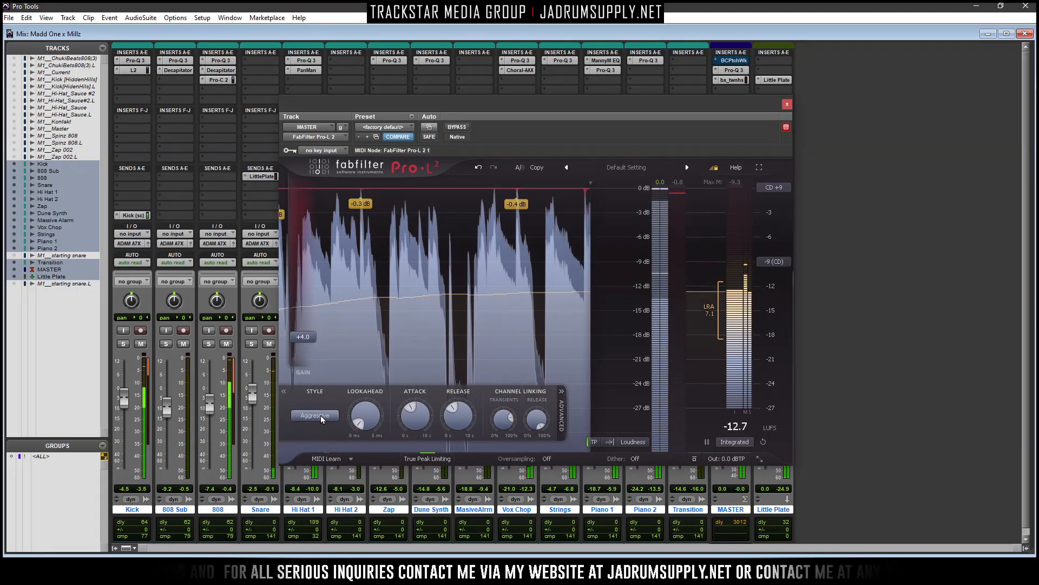
{"action": "left_click", "coordinate": [320, 416]}
{"action": "left_click", "coordinate": [330, 467]}
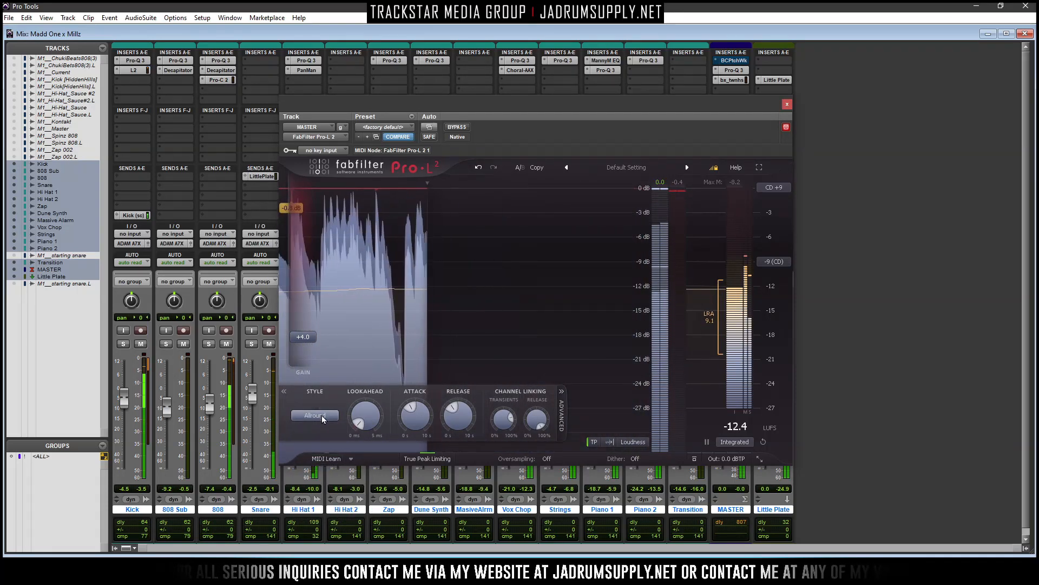
{"action": "left_click_drag", "start_coordinate": [419, 420], "coordinate": [419, 444]}
{"action": "left_click_drag", "start_coordinate": [458, 416], "coordinate": [471, 555]}
Set the limiter's oversampling to 4x and its output level to -0.3 dB
{"action": "left_click", "coordinate": [546, 459]}
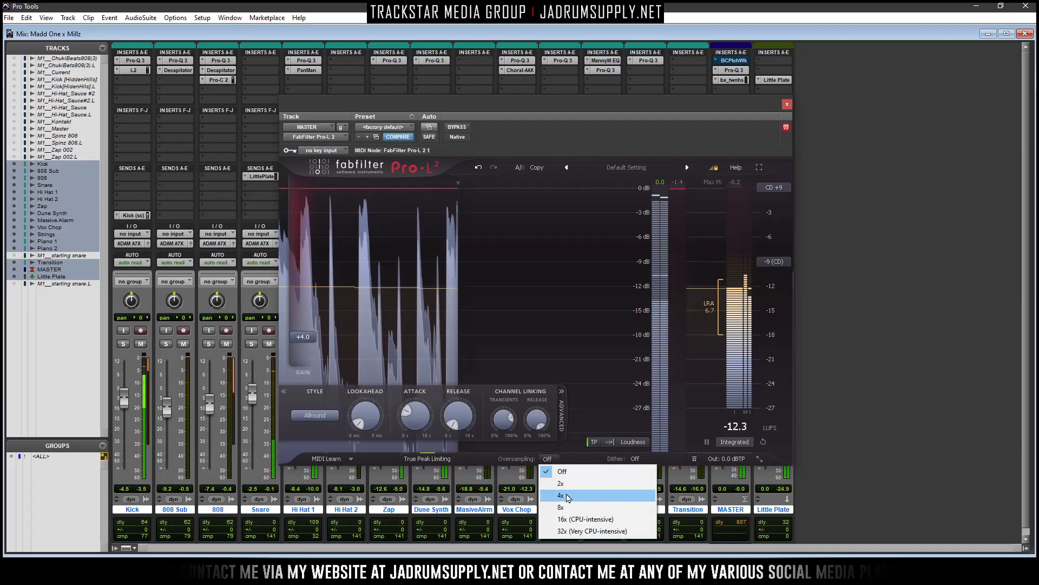
{"action": "left_click", "coordinate": [583, 486]}
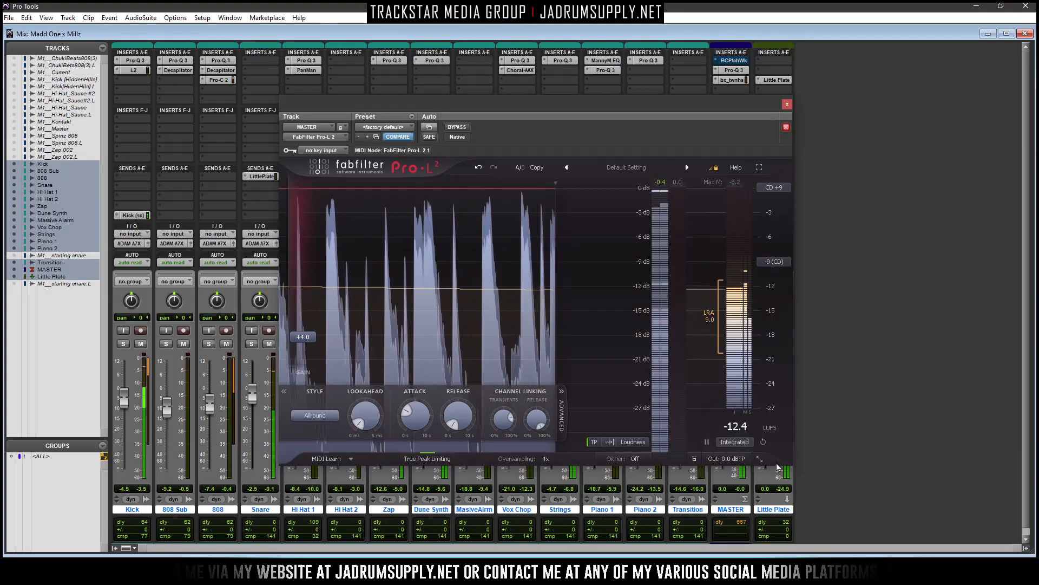
{"action": "left_click", "coordinate": [719, 459]}
{"action": "type", "text": "-0.3"}
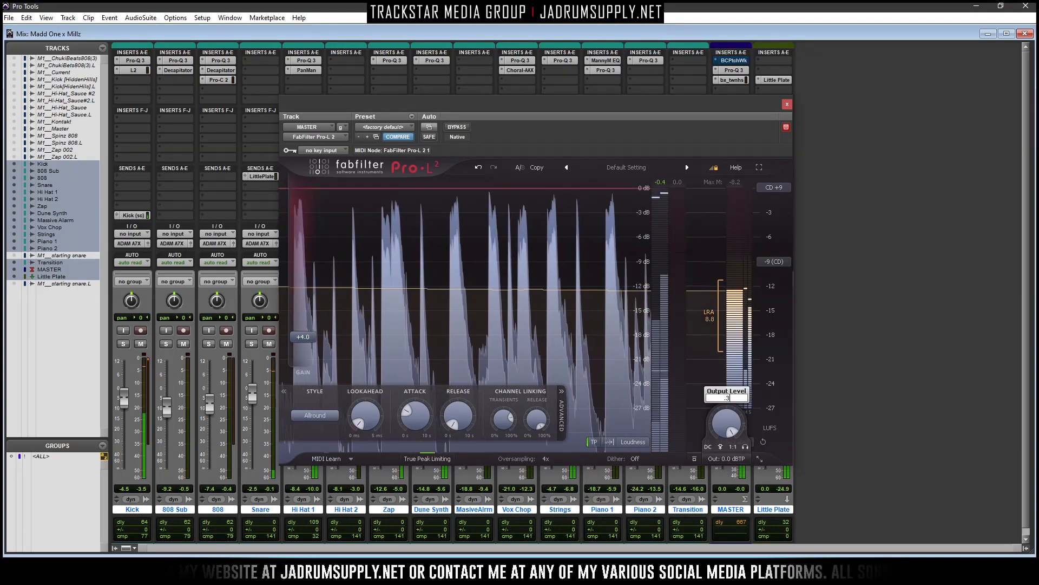
{"action": "key", "text": "Return"}
Move the limiter window aside and insert the stereo Newfangled Saturate on the MASTER track after Pro-L 2
{"action": "left_click_drag", "start_coordinate": [517, 107], "coordinate": [252, 88]}
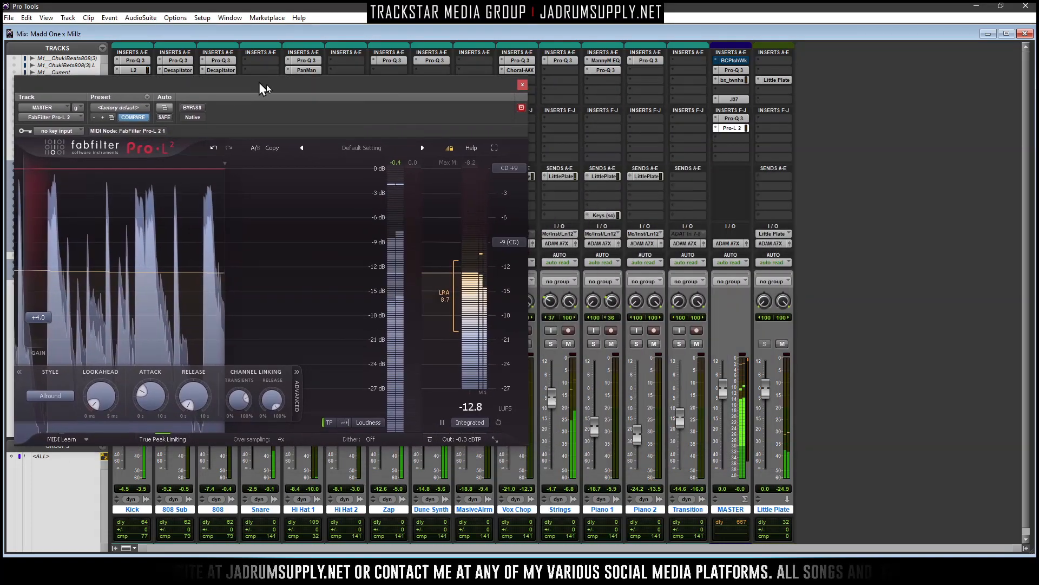
{"action": "left_click", "coordinate": [728, 139]}
{"action": "mouse_move", "coordinate": [780, 155]}
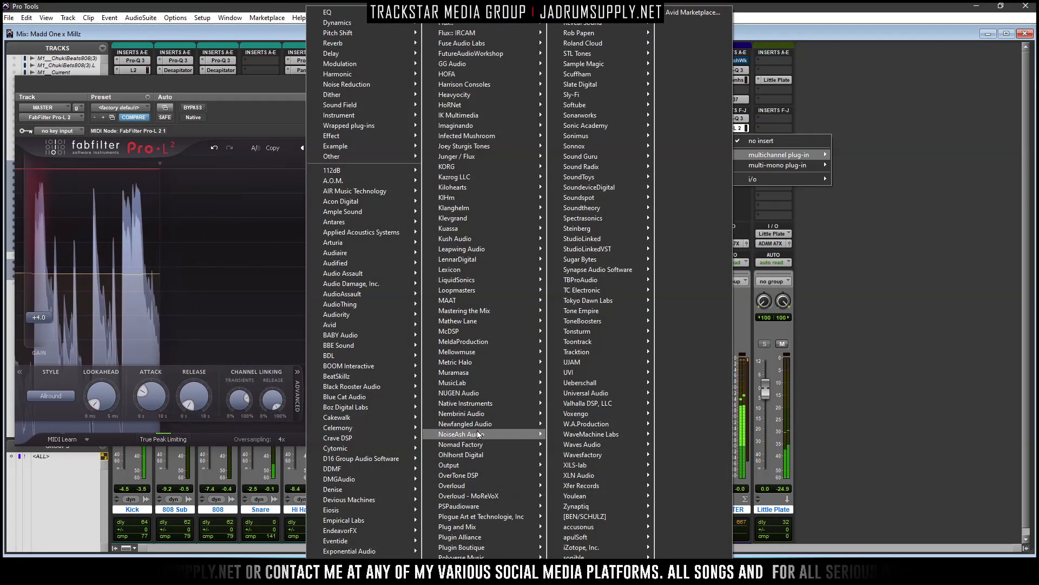
{"action": "mouse_move", "coordinate": [483, 425]}
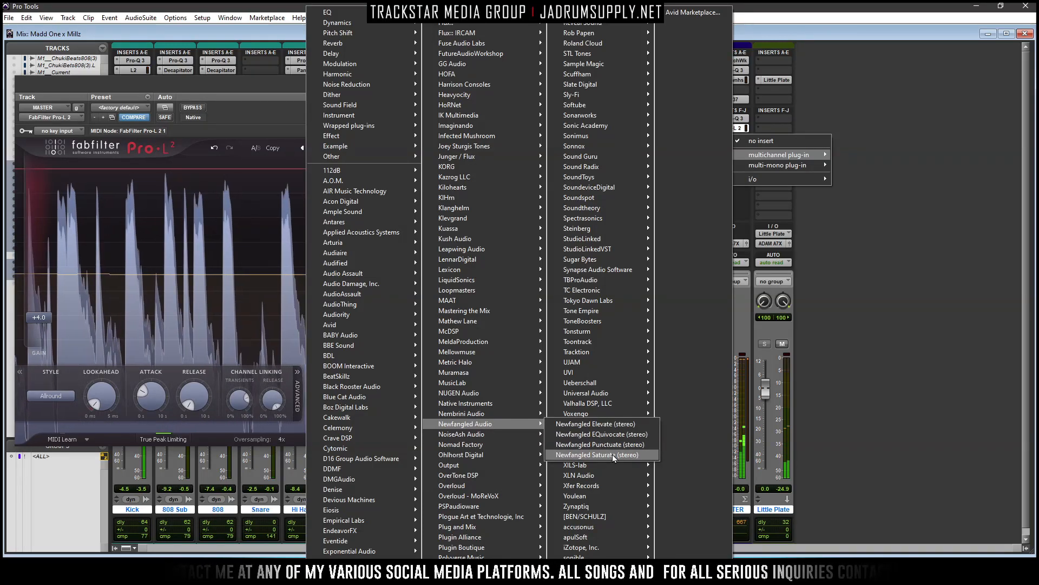
{"action": "left_click", "coordinate": [613, 454]}
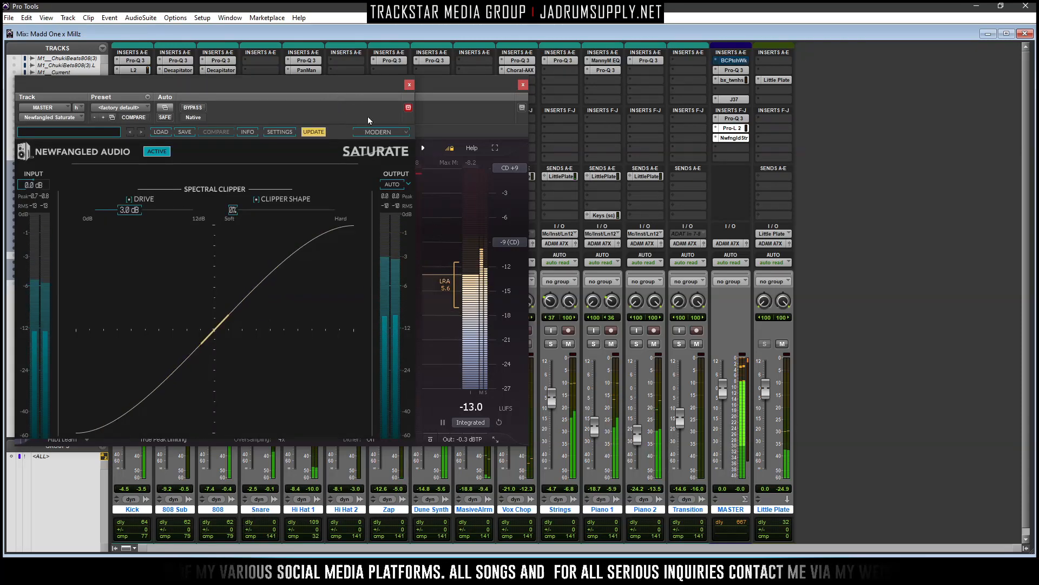
Switch Saturate to the Twin Turbo look, with a 100% hard clipper shape and 2.0 dB of drive
{"action": "left_click", "coordinate": [386, 133]}
{"action": "left_click", "coordinate": [385, 168]}
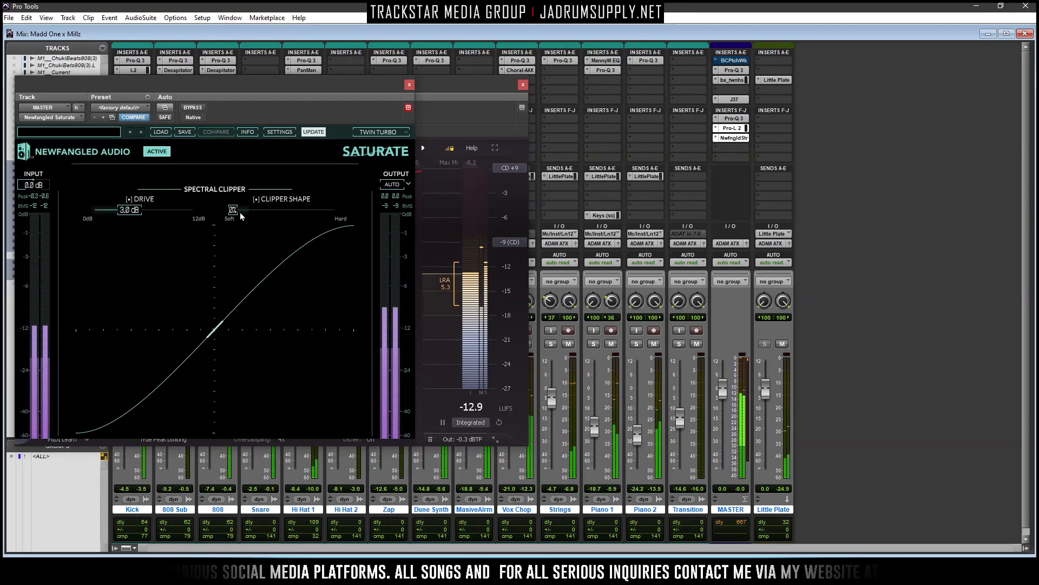
{"action": "left_click_drag", "start_coordinate": [246, 211], "coordinate": [334, 211]}
{"action": "left_click_drag", "start_coordinate": [125, 213], "coordinate": [213, 222]}
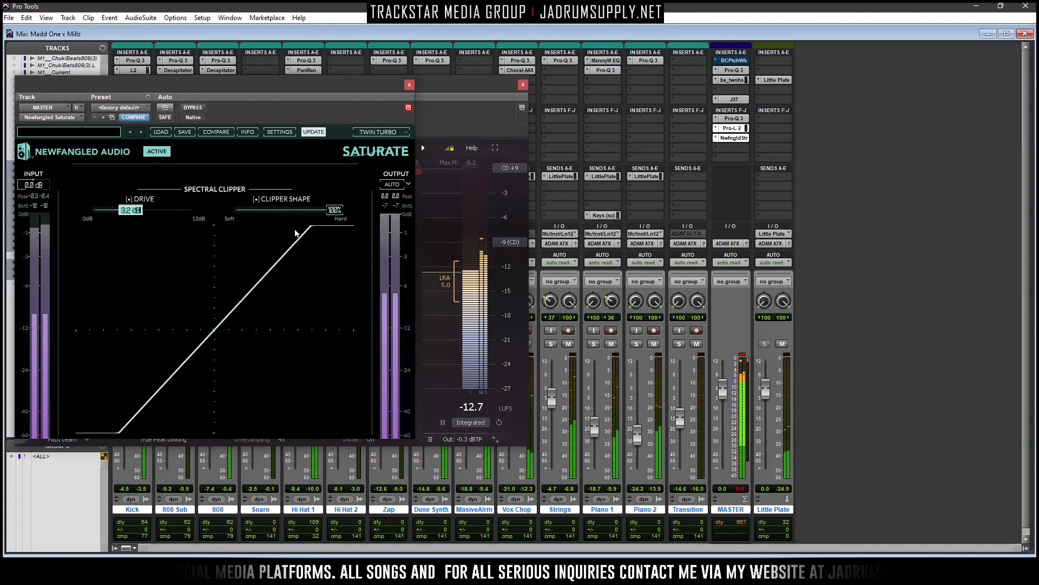
Take Saturate's output off automatic, set it to -0.2 dB, and close the plug-in window
{"action": "left_click", "coordinate": [409, 184]}
{"action": "left_click", "coordinate": [428, 198]}
{"action": "left_click", "coordinate": [397, 184]}
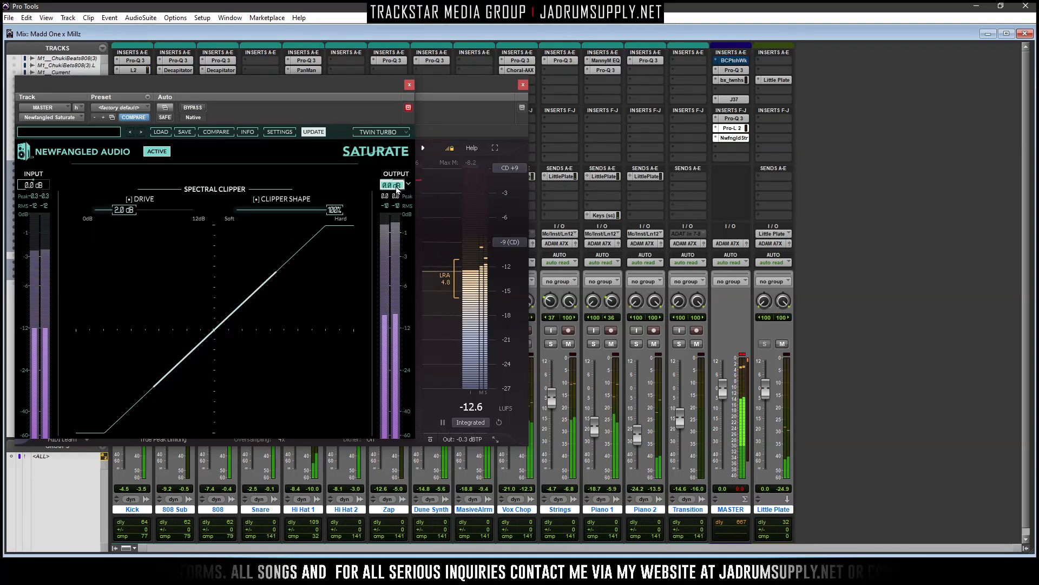
{"action": "type", "text": "-"}
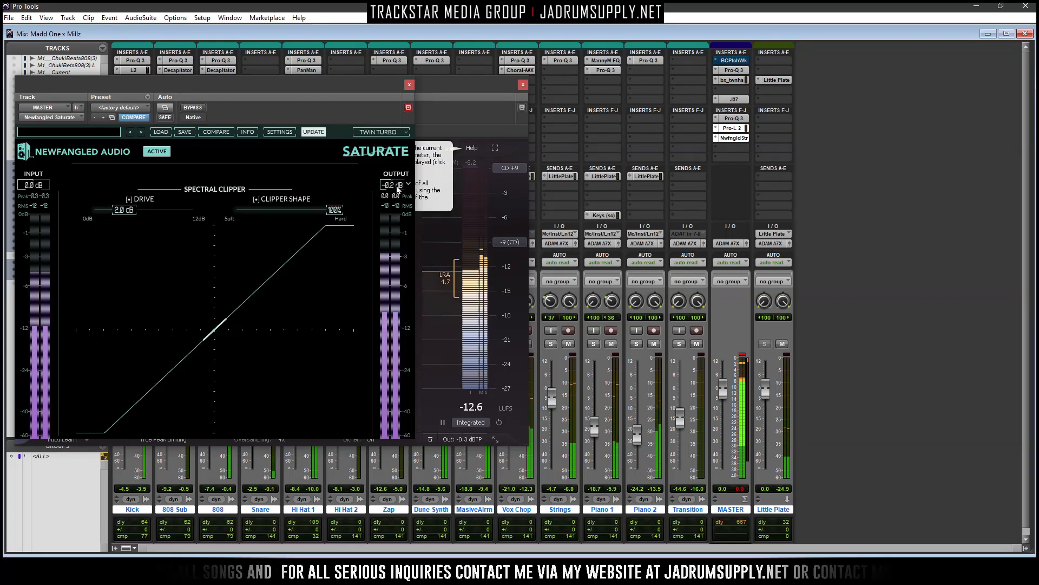
{"action": "left_click", "coordinate": [409, 84]}
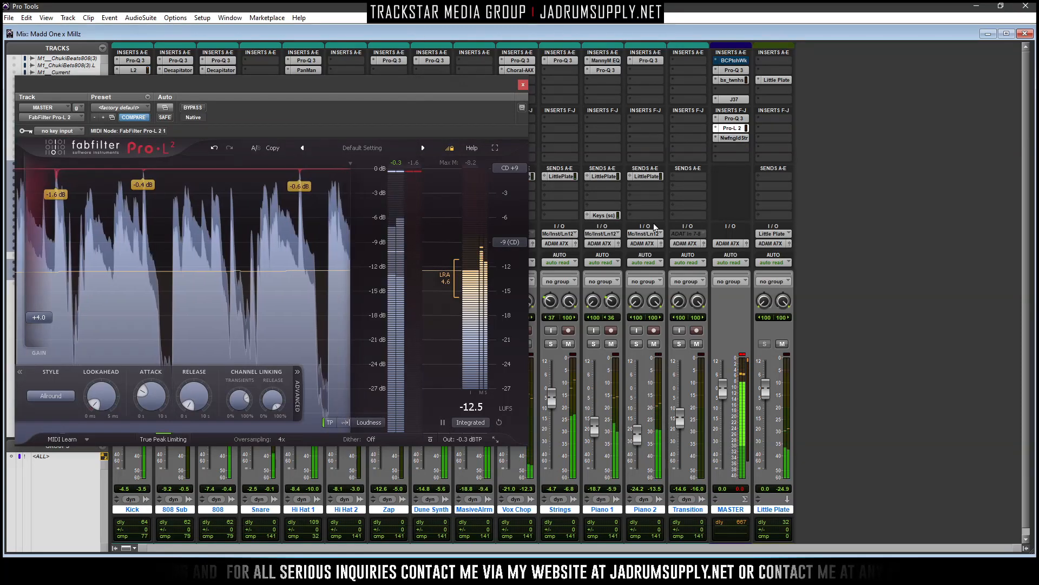
Reopen Saturate beside the limiter, raise its drive to about 2.6 dB during playback, and close it
{"action": "left_click_drag", "start_coordinate": [454, 89], "coordinate": [444, 43]}
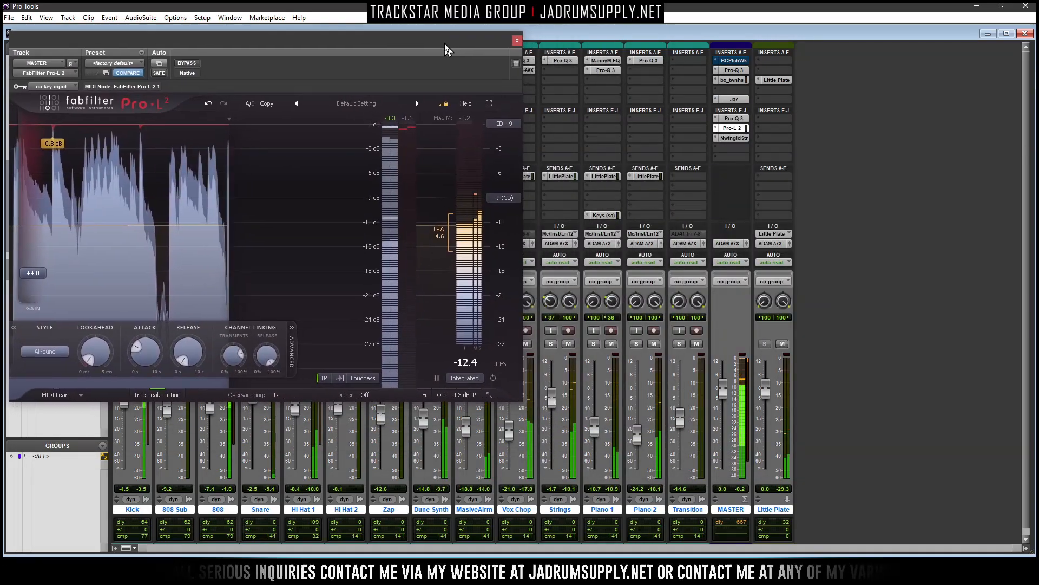
{"action": "left_click", "coordinate": [731, 139]}
{"action": "left_click_drag", "start_coordinate": [208, 88], "coordinate": [810, 36]}
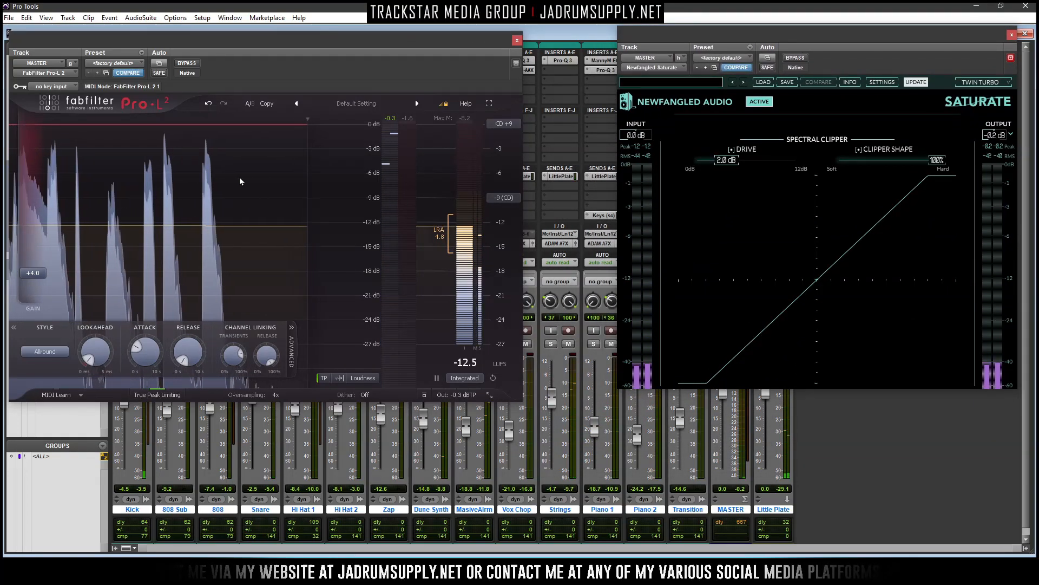
{"action": "key", "text": "space"}
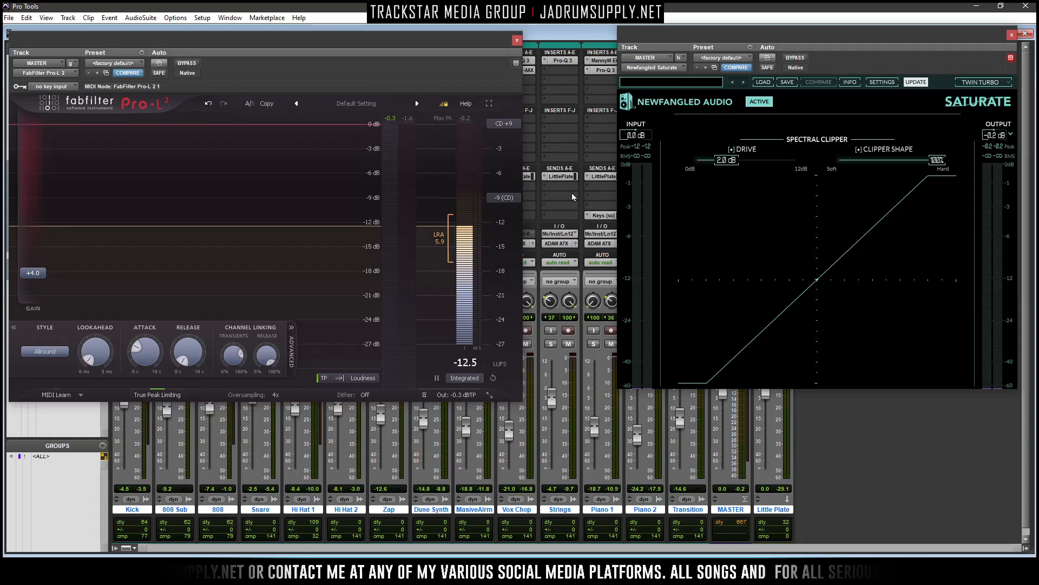
{"action": "key", "text": "space"}
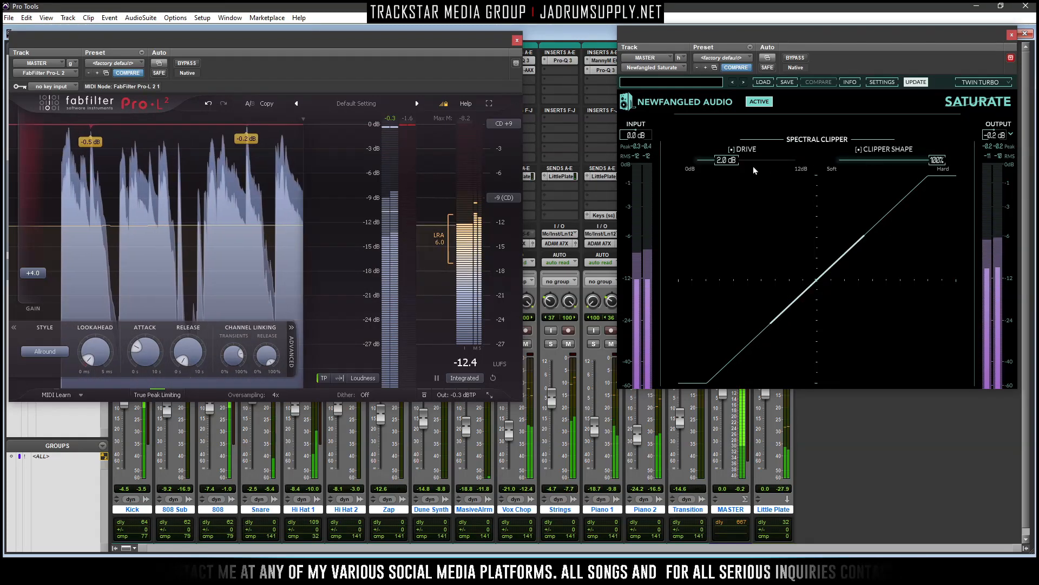
{"action": "left_click", "coordinate": [728, 161]}
{"action": "left_click_drag", "start_coordinate": [714, 165], "coordinate": [724, 165]}
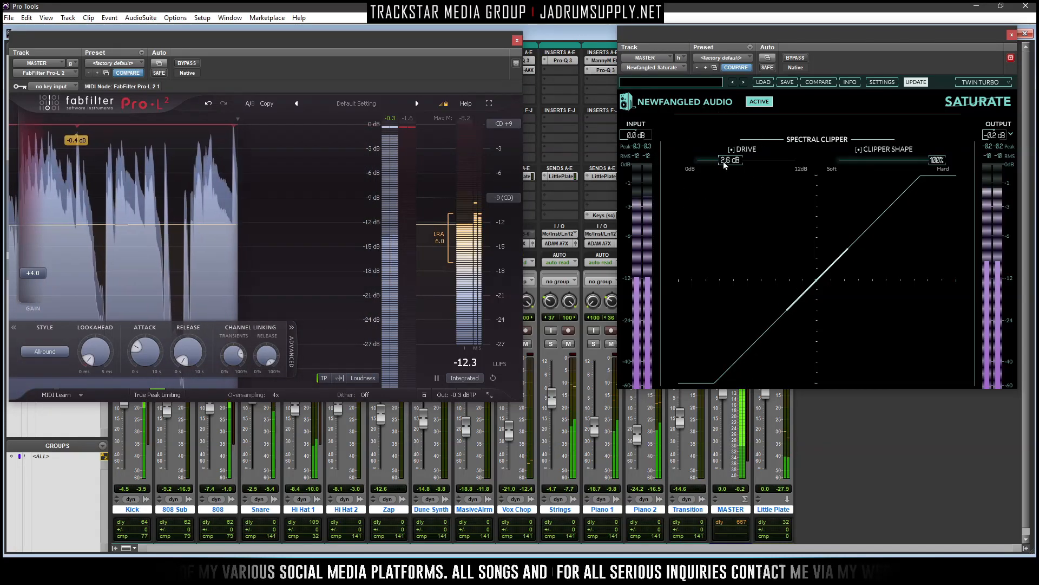
{"action": "left_click", "coordinate": [1012, 35]}
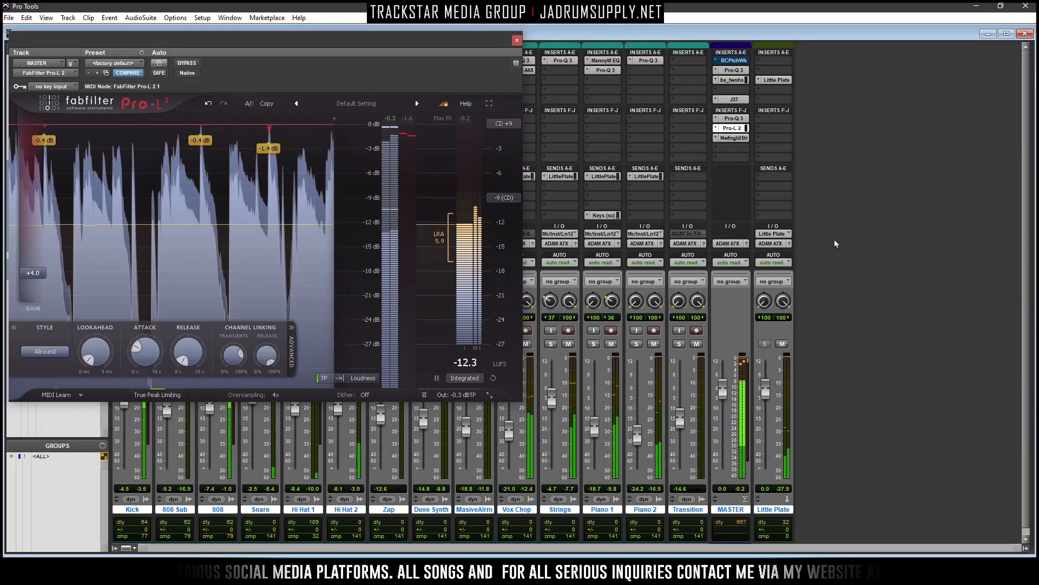
Insert the stereo bx_meter in the last insert slot of the MASTER track
{"action": "key", "text": "space"}
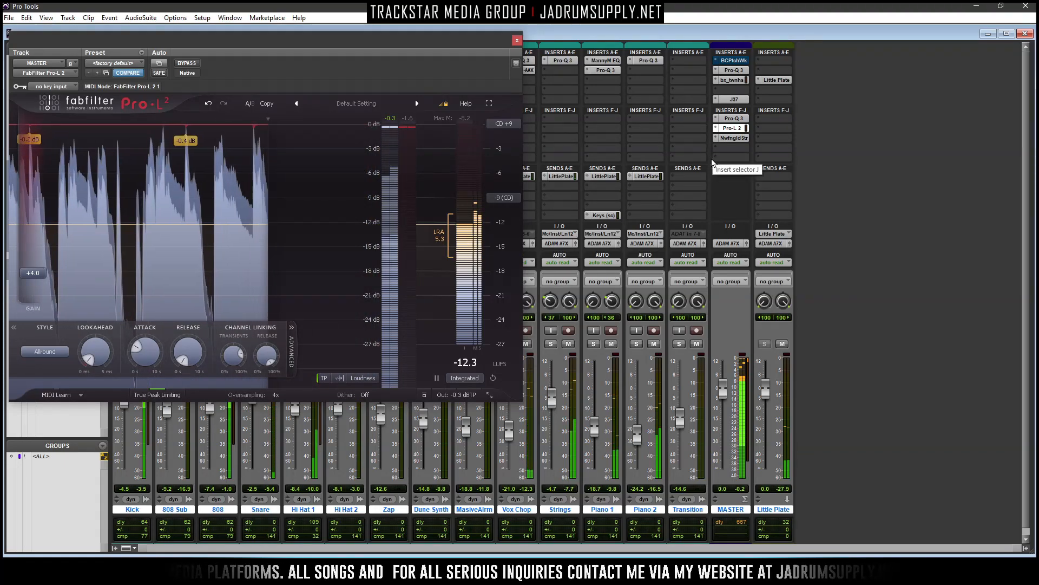
{"action": "left_click", "coordinate": [720, 160]}
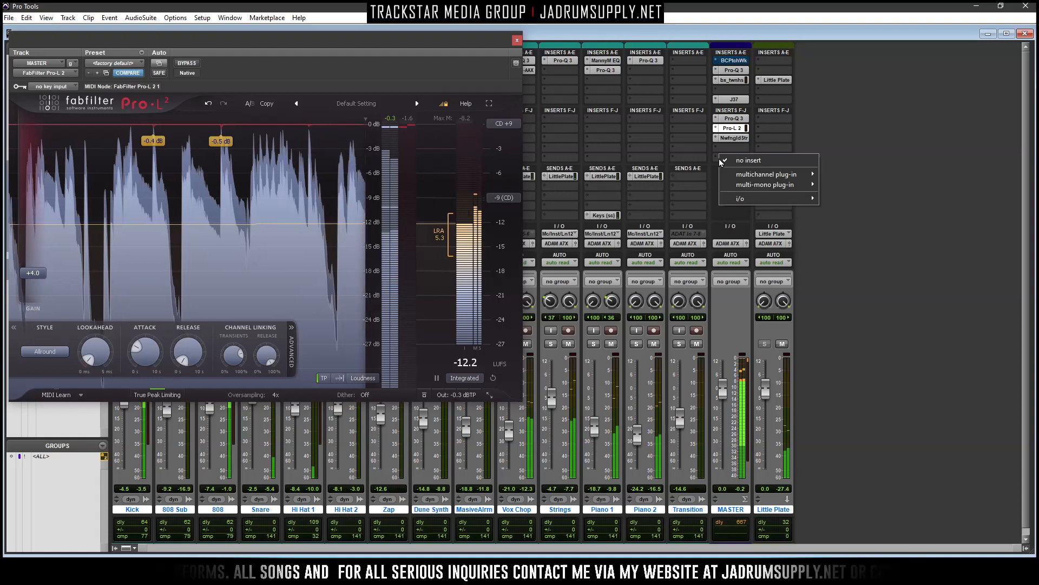
{"action": "mouse_move", "coordinate": [796, 174]}
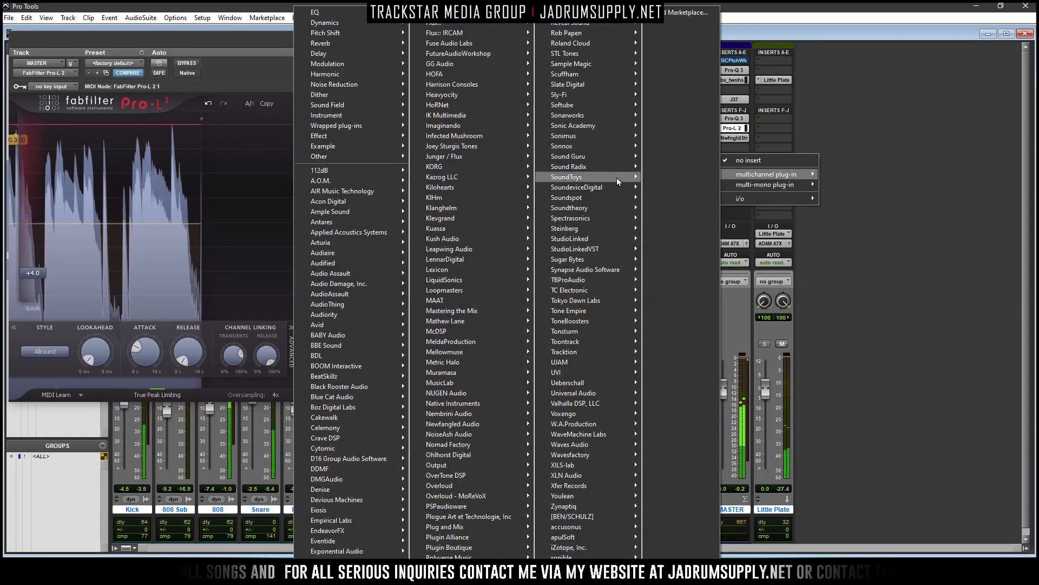
{"action": "mouse_move", "coordinate": [373, 563]}
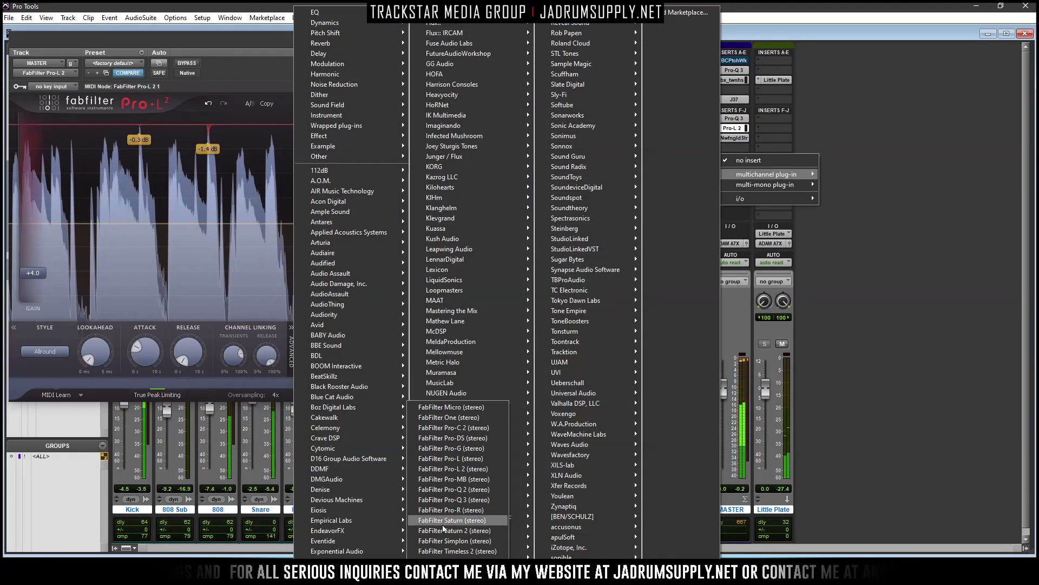
{"action": "mouse_move", "coordinate": [495, 547]}
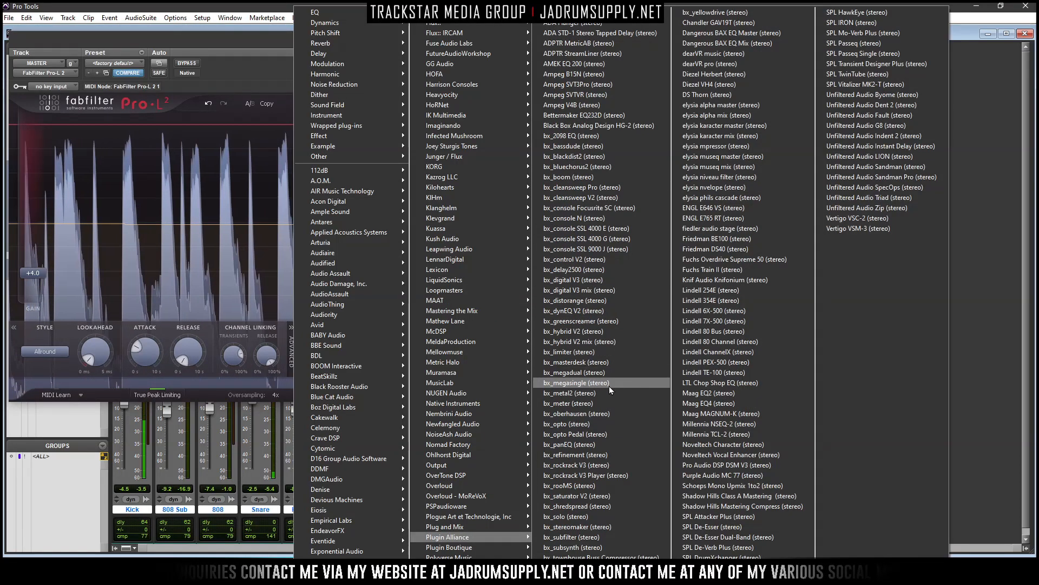
{"action": "left_click", "coordinate": [601, 403]}
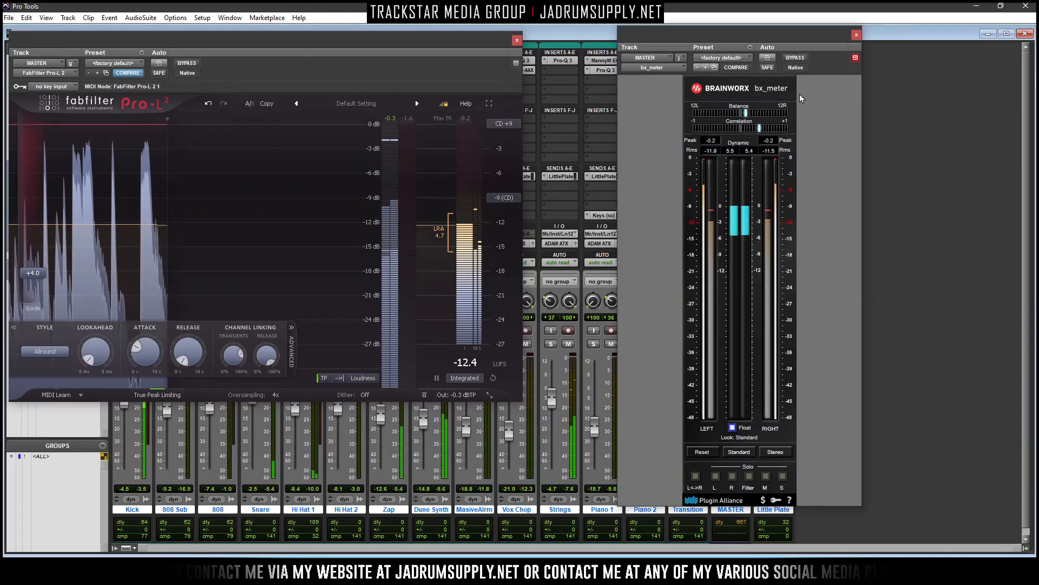
Keep bx_meter open beside the limiter, and reopen Saturate on the MASTER track between the two windows
{"action": "left_click", "coordinate": [855, 58]}
{"action": "left_click_drag", "start_coordinate": [819, 36], "coordinate": [976, 47]}
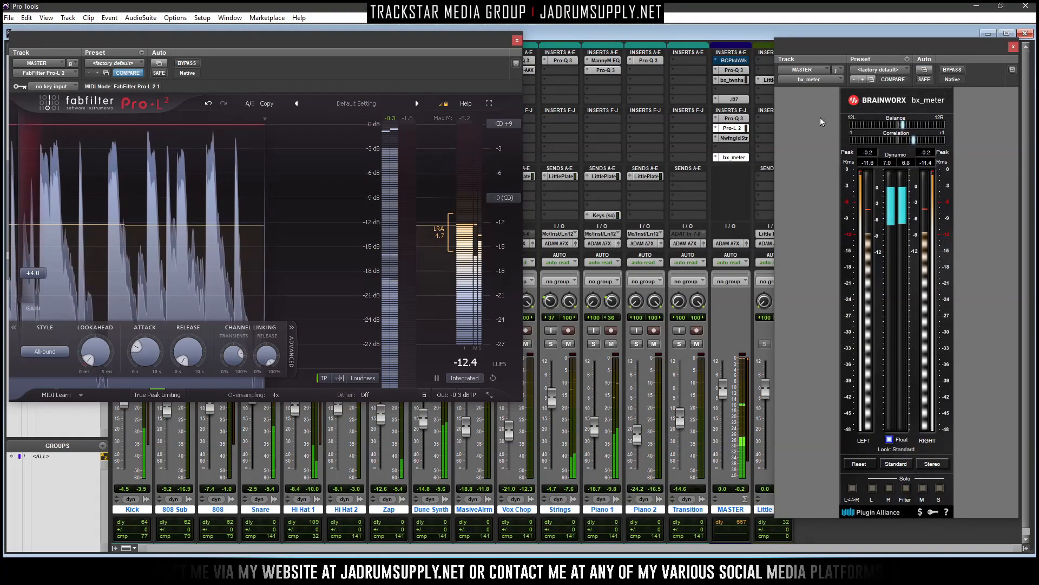
{"action": "left_click", "coordinate": [734, 137]}
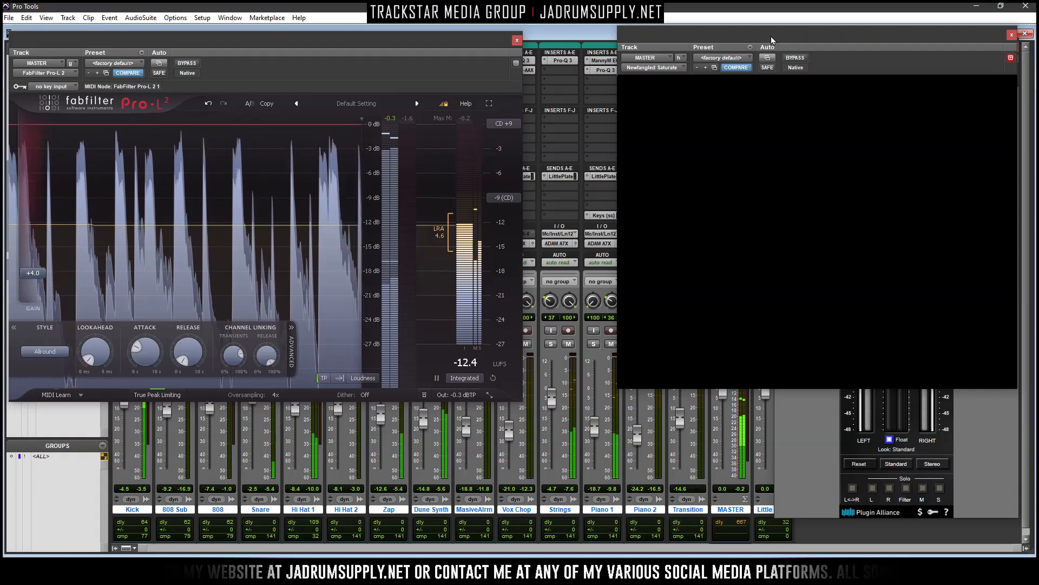
{"action": "left_click_drag", "start_coordinate": [771, 39], "coordinate": [465, 162]}
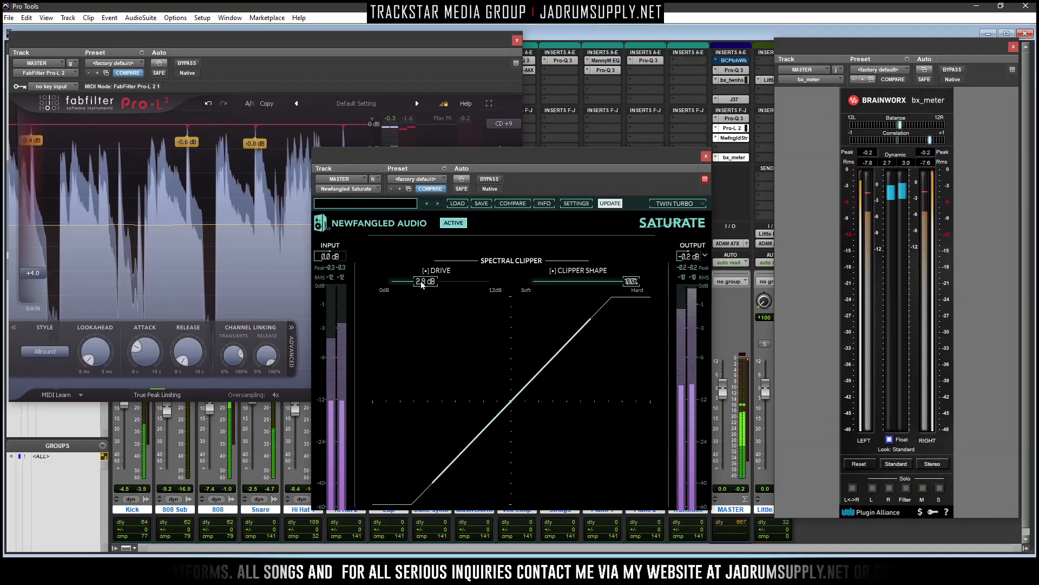
Set Saturate's clipper shape to 78% and its drive to 3.4 dB during playback, and close it
{"action": "left_click_drag", "start_coordinate": [421, 284], "coordinate": [423, 285]}
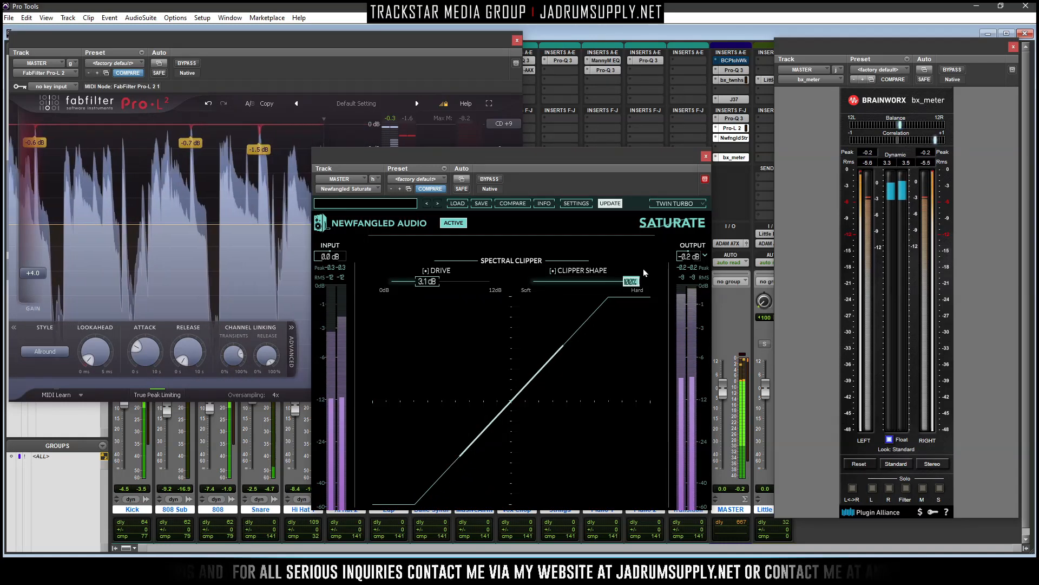
{"action": "type", "text": "78"}
{"action": "key", "text": "Return"}
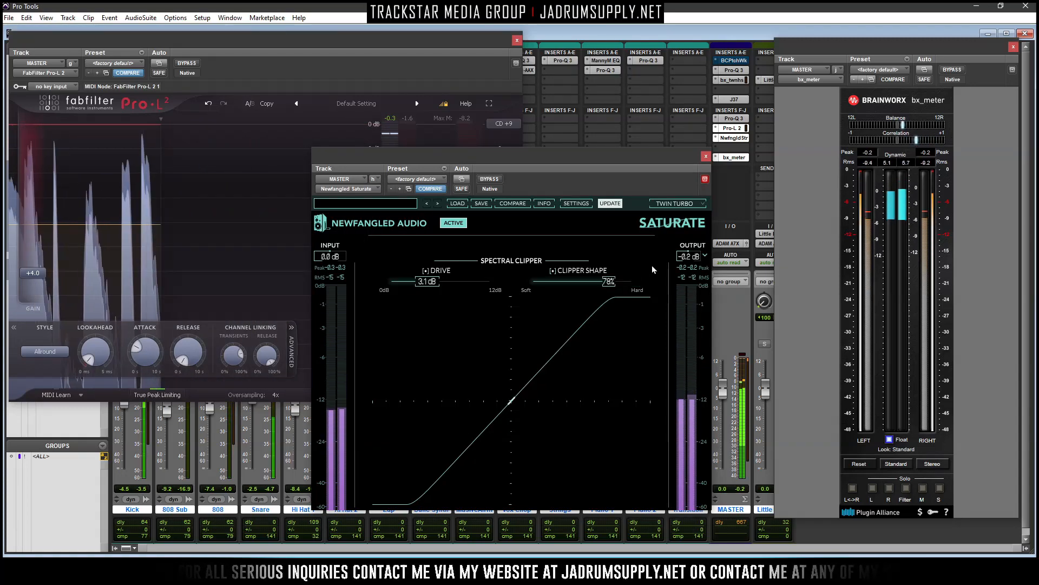
{"action": "double_click", "coordinate": [431, 283]}
{"action": "type", "text": "3.4"}
{"action": "key", "text": "Return"}
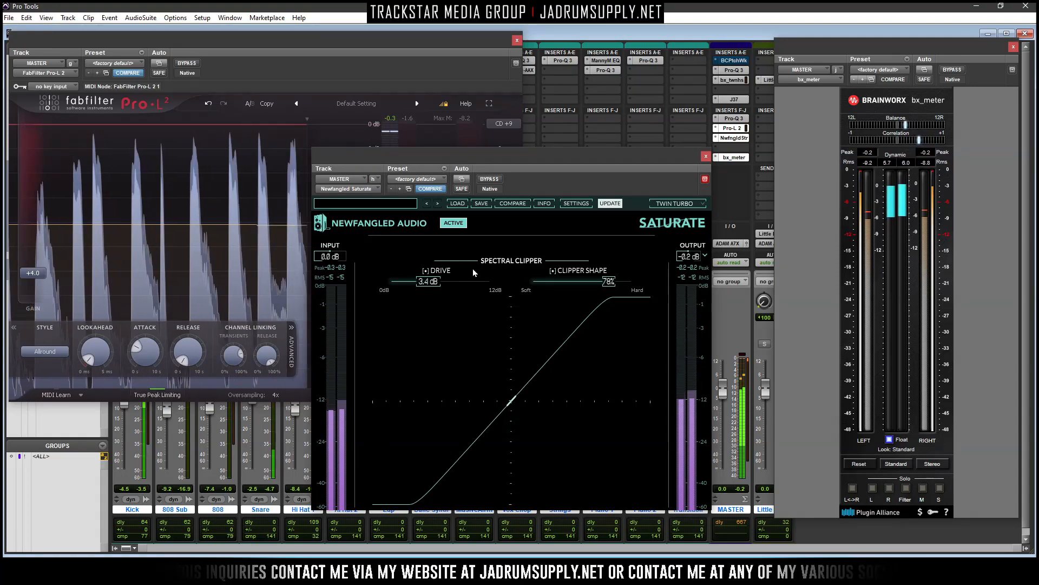
{"action": "left_click", "coordinate": [706, 157]}
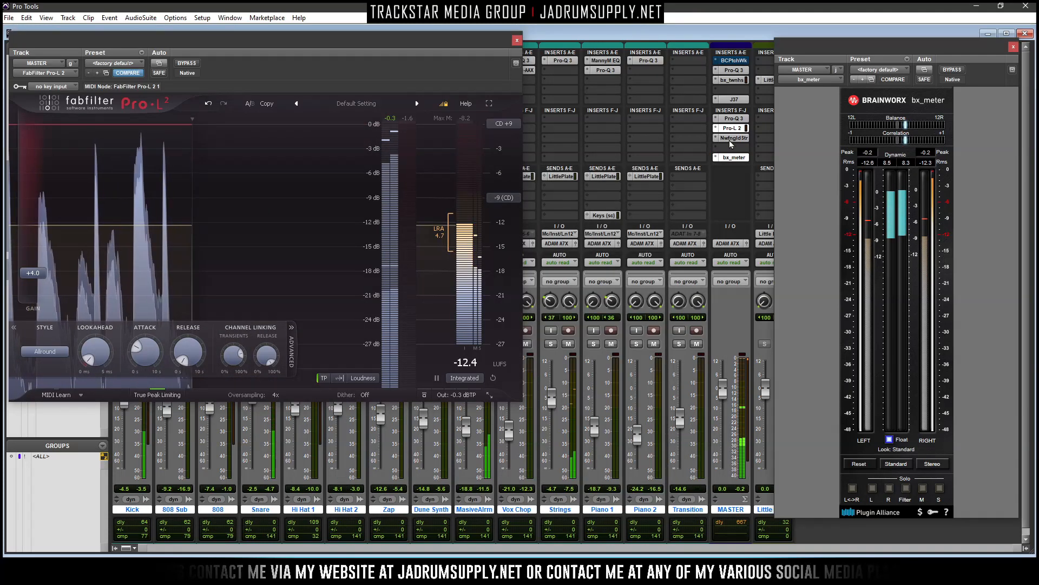
Move Saturate down one insert slot on the MASTER track and insert the stereo Bettermaker EQ232D after the limiter
{"action": "left_click_drag", "start_coordinate": [732, 151], "coordinate": [732, 149]}
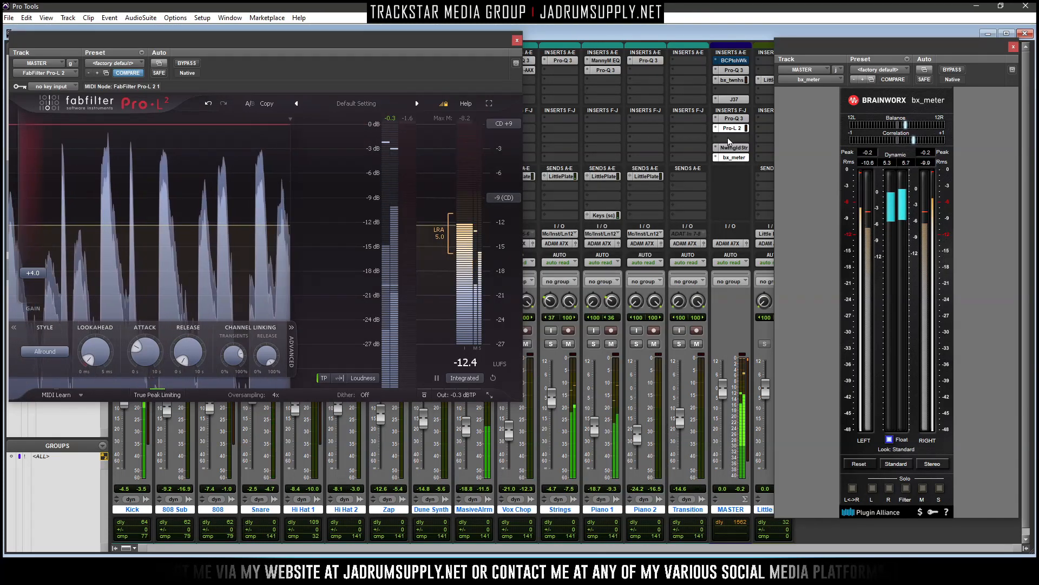
{"action": "left_click", "coordinate": [726, 137]}
{"action": "mouse_move", "coordinate": [757, 155]}
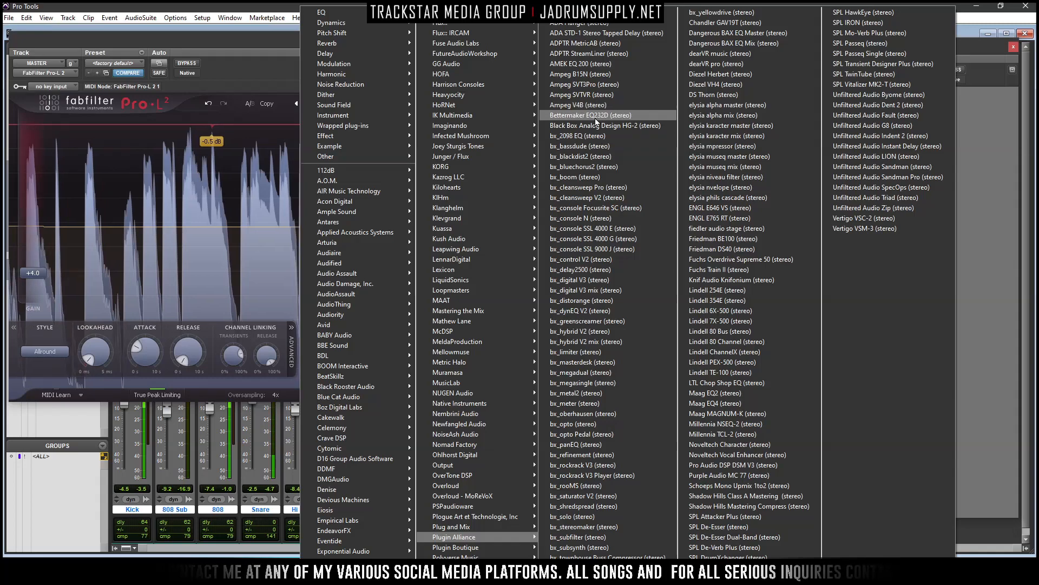
{"action": "key", "text": "Escape"}
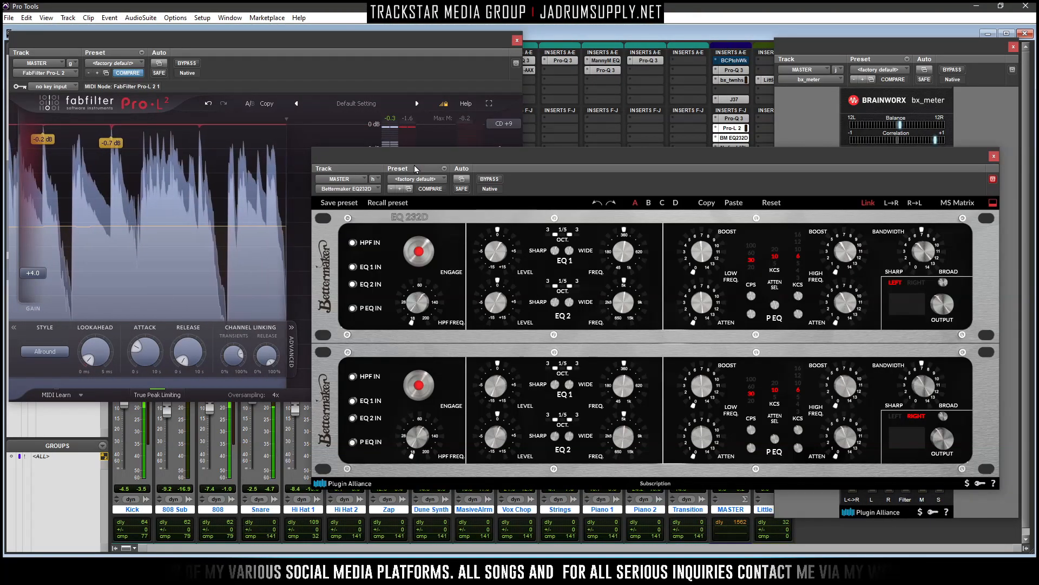
On the EQ232D, set the P EQ's high boost frequency to 16 KCS, adjust its bandwidth and boost, and close it
{"action": "left_click_drag", "start_coordinate": [550, 151], "coordinate": [288, 100]}
{"action": "left_click", "coordinate": [551, 237]}
{"action": "left_click", "coordinate": [551, 237]}
{"action": "left_click", "coordinate": [551, 237]}
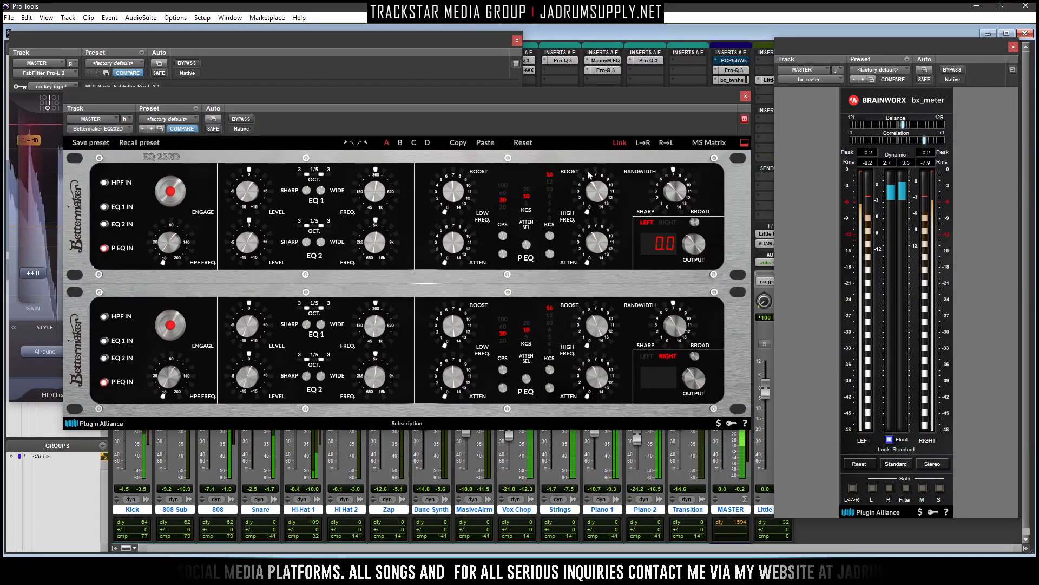
{"action": "left_click_drag", "start_coordinate": [674, 192], "coordinate": [675, 143]}
{"action": "left_click_drag", "start_coordinate": [599, 202], "coordinate": [603, 186]}
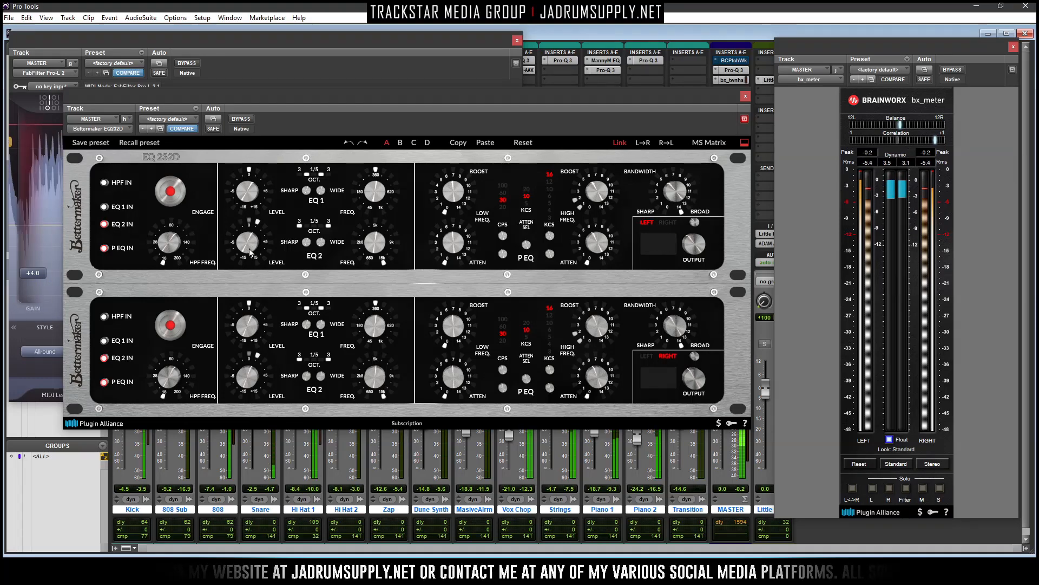
{"action": "left_click", "coordinate": [745, 96]}
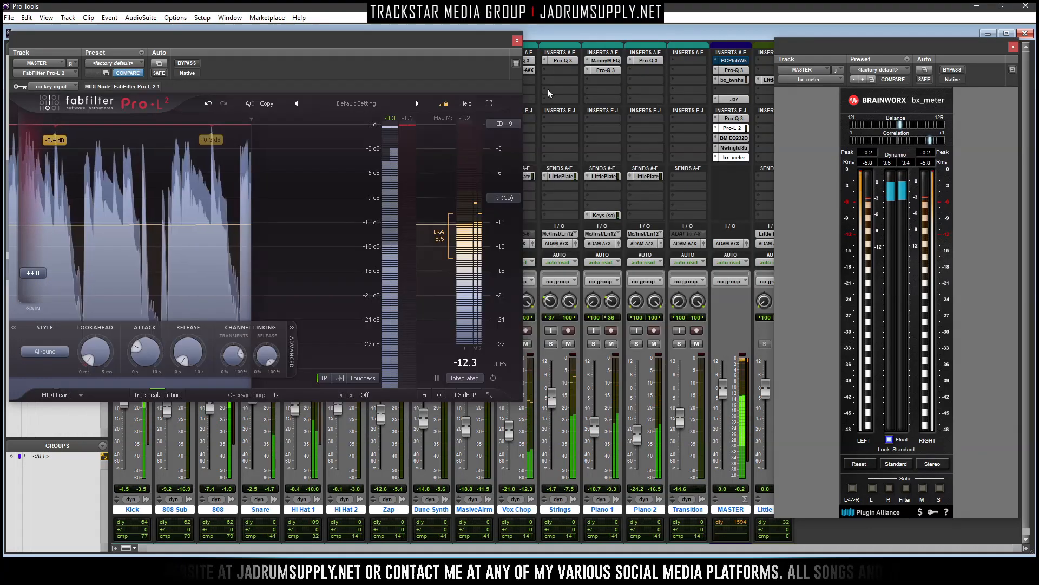
Close the limiter, the meter and the mixer to show the lower tracks in the Edit window
{"action": "left_click", "coordinate": [517, 41]}
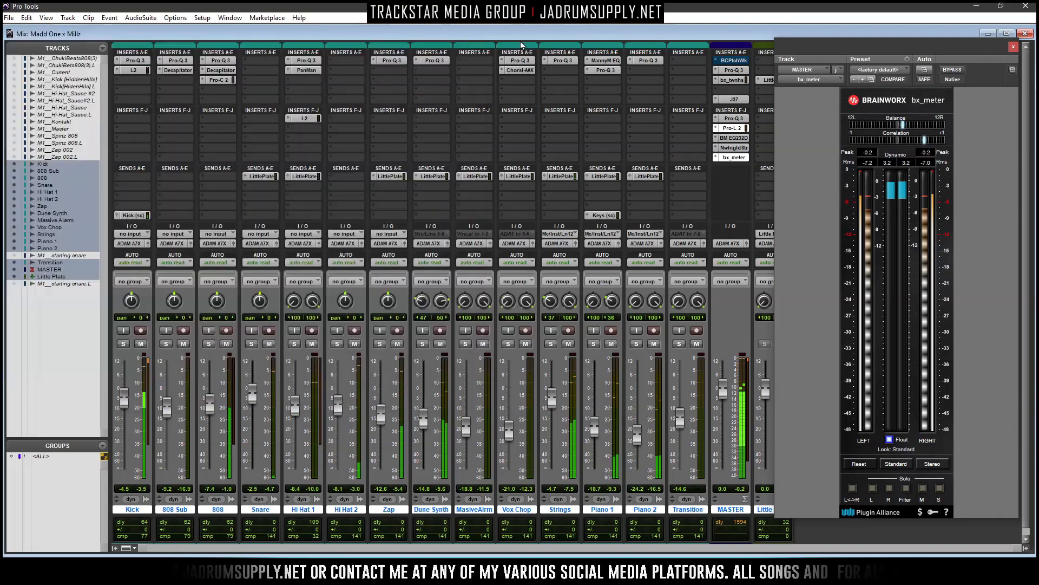
{"action": "left_click", "coordinate": [1013, 48]}
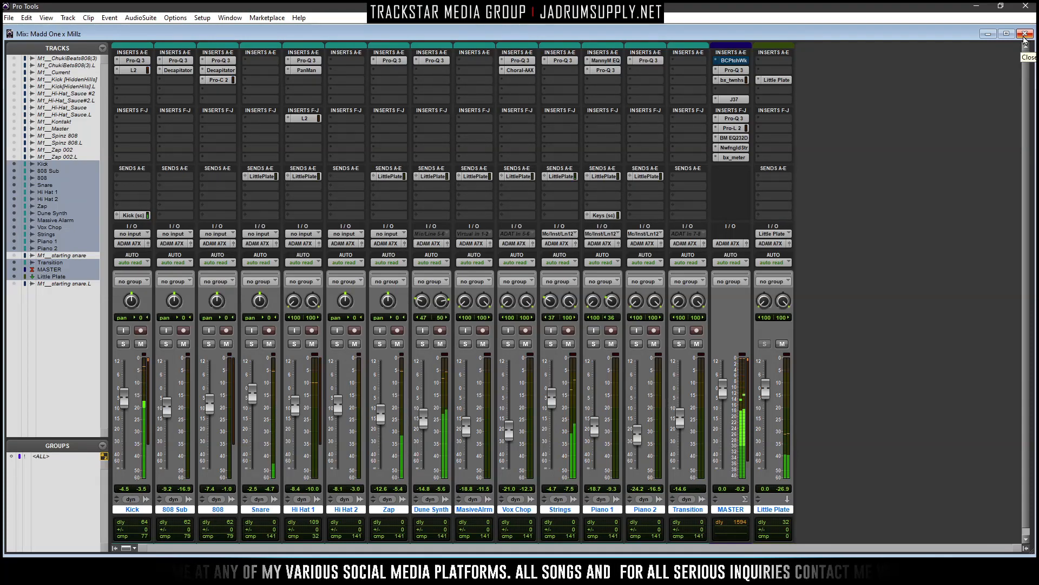
{"action": "left_click", "coordinate": [1024, 36]}
{"action": "scroll", "coordinate": [705, 214], "scroll_direction": "down", "scroll_amount": 5}
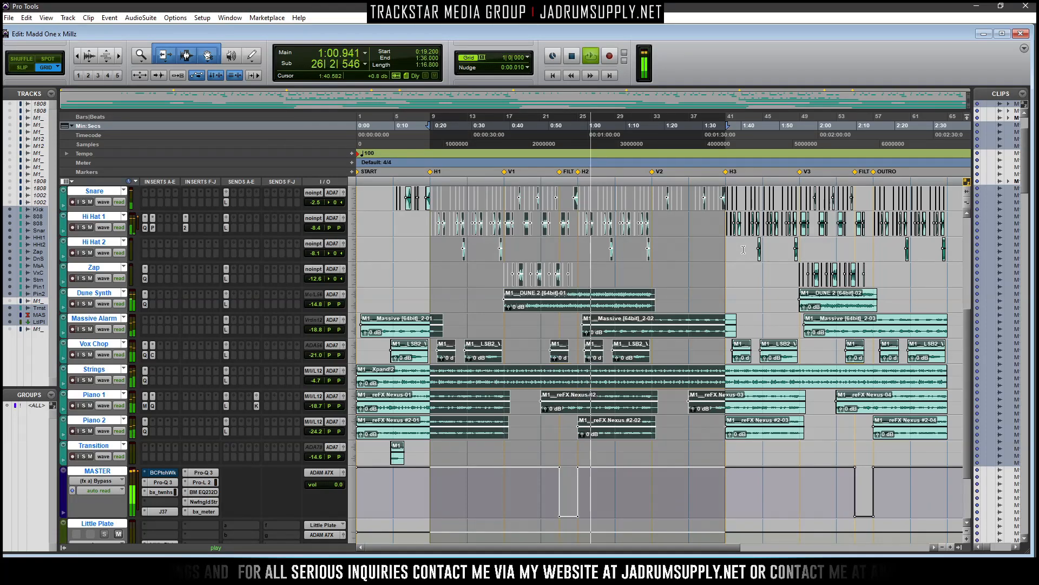
Raise the Vox Chop track's volume to -16.3 dB in the mixer, return to the Edit window and stop playback
{"action": "key", "text": "ctrl+equal"}
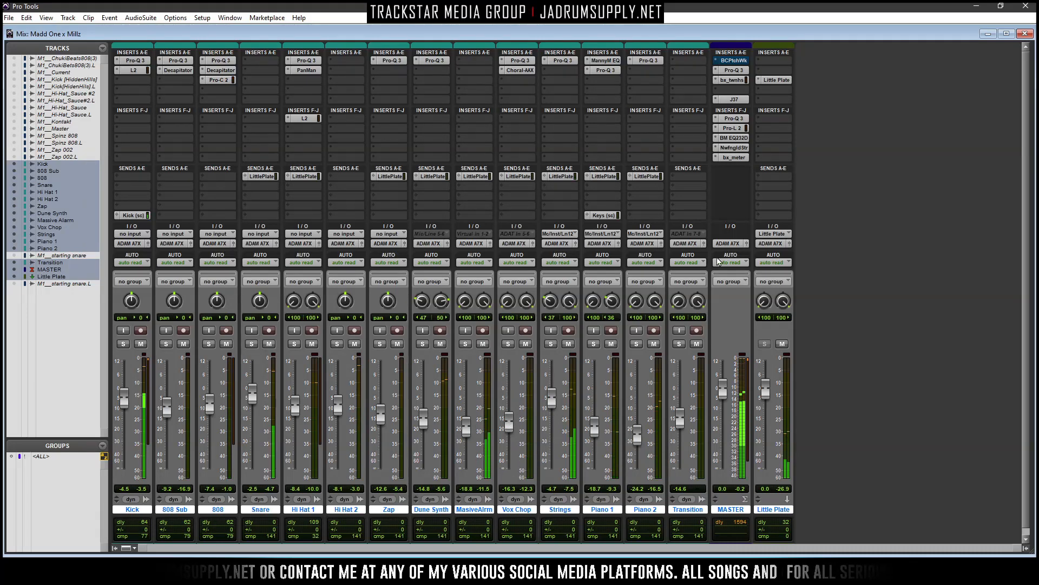
{"action": "left_click", "coordinate": [1024, 35]}
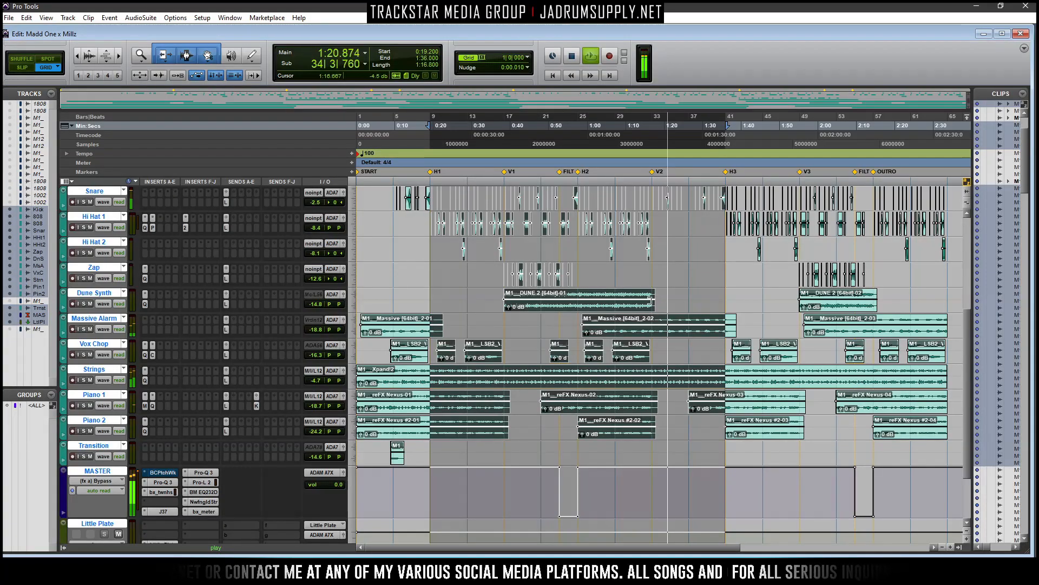
{"action": "key", "text": "space"}
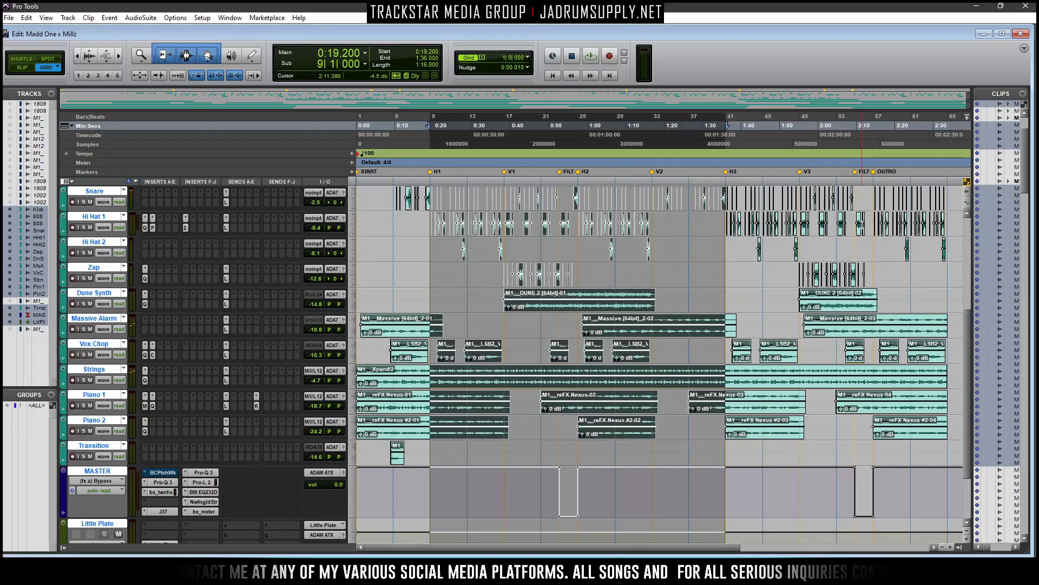
Select the full song to 2:38.400 and bounce it offline as an interleaved 16-bit, 44.1 kHz WAV with an added MP3
{"action": "left_click", "coordinate": [508, 171]}
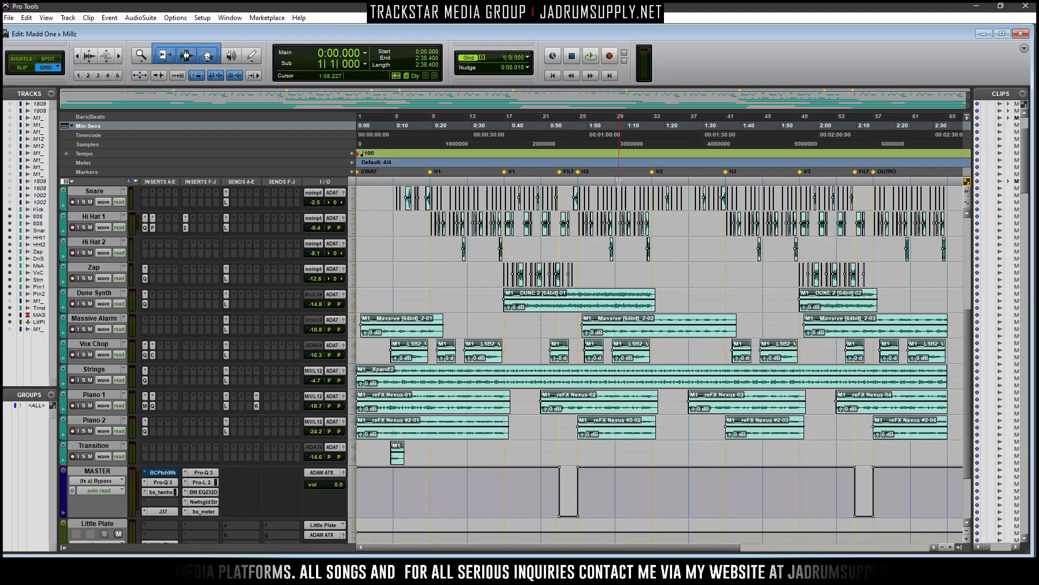
{"action": "key", "text": "ctrl+alt+b"}
{"action": "left_click", "coordinate": [513, 178]}
{"action": "left_click", "coordinate": [519, 181]}
{"action": "left_click", "coordinate": [515, 177]}
{"action": "left_click", "coordinate": [520, 181]}
{"action": "left_click", "coordinate": [513, 177]}
{"action": "left_click", "coordinate": [528, 201]}
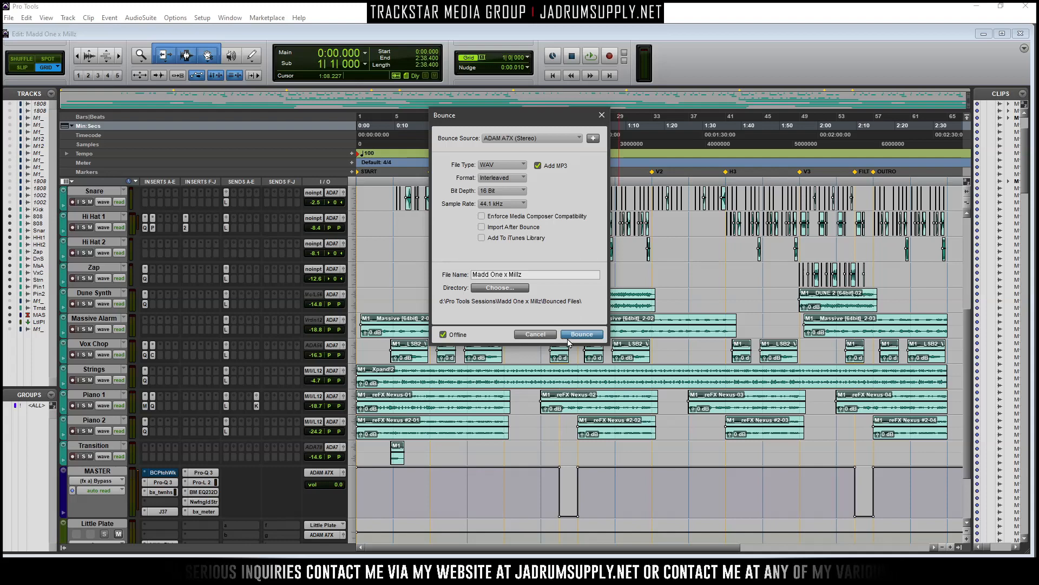
{"action": "left_click", "coordinate": [591, 336]}
{"action": "key", "text": "Return"}
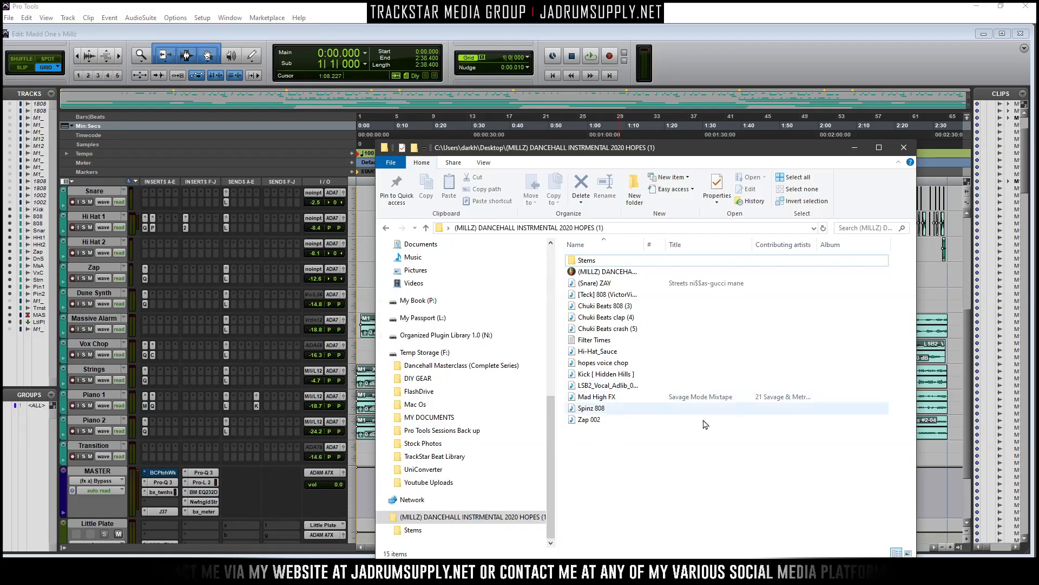
Import M1__Master from the Stems folder in File Explorer into FL Studio's playlist, at the start of Track 1
{"action": "left_click", "coordinate": [909, 552]}
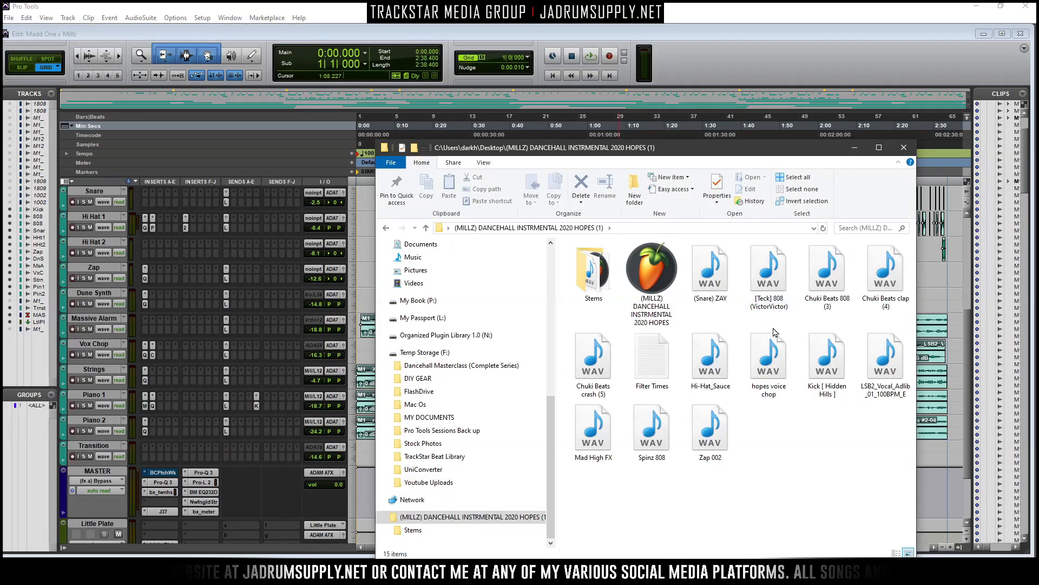
{"action": "double_click", "coordinate": [593, 273]}
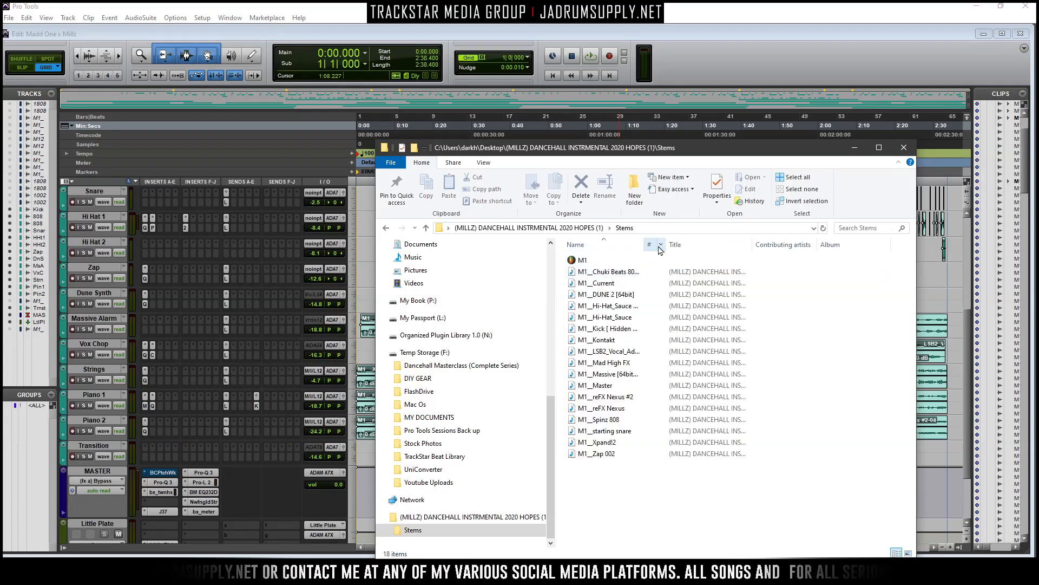
{"action": "left_click_drag", "start_coordinate": [600, 384], "coordinate": [528, 516]}
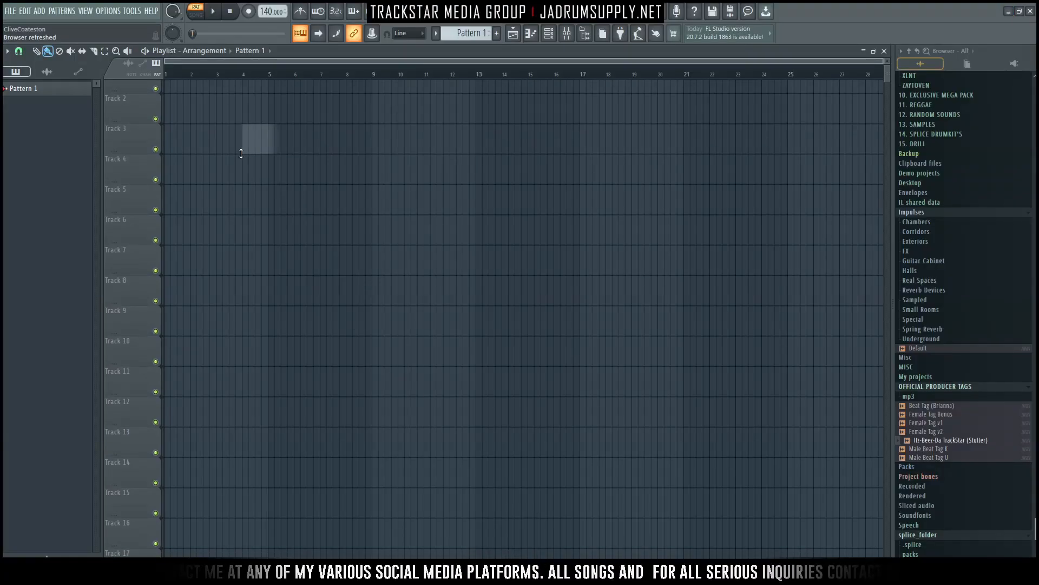
{"action": "left_click_drag", "start_coordinate": [255, 142], "coordinate": [246, 142]}
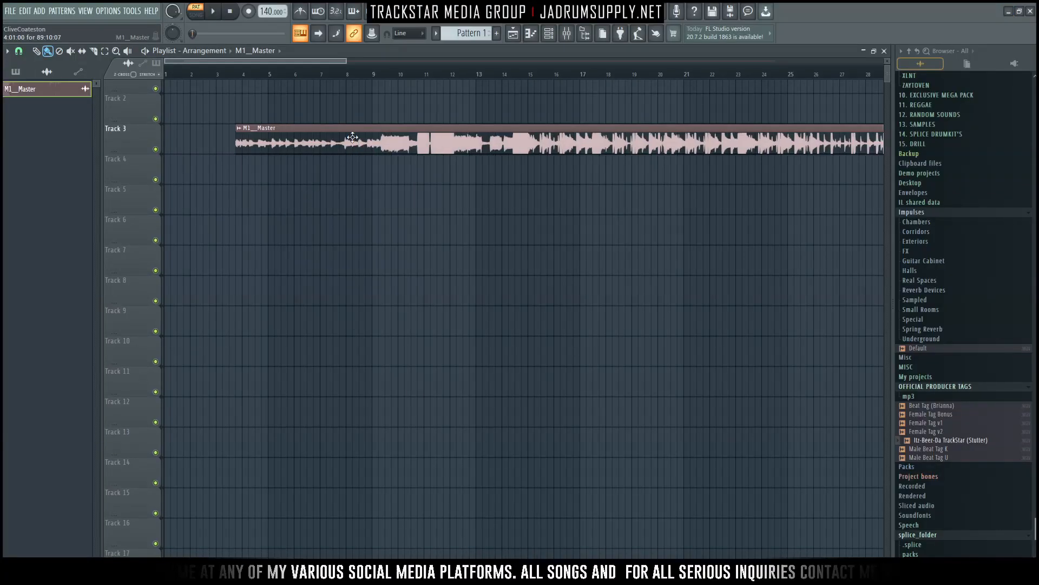
{"action": "left_click_drag", "start_coordinate": [353, 137], "coordinate": [304, 103]}
{"action": "scroll", "coordinate": [368, 79], "scroll_direction": "down", "scroll_amount": 5}
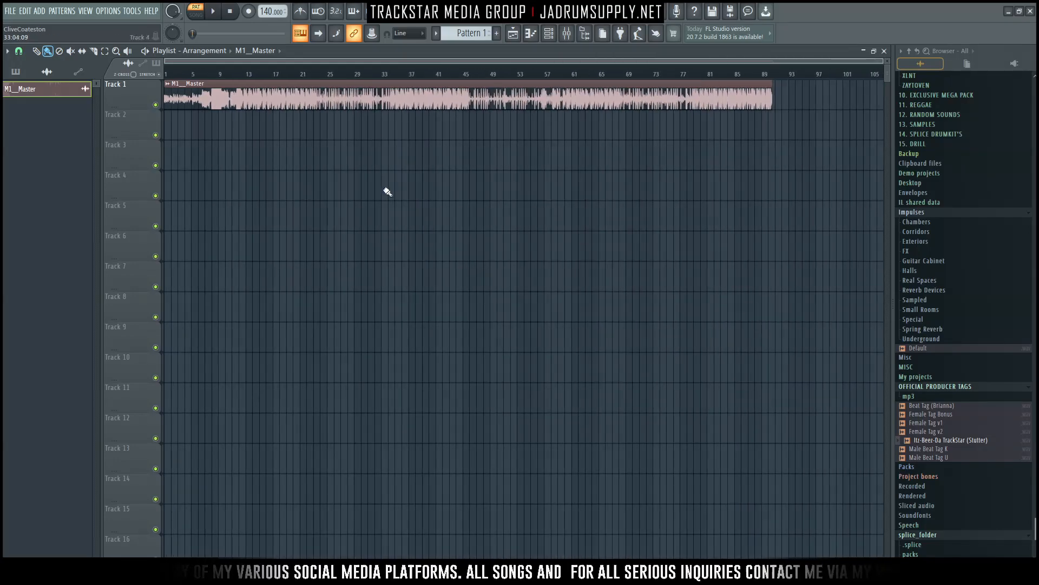
Enlarge Track 1 in the playlist and examine the waveform of the M1__Master clip
{"action": "double_click", "coordinate": [254, 100]}
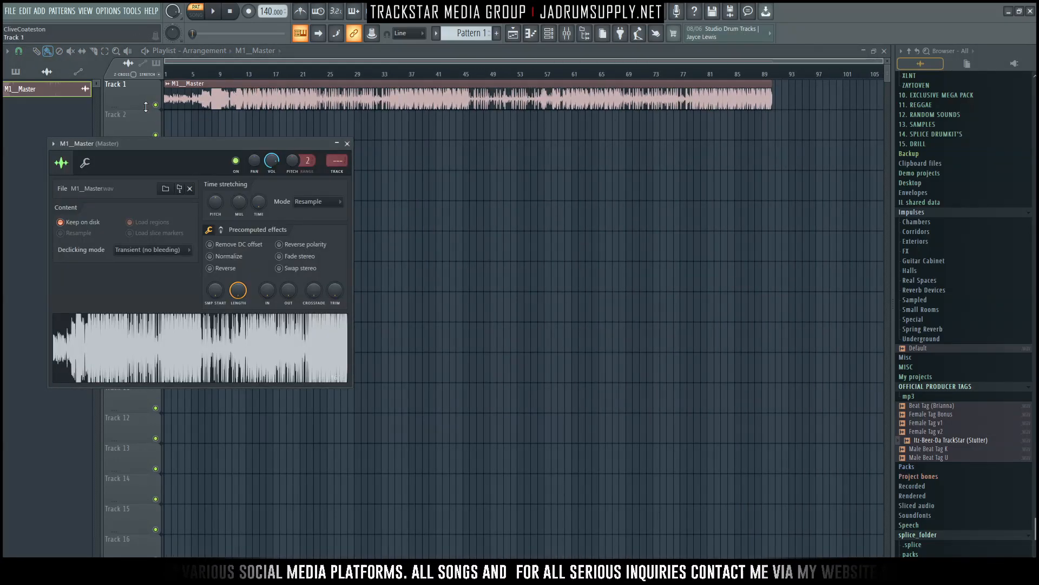
{"action": "left_click_drag", "start_coordinate": [146, 106], "coordinate": [218, 368]}
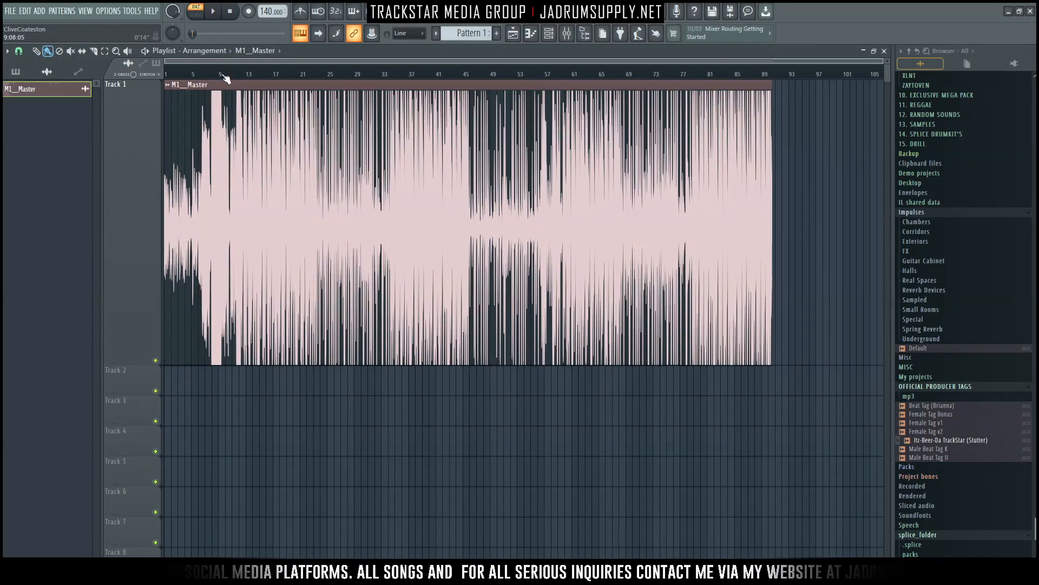
{"action": "scroll", "coordinate": [225, 79], "scroll_direction": "up", "scroll_amount": 3}
{"action": "scroll", "coordinate": [237, 67], "scroll_direction": "up", "scroll_amount": 2}
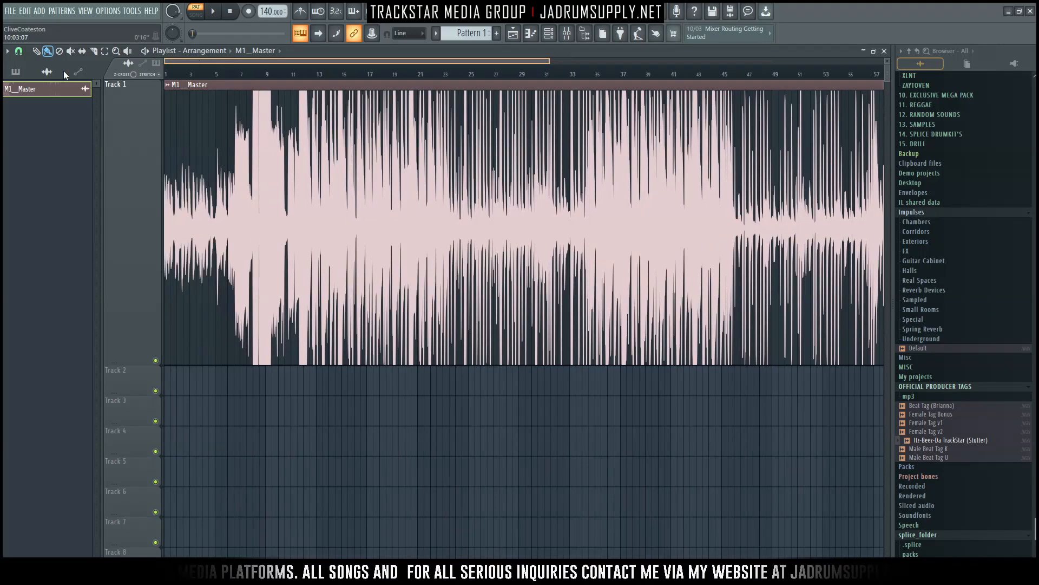
{"action": "double_click", "coordinate": [408, 242]}
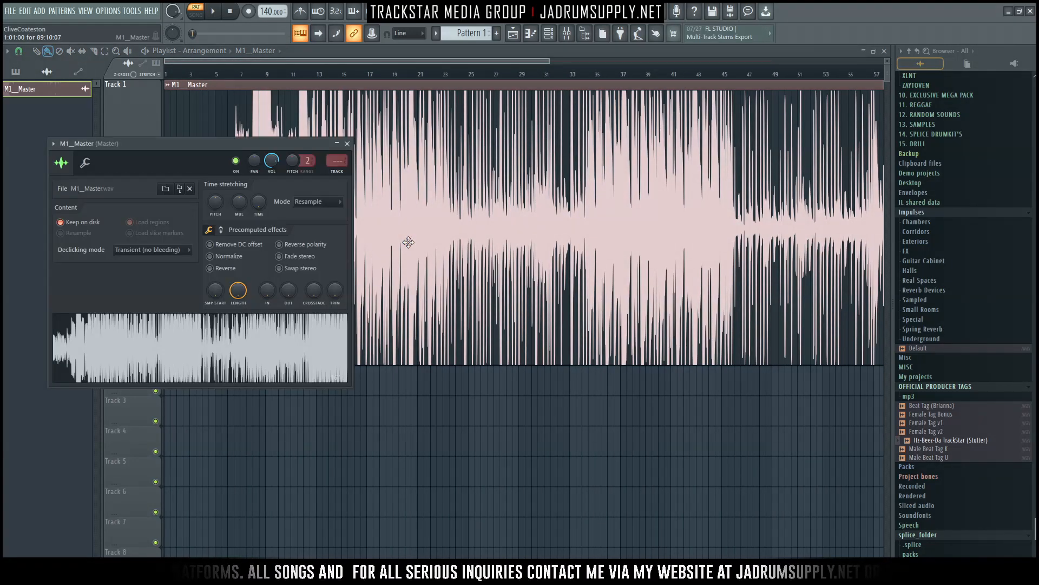
{"action": "left_click", "coordinate": [368, 265]}
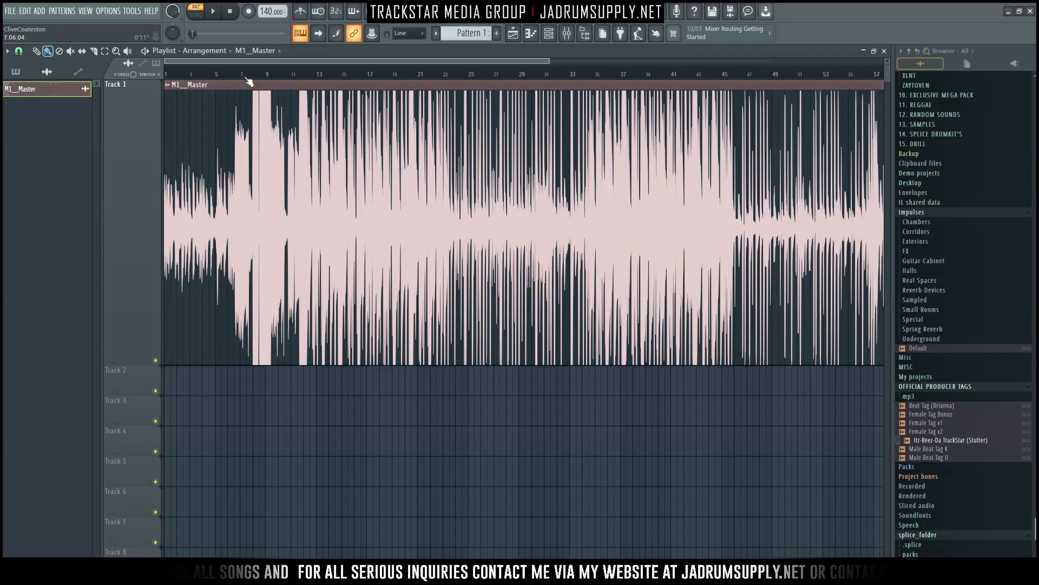
Enlarge the empty Track 2 to about 368% height and slightly reduce Track 1 above it
{"action": "scroll", "coordinate": [248, 81], "scroll_direction": "up", "scroll_amount": 2}
{"action": "scroll", "coordinate": [251, 73], "scroll_direction": "up", "scroll_amount": 1}
{"action": "scroll", "coordinate": [129, 82], "scroll_direction": "down", "scroll_amount": 4}
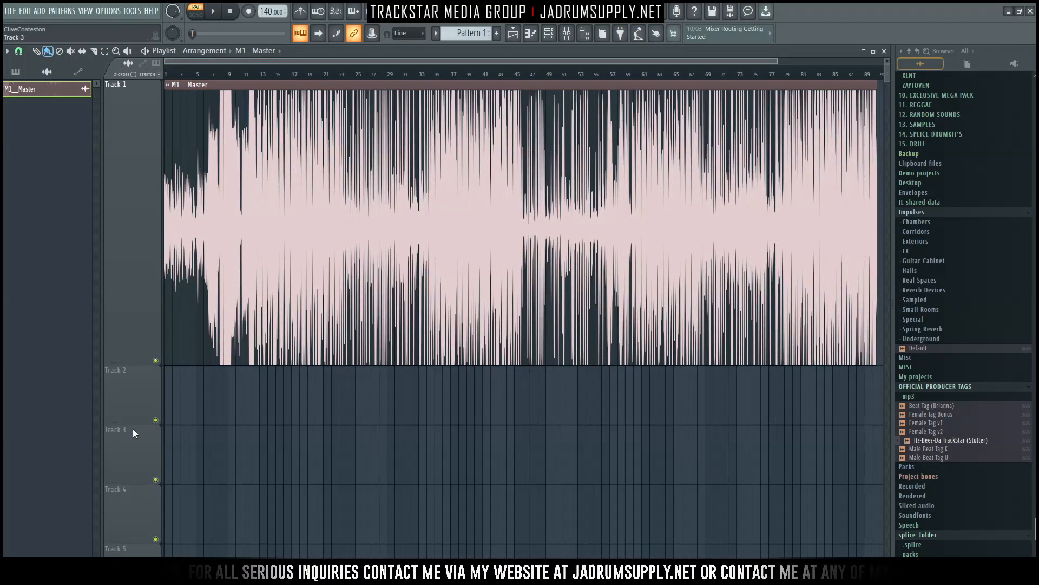
{"action": "left_click_drag", "start_coordinate": [128, 423], "coordinate": [128, 580]}
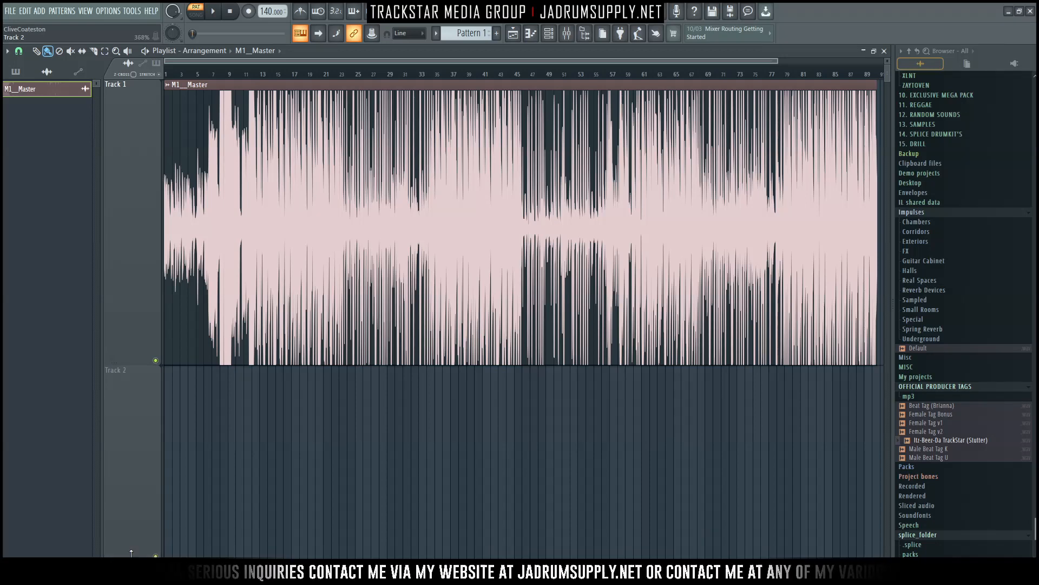
{"action": "left_click_drag", "start_coordinate": [152, 364], "coordinate": [151, 344]}
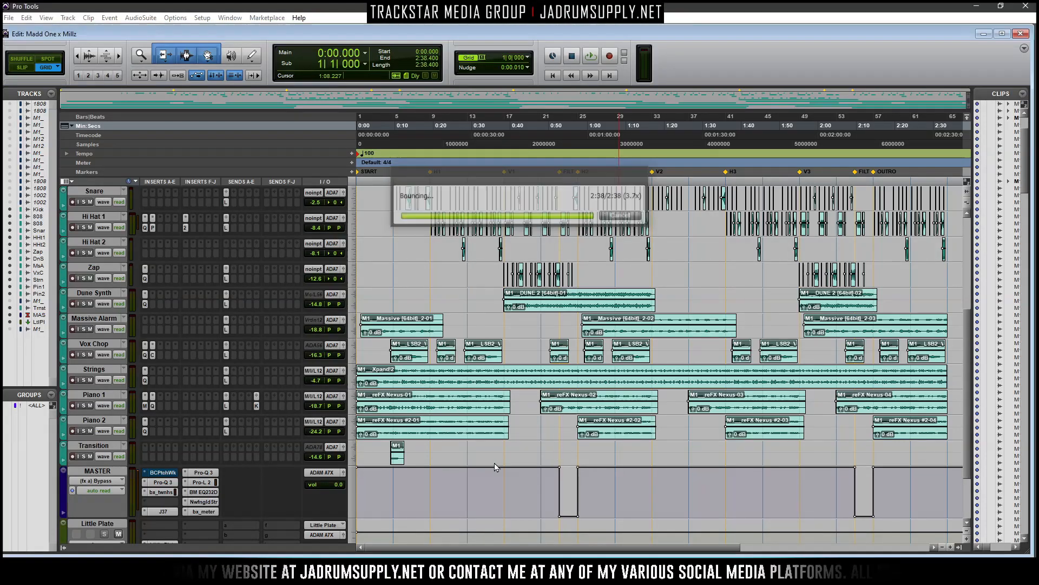
Switch to File Explorer, minimize the video folder window, and open Madd One x Millz in Pro Tools Sessions on the D: drive
{"action": "left_click", "coordinate": [411, 573]}
{"action": "left_click", "coordinate": [411, 573]}
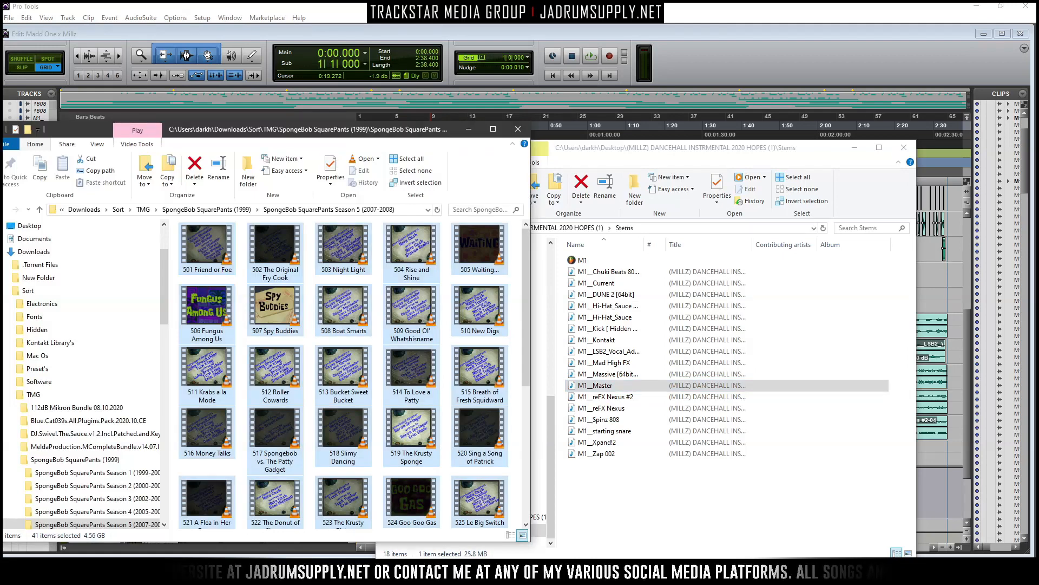
{"action": "left_click", "coordinate": [694, 465]}
{"action": "left_click", "coordinate": [467, 130]}
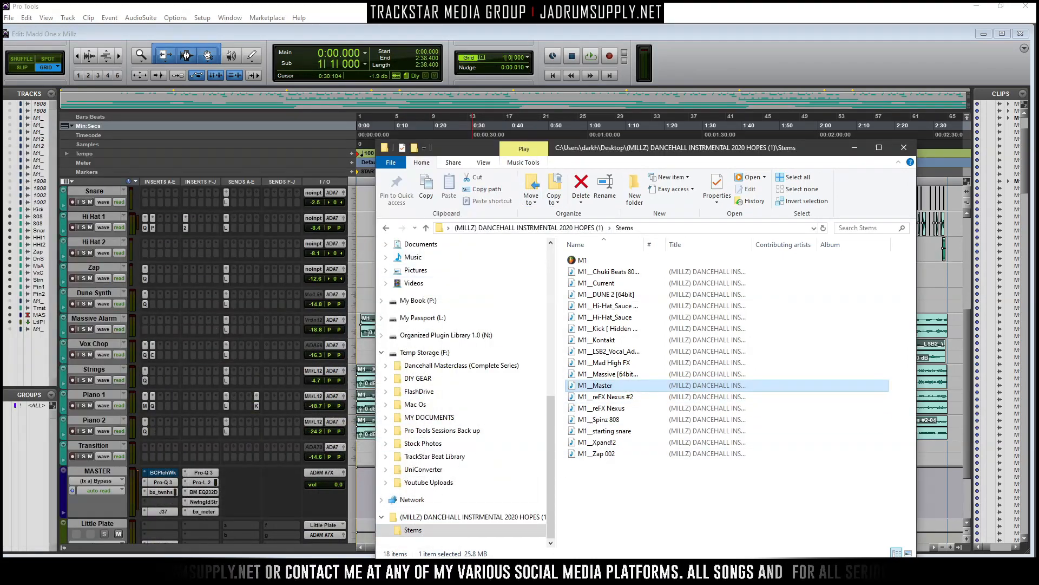
{"action": "left_click", "coordinate": [411, 573]}
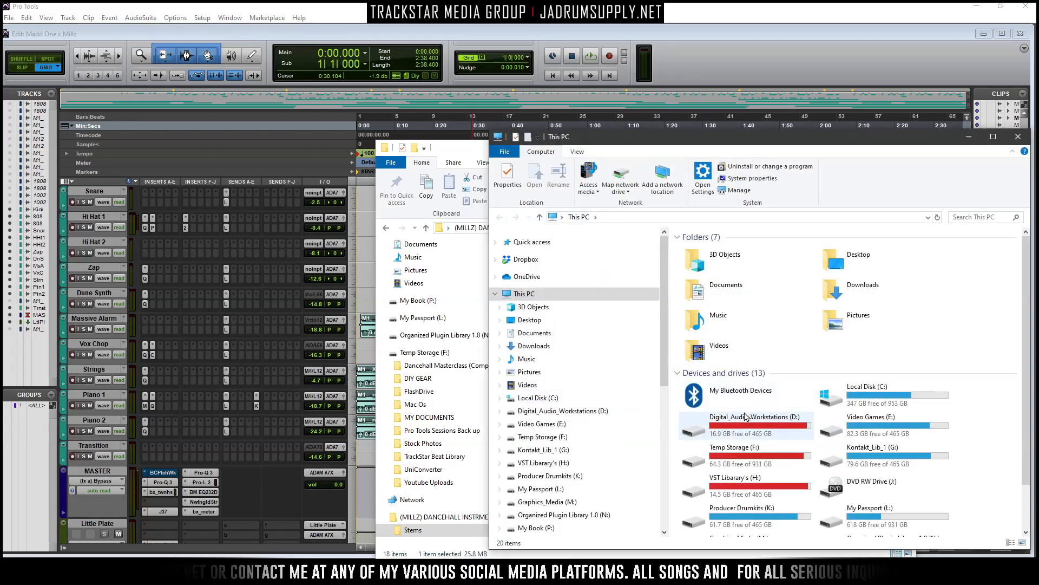
{"action": "double_click", "coordinate": [745, 417]}
{"action": "double_click", "coordinate": [823, 381]}
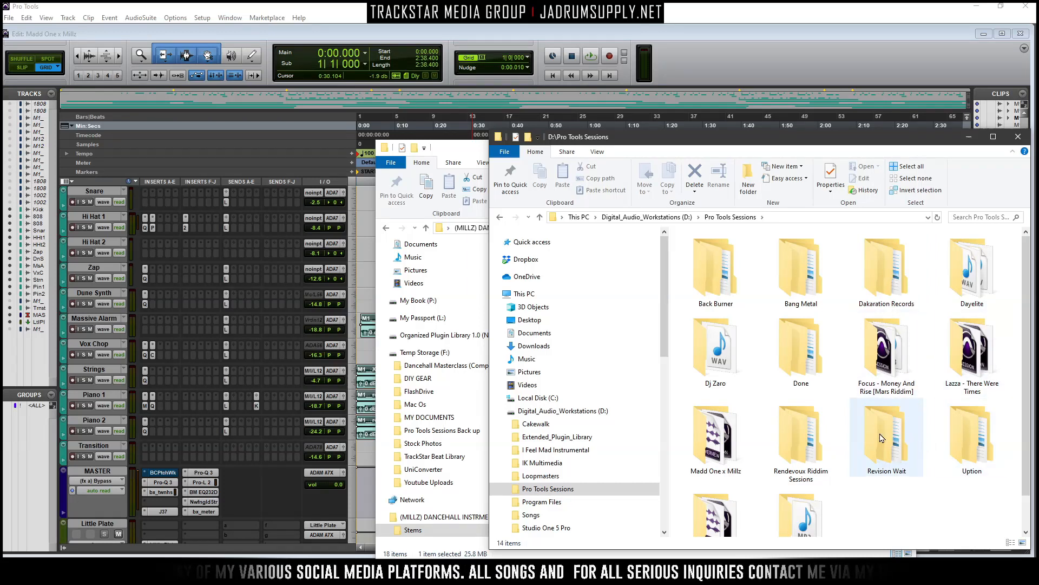
{"action": "scroll", "coordinate": [884, 437], "scroll_direction": "down", "scroll_amount": 1}
{"action": "left_click", "coordinate": [723, 406]}
{"action": "double_click", "coordinate": [723, 406]}
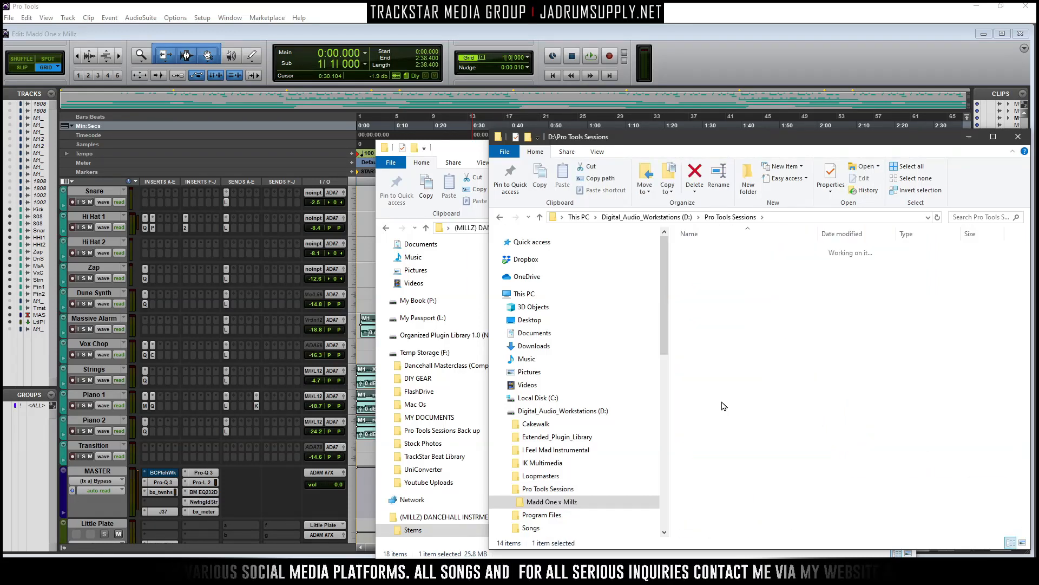
Import the bounced Madd One x Millz WAV from the session folder into FL Studio's playlist, at the start of Track 2
{"action": "double_click", "coordinate": [707, 327]}
{"action": "left_click_drag", "start_coordinate": [714, 261], "coordinate": [533, 574]}
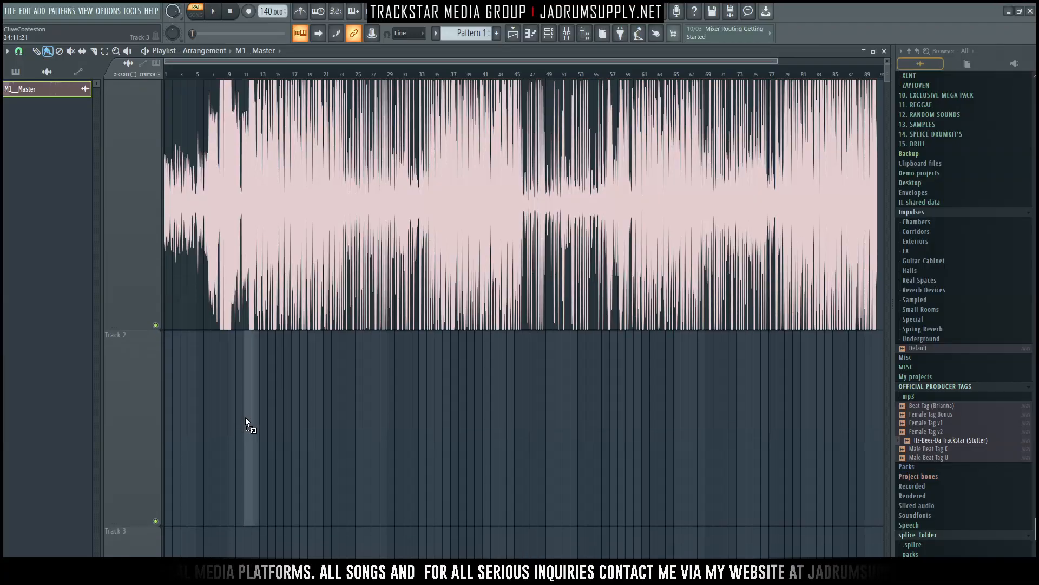
{"action": "left_click_drag", "start_coordinate": [248, 422], "coordinate": [148, 425]}
View the sample settings of the Madd One x Millz and M1__Master clips to compare their waveforms, leaving both closed
{"action": "double_click", "coordinate": [407, 445]}
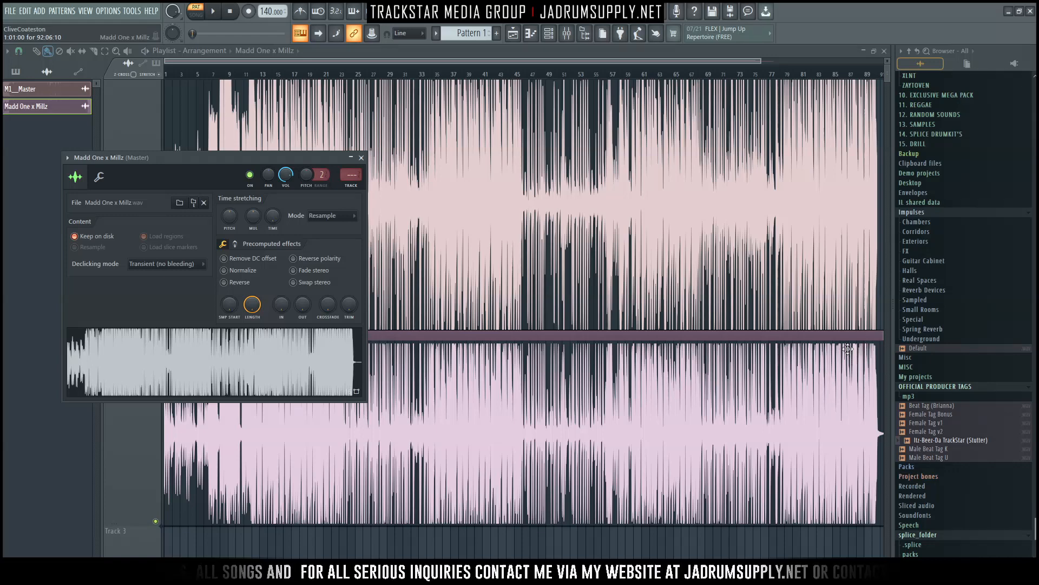
{"action": "double_click", "coordinate": [520, 231]}
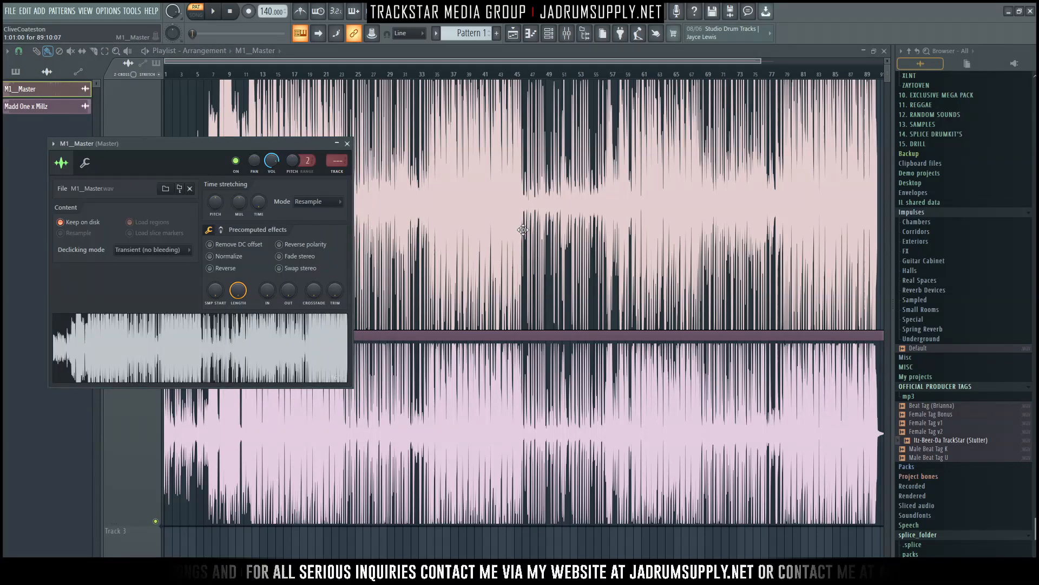
{"action": "key", "text": "Escape"}
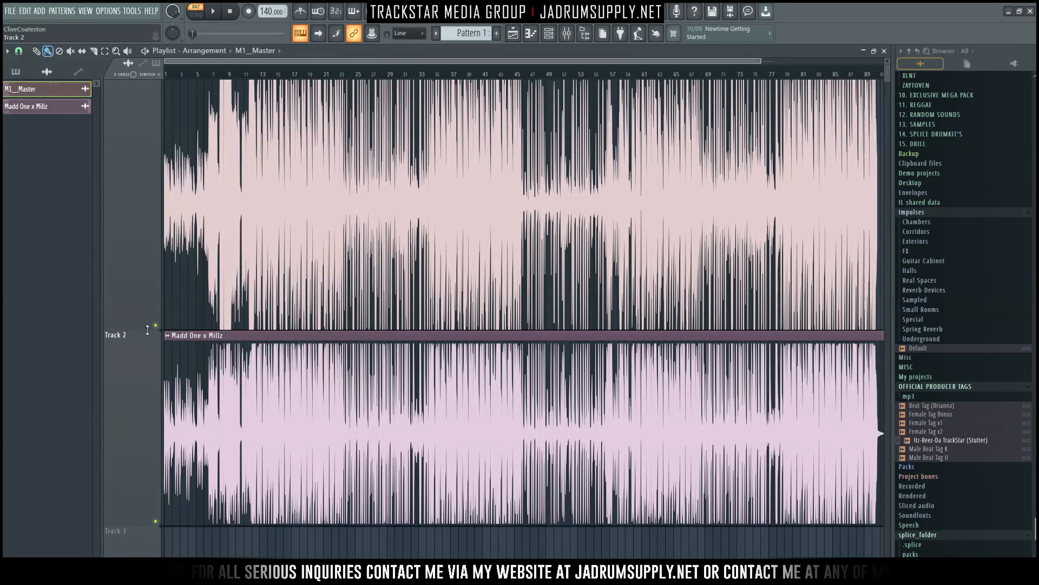
Play the arrangement from the start, alternately soloing Track 1 and Track 2 to compare M1__Master with the new bounce, and stop playback
{"action": "scroll", "coordinate": [144, 324], "scroll_direction": "down", "scroll_amount": 2}
{"action": "left_click", "coordinate": [171, 75]}
{"action": "key", "text": "space"}
{"action": "right_click", "coordinate": [155, 286]}
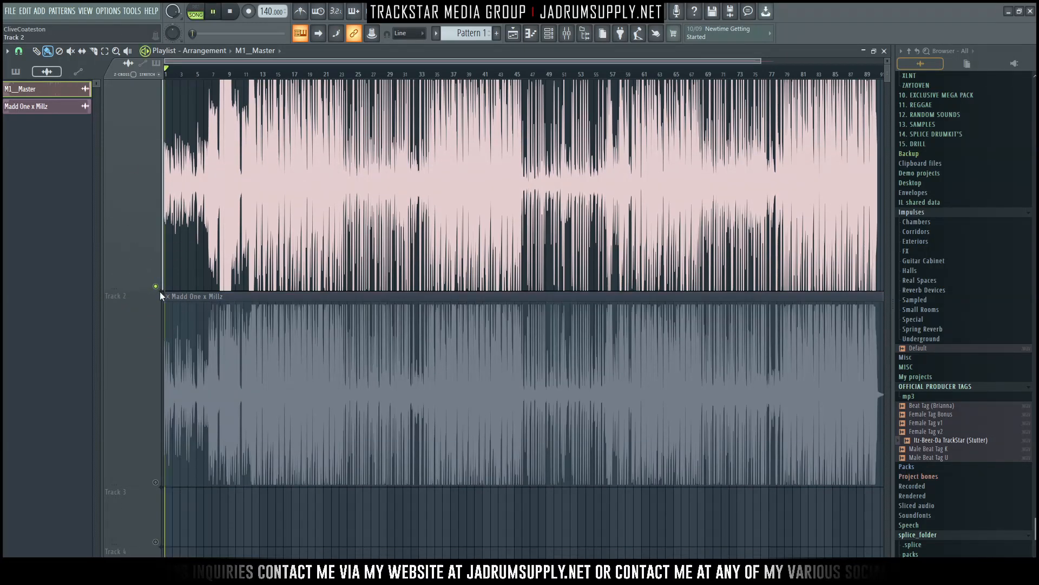
{"action": "right_click", "coordinate": [156, 483]}
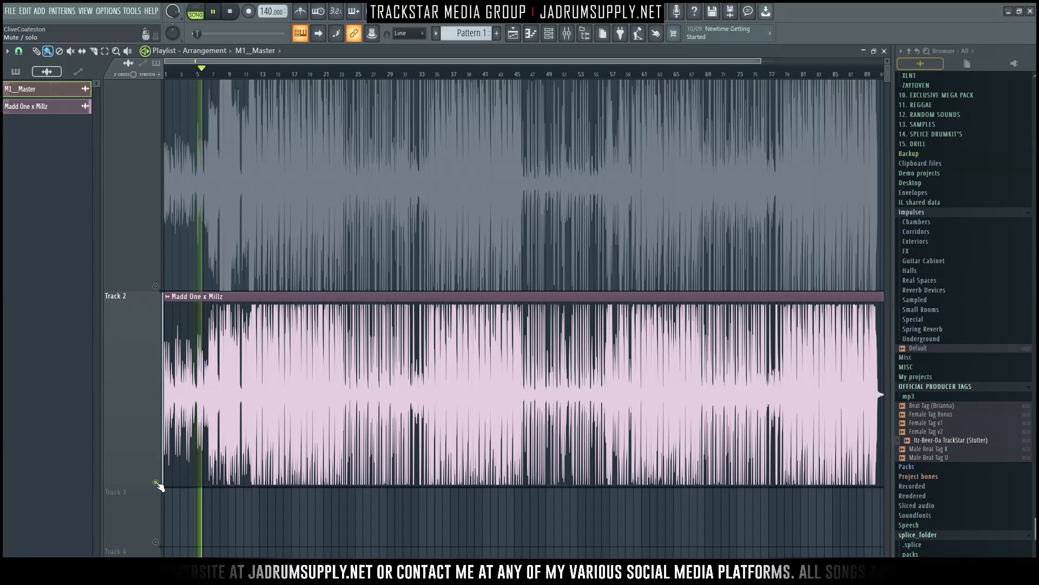
{"action": "right_click", "coordinate": [156, 287]}
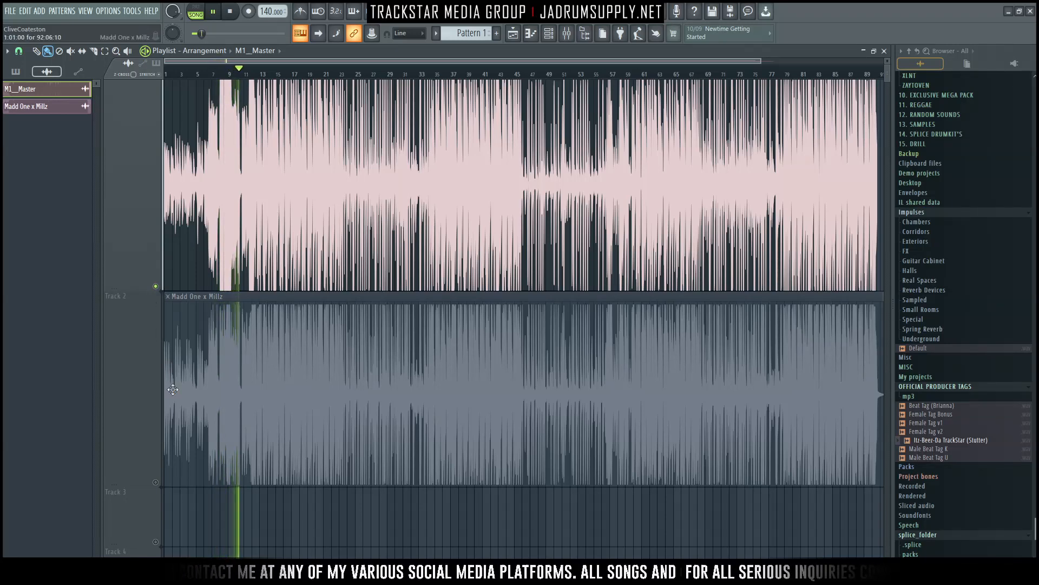
{"action": "right_click", "coordinate": [156, 482]}
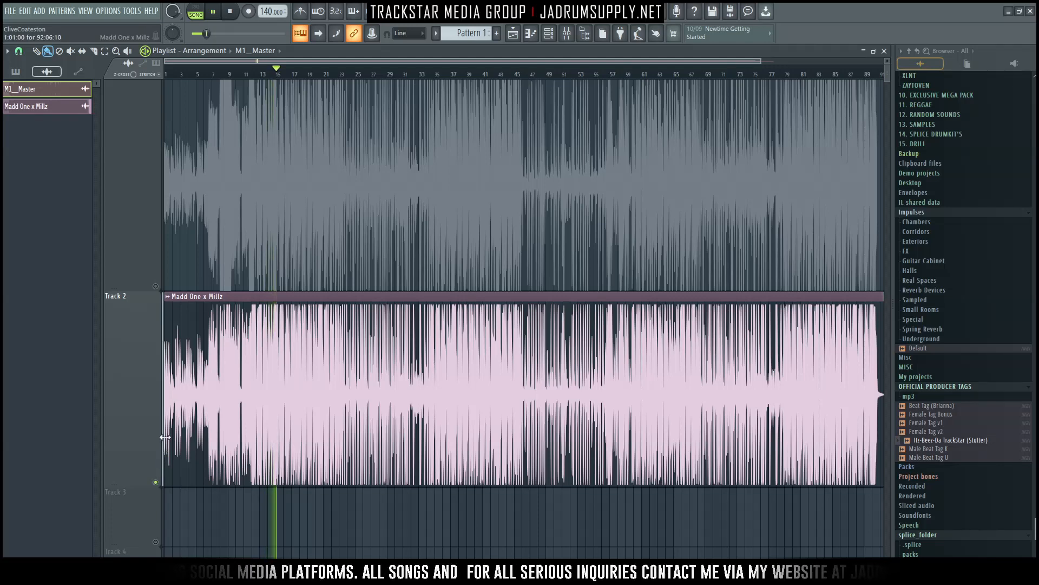
{"action": "right_click", "coordinate": [156, 287]}
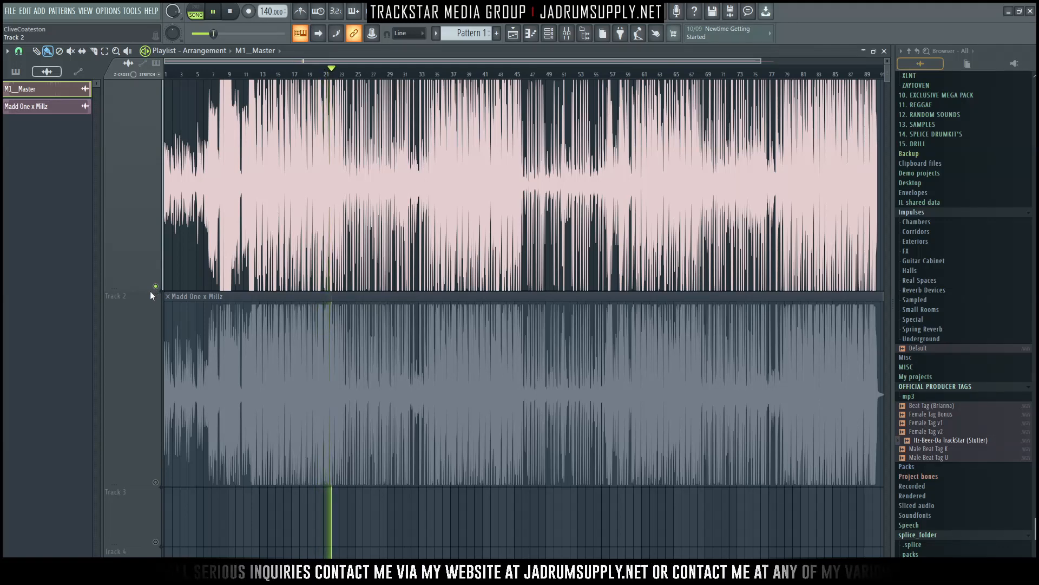
{"action": "right_click", "coordinate": [155, 482]}
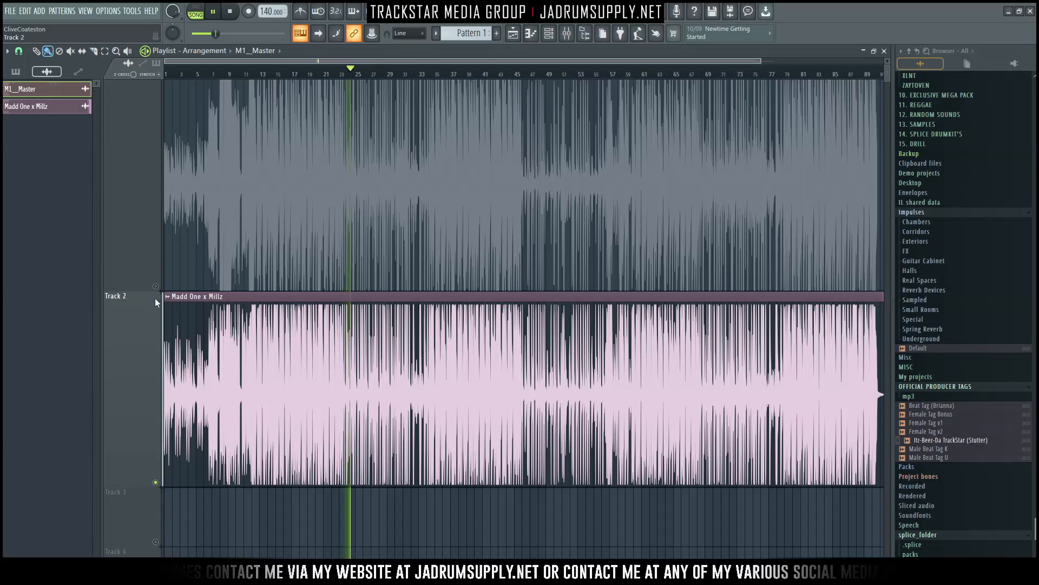
{"action": "right_click", "coordinate": [156, 287]}
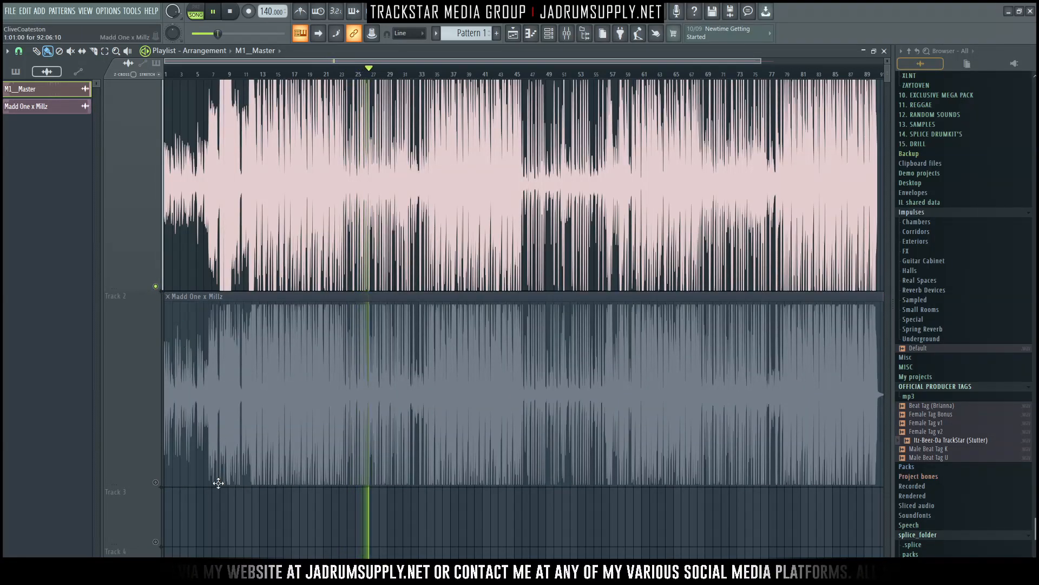
{"action": "right_click", "coordinate": [156, 482]}
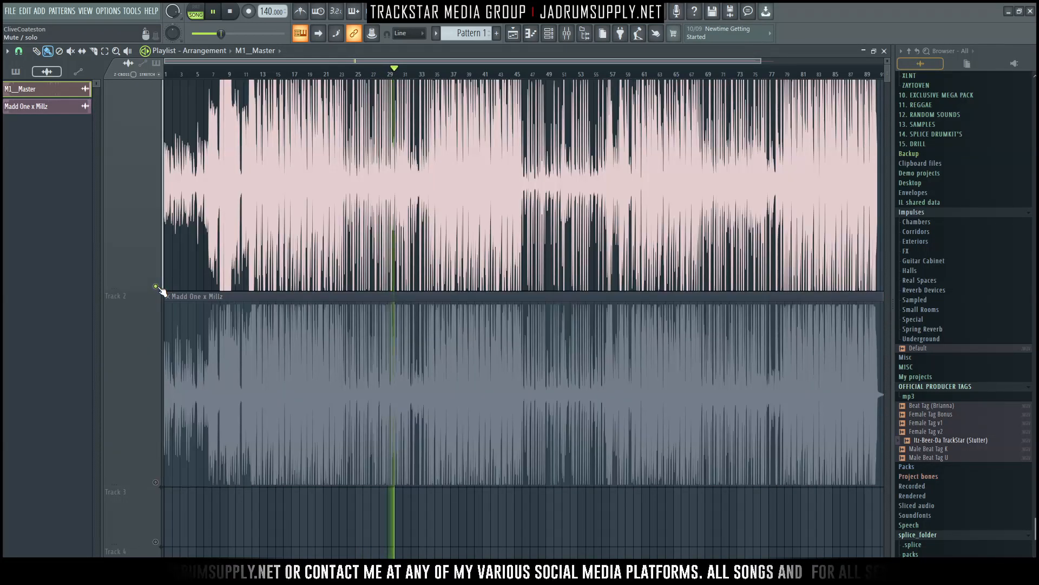
{"action": "right_click", "coordinate": [156, 287]}
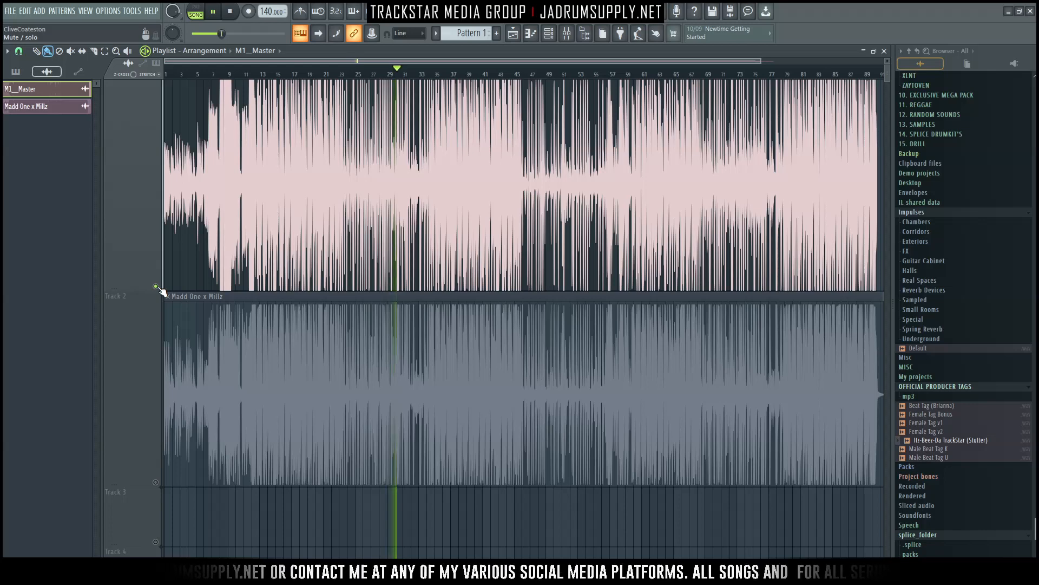
{"action": "right_click", "coordinate": [156, 482]}
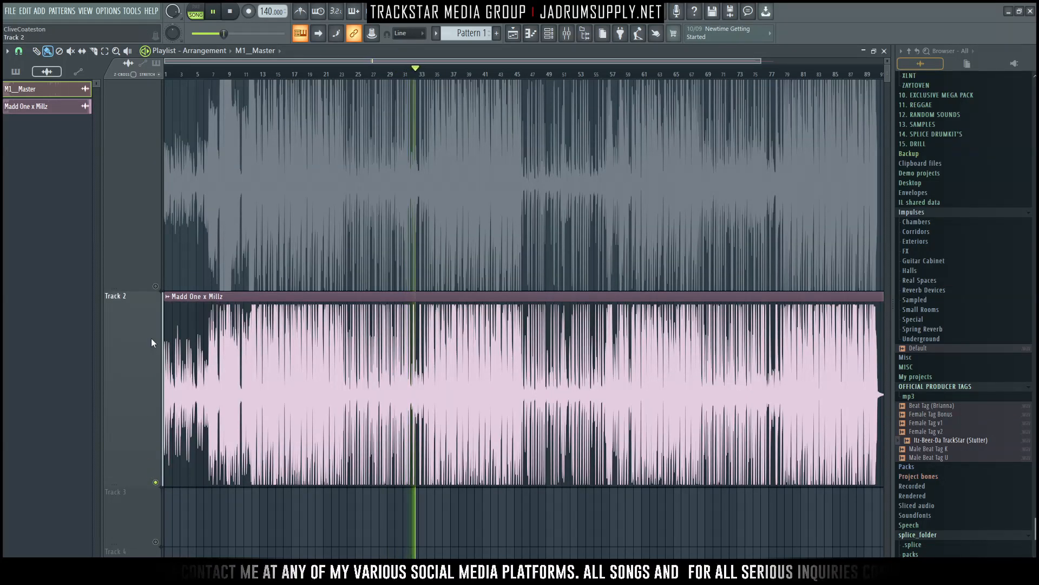
{"action": "right_click", "coordinate": [156, 286]}
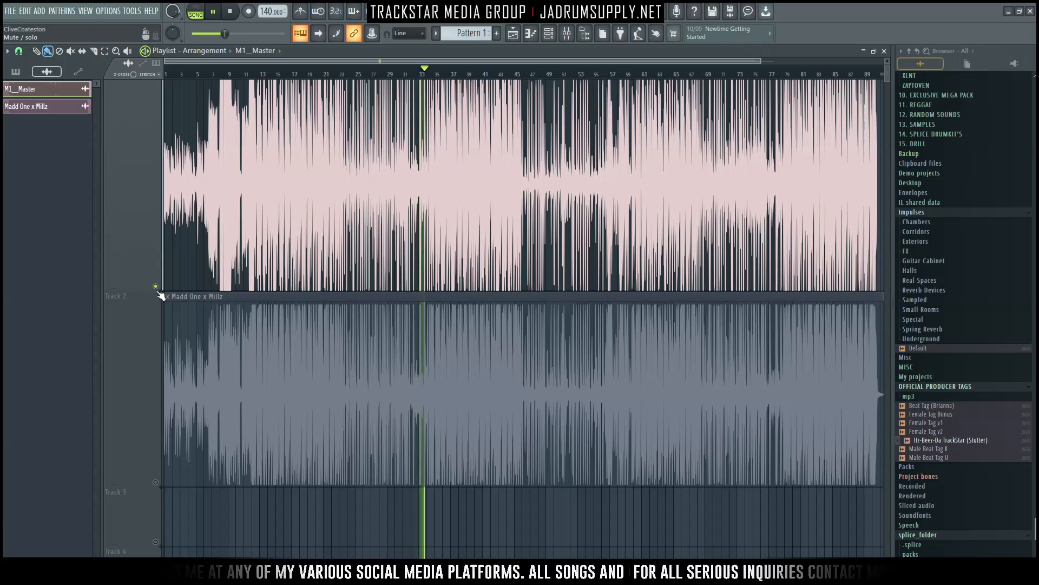
{"action": "right_click", "coordinate": [157, 483]}
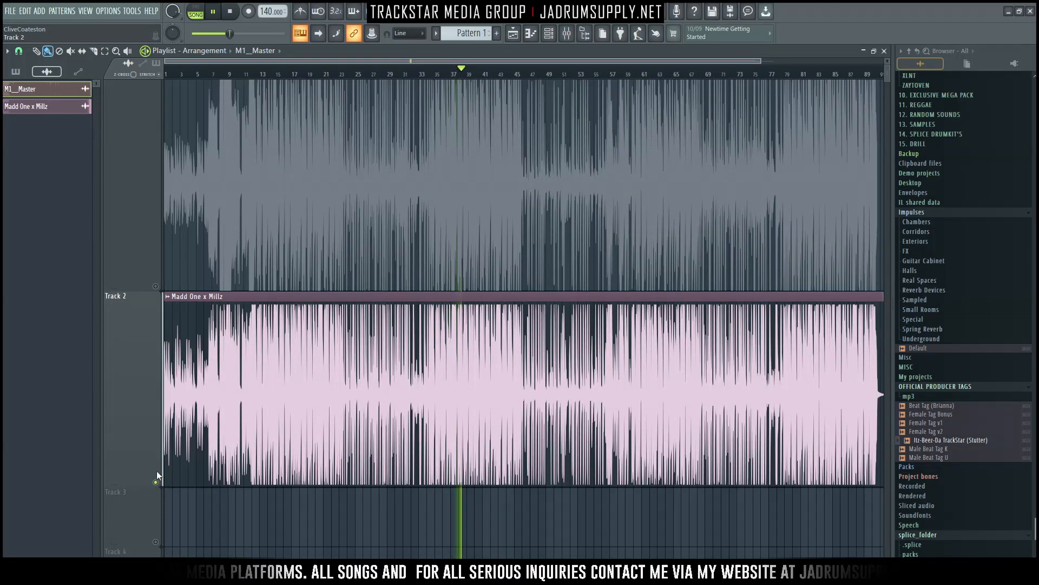
{"action": "key", "text": "space"}
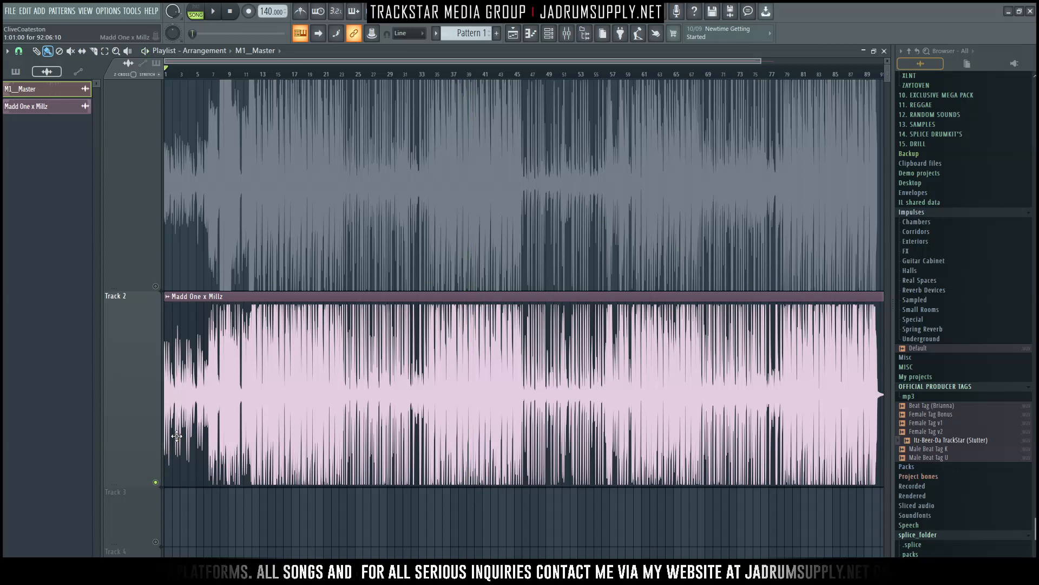